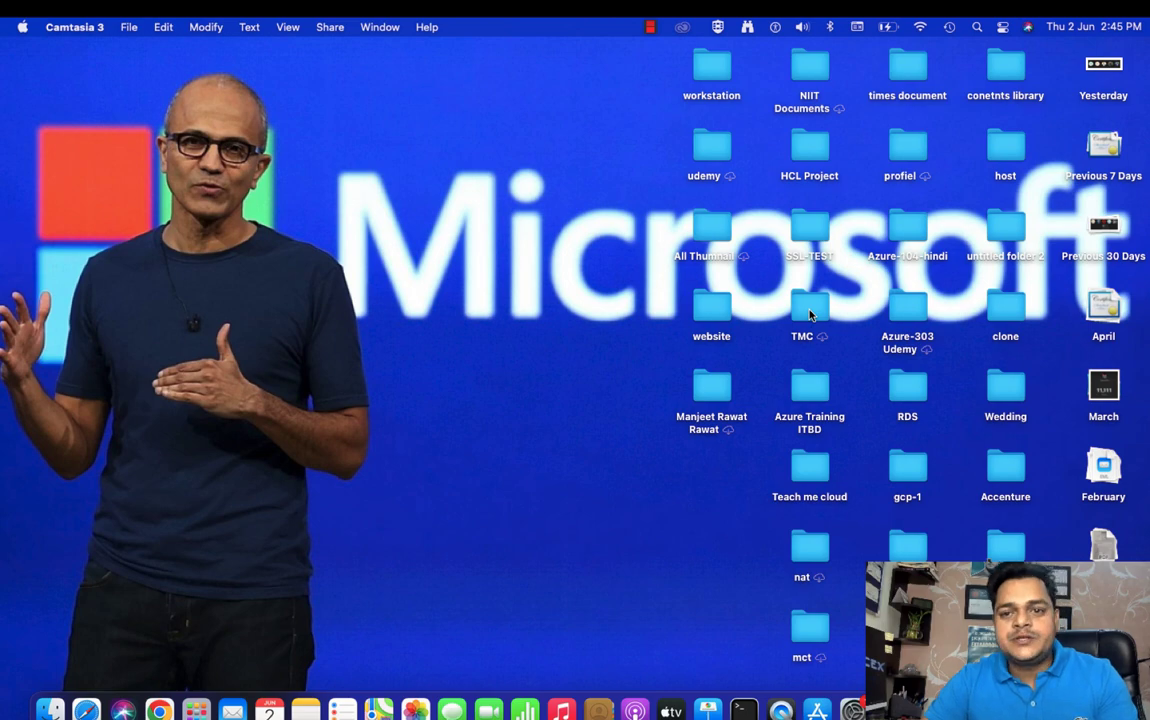
Switch to the AWS VPC Peering note in OneNote and draw a green triangle labelled "Class-VPC" with the Pen tool
{"action": "key", "text": "ctrl+Right"}
{"action": "key", "text": "ctrl+Right"}
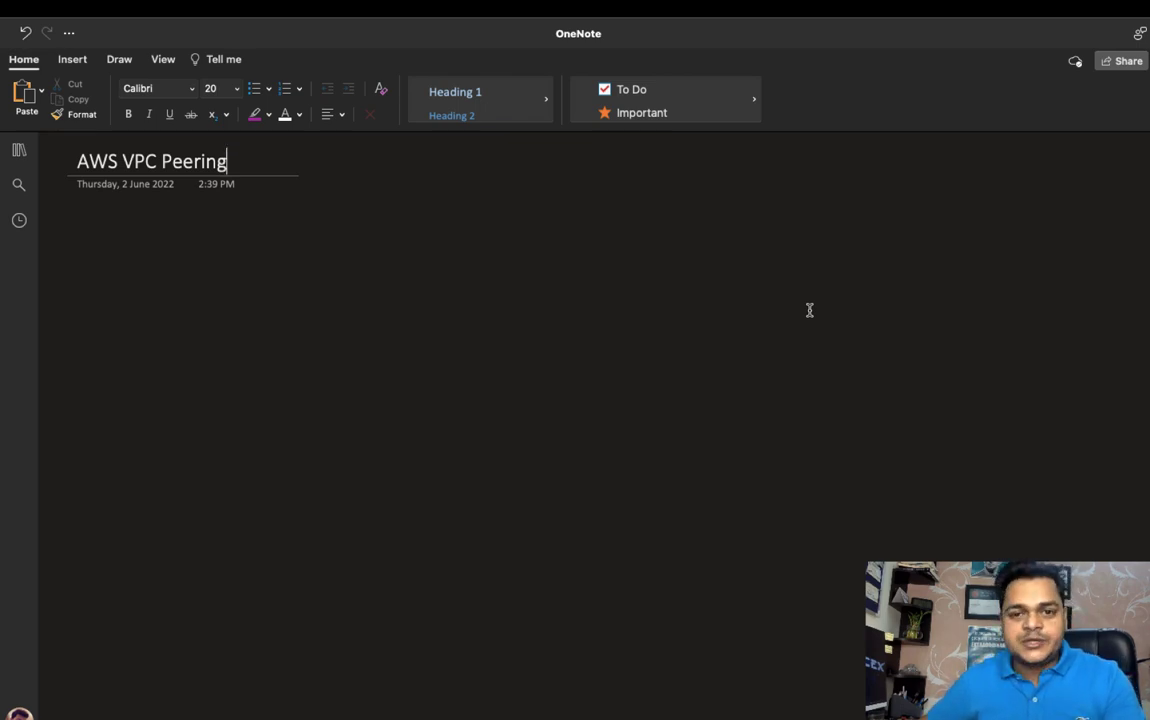
{"action": "key", "text": "alt+d"}
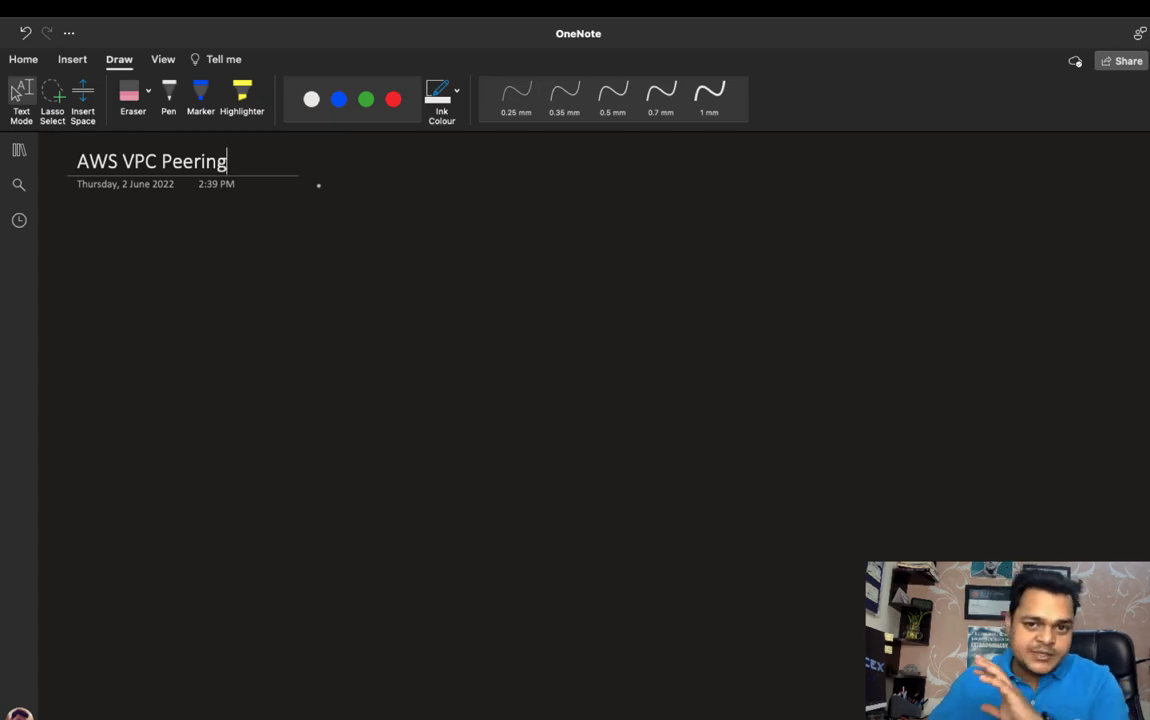
{"action": "left_click", "coordinate": [311, 99]}
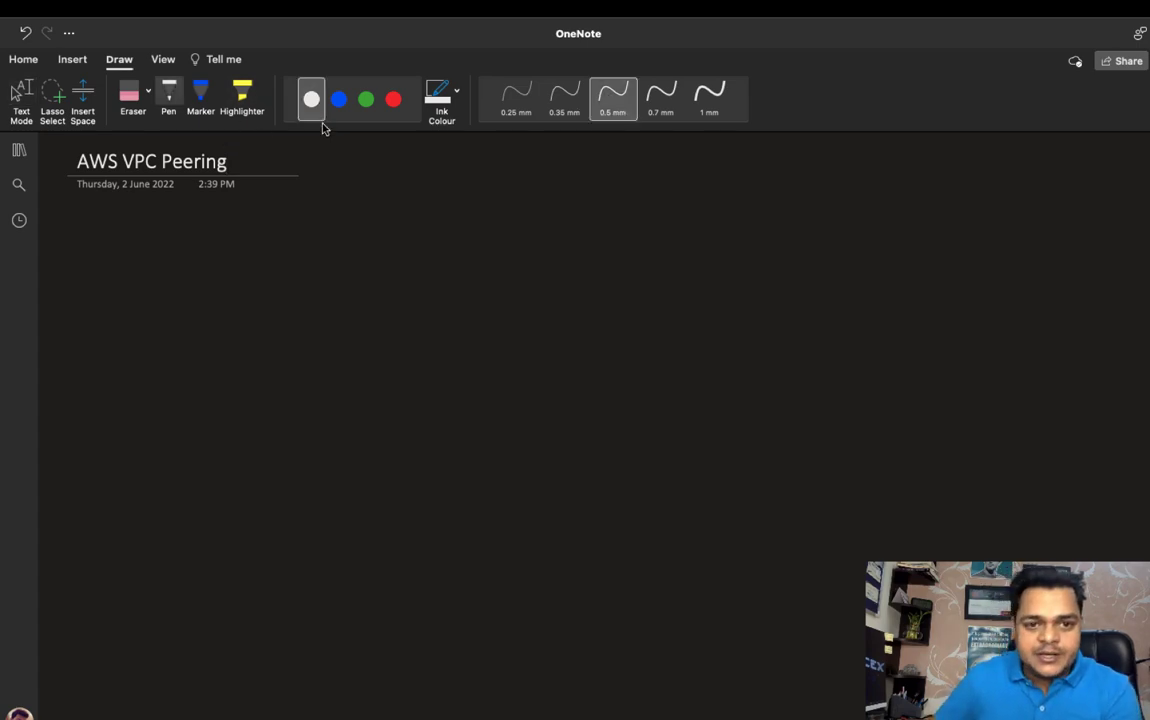
{"action": "left_click", "coordinate": [366, 99]}
{"action": "mouse_move", "coordinate": [139, 436]}
{"action": "left_mouse_down"}
{"action": "mouse_move", "coordinate": [172, 316]}
{"action": "mouse_move", "coordinate": [221, 429]}
{"action": "mouse_move", "coordinate": [123, 432]}
{"action": "left_mouse_up"}
{"action": "mouse_move", "coordinate": [128, 479]}
{"action": "left_mouse_down"}
{"action": "mouse_move", "coordinate": [138, 495]}
{"action": "mouse_move", "coordinate": [185, 484]}
{"action": "mouse_move", "coordinate": [226, 496]}
{"action": "mouse_move", "coordinate": [233, 479]}
{"action": "left_mouse_up"}
{"action": "mouse_move", "coordinate": [250, 480]}
{"action": "left_mouse_down"}
{"action": "mouse_move", "coordinate": [250, 497]}
{"action": "mouse_move", "coordinate": [261, 486]}
{"action": "left_mouse_up"}
{"action": "left_click_drag", "start_coordinate": [282, 479], "coordinate": [282, 492]}
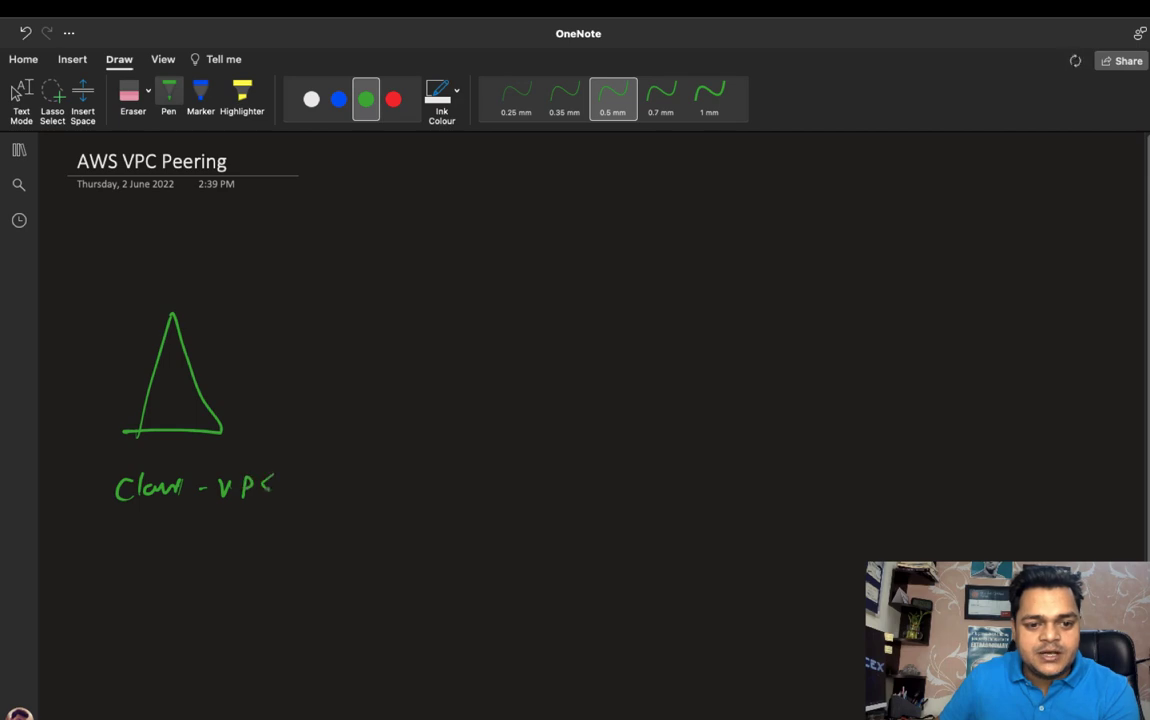
Draw a red triangle across the page from the green one and label it "Training-VPC" in red
{"action": "left_click", "coordinate": [393, 99]}
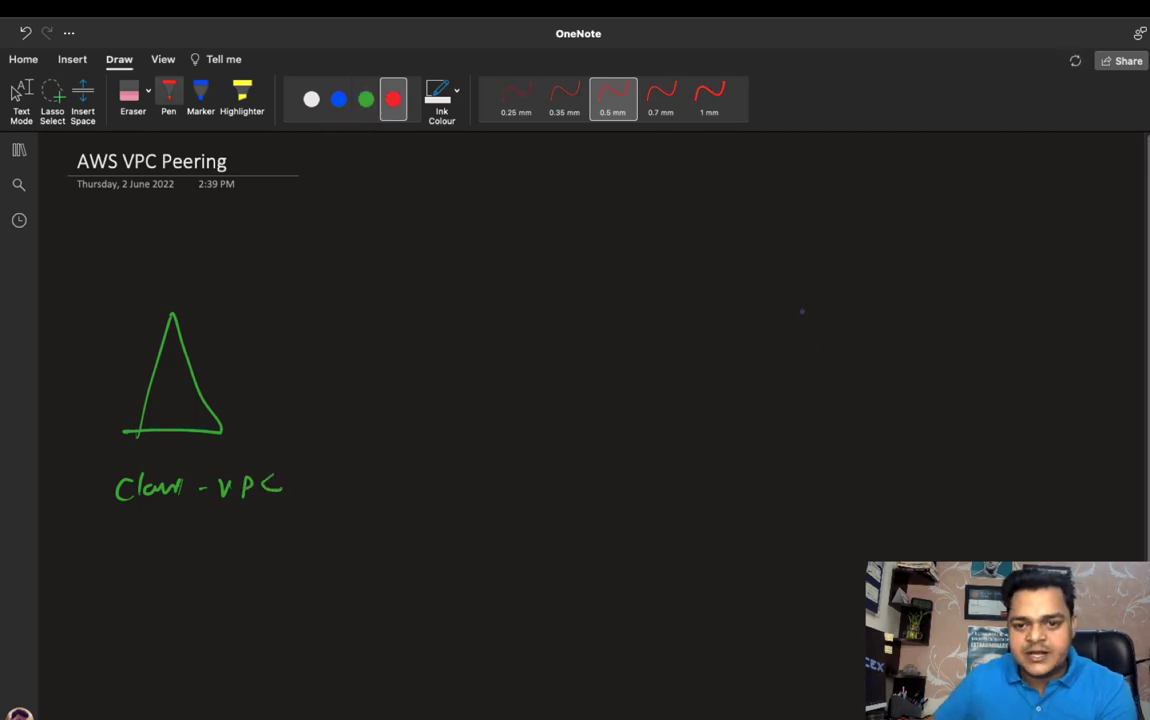
{"action": "mouse_move", "coordinate": [803, 311]}
{"action": "left_mouse_down"}
{"action": "mouse_move", "coordinate": [744, 447]}
{"action": "mouse_move", "coordinate": [888, 437]}
{"action": "mouse_move", "coordinate": [720, 450]}
{"action": "left_mouse_up"}
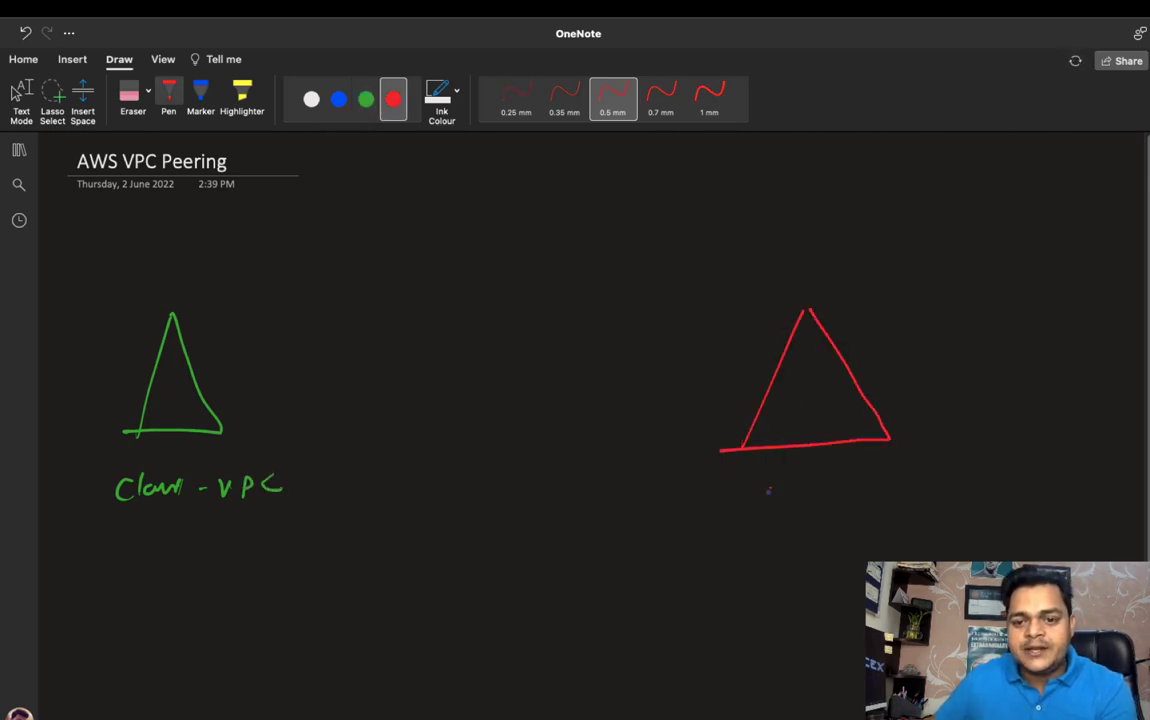
{"action": "left_click_drag", "start_coordinate": [753, 488], "coordinate": [776, 486]}
{"action": "mouse_move", "coordinate": [766, 488]}
{"action": "left_mouse_down"}
{"action": "mouse_move", "coordinate": [767, 510]}
{"action": "mouse_move", "coordinate": [882, 494]}
{"action": "mouse_move", "coordinate": [870, 535]}
{"action": "mouse_move", "coordinate": [912, 490]}
{"action": "mouse_move", "coordinate": [964, 490]}
{"action": "mouse_move", "coordinate": [983, 504]}
{"action": "left_mouse_up"}
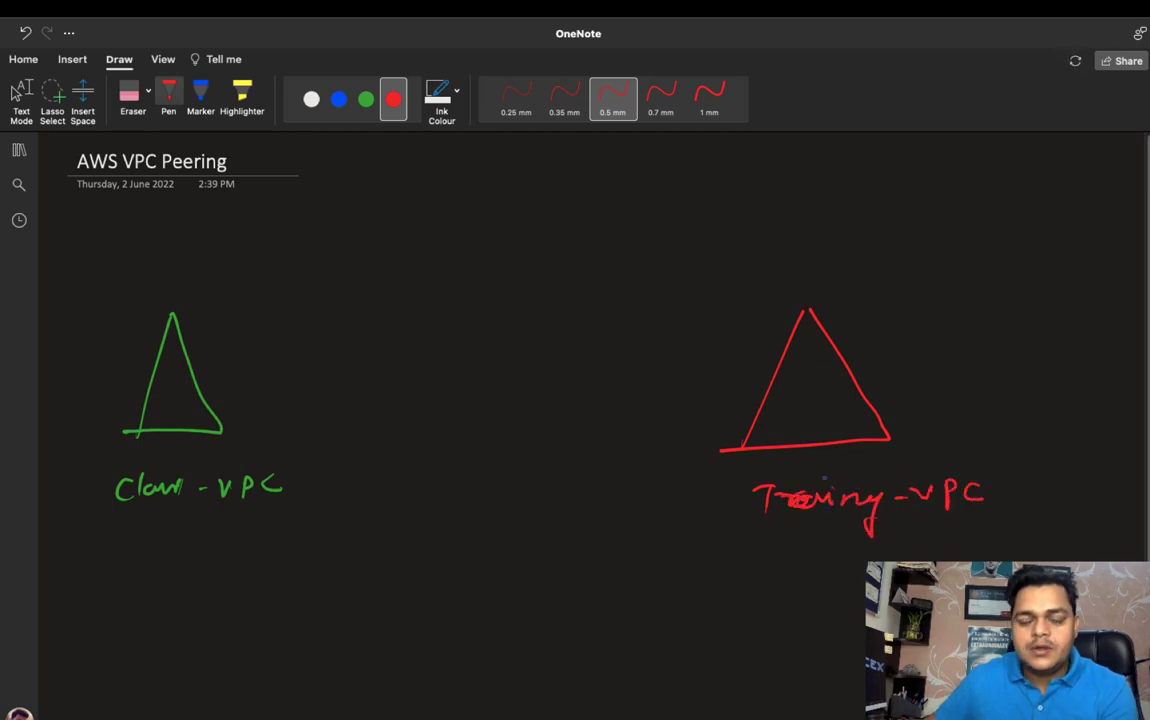
Write the address range 192.168.1.0/25 in green under Class-VPC and 172.16.1.0/25 in red under Training-VPC
{"action": "left_click", "coordinate": [366, 99]}
{"action": "mouse_move", "coordinate": [122, 550]}
{"action": "left_mouse_down"}
{"action": "mouse_move", "coordinate": [119, 580]}
{"action": "mouse_move", "coordinate": [218, 572]}
{"action": "left_mouse_up"}
{"action": "mouse_move", "coordinate": [245, 552]}
{"action": "left_mouse_down"}
{"action": "mouse_move", "coordinate": [238, 570]}
{"action": "mouse_move", "coordinate": [335, 567]}
{"action": "left_mouse_up"}
{"action": "left_click", "coordinate": [257, 564]}
{"action": "left_click", "coordinate": [282, 564]}
{"action": "mouse_move", "coordinate": [340, 550]}
{"action": "left_mouse_down"}
{"action": "mouse_move", "coordinate": [348, 566]}
{"action": "mouse_move", "coordinate": [354, 547]}
{"action": "left_mouse_up"}
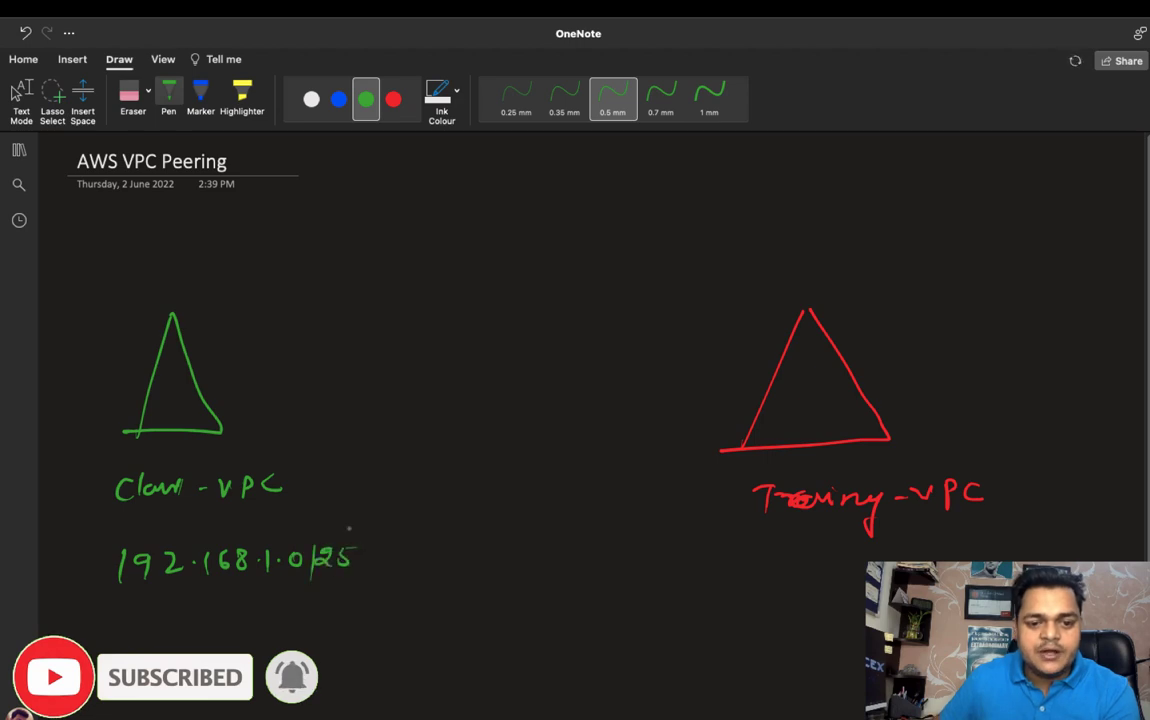
{"action": "left_click", "coordinate": [393, 99]}
{"action": "mouse_move", "coordinate": [784, 562]}
{"action": "left_mouse_down"}
{"action": "mouse_move", "coordinate": [785, 587]}
{"action": "mouse_move", "coordinate": [985, 562]}
{"action": "left_mouse_up"}
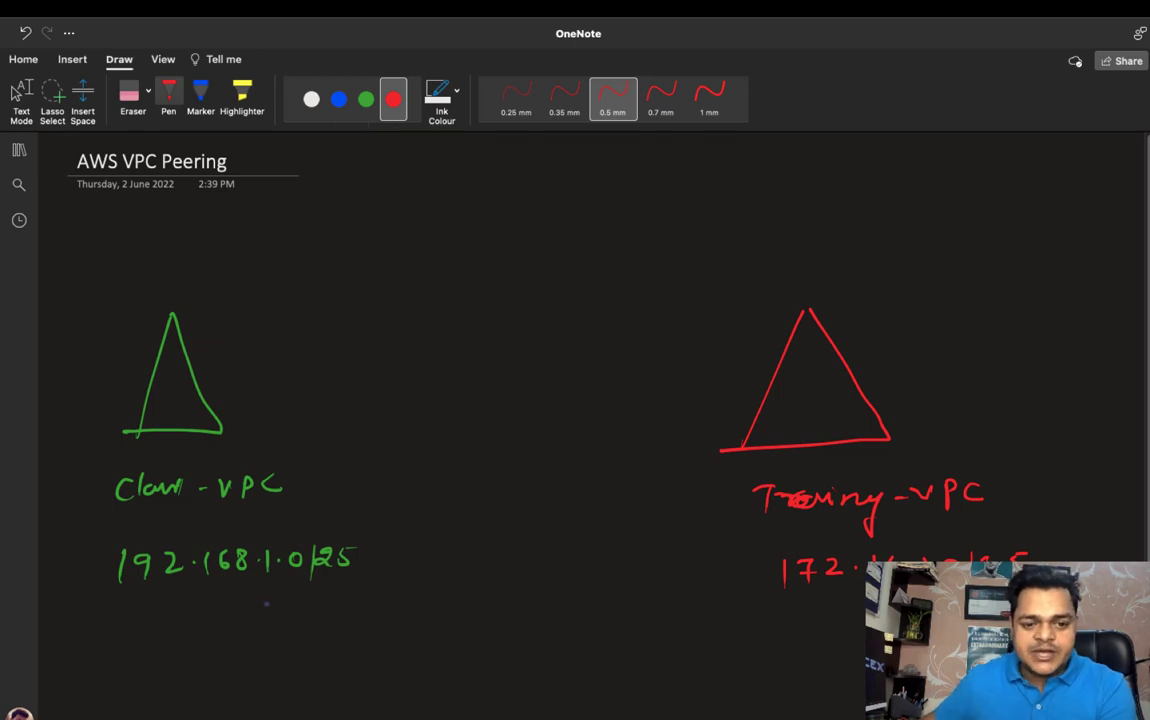
Draw a red computer under each address range and write IP addresses below them, using 192.168.1.10 for the Class-VPC computer
{"action": "mouse_move", "coordinate": [173, 627]}
{"action": "left_mouse_down"}
{"action": "mouse_move", "coordinate": [173, 647]}
{"action": "mouse_move", "coordinate": [212, 622]}
{"action": "mouse_move", "coordinate": [174, 655]}
{"action": "mouse_move", "coordinate": [205, 664]}
{"action": "left_mouse_up"}
{"action": "left_click_drag", "start_coordinate": [863, 626], "coordinate": [860, 652]}
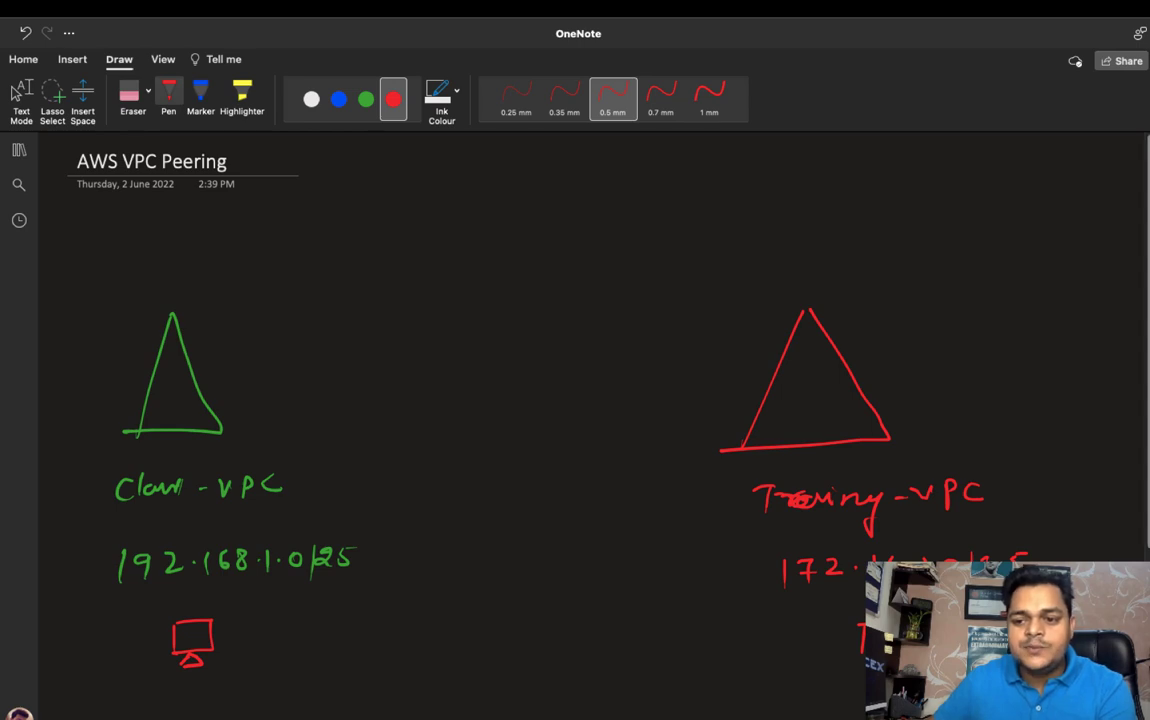
{"action": "scroll", "coordinate": [577, 630], "scroll_direction": "down", "scroll_amount": 3}
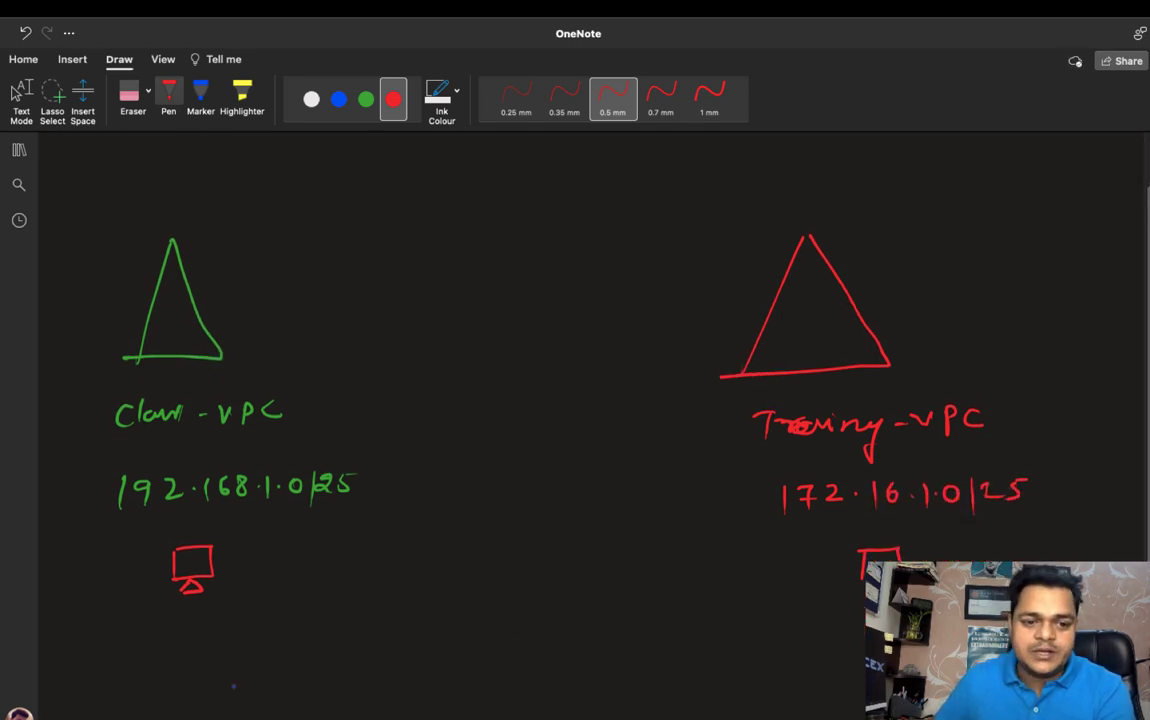
{"action": "mouse_move", "coordinate": [151, 607]}
{"action": "left_mouse_down"}
{"action": "mouse_move", "coordinate": [147, 625]}
{"action": "mouse_move", "coordinate": [287, 624]}
{"action": "mouse_move", "coordinate": [299, 609]}
{"action": "left_mouse_up"}
{"action": "left_click", "coordinate": [198, 619]}
{"action": "left_click", "coordinate": [256, 620]}
{"action": "left_click", "coordinate": [273, 617]}
{"action": "left_click_drag", "start_coordinate": [854, 605], "coordinate": [853, 625]}
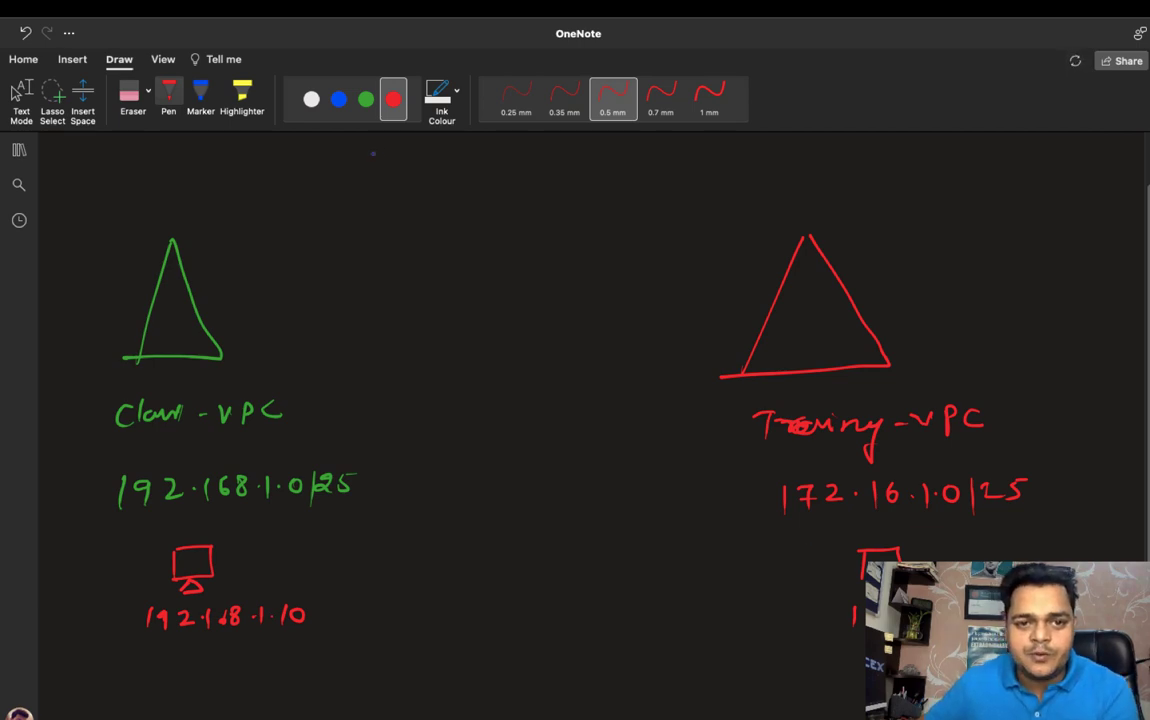
Connect the two computers with a green dashed double-headed arrow and underline the Class-VPC computer's IP address in green
{"action": "left_click", "coordinate": [366, 99]}
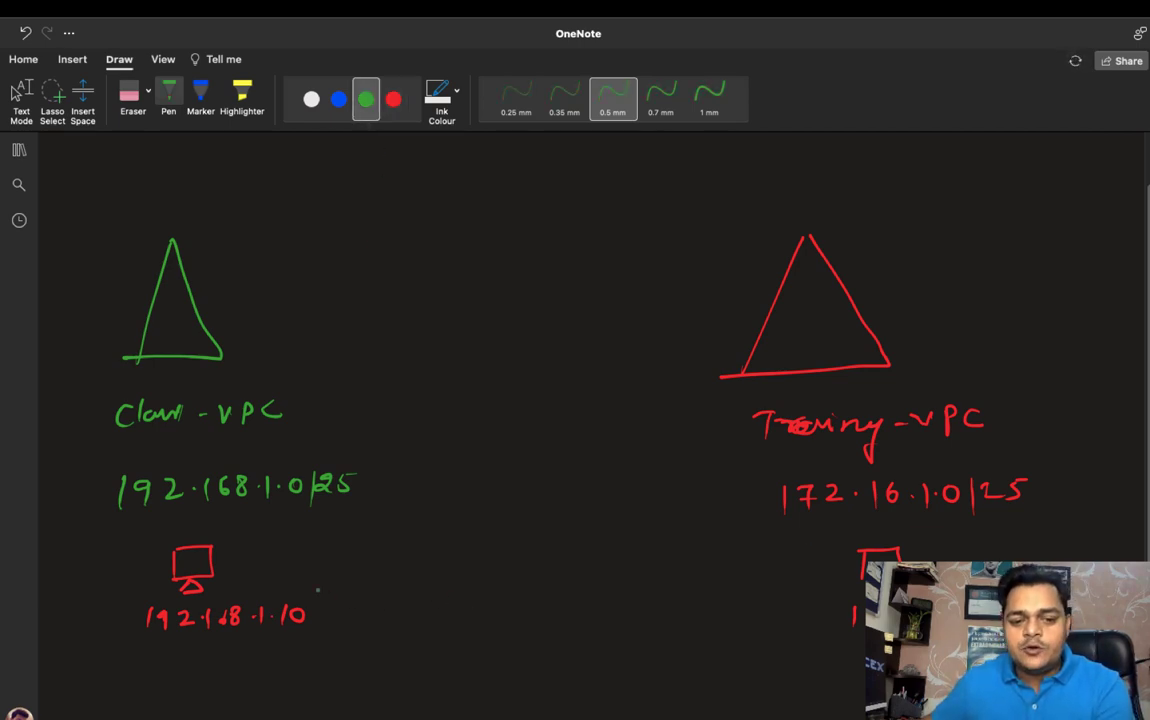
{"action": "mouse_move", "coordinate": [295, 581]}
{"action": "left_mouse_down"}
{"action": "mouse_move", "coordinate": [505, 566]}
{"action": "mouse_move", "coordinate": [862, 579]}
{"action": "mouse_move", "coordinate": [853, 596]}
{"action": "left_mouse_up"}
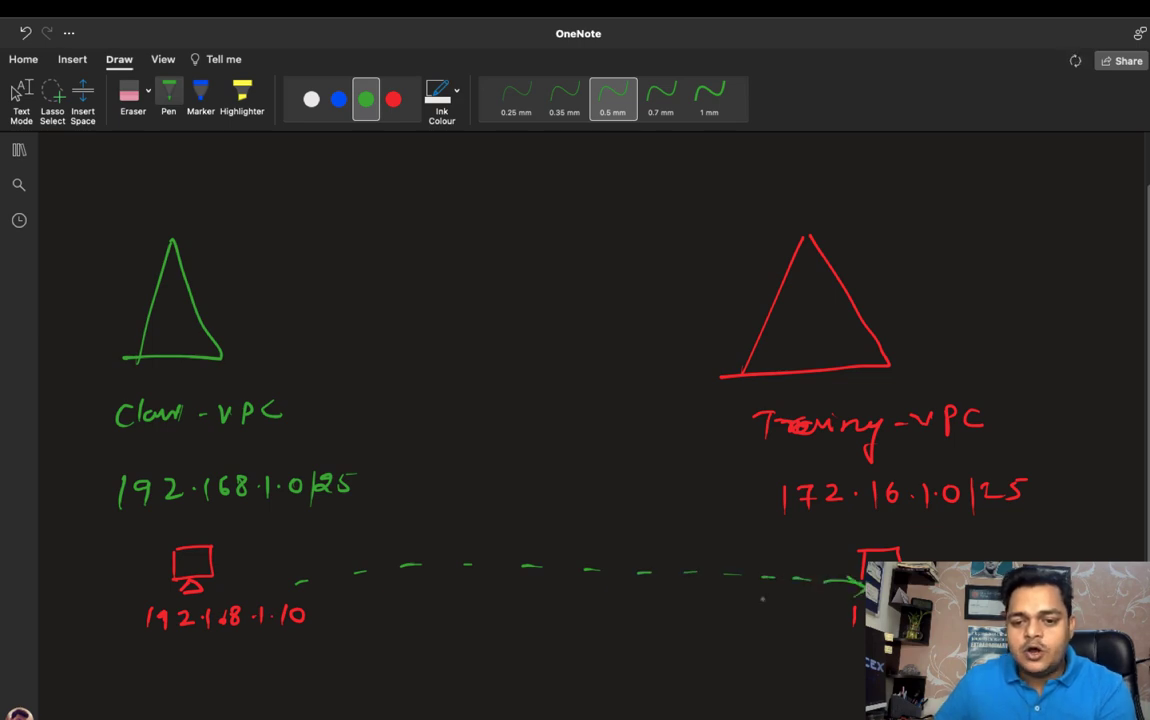
{"action": "mouse_move", "coordinate": [300, 568]}
{"action": "left_mouse_down"}
{"action": "mouse_move", "coordinate": [289, 583]}
{"action": "mouse_move", "coordinate": [315, 587]}
{"action": "left_mouse_up"}
{"action": "key", "text": "Escape"}
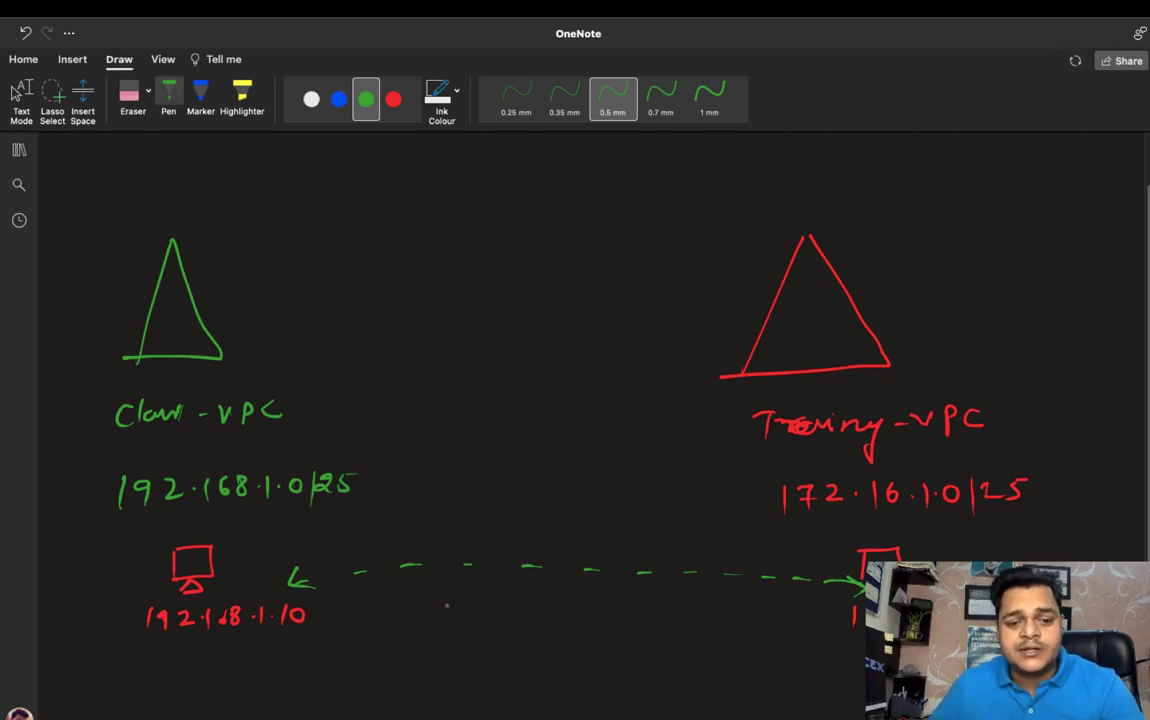
{"action": "left_click_drag", "start_coordinate": [155, 648], "coordinate": [219, 637]}
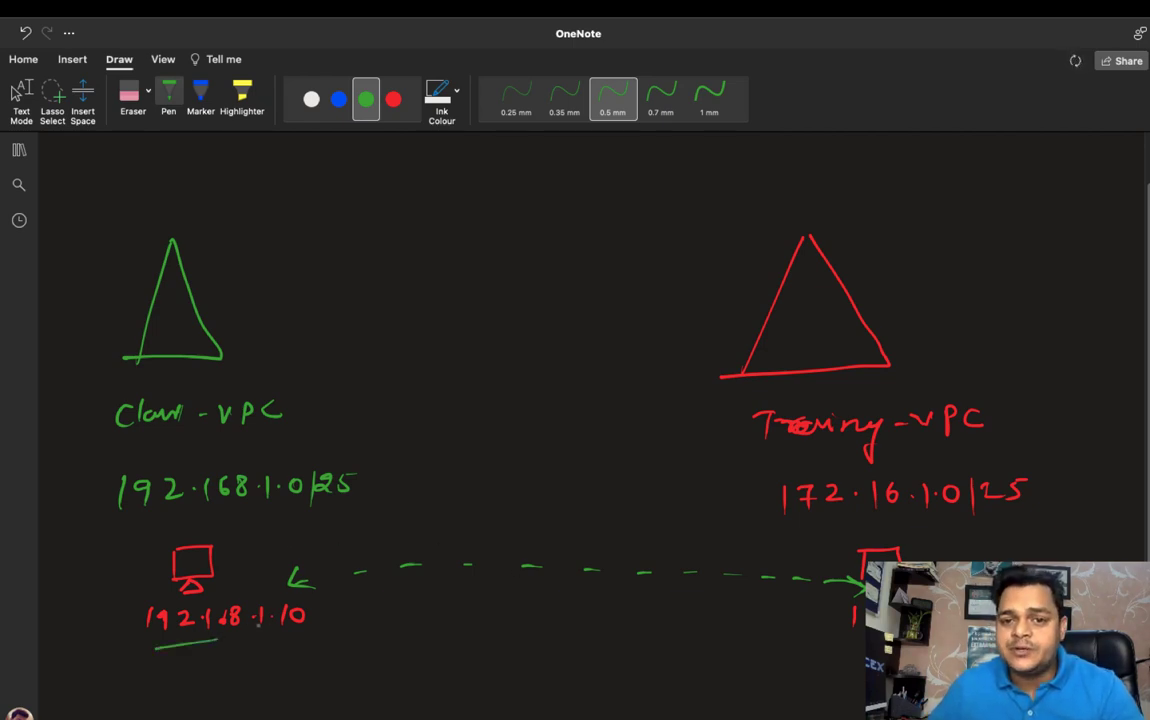
{"action": "left_click", "coordinate": [17, 94]}
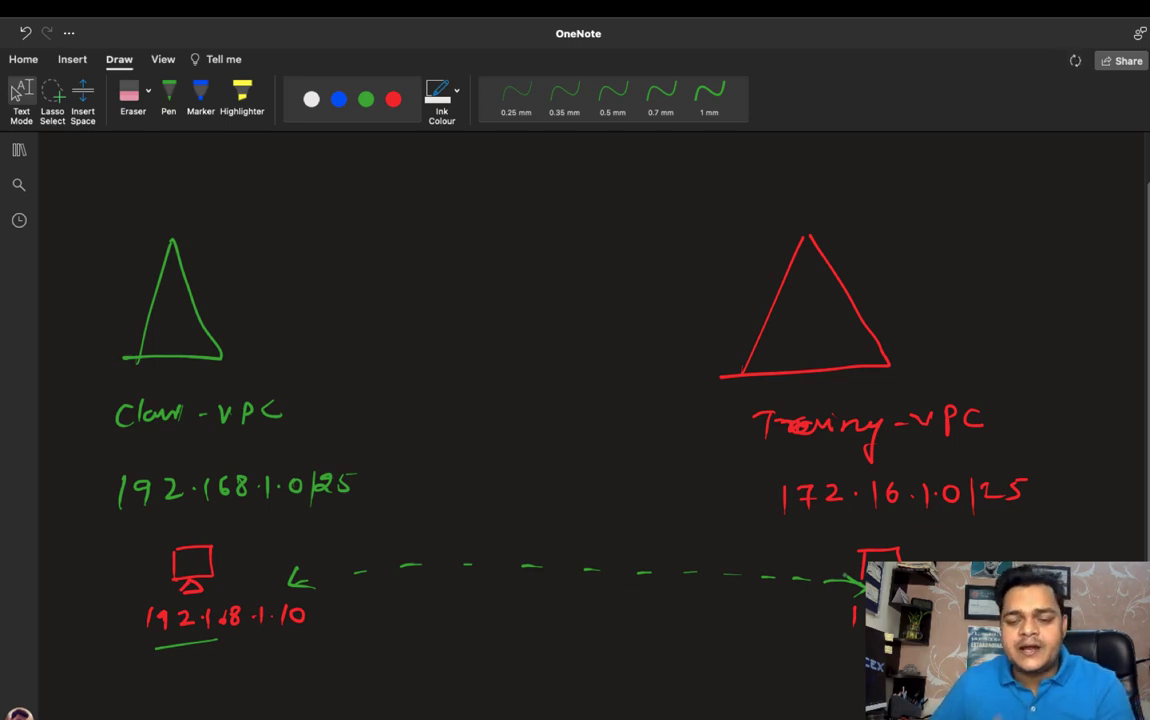
Draw a white zigzag link between the two triangles, label it "Peering", and return to text mode
{"action": "left_click", "coordinate": [168, 95]}
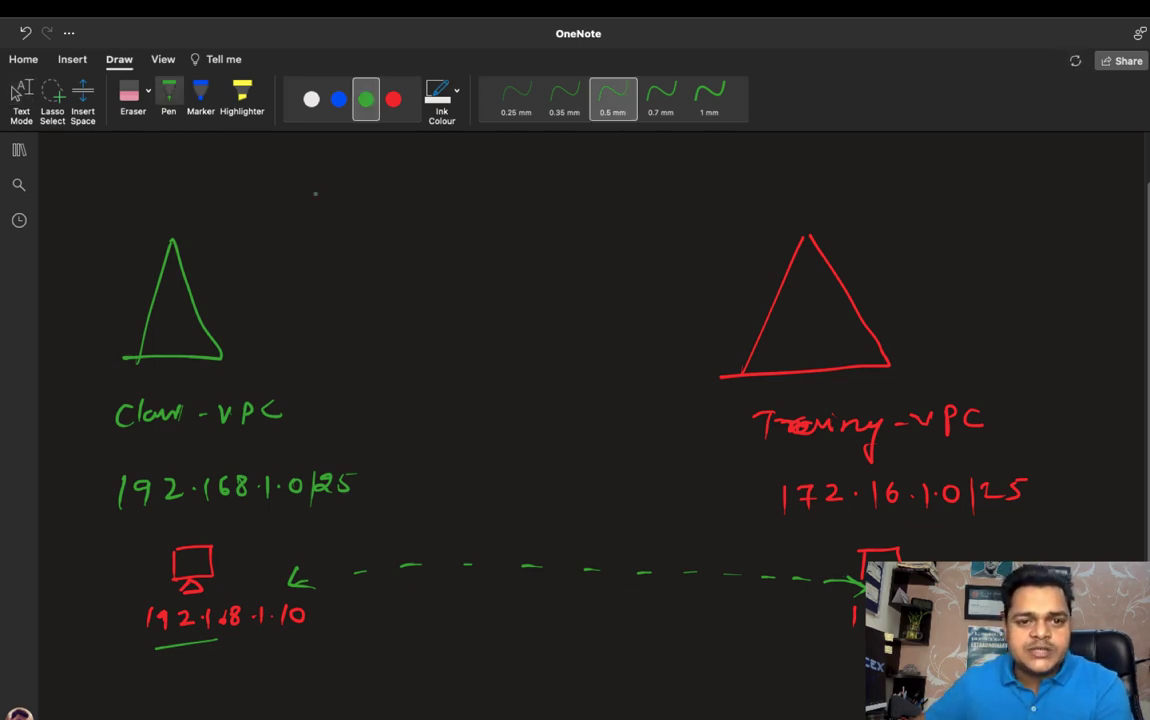
{"action": "left_click", "coordinate": [311, 100]}
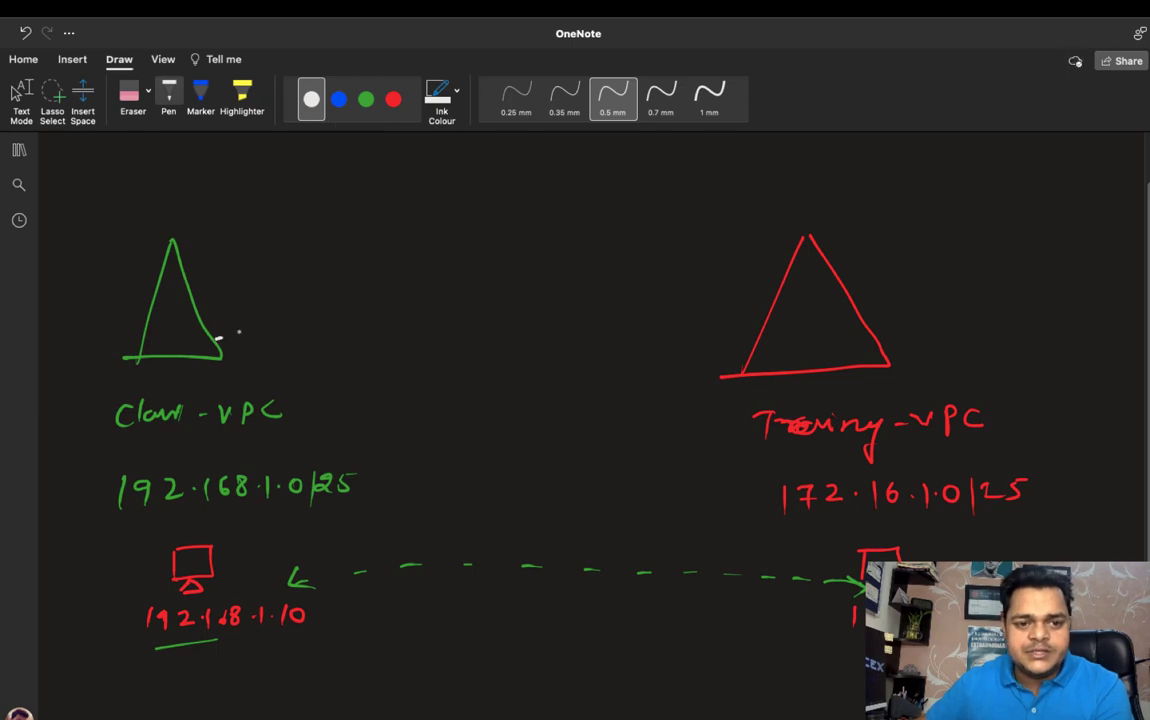
{"action": "mouse_move", "coordinate": [215, 340]}
{"action": "left_mouse_down"}
{"action": "mouse_move", "coordinate": [490, 285]}
{"action": "mouse_move", "coordinate": [452, 336]}
{"action": "mouse_move", "coordinate": [706, 314]}
{"action": "mouse_move", "coordinate": [790, 293]}
{"action": "left_mouse_up"}
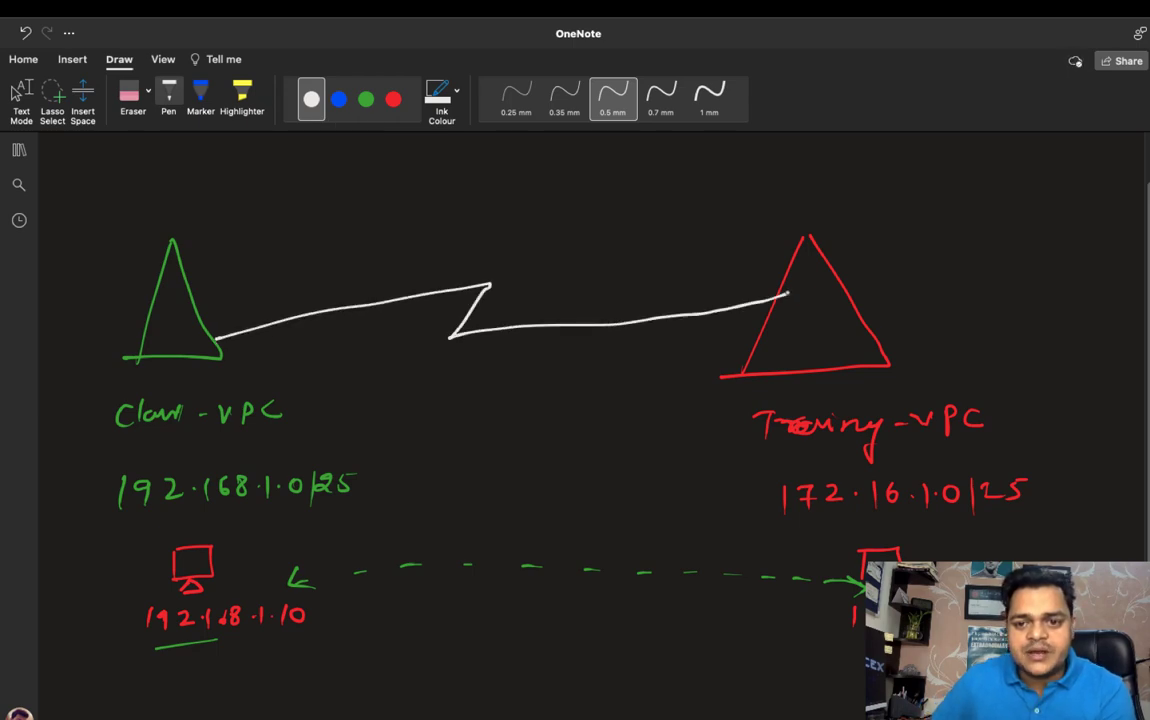
{"action": "mouse_move", "coordinate": [490, 243]}
{"action": "left_mouse_down"}
{"action": "mouse_move", "coordinate": [490, 264]}
{"action": "mouse_move", "coordinate": [494, 254]}
{"action": "mouse_move", "coordinate": [530, 262]}
{"action": "left_mouse_up"}
{"action": "mouse_move", "coordinate": [534, 262]}
{"action": "left_mouse_down"}
{"action": "mouse_move", "coordinate": [543, 251]}
{"action": "mouse_move", "coordinate": [578, 262]}
{"action": "mouse_move", "coordinate": [588, 292]}
{"action": "mouse_move", "coordinate": [625, 256]}
{"action": "left_mouse_up"}
{"action": "left_click", "coordinate": [16, 93]}
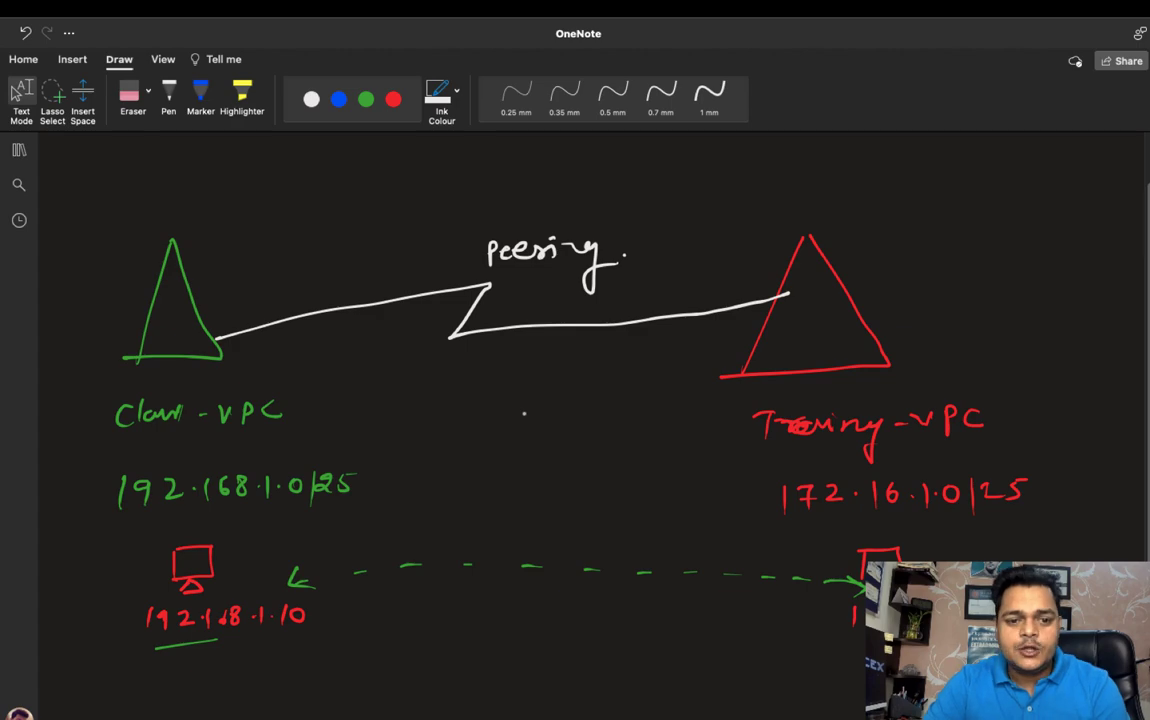
Switch to the AWS console in Chrome, open the VPC service, and show the Your VPCs list with more room for the table
{"action": "key", "text": "ctrl+Left"}
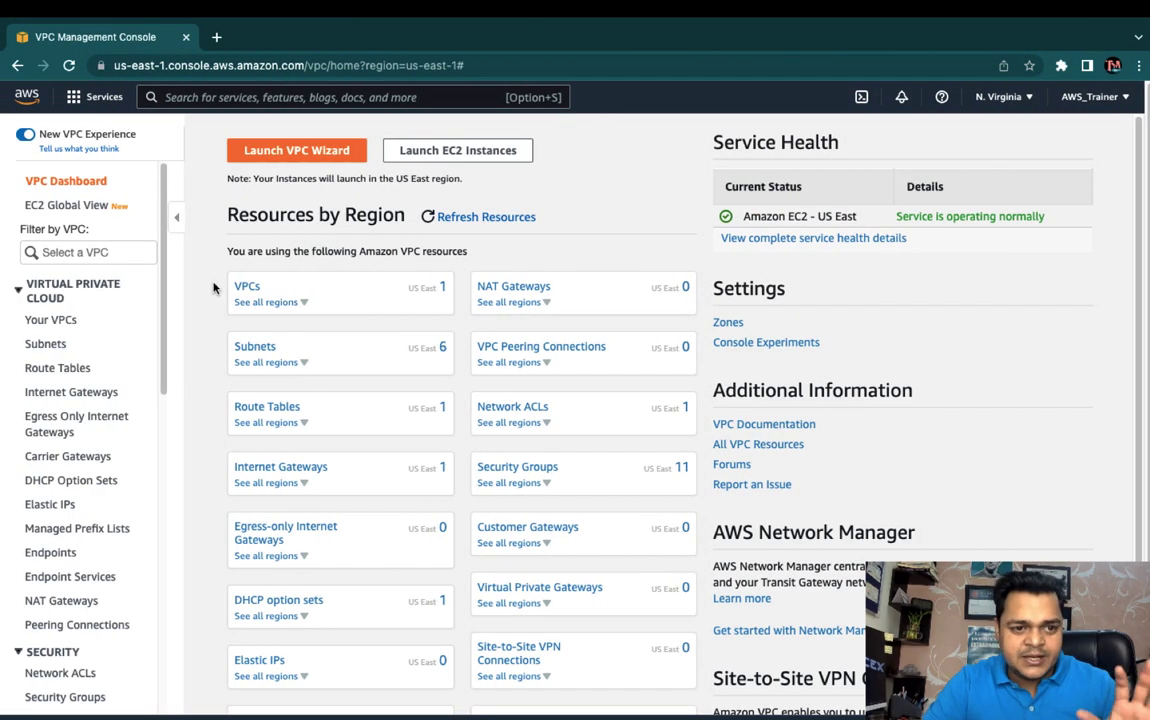
{"action": "left_click", "coordinate": [103, 97]}
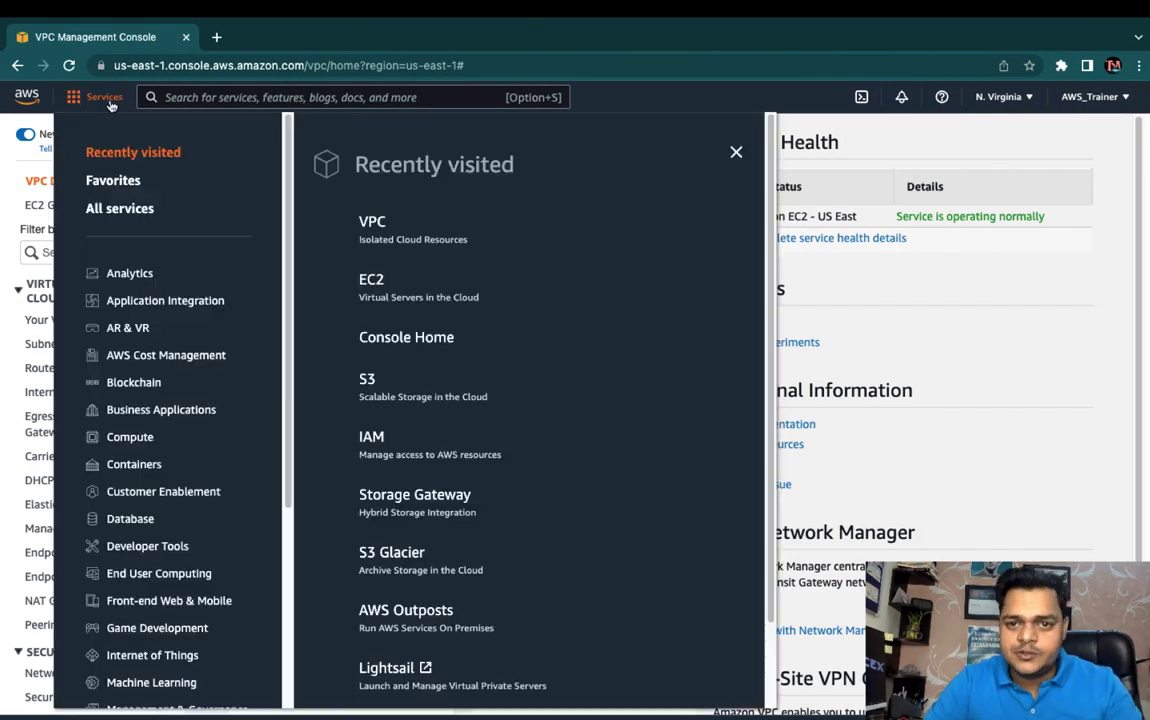
{"action": "left_click", "coordinate": [388, 221]}
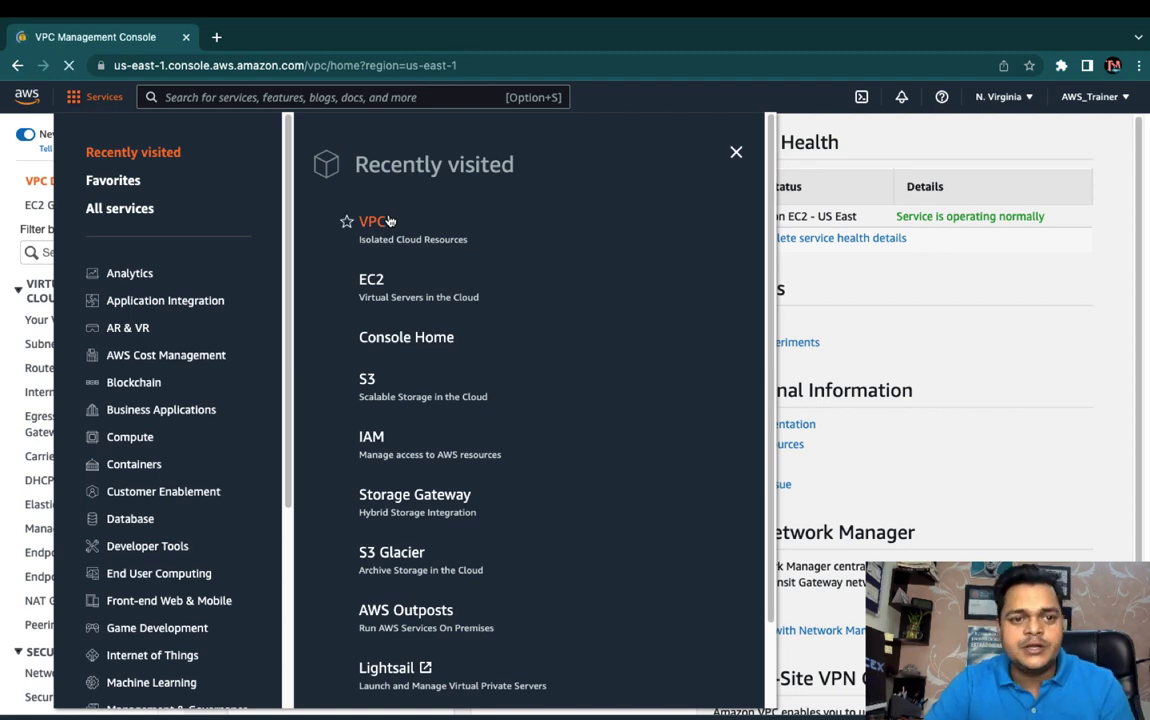
{"action": "left_click", "coordinate": [372, 221]}
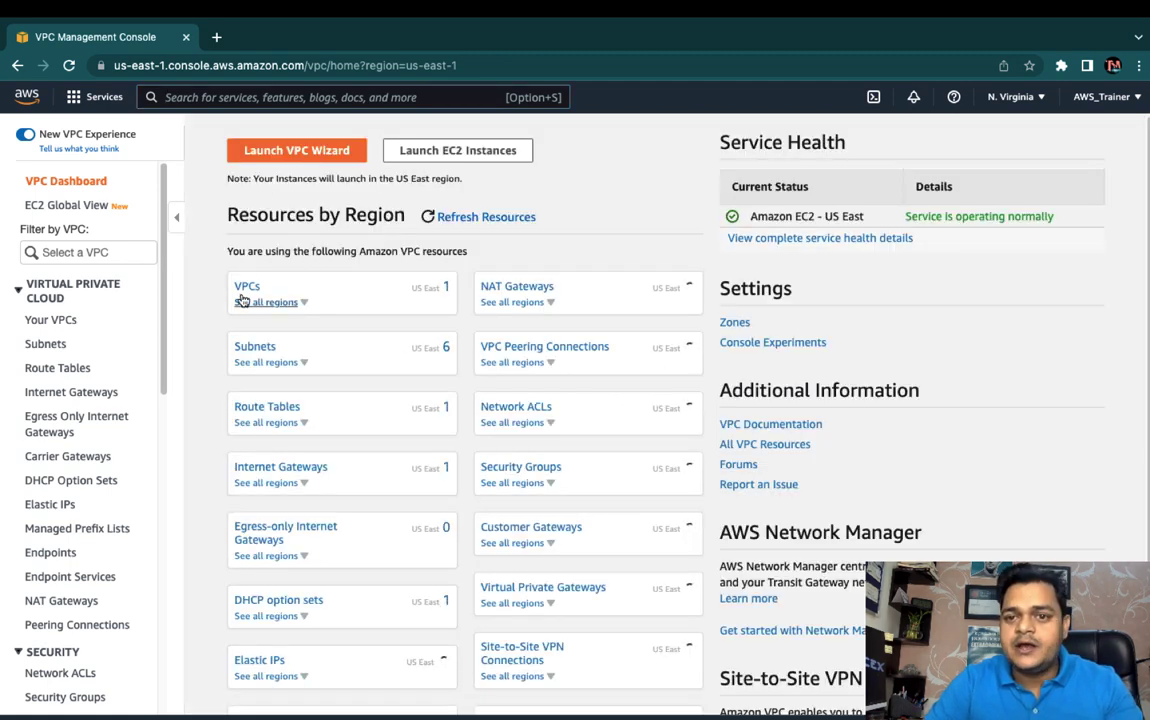
{"action": "left_click", "coordinate": [243, 301]}
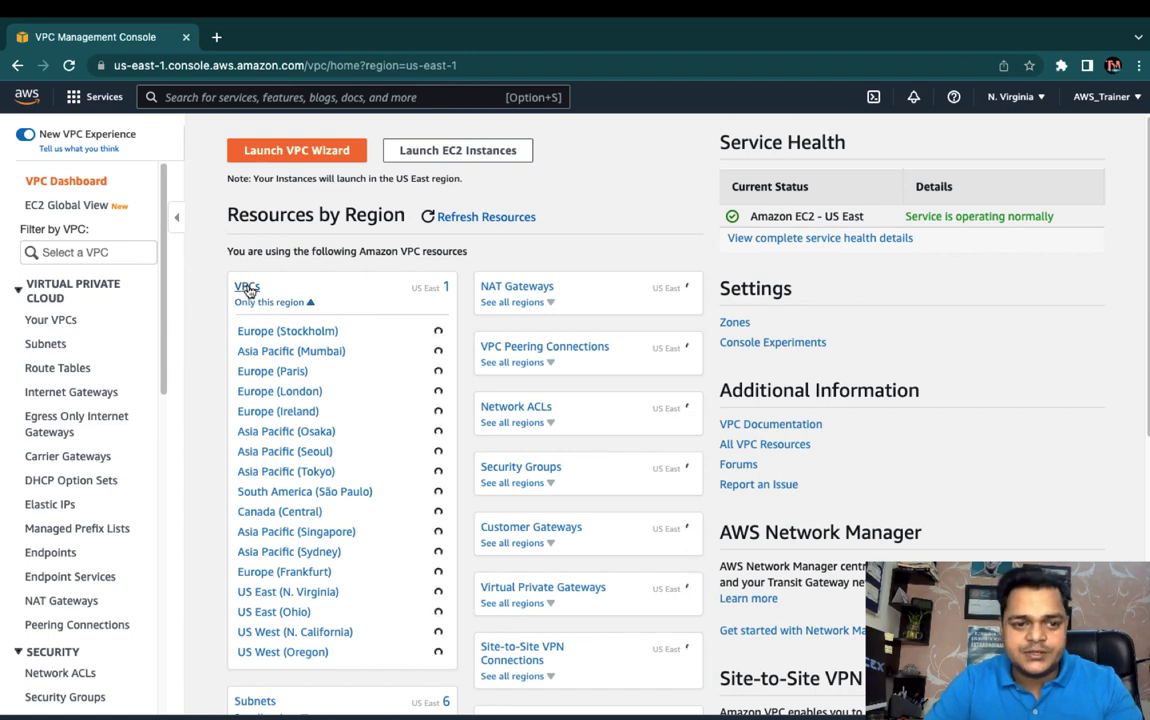
{"action": "left_click", "coordinate": [248, 289]}
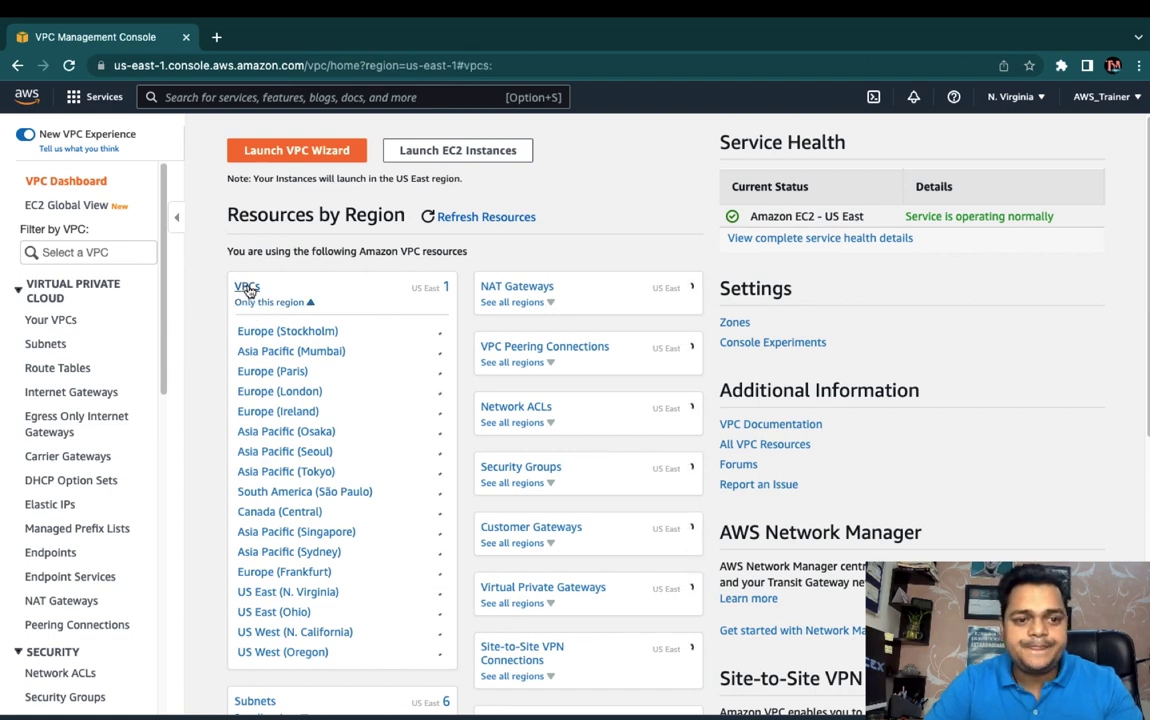
{"action": "left_click", "coordinate": [50, 320]}
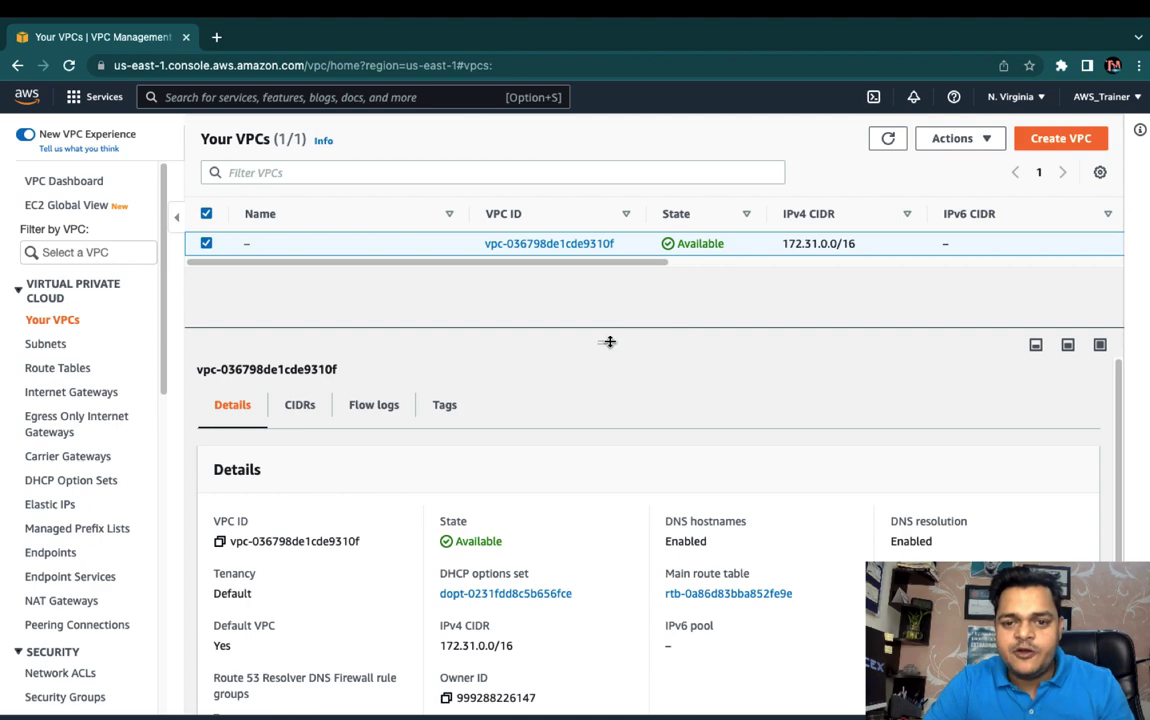
{"action": "left_click_drag", "start_coordinate": [606, 339], "coordinate": [616, 372]}
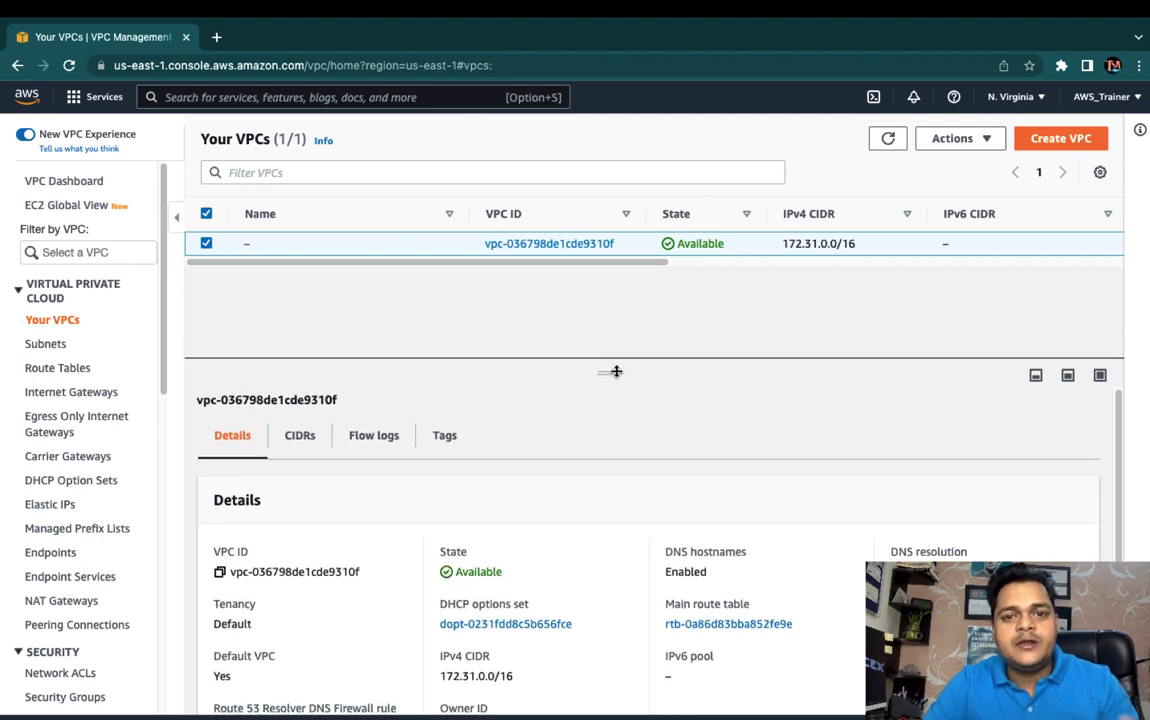
Create a VPC-only resource named class-vpc with the manual IPv4 CIDR 192.168.1.0/25
{"action": "left_click", "coordinate": [1060, 138]}
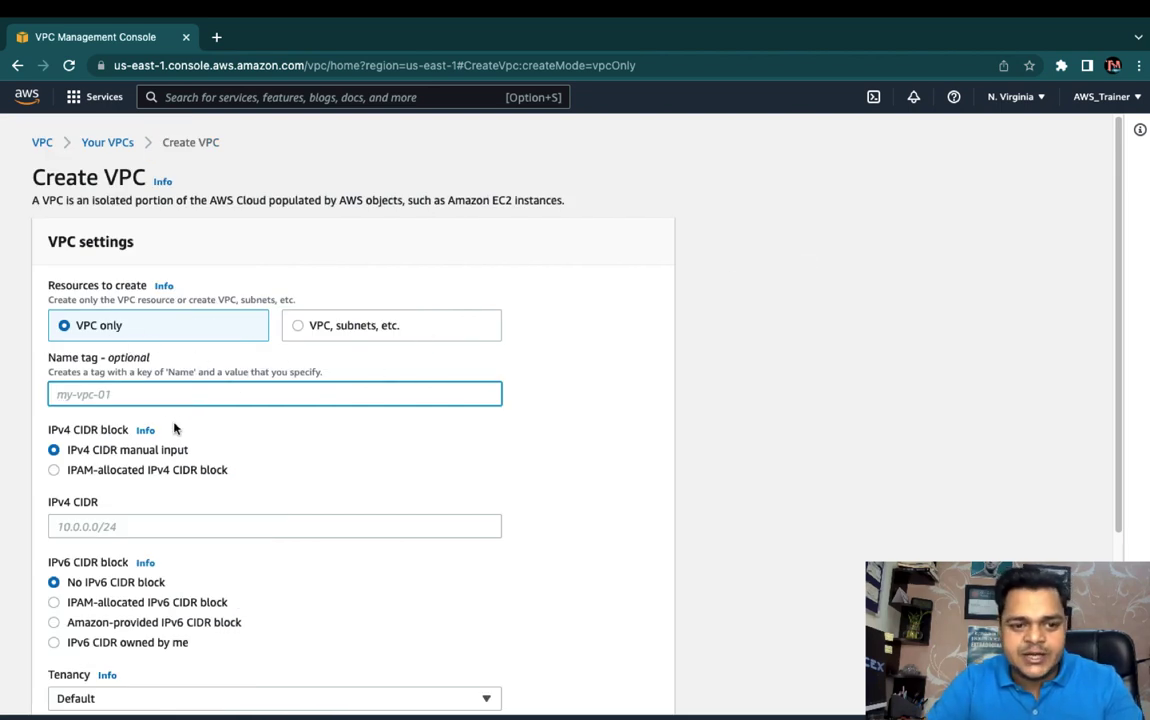
{"action": "left_click", "coordinate": [159, 397]}
{"action": "type", "text": "cla"}
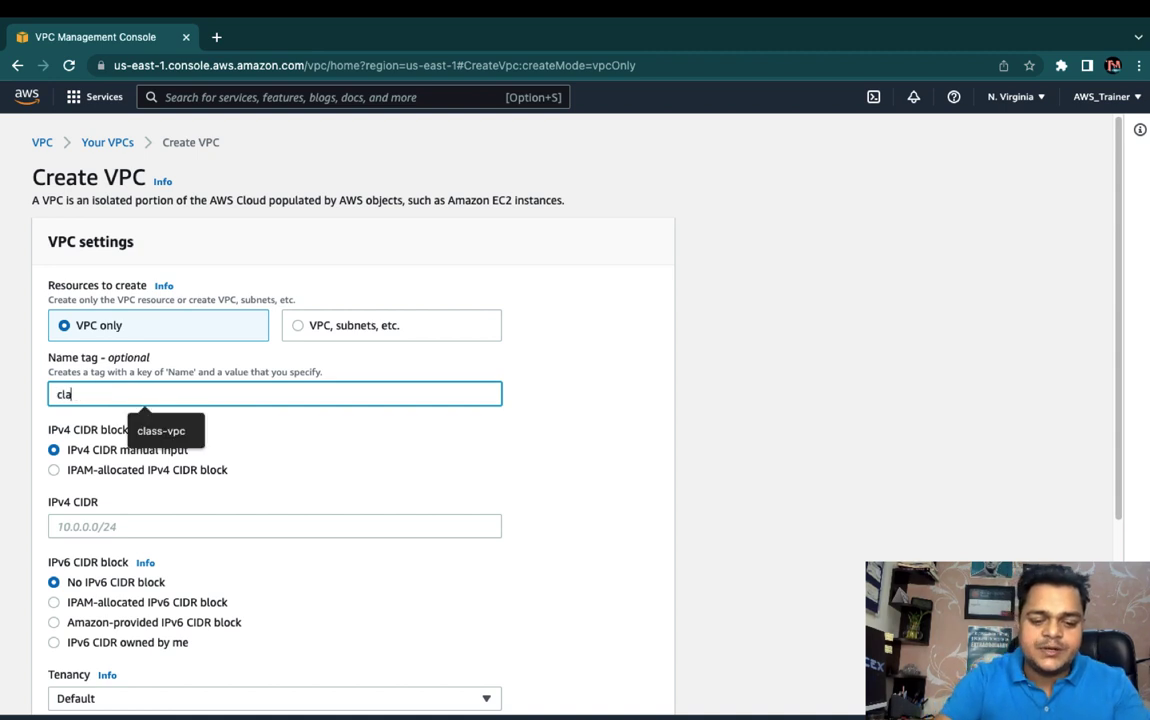
{"action": "type", "text": "ss-vpc"}
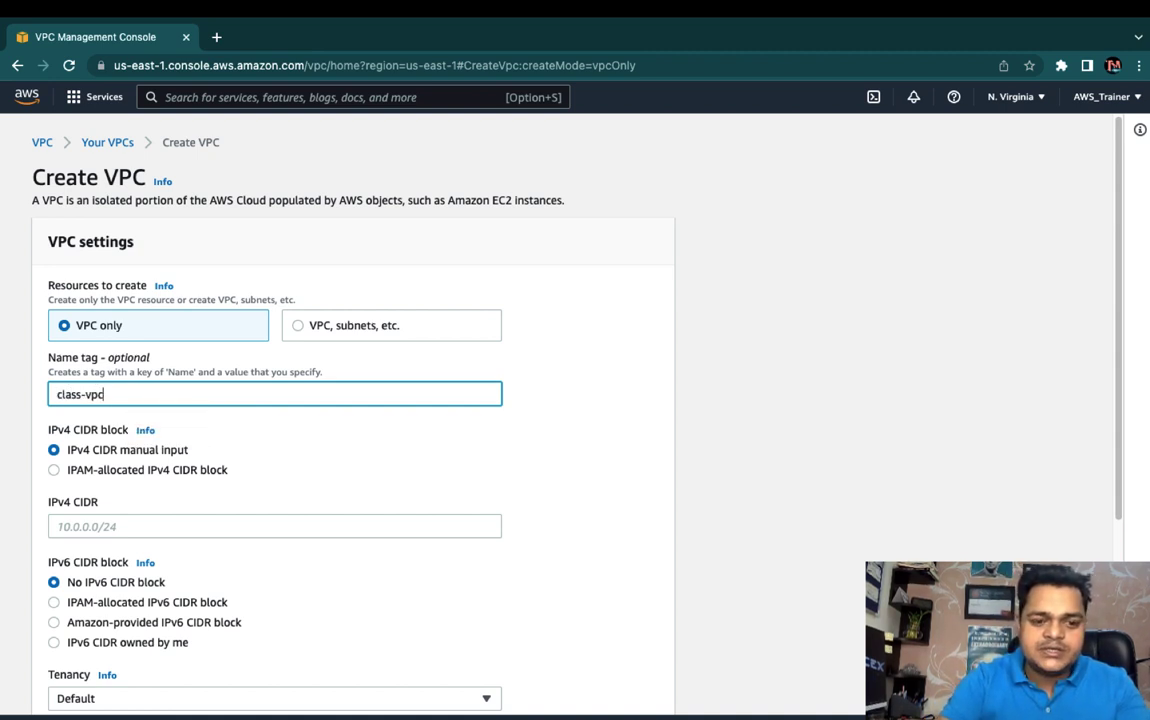
{"action": "left_click", "coordinate": [390, 473]}
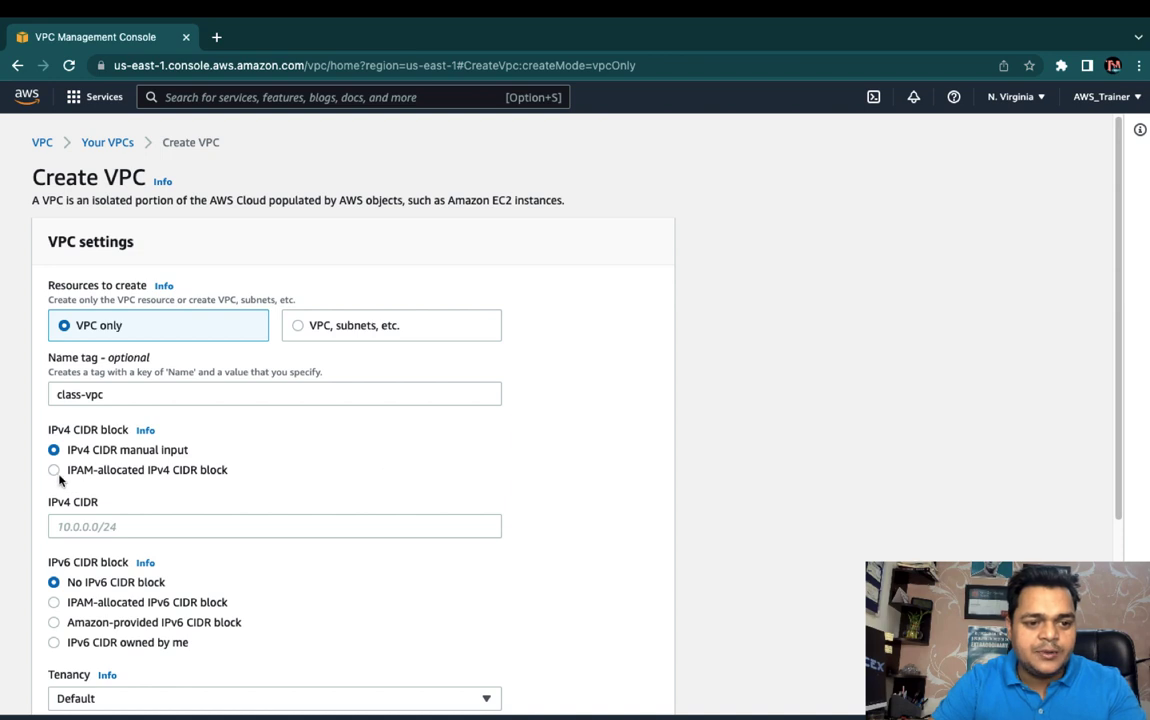
{"action": "left_click", "coordinate": [122, 527]}
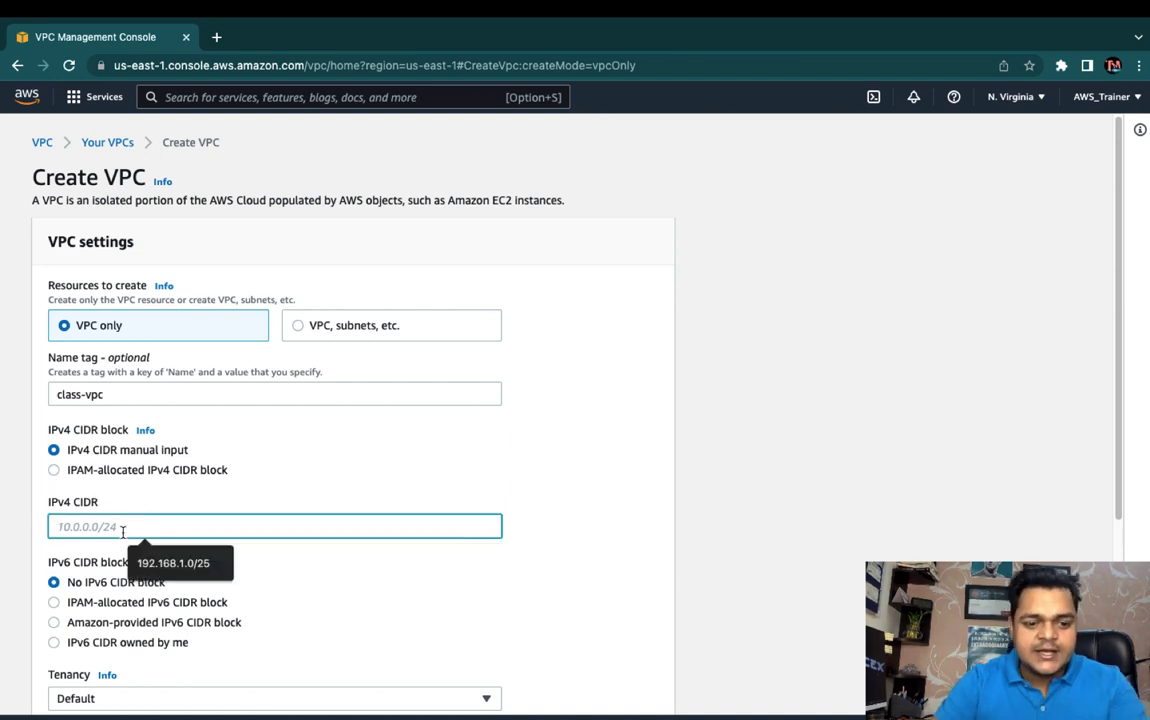
{"action": "left_click", "coordinate": [167, 556]}
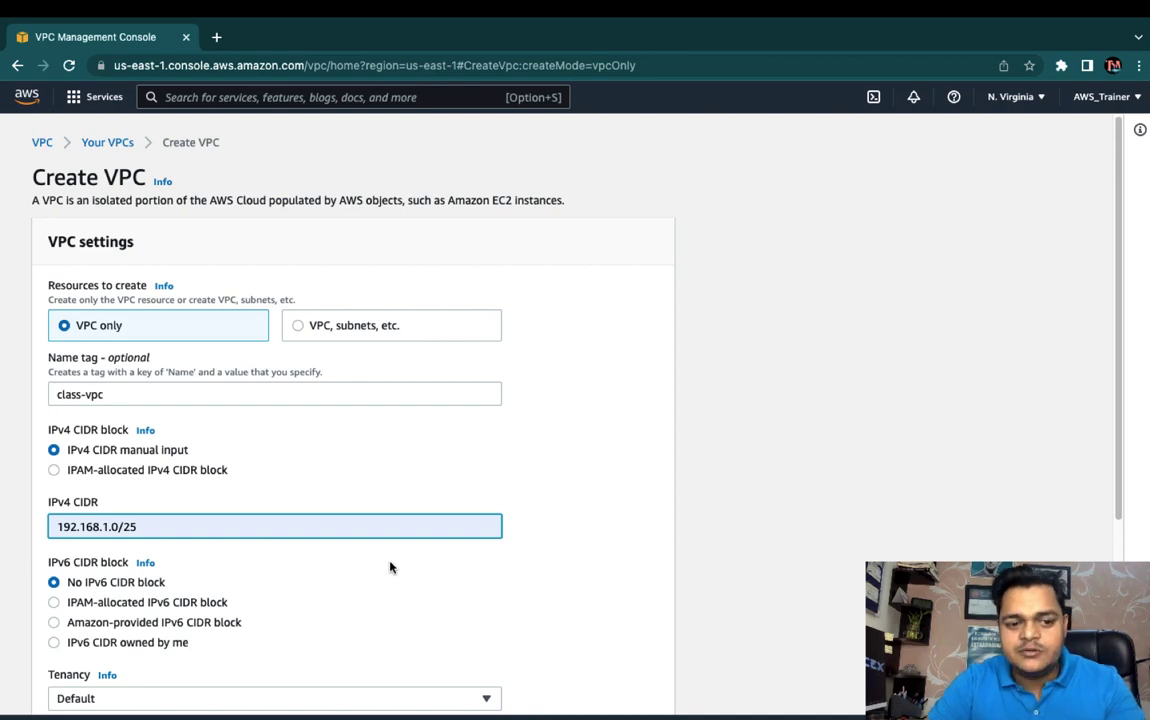
{"action": "scroll", "coordinate": [390, 567], "scroll_direction": "down", "scroll_amount": 5}
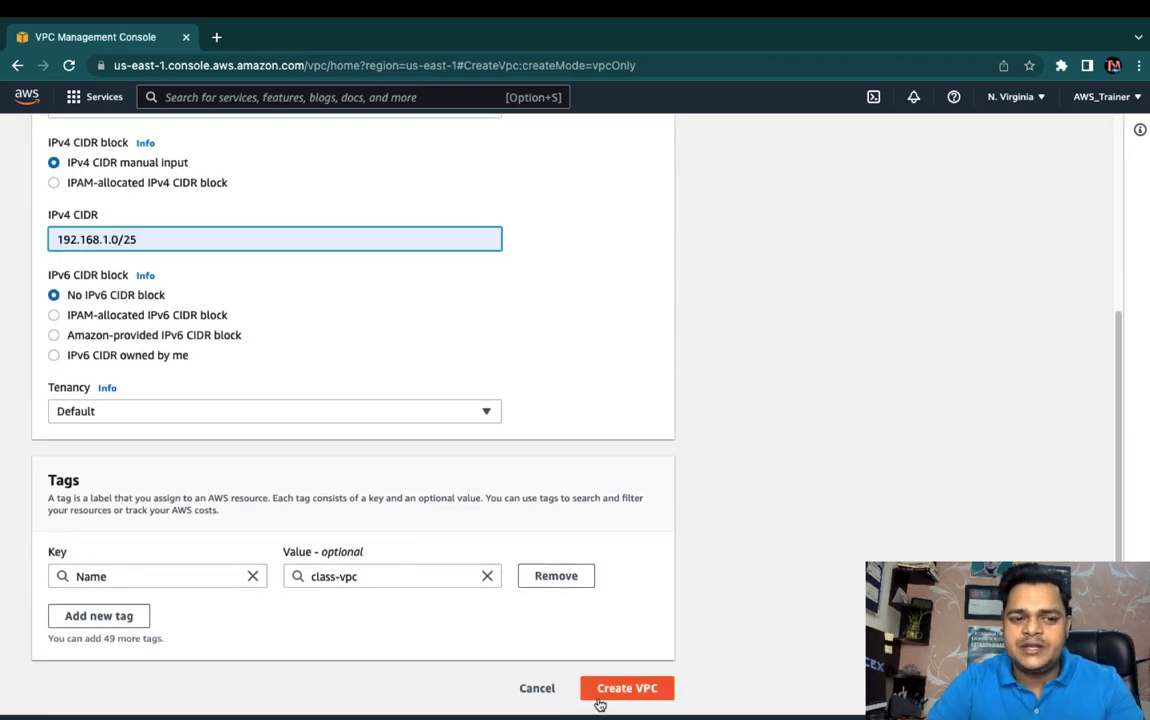
{"action": "left_click", "coordinate": [643, 694]}
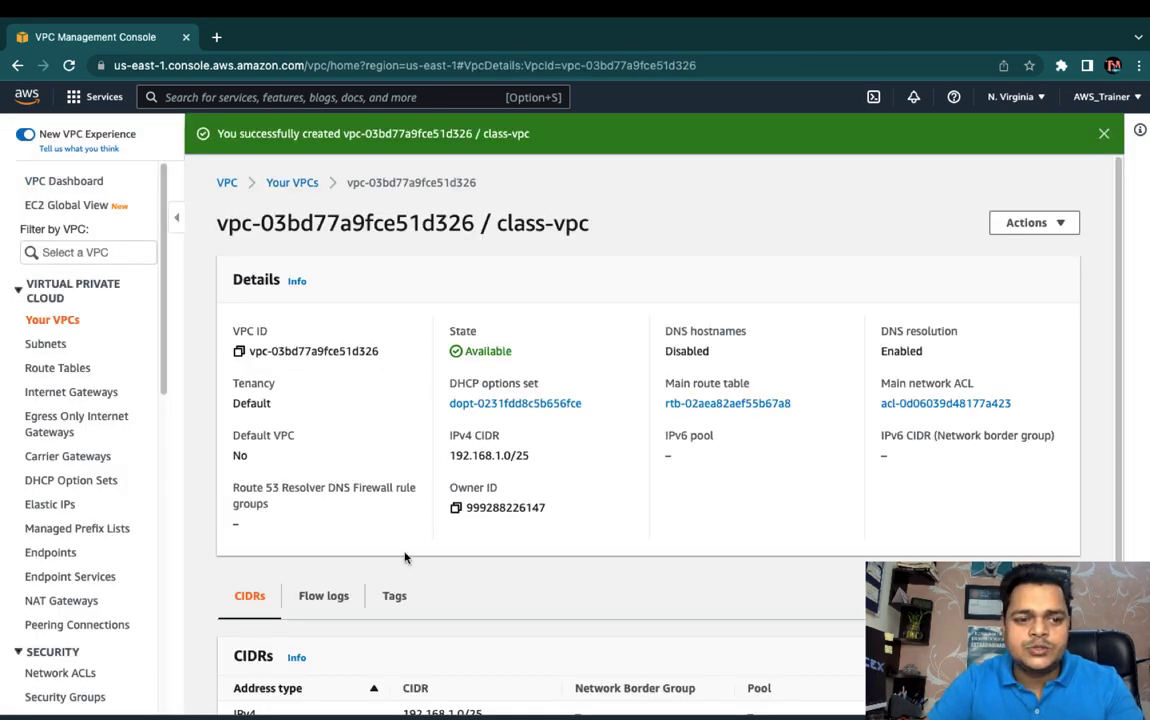
Start a new subnet in class-vpc and name it class-subnet
{"action": "left_click", "coordinate": [52, 346]}
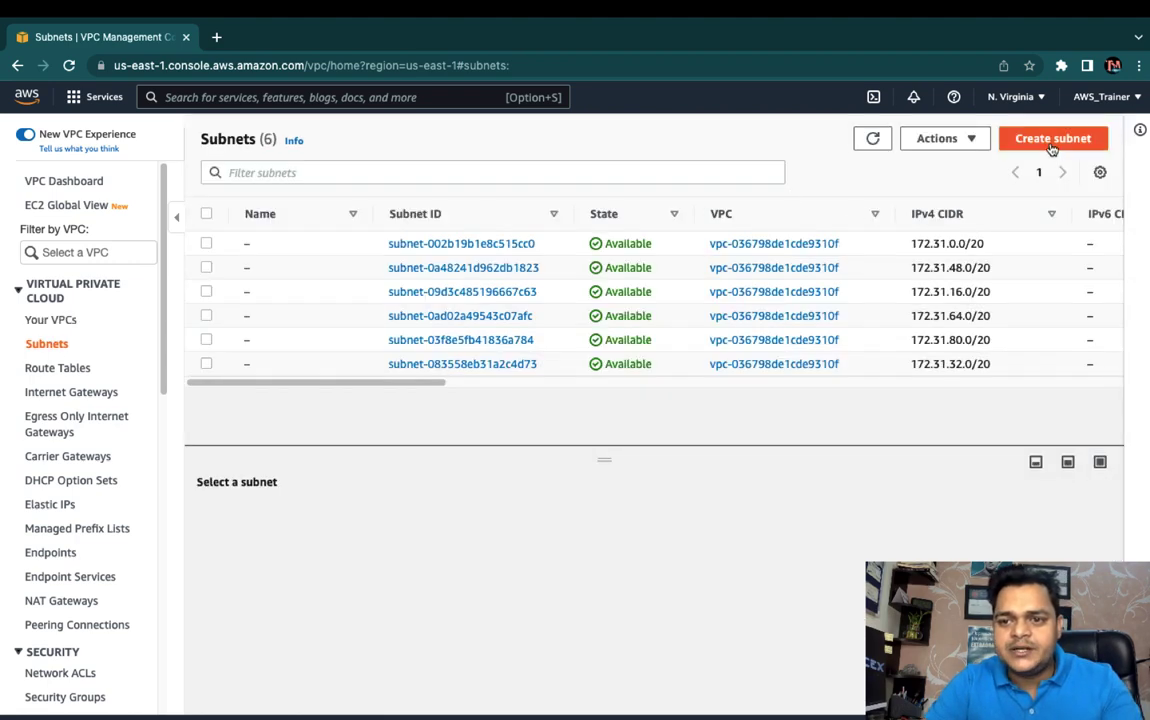
{"action": "left_click", "coordinate": [1052, 140]}
{"action": "left_click", "coordinate": [260, 318]}
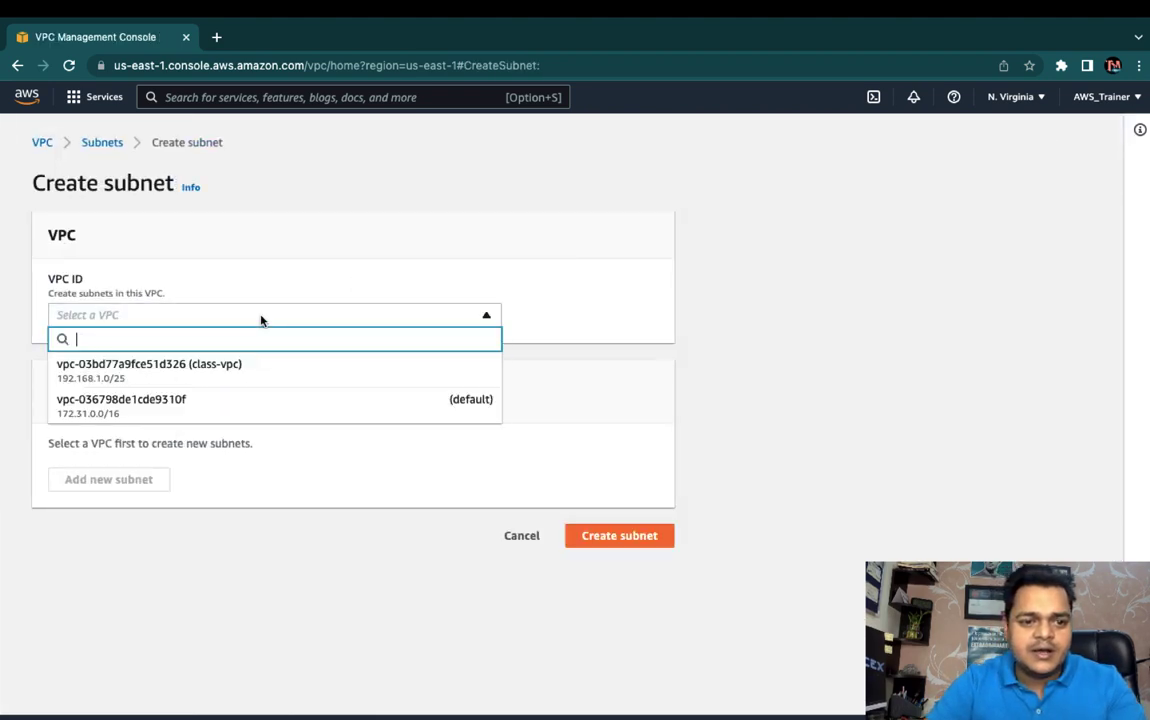
{"action": "left_click", "coordinate": [152, 372]}
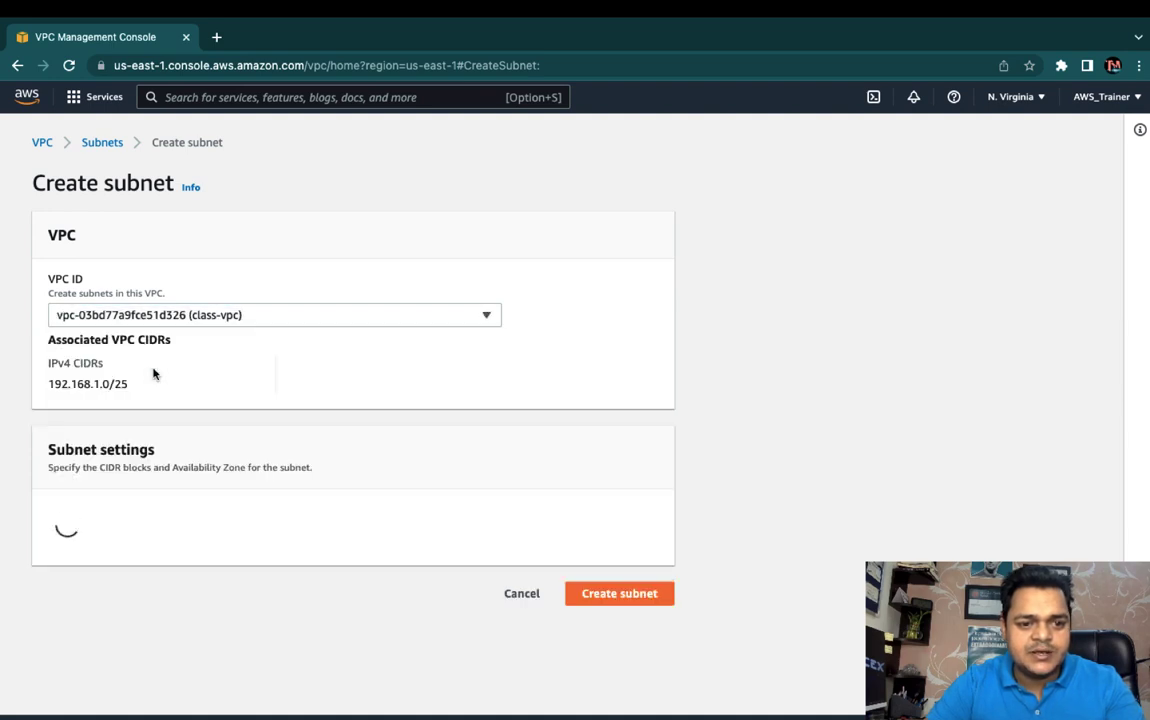
{"action": "scroll", "coordinate": [141, 540], "scroll_direction": "down", "scroll_amount": 2}
{"action": "scroll", "coordinate": [141, 540], "scroll_direction": "down", "scroll_amount": 1}
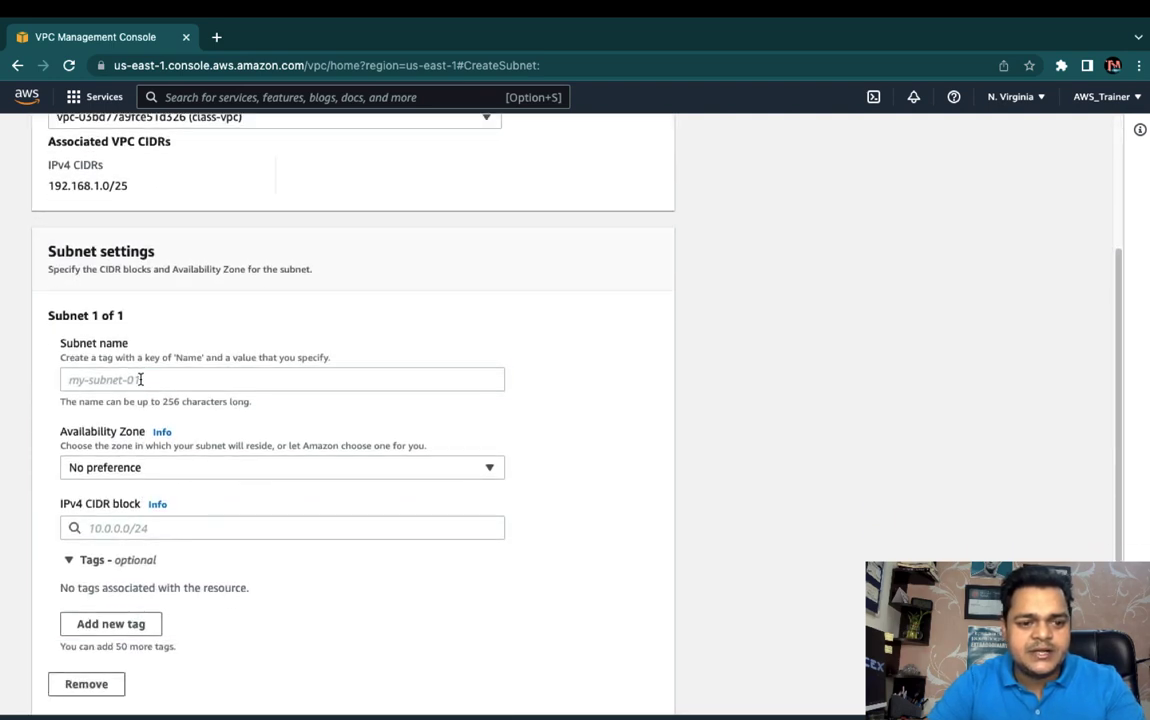
{"action": "left_click", "coordinate": [140, 379]}
{"action": "type", "text": "class"}
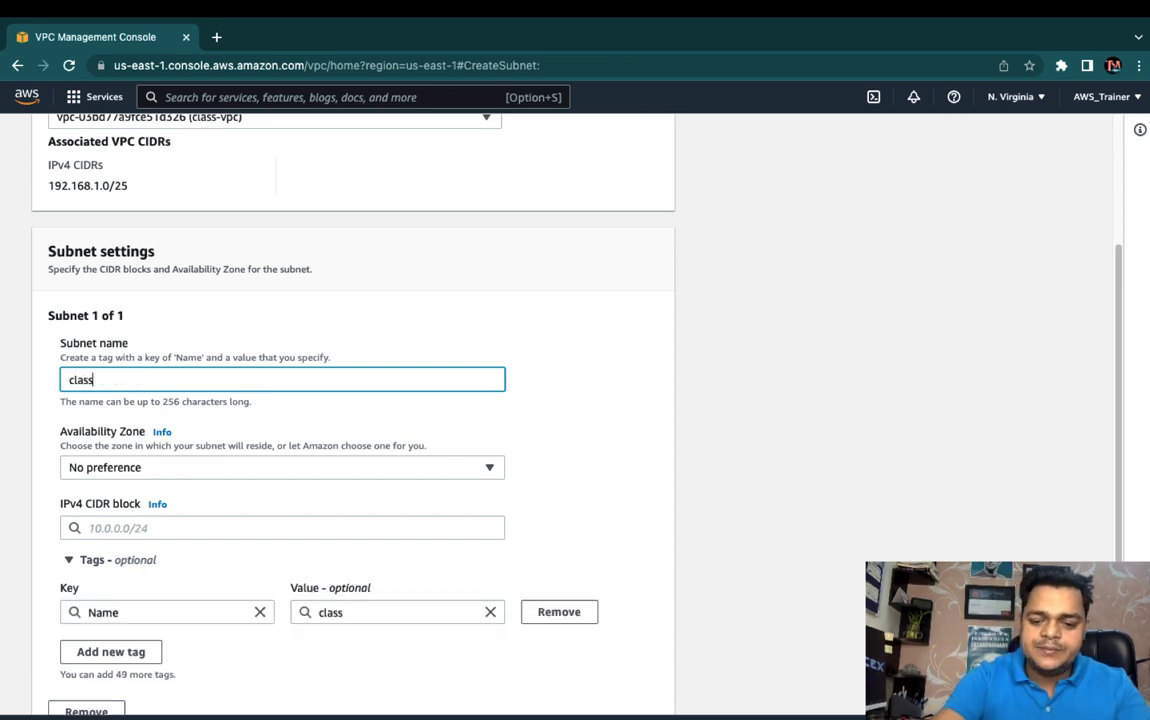
{"action": "type", "text": "-subnet"}
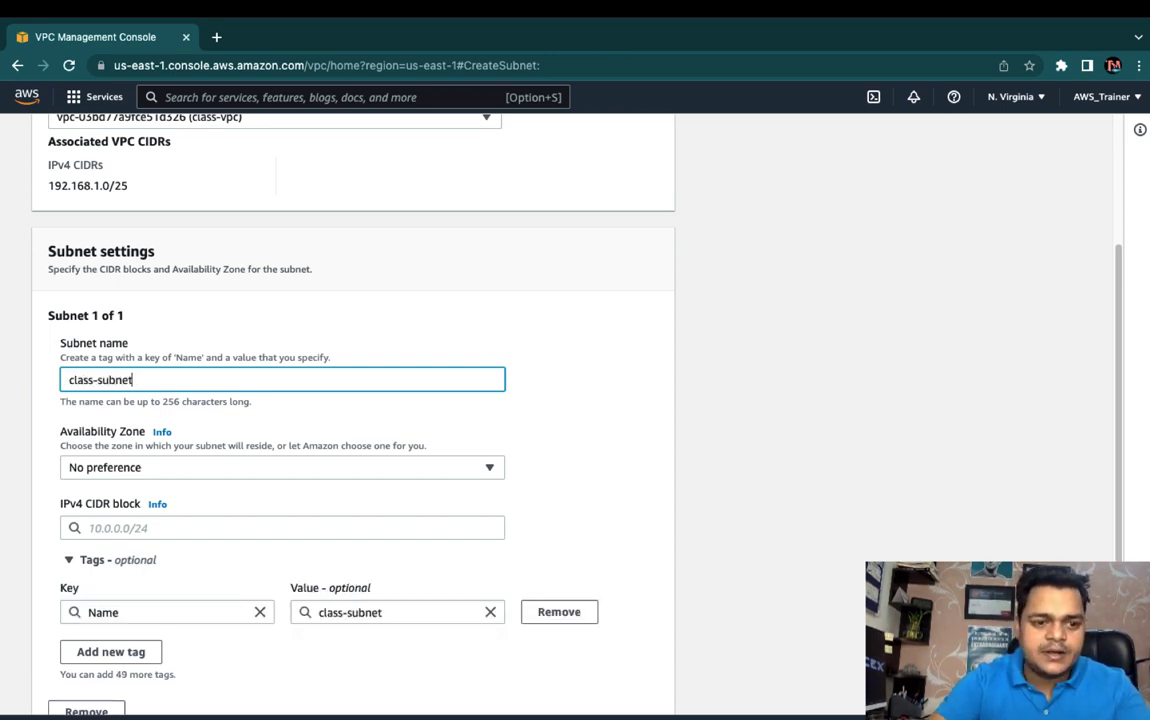
Set the subnet's IPv4 CIDR block to 192.168.1.0/25 and create the subnet
{"action": "scroll", "coordinate": [155, 470], "scroll_direction": "down", "scroll_amount": 1}
{"action": "left_click", "coordinate": [140, 465]}
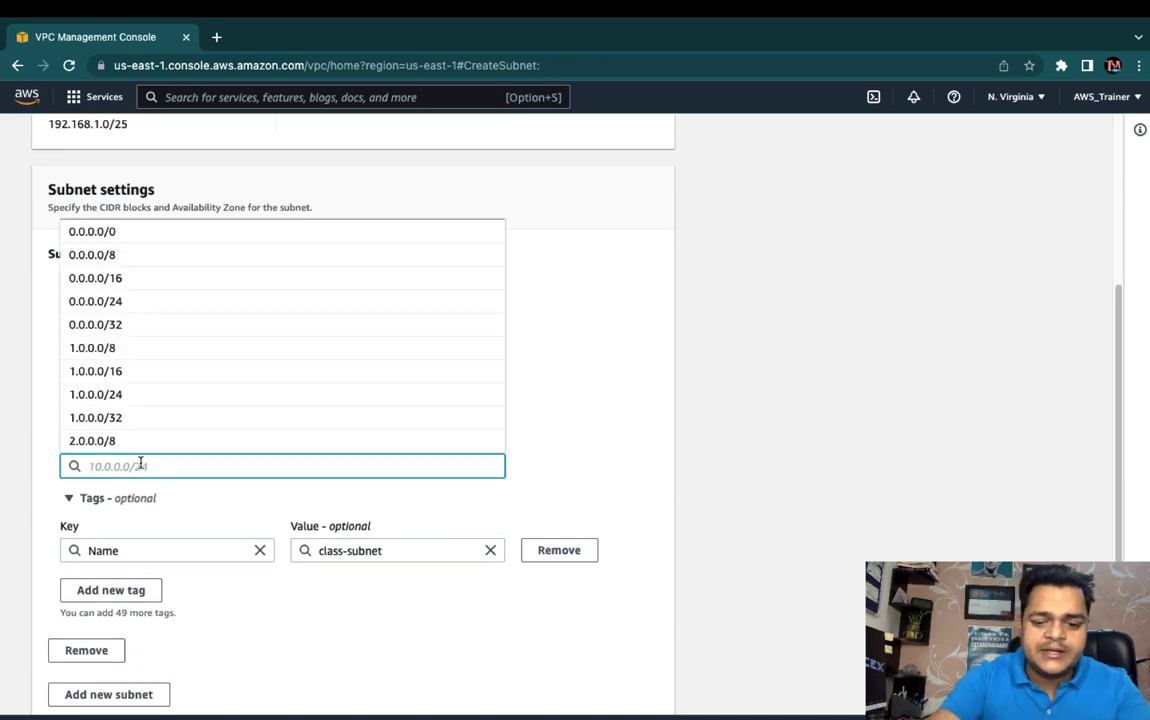
{"action": "type", "text": "192.168."}
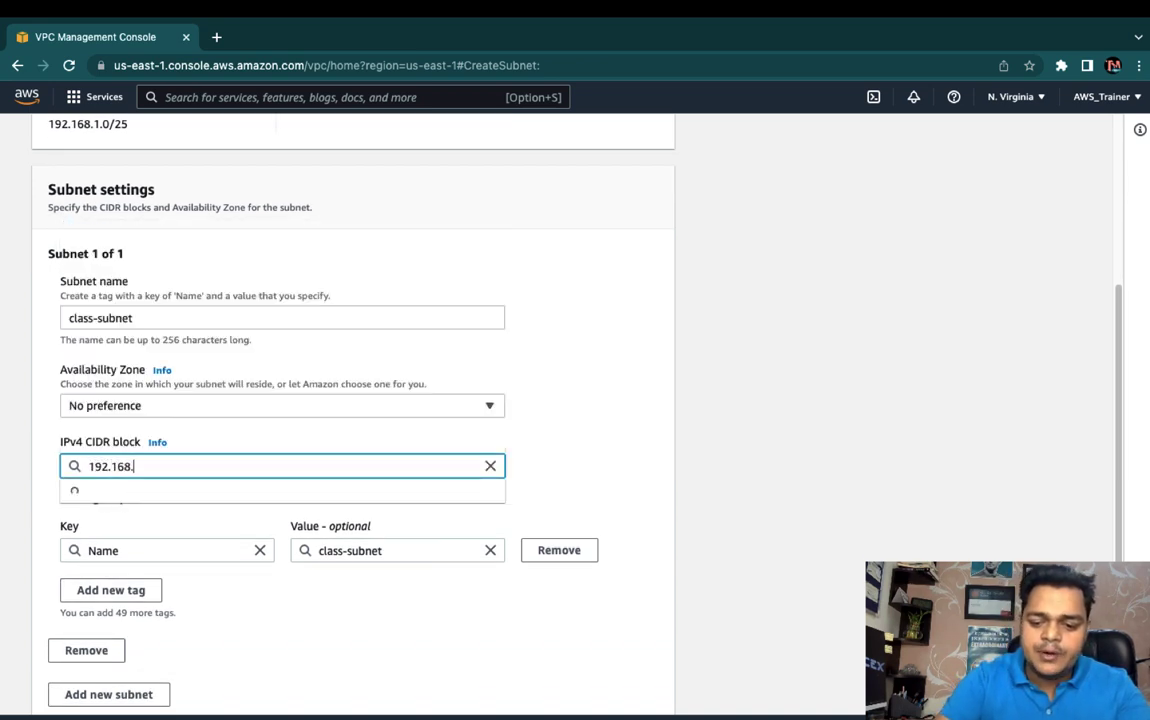
{"action": "type", "text": "1.1"}
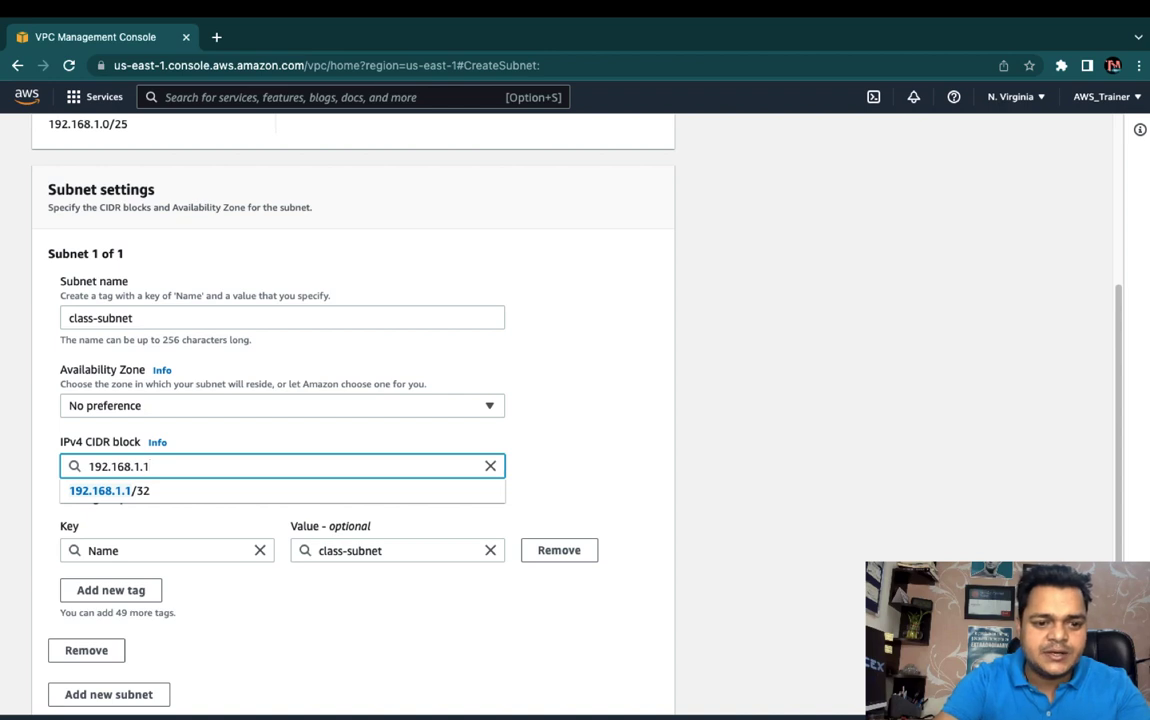
{"action": "key", "text": "BackSpace"}
{"action": "type", "text": "0/2"}
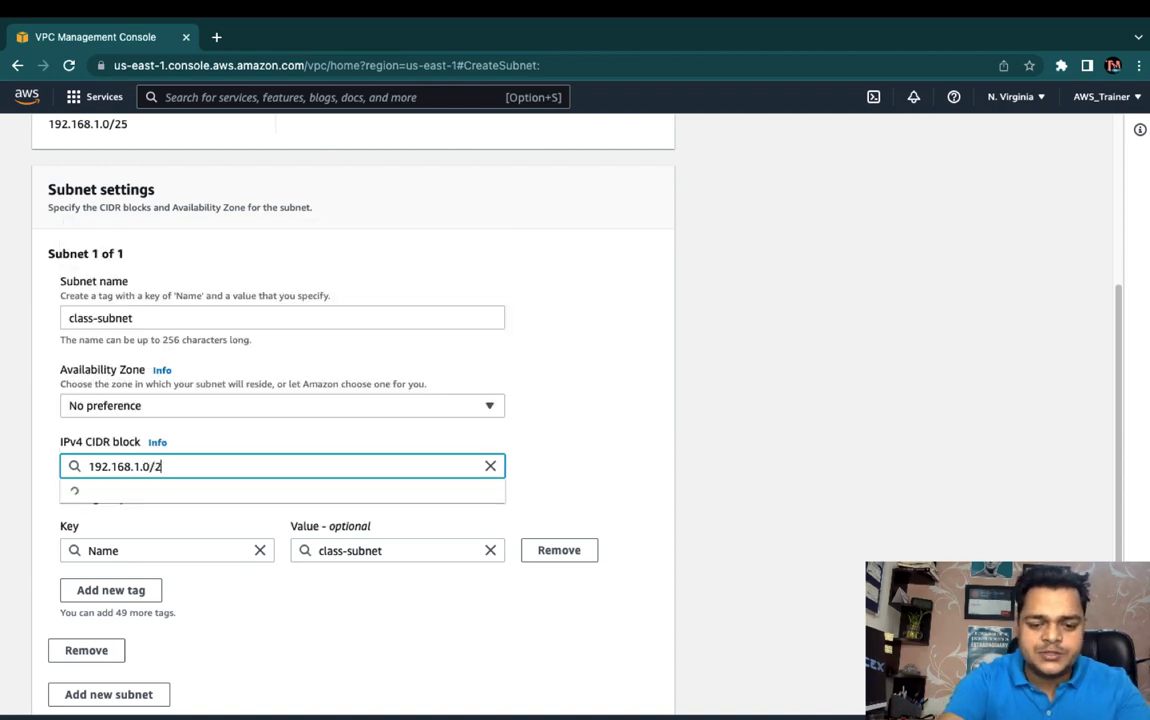
{"action": "type", "text": "5"}
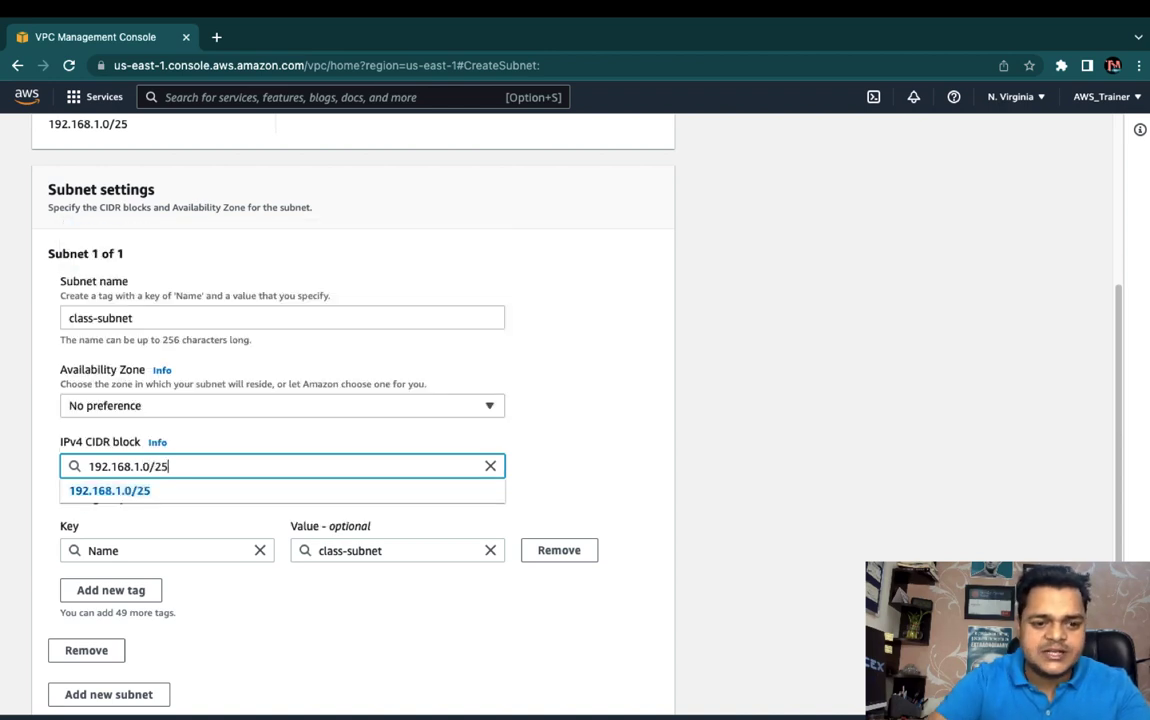
{"action": "left_click", "coordinate": [136, 493]}
{"action": "scroll", "coordinate": [273, 515], "scroll_direction": "down", "scroll_amount": 1}
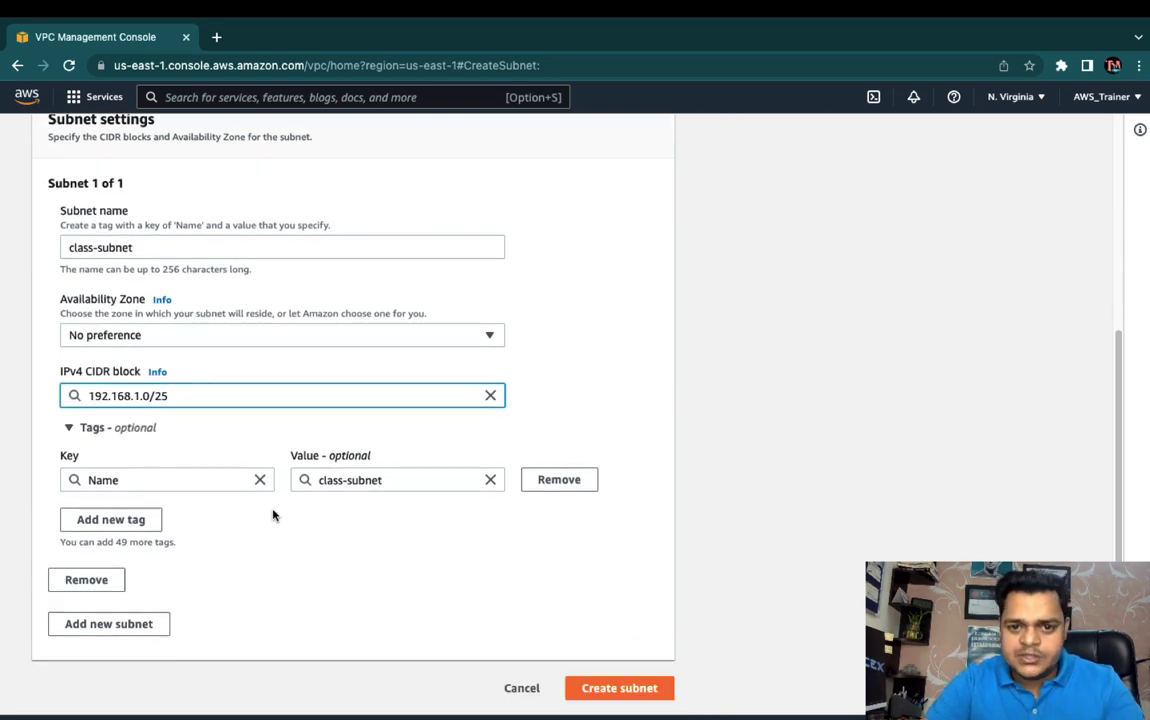
{"action": "left_click", "coordinate": [641, 693]}
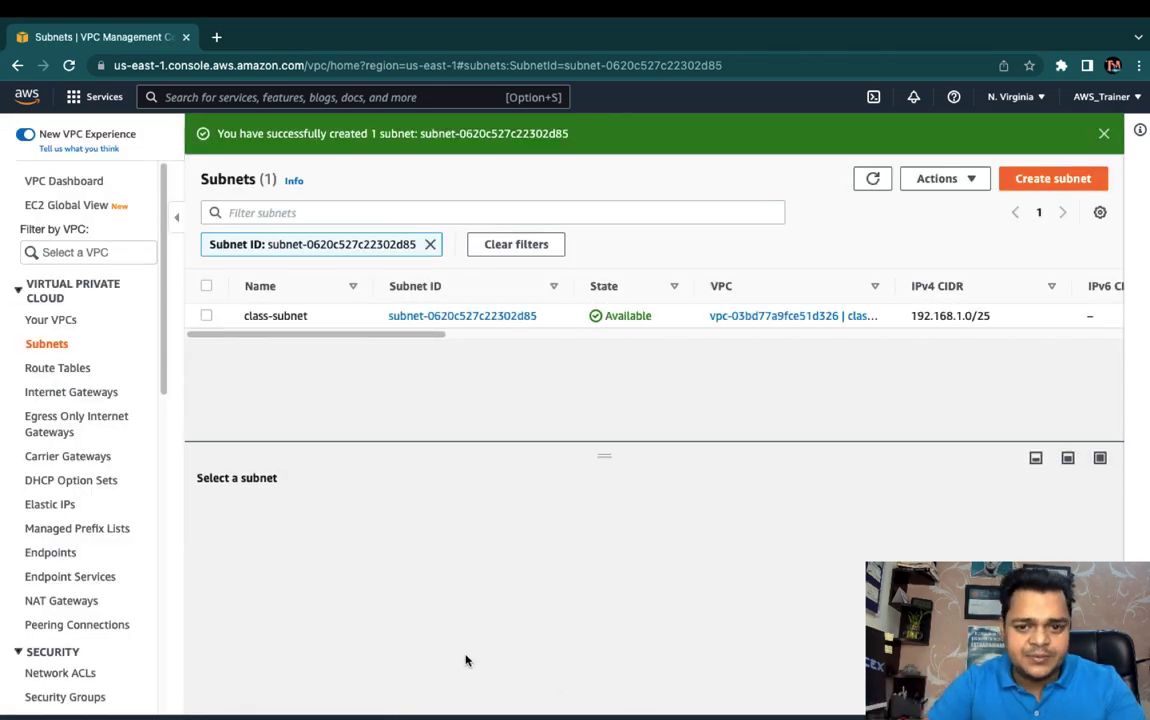
Create a route table named class-route-table for class-vpc
{"action": "left_click", "coordinate": [47, 370]}
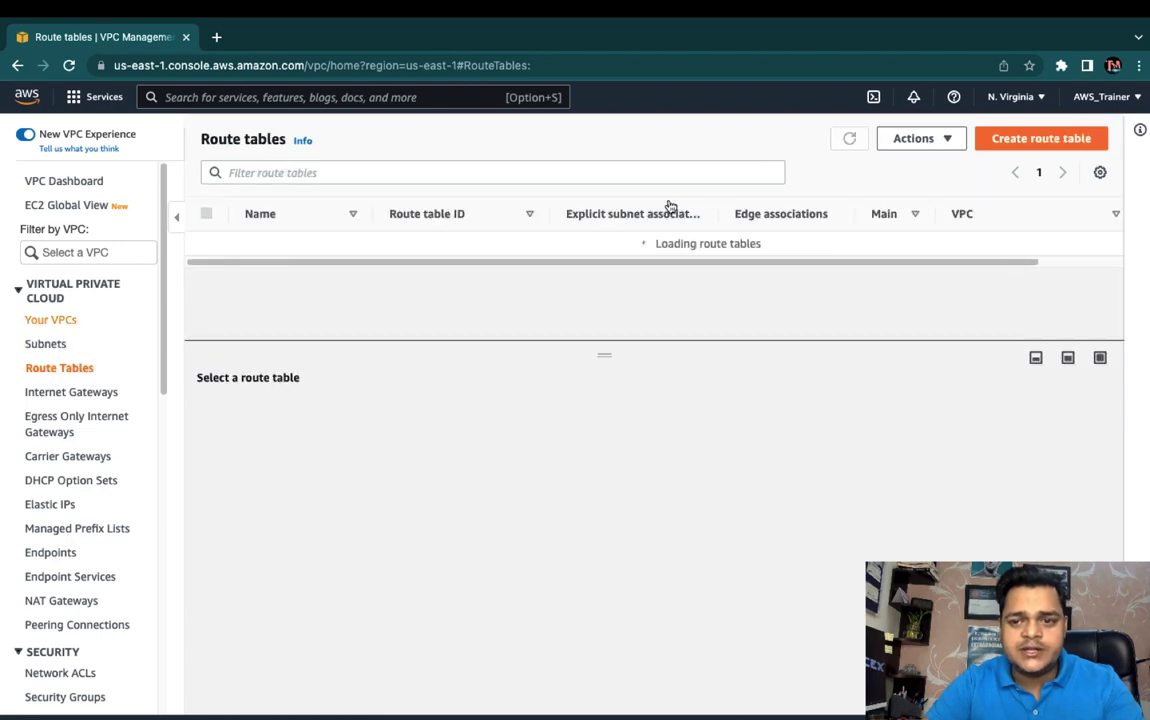
{"action": "left_click", "coordinate": [1040, 139]}
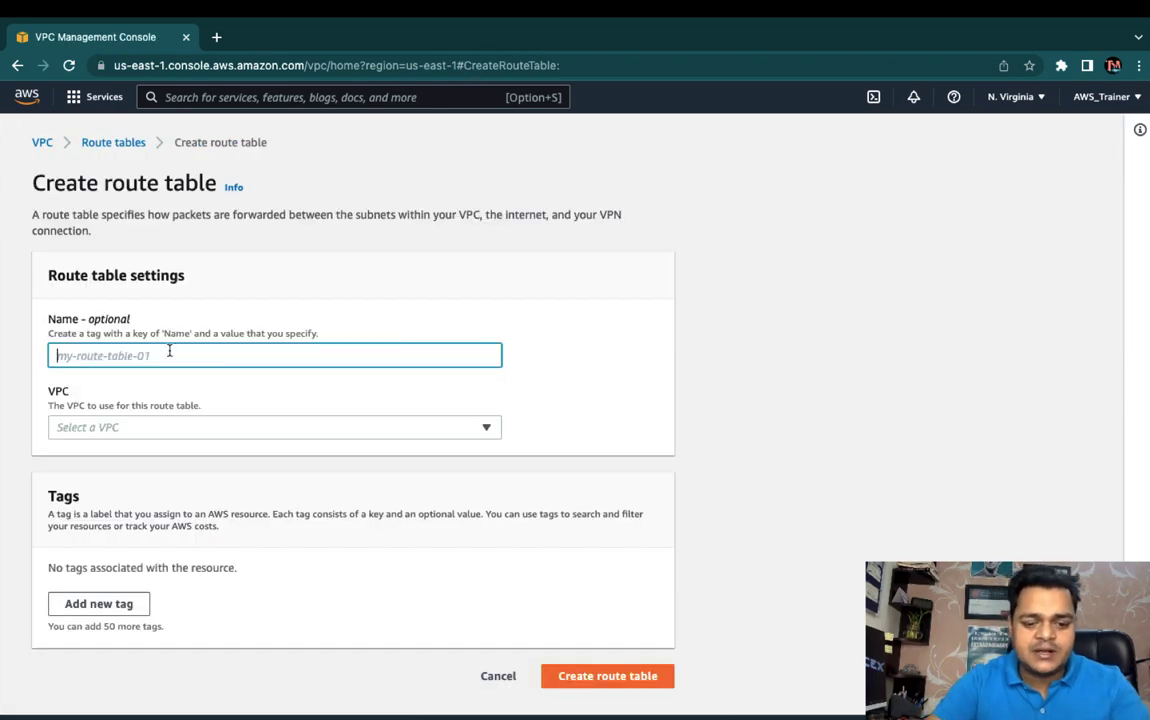
{"action": "type", "text": "class-ro"}
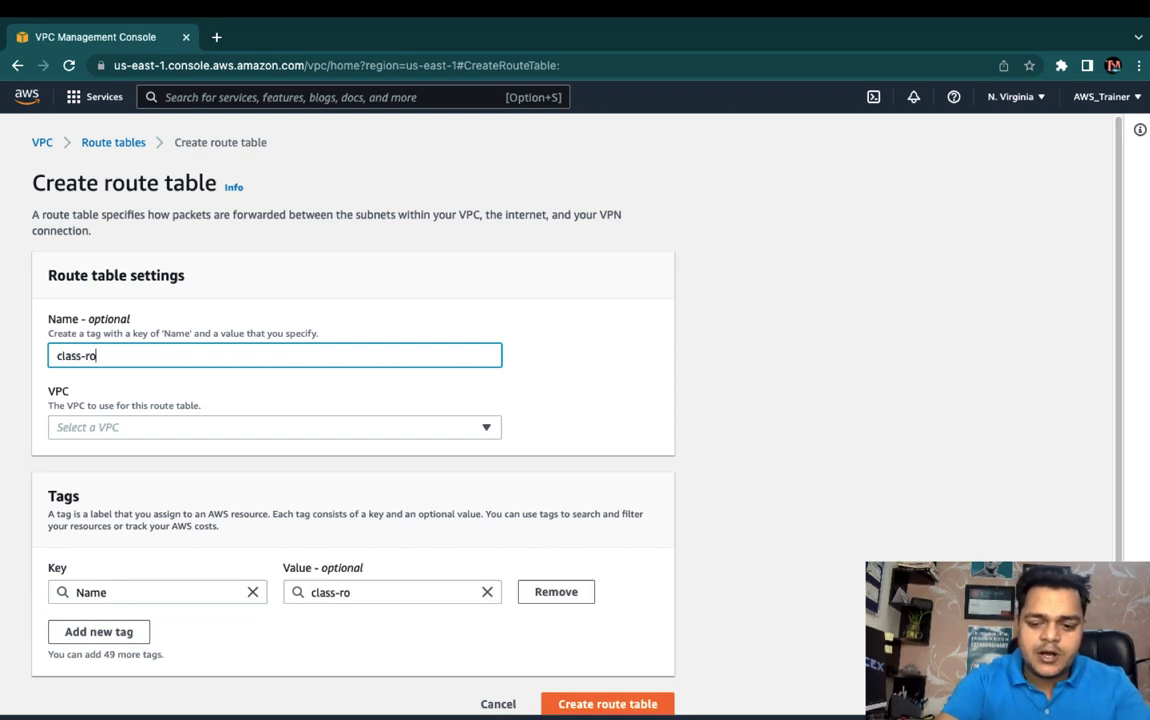
{"action": "type", "text": "ute-table"}
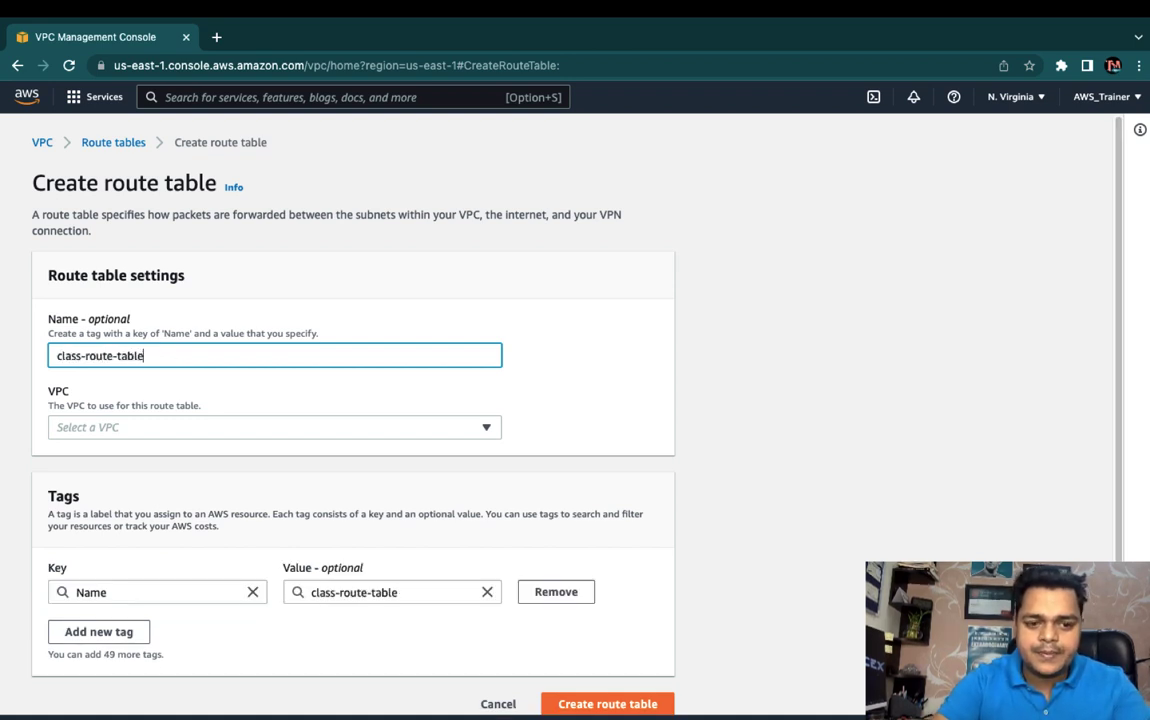
{"action": "left_click", "coordinate": [160, 428]}
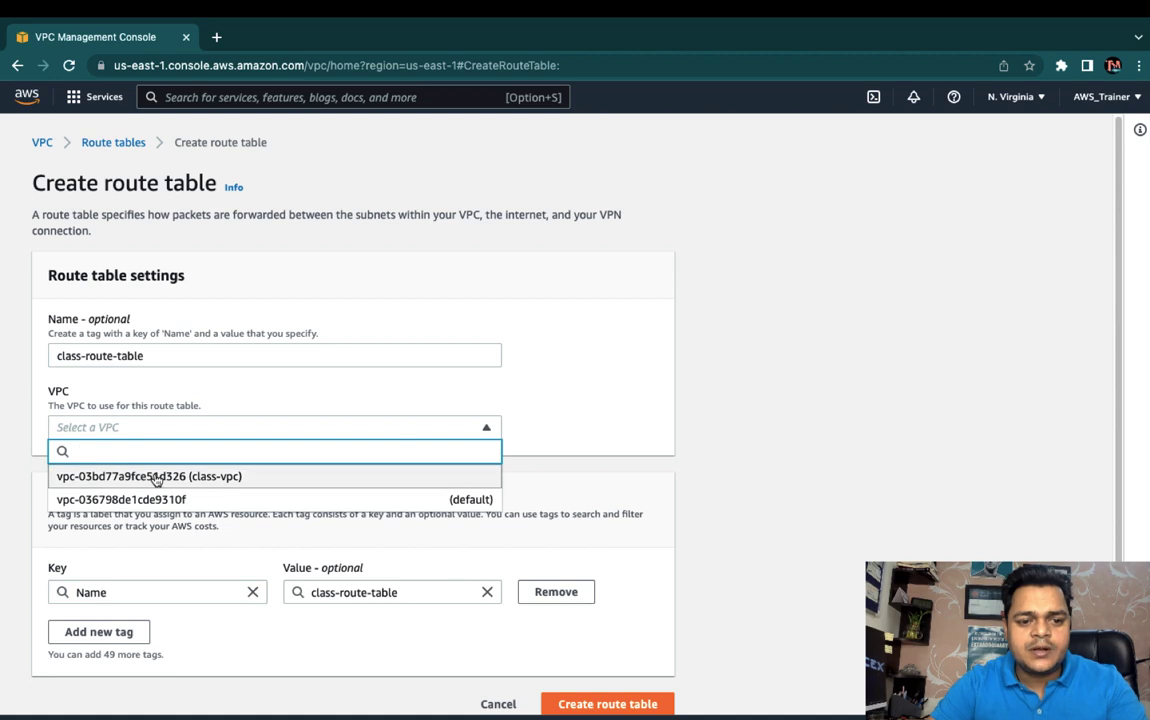
{"action": "left_click", "coordinate": [154, 478]}
{"action": "scroll", "coordinate": [301, 482], "scroll_direction": "down", "scroll_amount": 1}
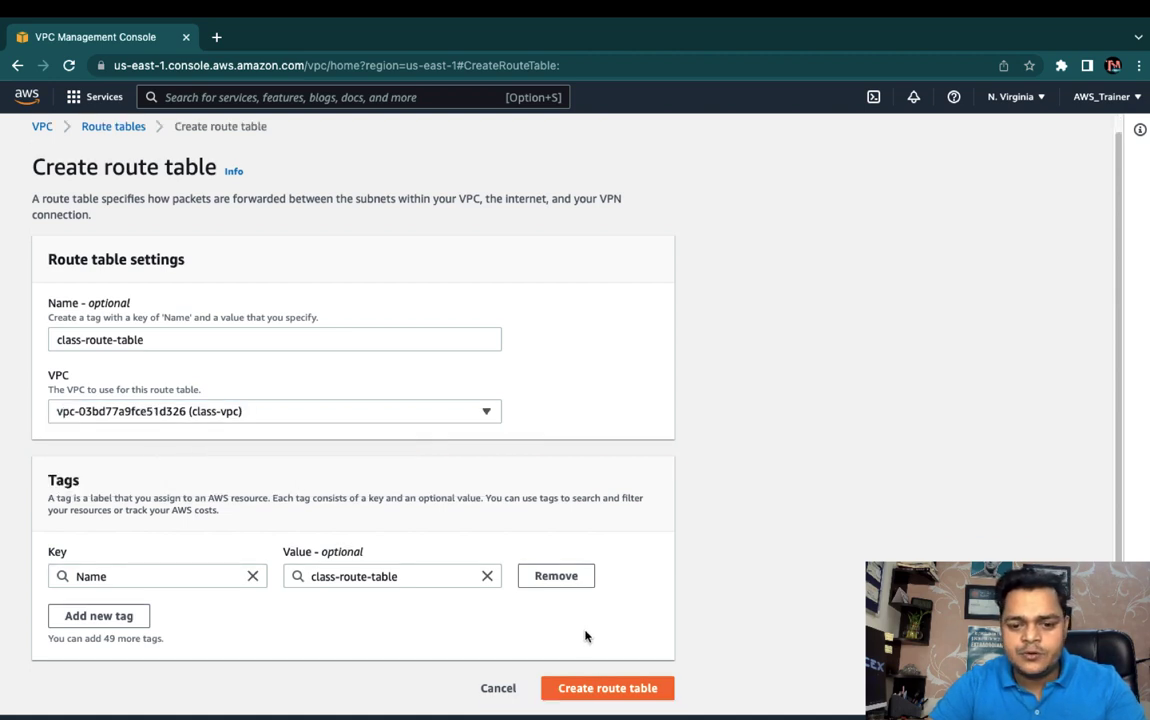
{"action": "left_click", "coordinate": [608, 688]}
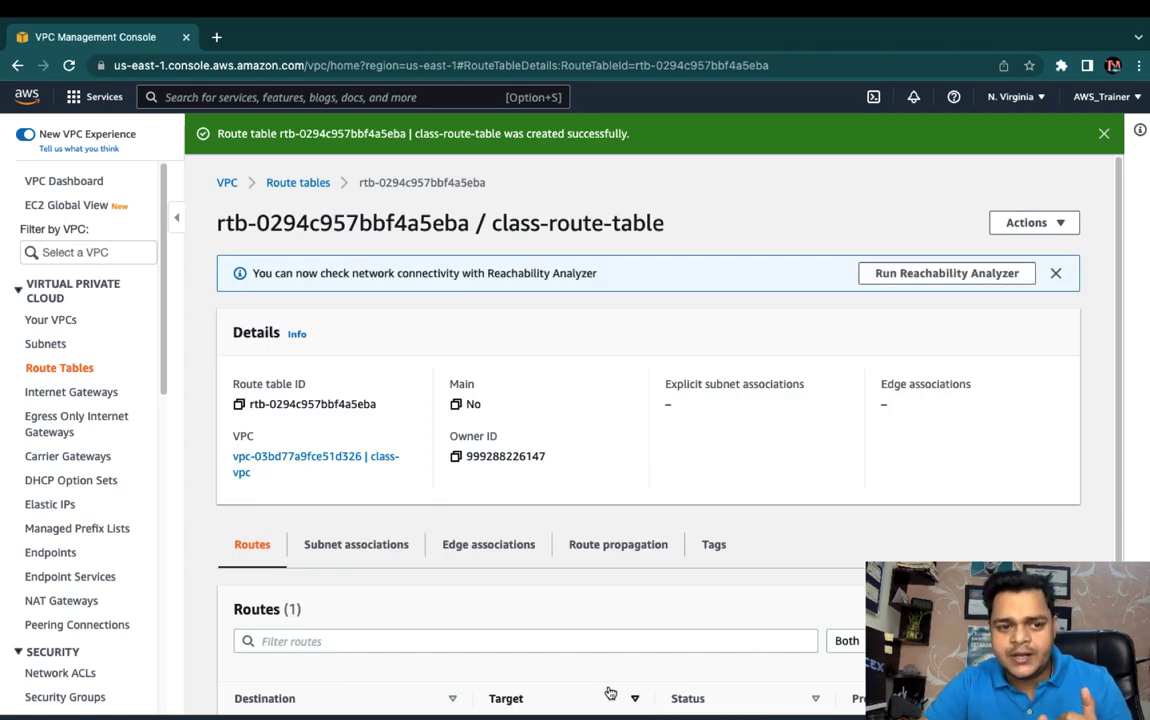
Create an internet gateway named class-igw and dismiss the creation notice
{"action": "left_click", "coordinate": [92, 392]}
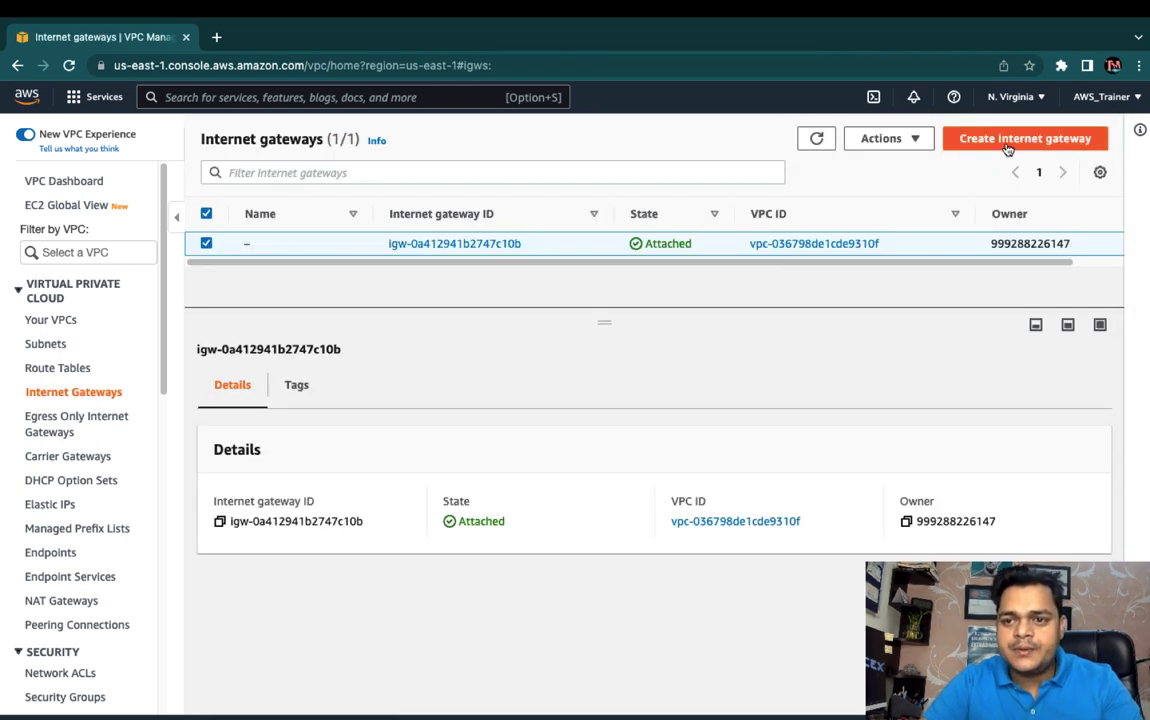
{"action": "left_click", "coordinate": [1007, 145]}
{"action": "left_click", "coordinate": [233, 356]}
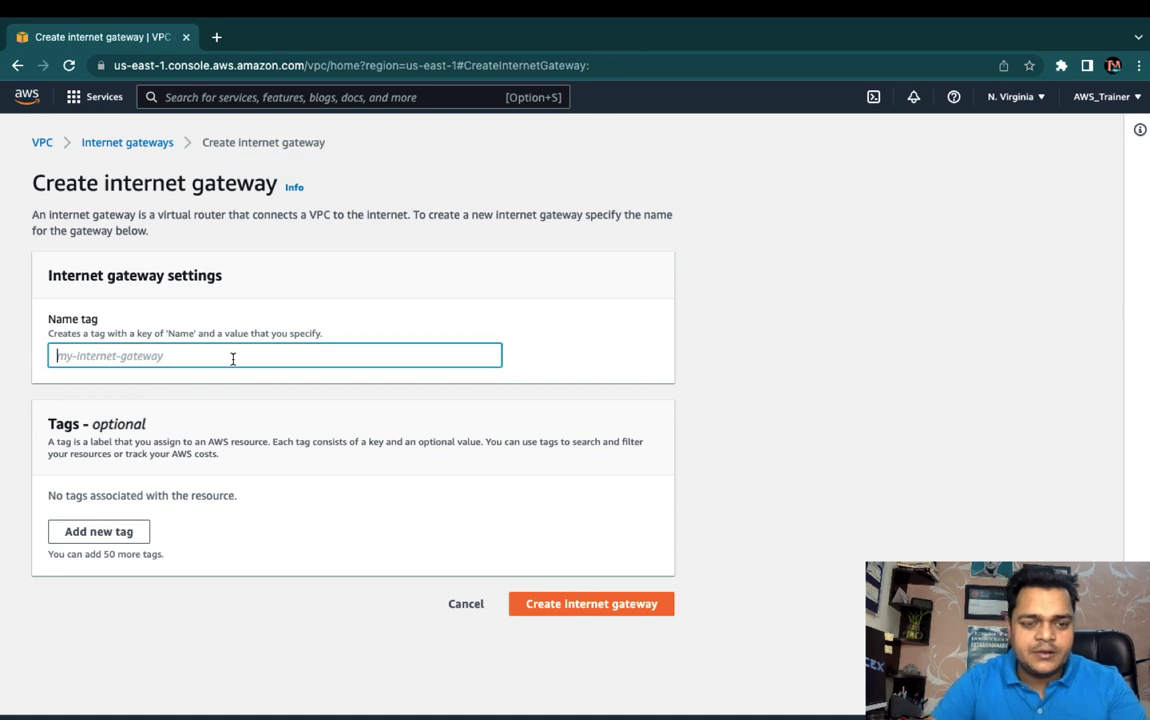
{"action": "type", "text": "class-i"}
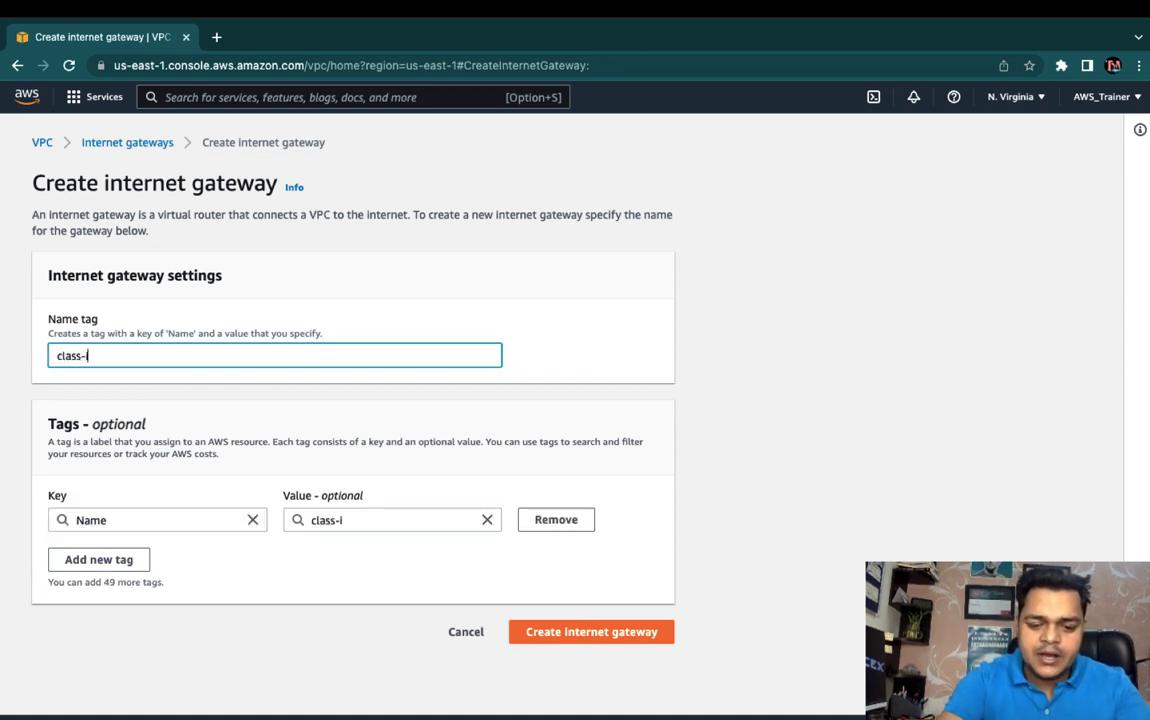
{"action": "type", "text": "gw"}
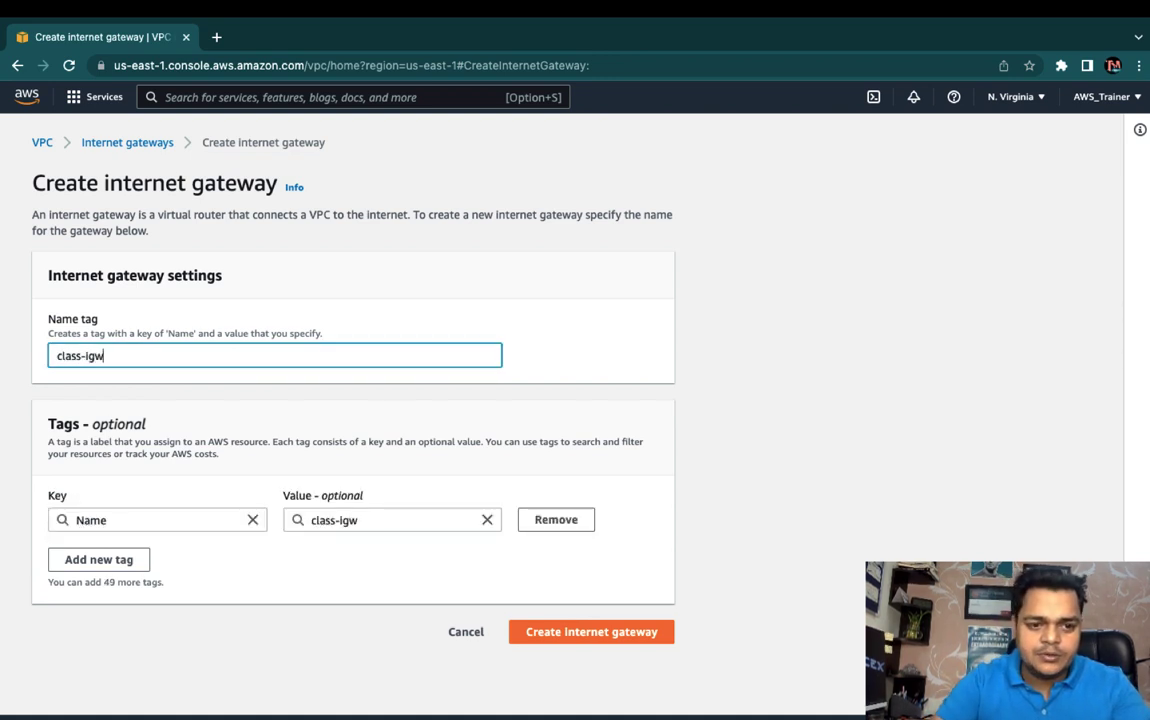
{"action": "left_click", "coordinate": [595, 640]}
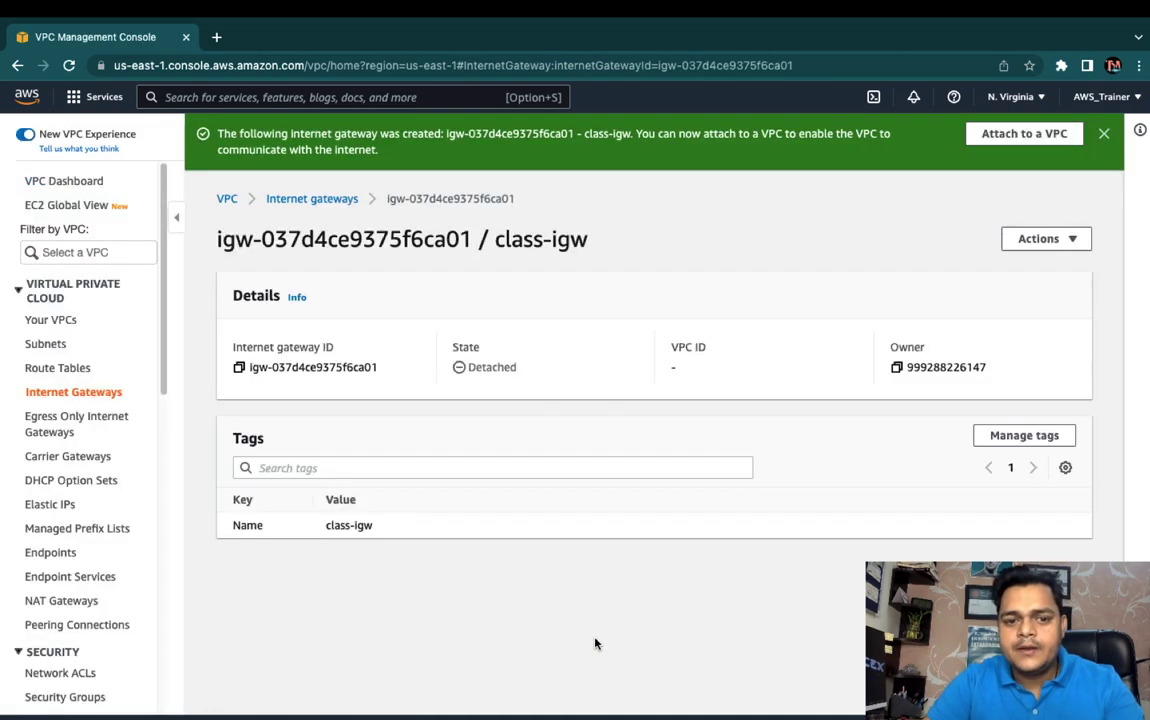
{"action": "left_click", "coordinate": [1104, 136]}
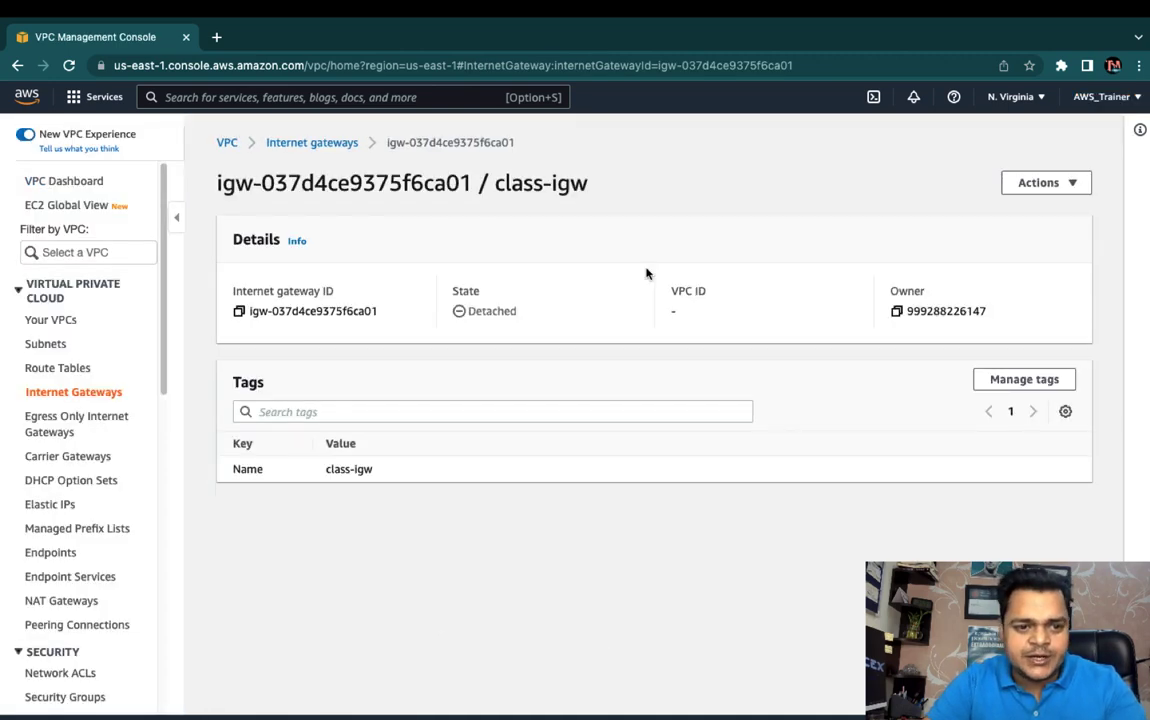
Attach the class-igw internet gateway to class-vpc
{"action": "left_click", "coordinate": [57, 372]}
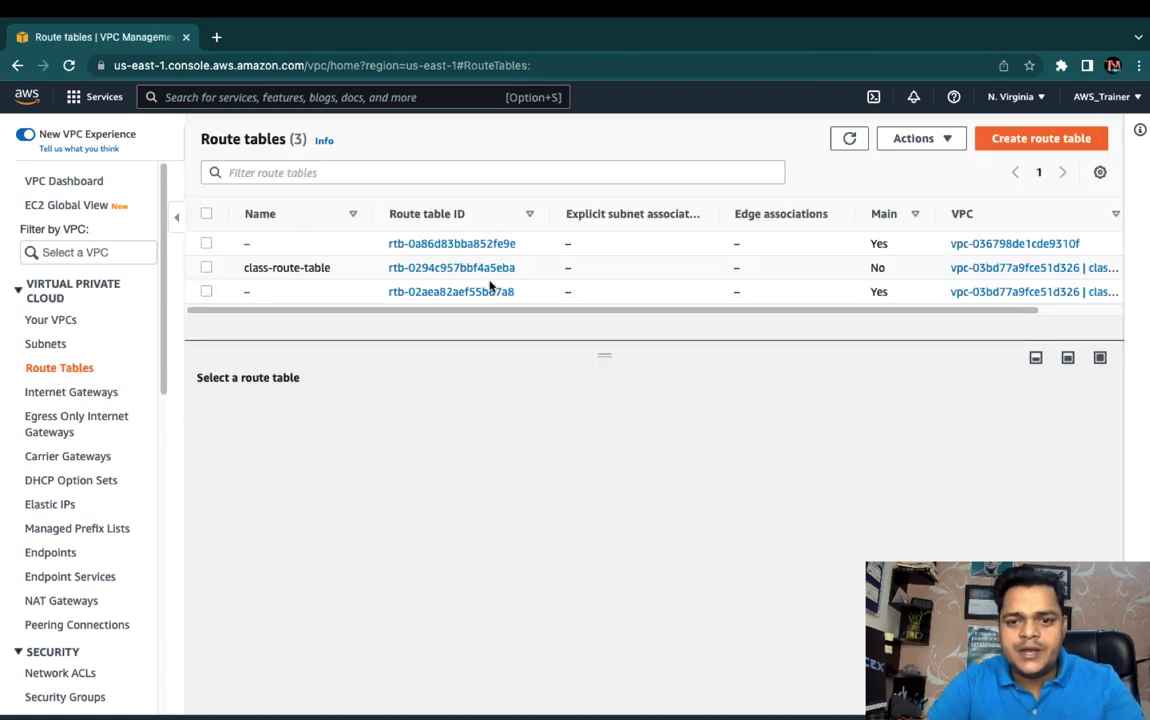
{"action": "left_click", "coordinate": [89, 396]}
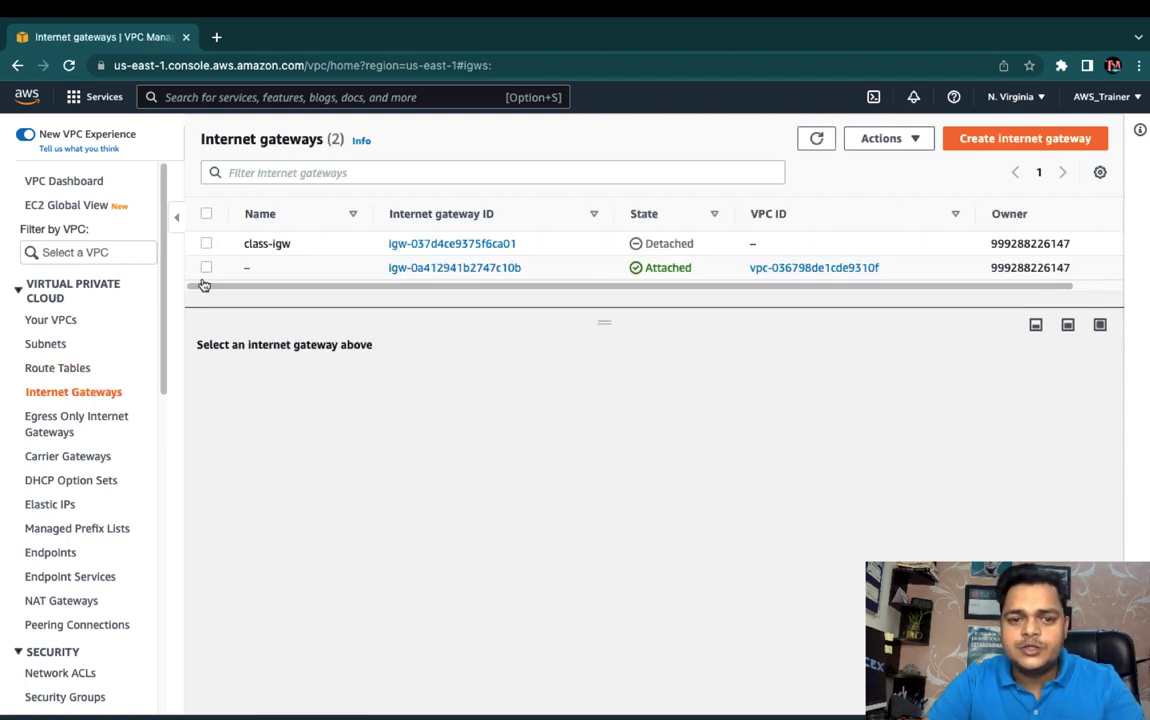
{"action": "left_click", "coordinate": [206, 243]}
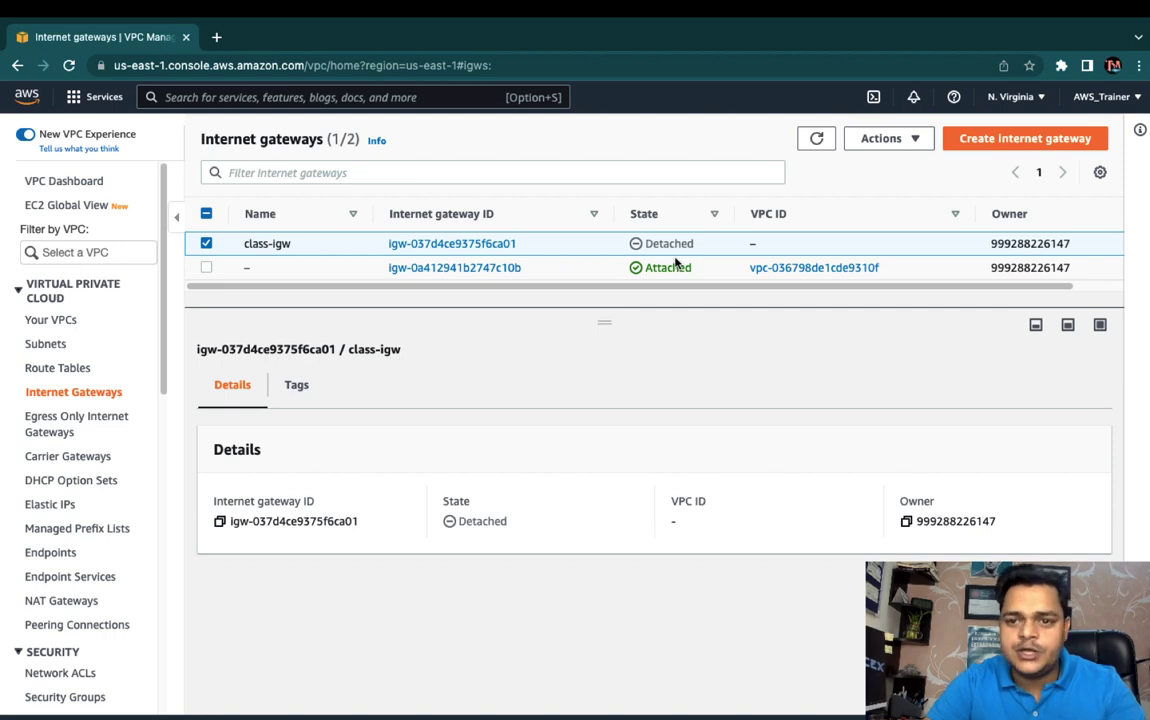
{"action": "left_click", "coordinate": [912, 143]}
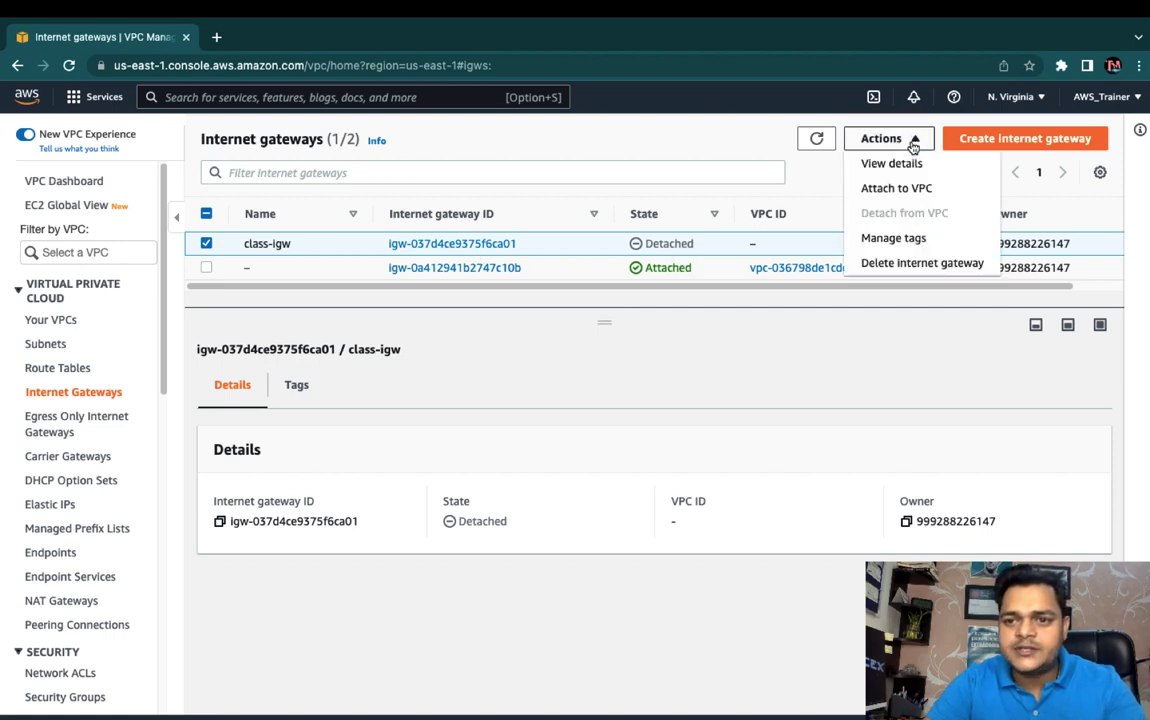
{"action": "left_click", "coordinate": [905, 190]}
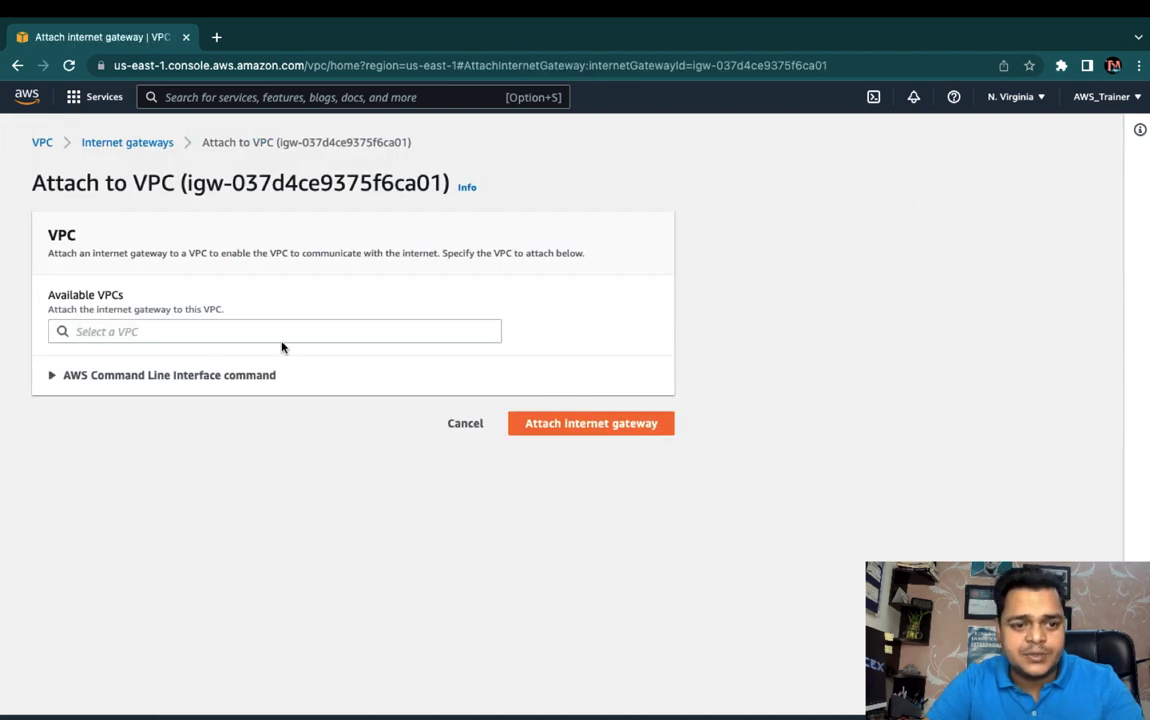
{"action": "left_click", "coordinate": [204, 333]}
{"action": "left_click", "coordinate": [165, 356]}
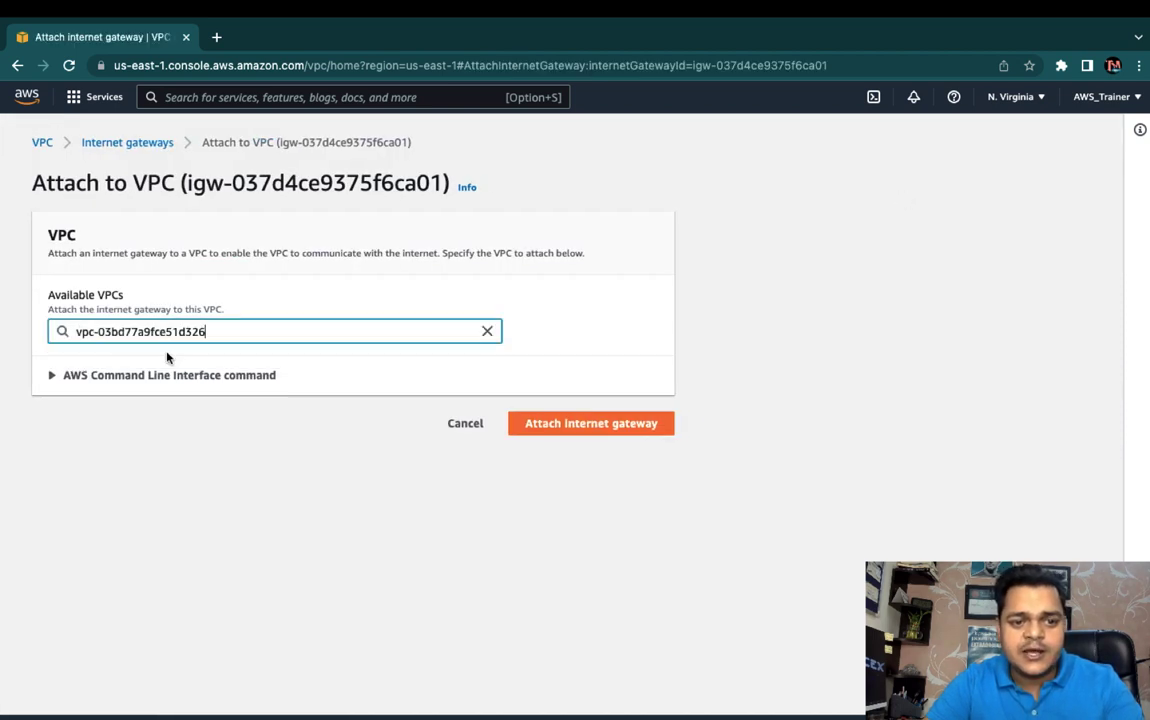
{"action": "left_click", "coordinate": [606, 433]}
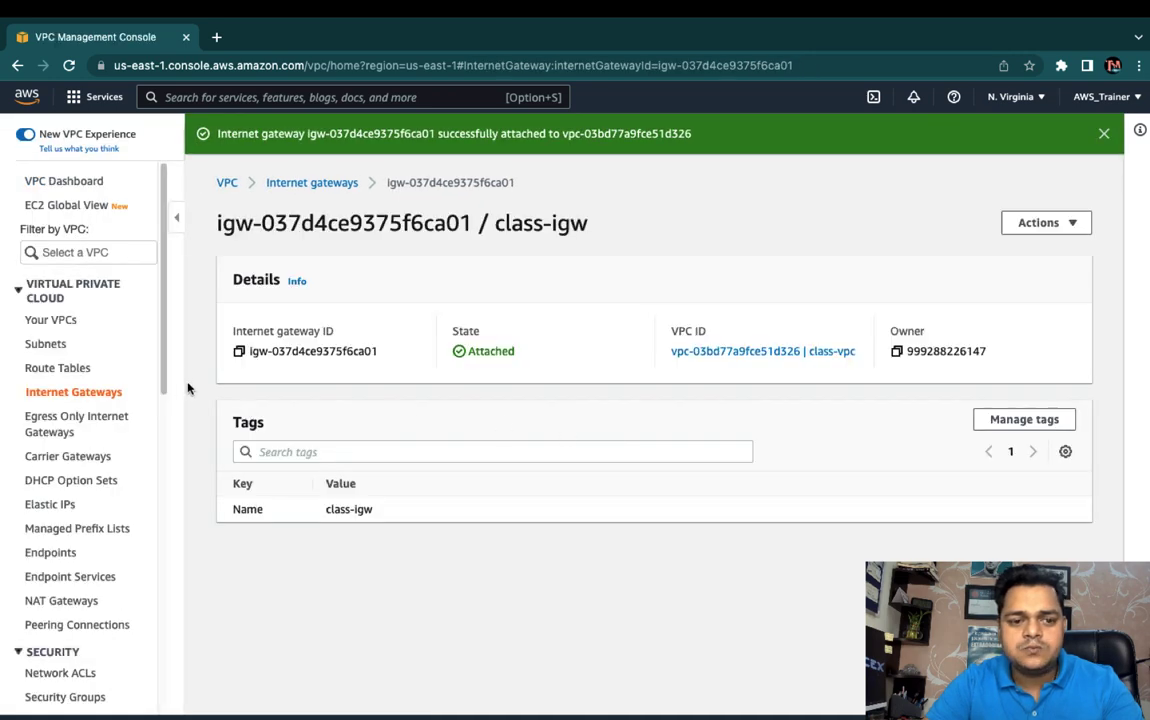
Add a route to class-route-table with destination 0.0.0.0/0 and class-igw as the target, and save the changes
{"action": "left_click", "coordinate": [58, 369]}
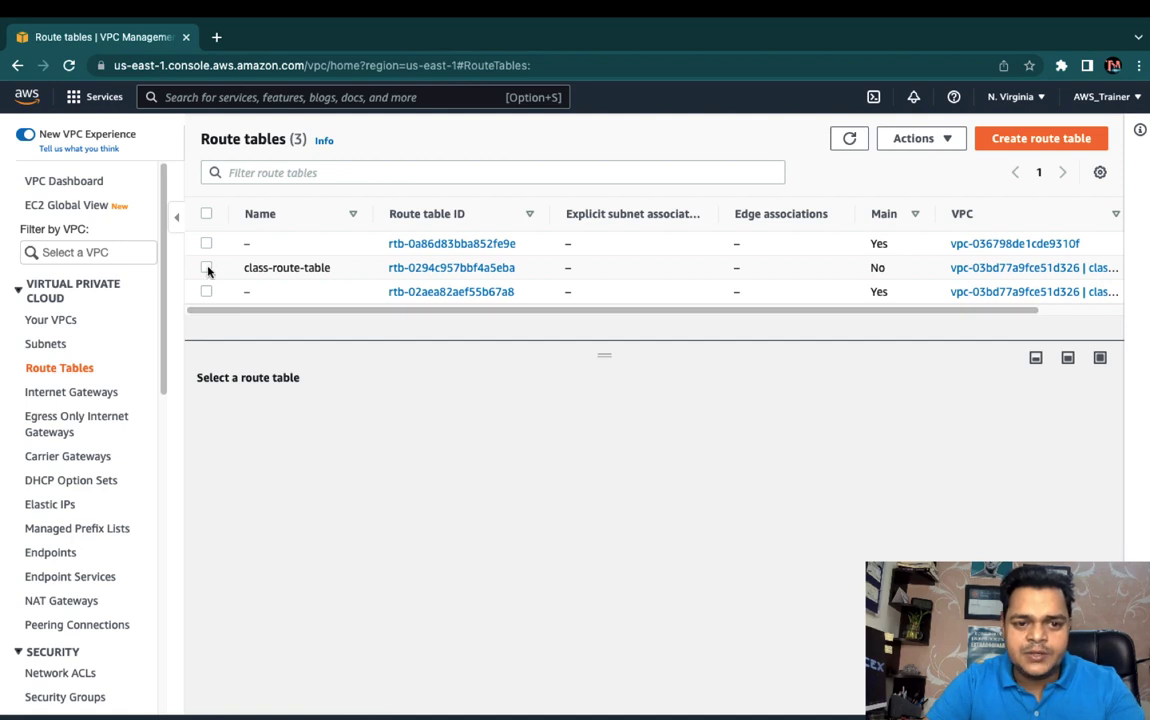
{"action": "left_click", "coordinate": [206, 267]}
{"action": "left_click", "coordinate": [300, 418]}
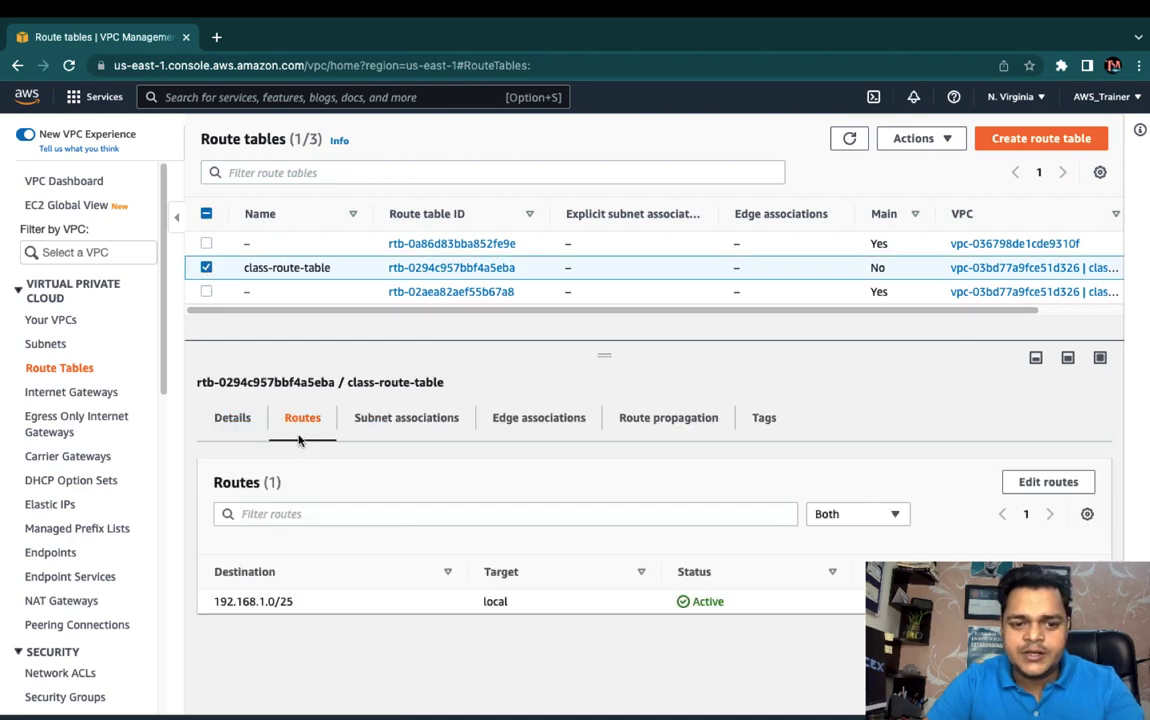
{"action": "left_click", "coordinate": [1025, 481]}
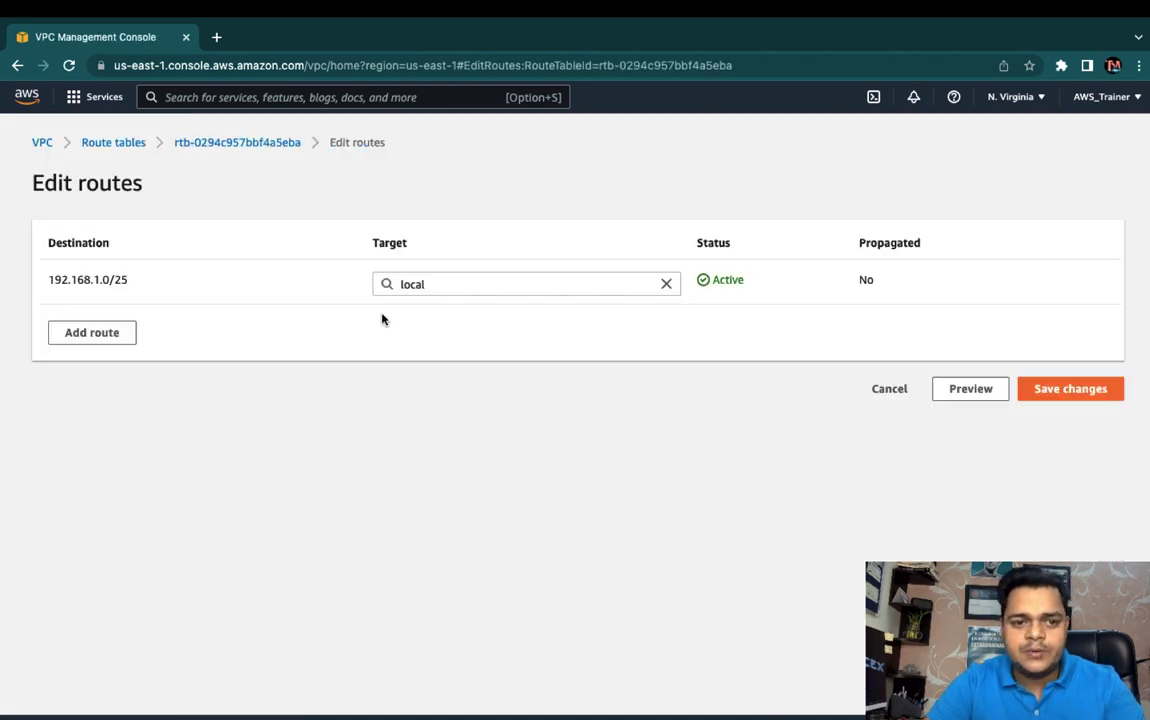
{"action": "left_click", "coordinate": [100, 331]}
{"action": "left_click", "coordinate": [216, 325]}
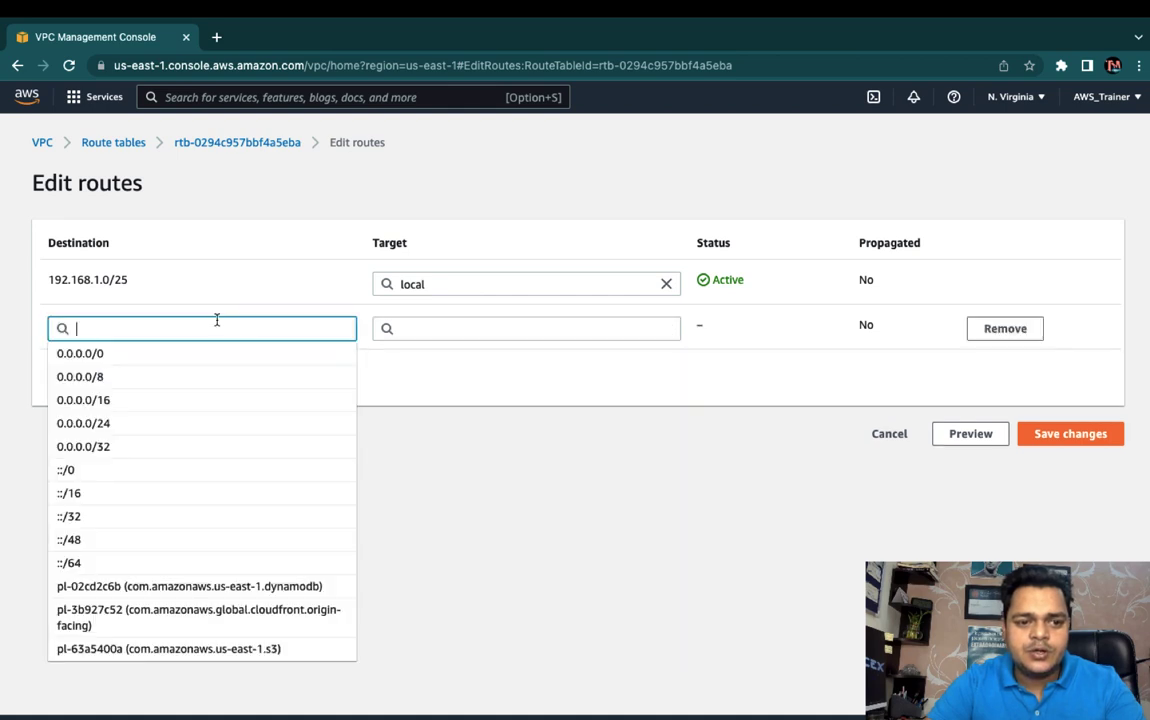
{"action": "left_click", "coordinate": [130, 360]}
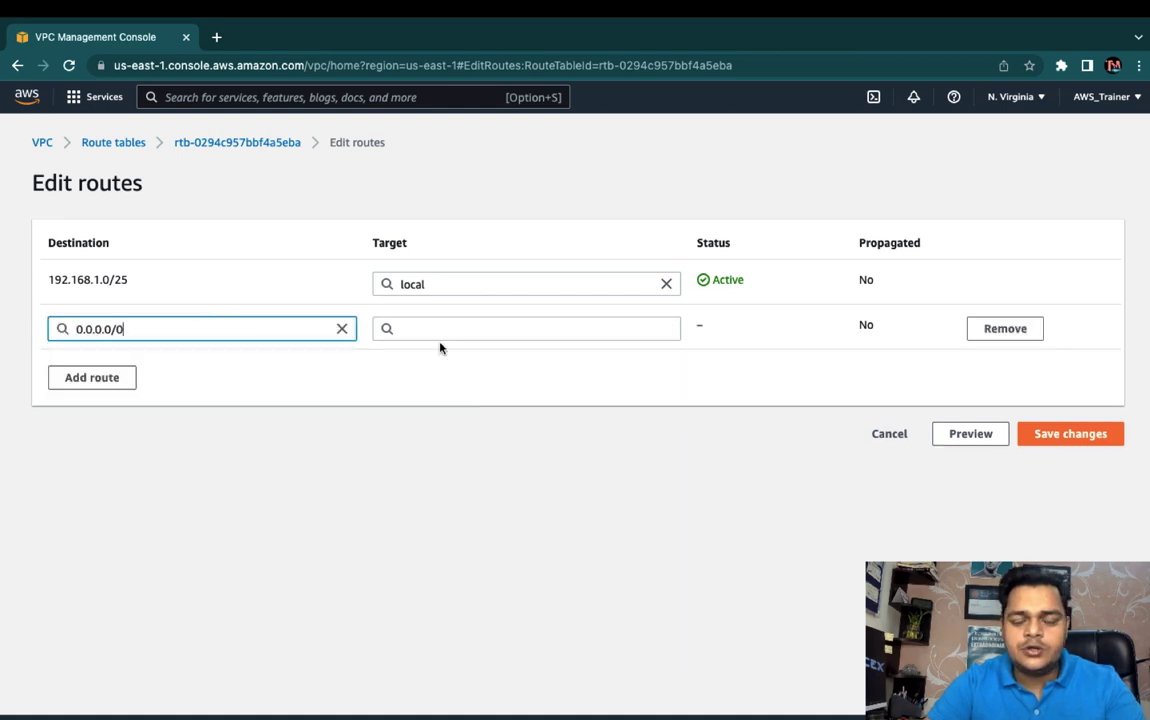
{"action": "left_click", "coordinate": [512, 328]}
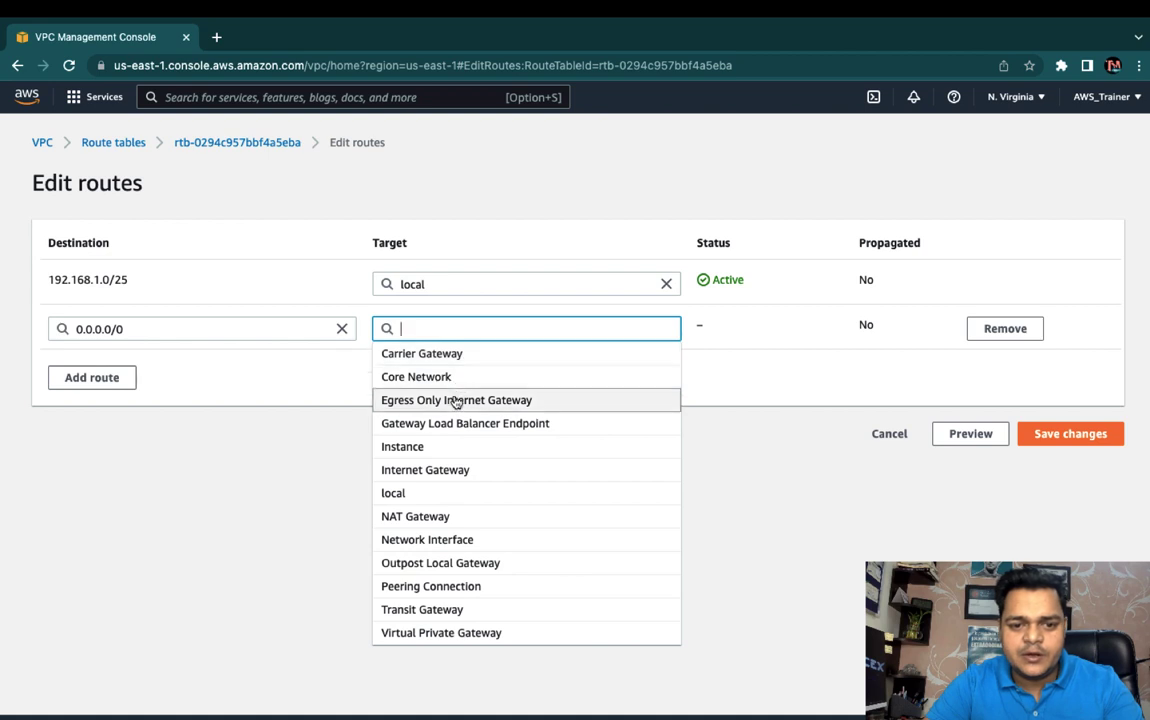
{"action": "left_click", "coordinate": [439, 479]}
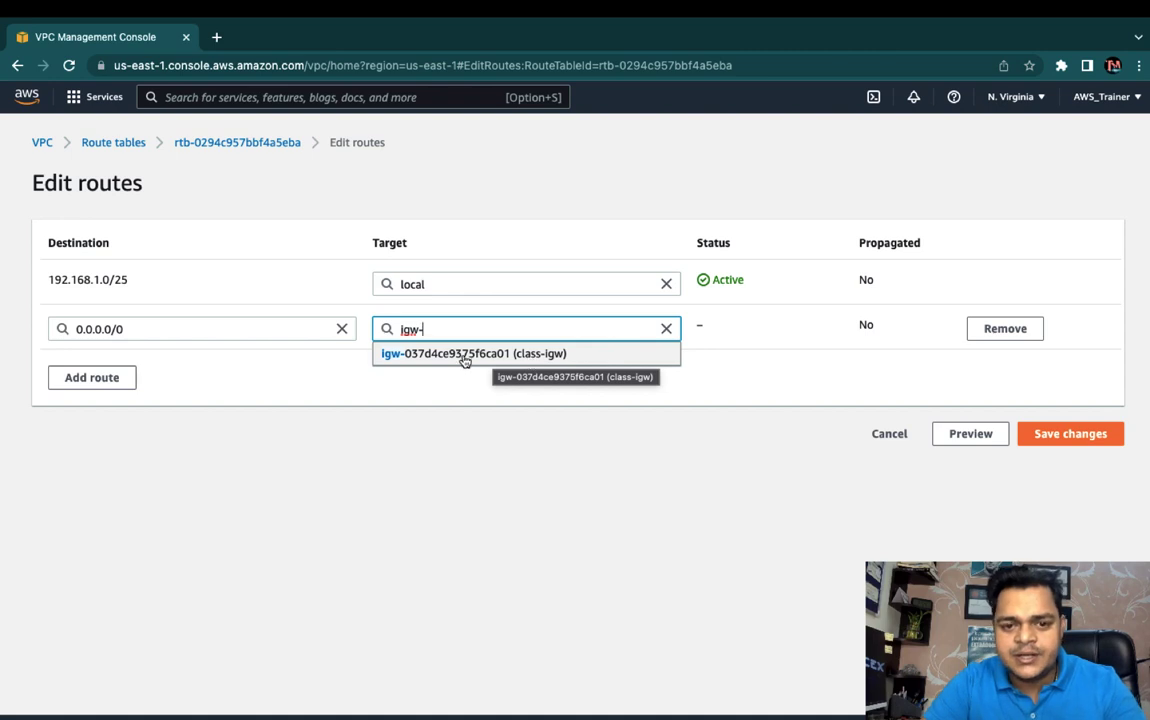
{"action": "left_click", "coordinate": [465, 356]}
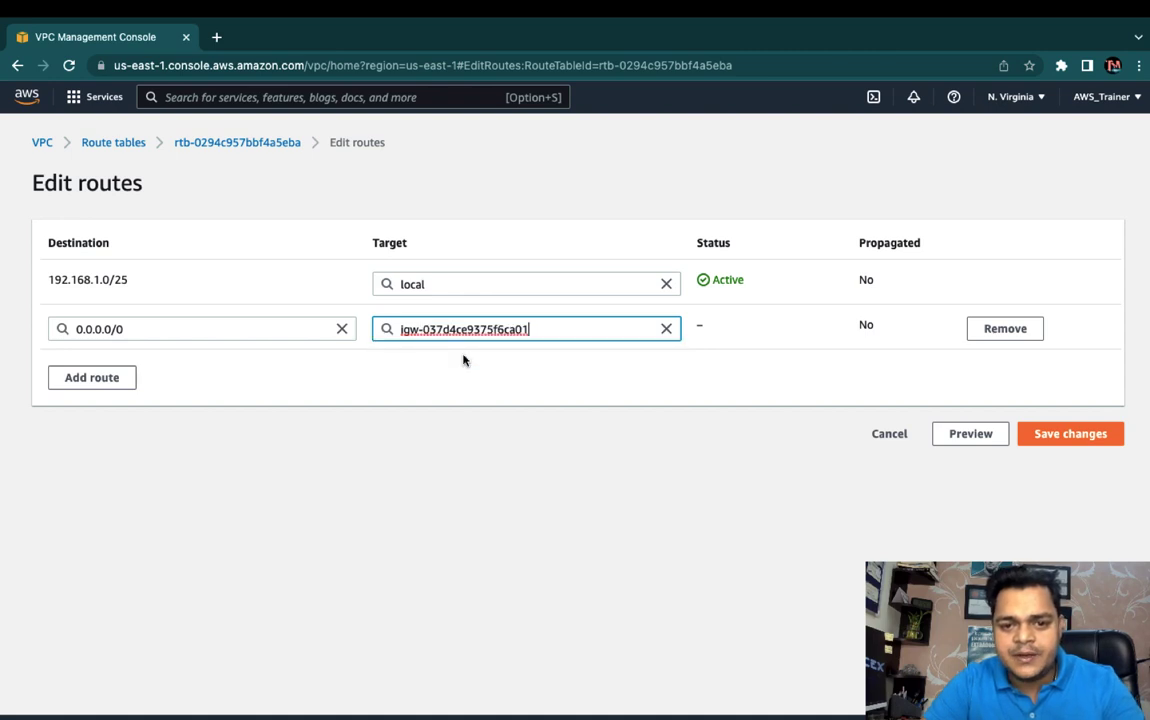
{"action": "left_click", "coordinate": [1071, 440]}
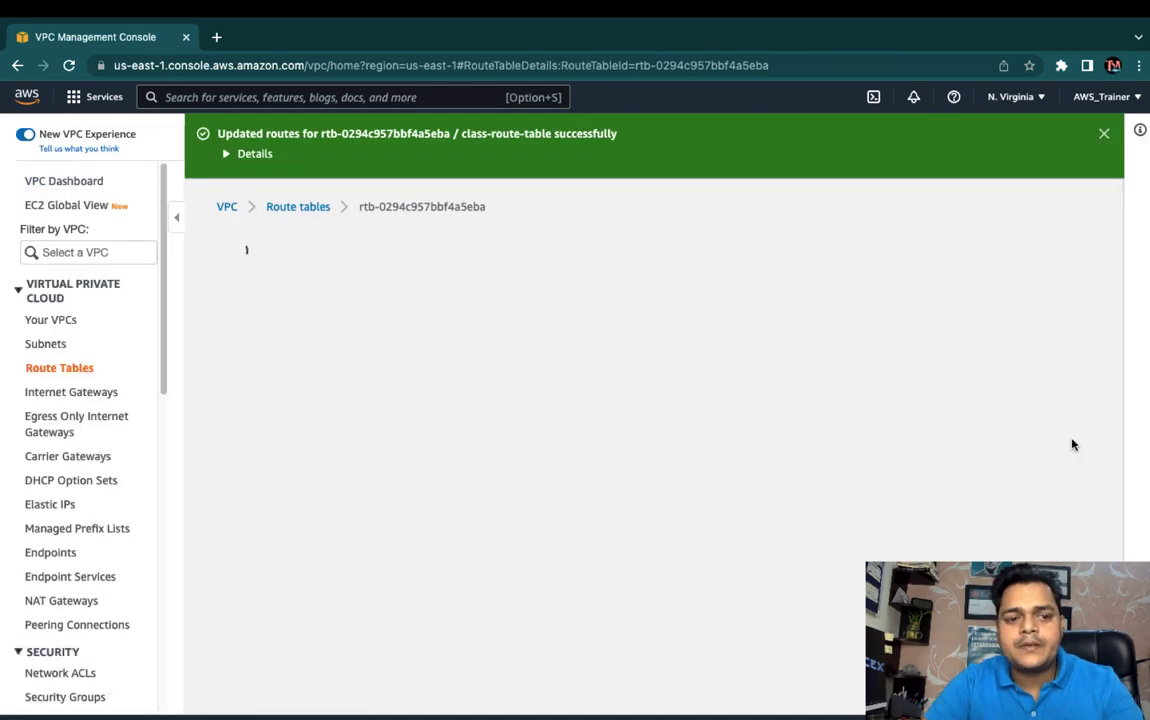
Change the route table association of class-subnet to class-route-table and save it
{"action": "left_click", "coordinate": [40, 350]}
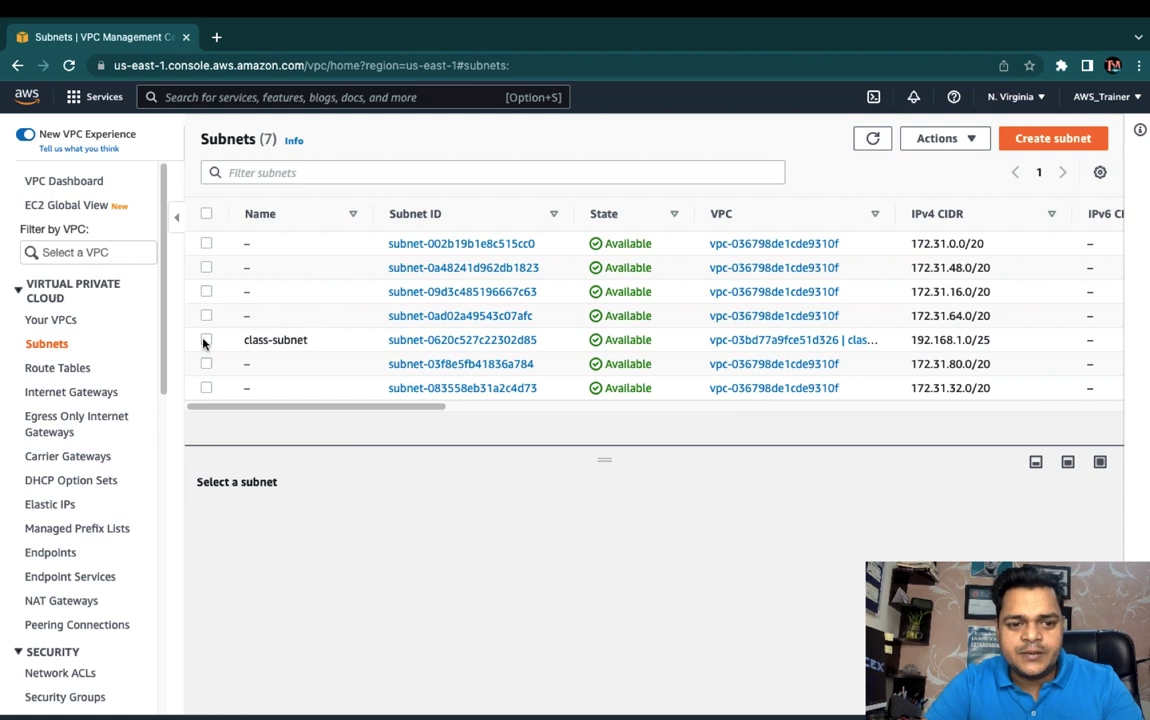
{"action": "left_click", "coordinate": [206, 340]}
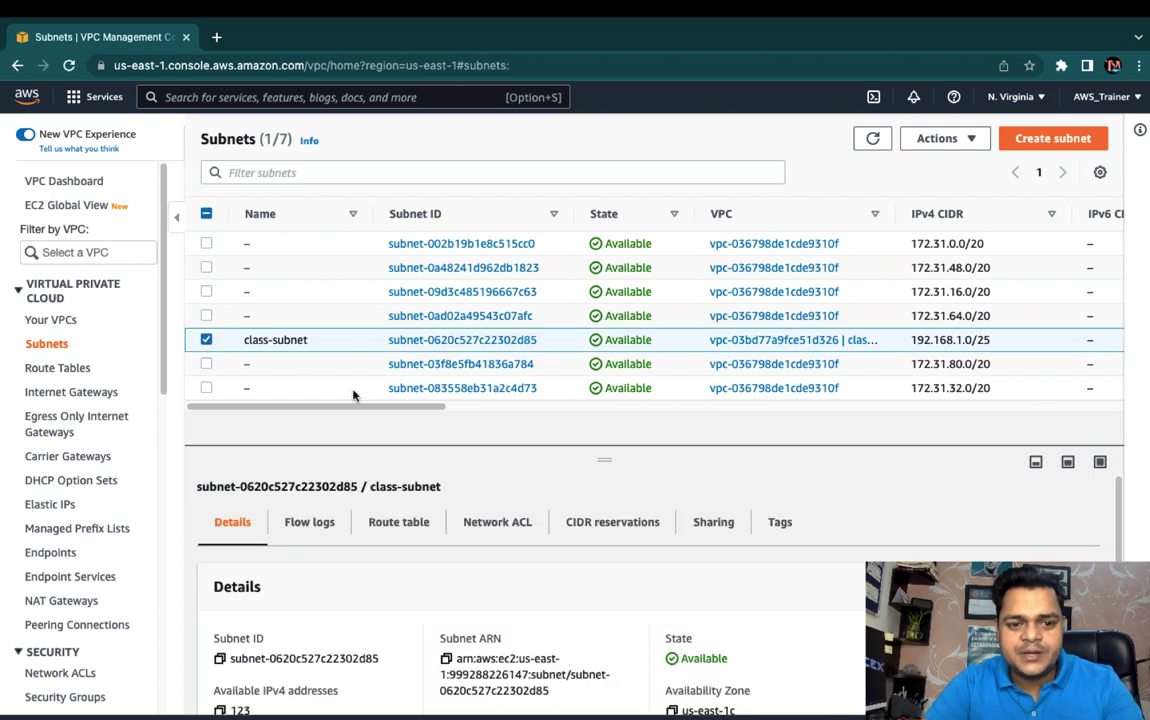
{"action": "left_click", "coordinate": [398, 522]}
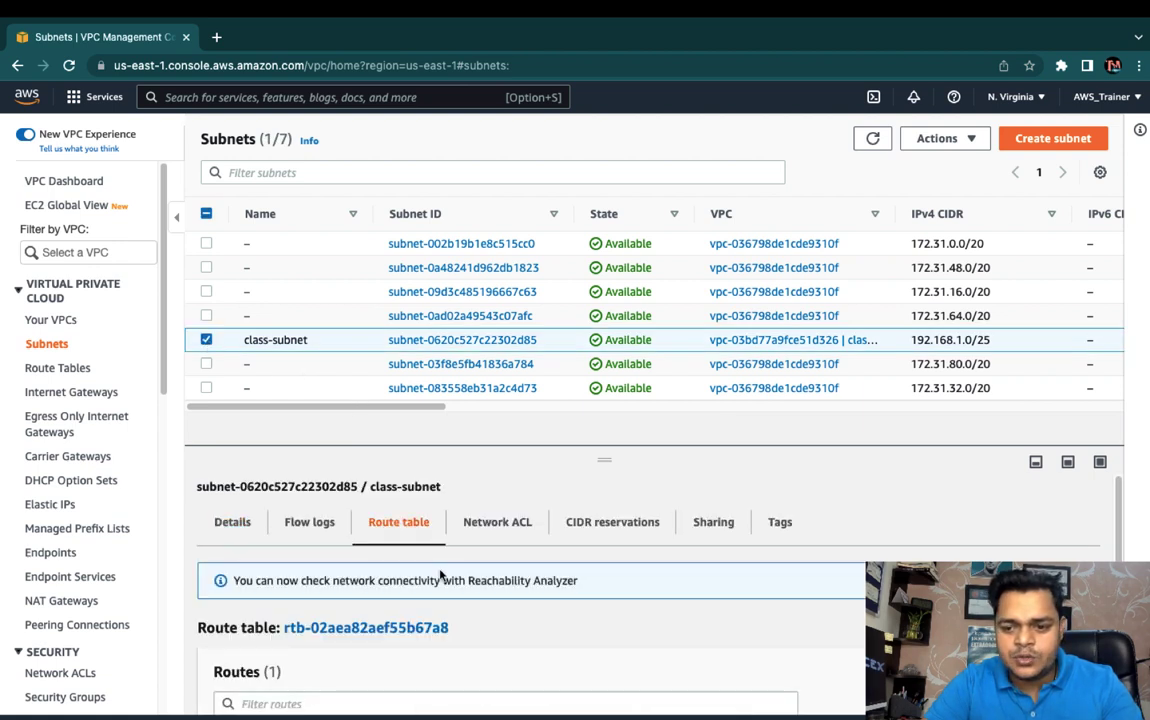
{"action": "scroll", "coordinate": [440, 575], "scroll_direction": "down", "scroll_amount": 1}
{"action": "left_click", "coordinate": [1000, 544]}
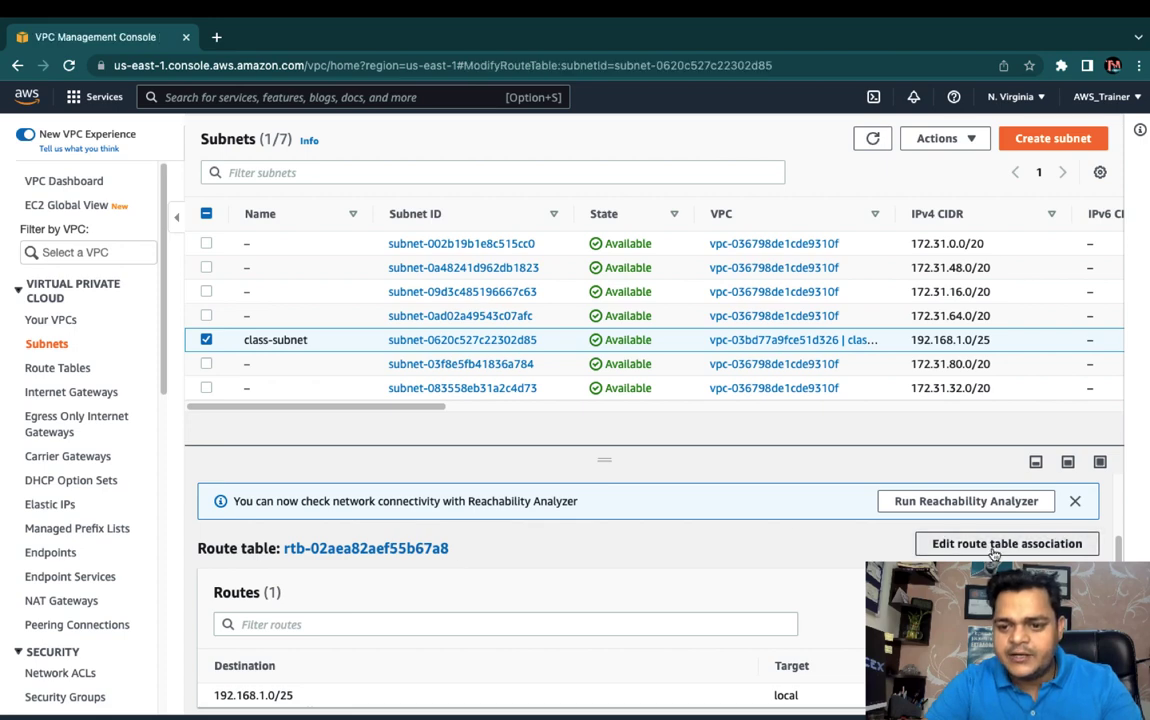
{"action": "left_click", "coordinate": [367, 354]}
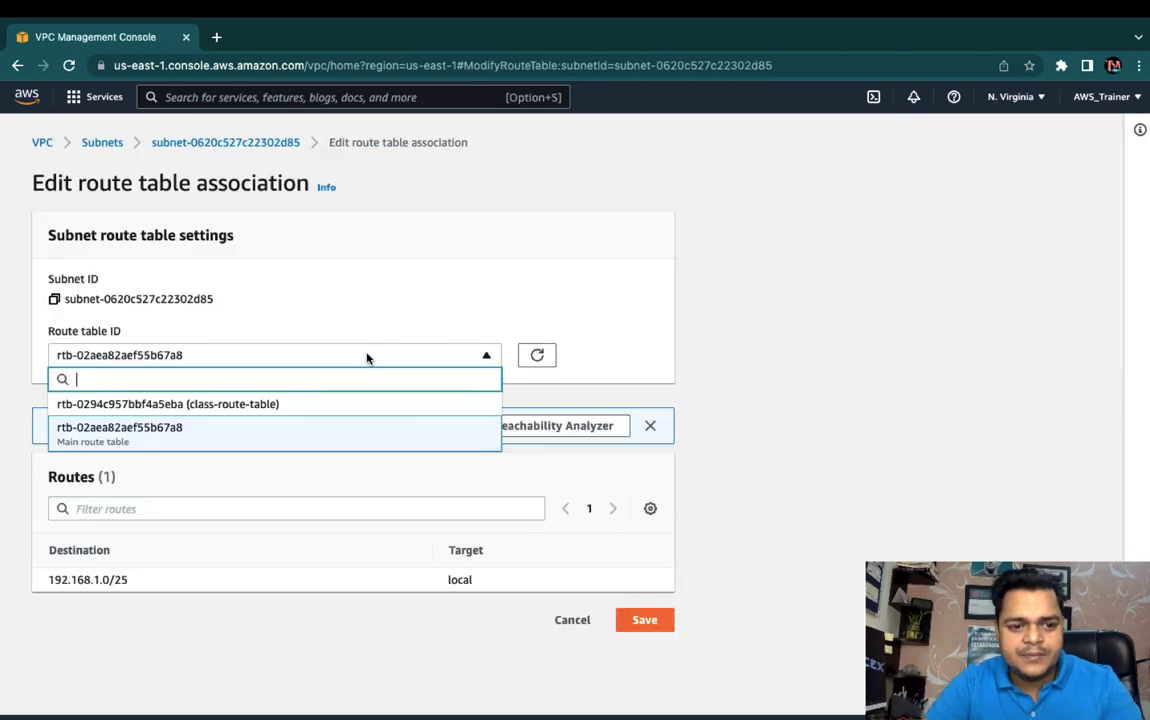
{"action": "left_click", "coordinate": [254, 405]}
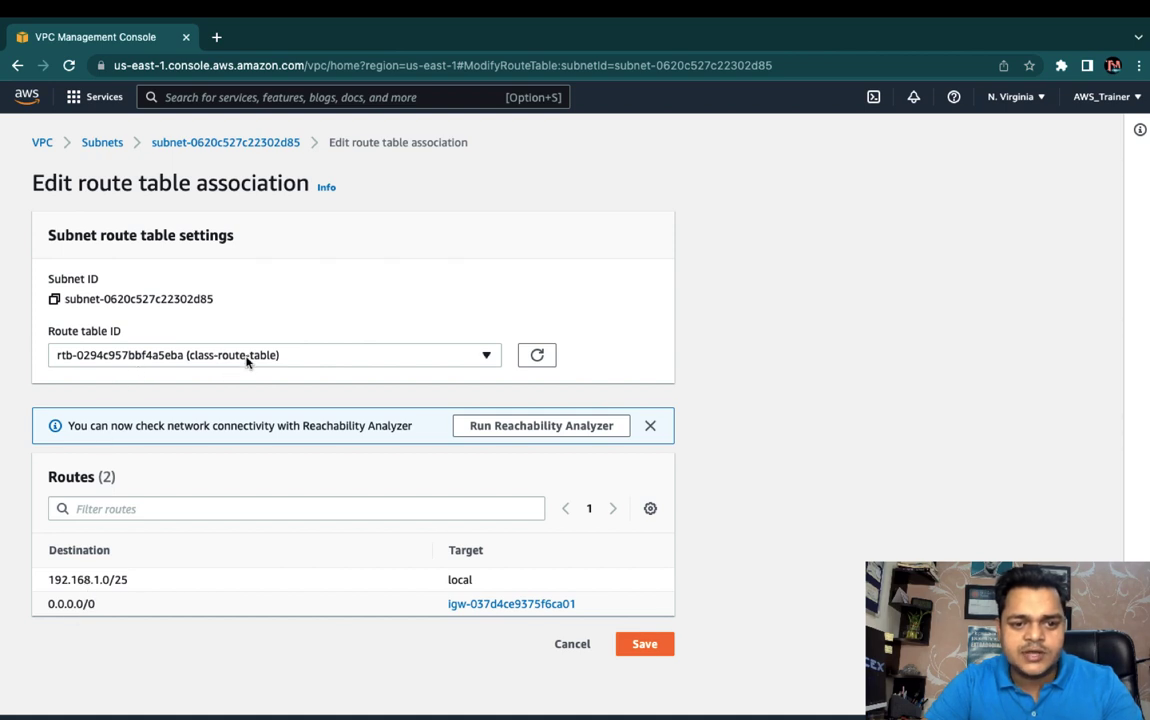
{"action": "left_click", "coordinate": [648, 644]}
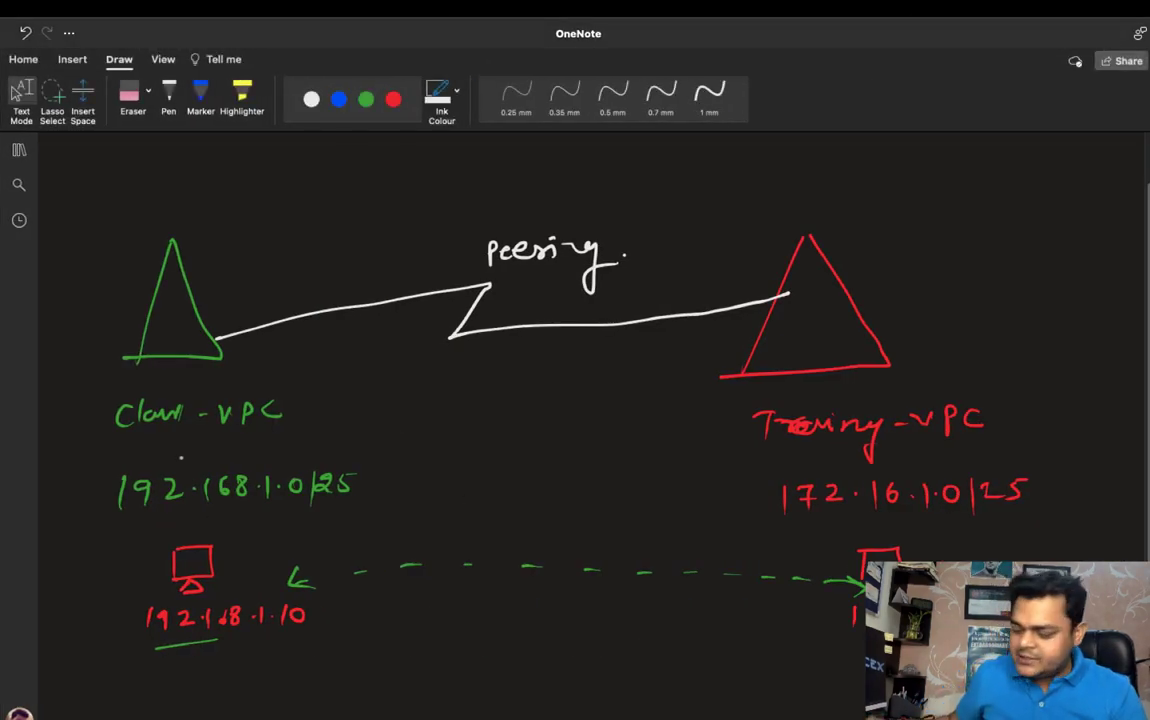
Switch to the OneNote peering sketch and draw white check marks above the Class-VPC and Training-VPC triangles
{"action": "left_click", "coordinate": [168, 95]}
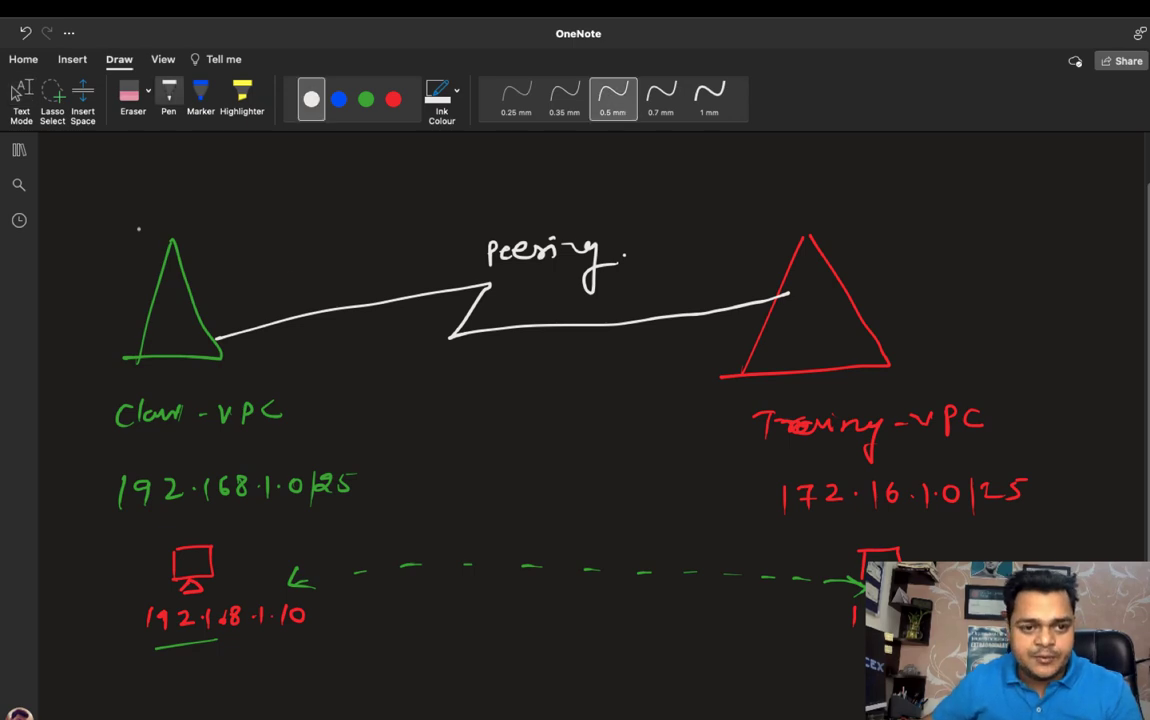
{"action": "left_click_drag", "start_coordinate": [147, 218], "coordinate": [181, 199]}
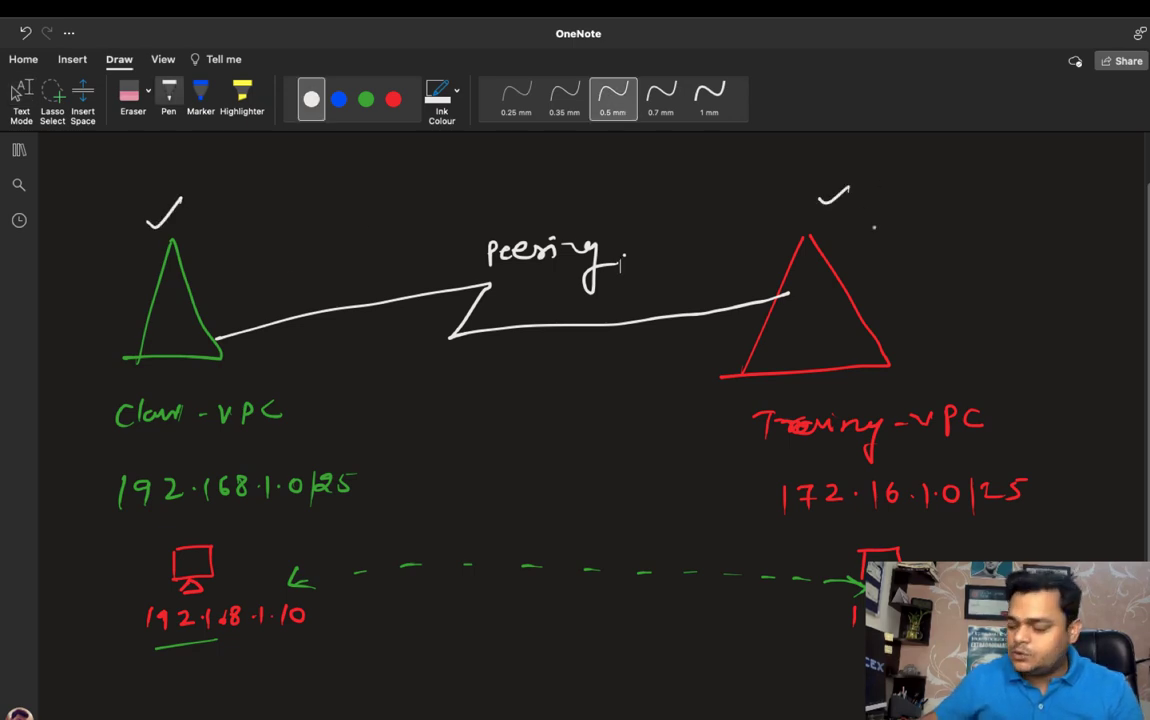
{"action": "left_click", "coordinate": [21, 95]}
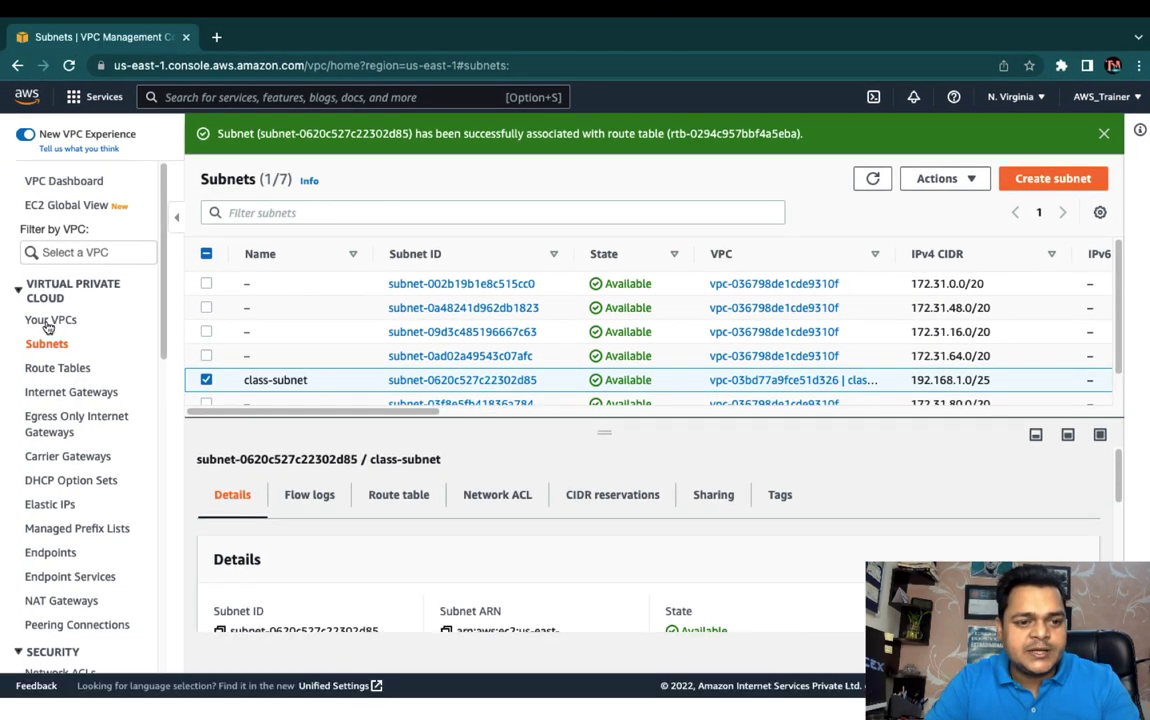
In the AWS console, create a VPC named Training-VPC with the IPv4 CIDR 172.16.1.0/25
{"action": "left_click", "coordinate": [47, 321]}
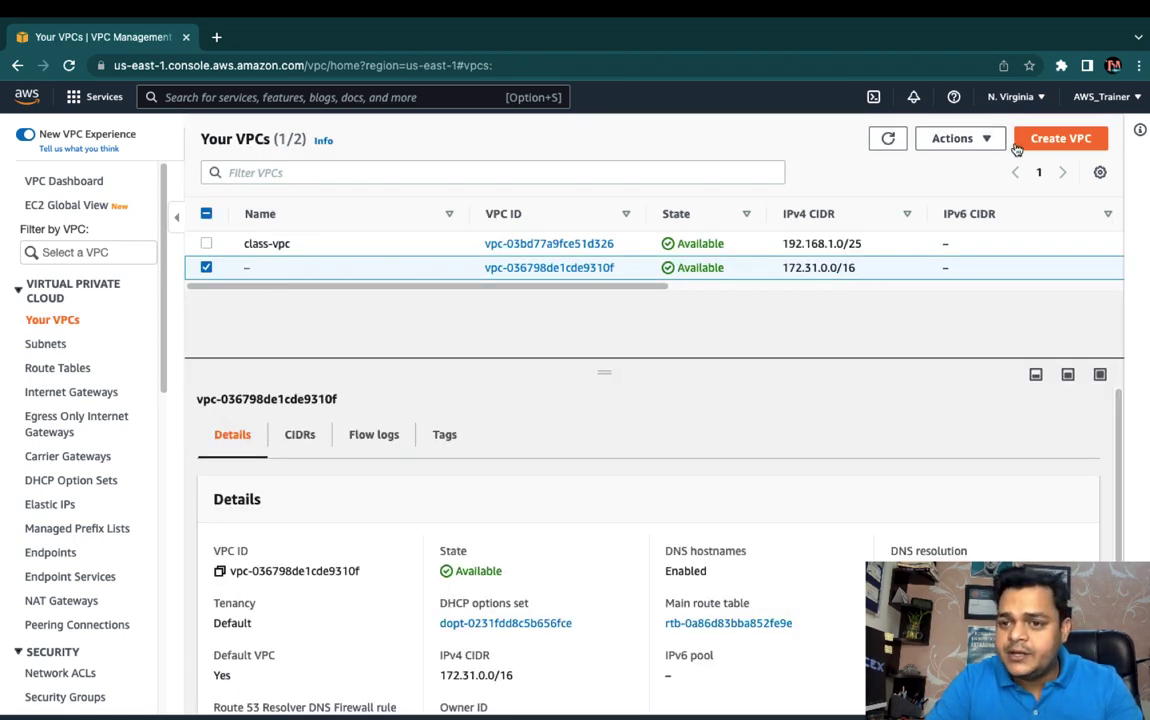
{"action": "left_click", "coordinate": [1050, 138]}
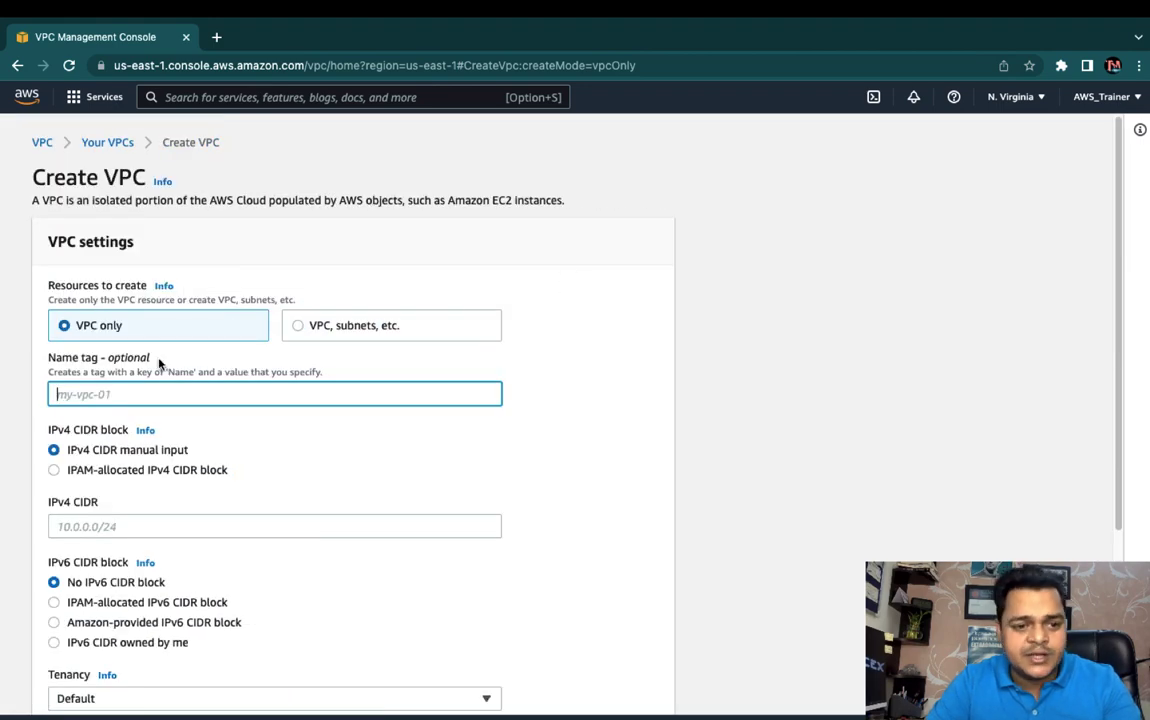
{"action": "type", "text": "Training-VPC"}
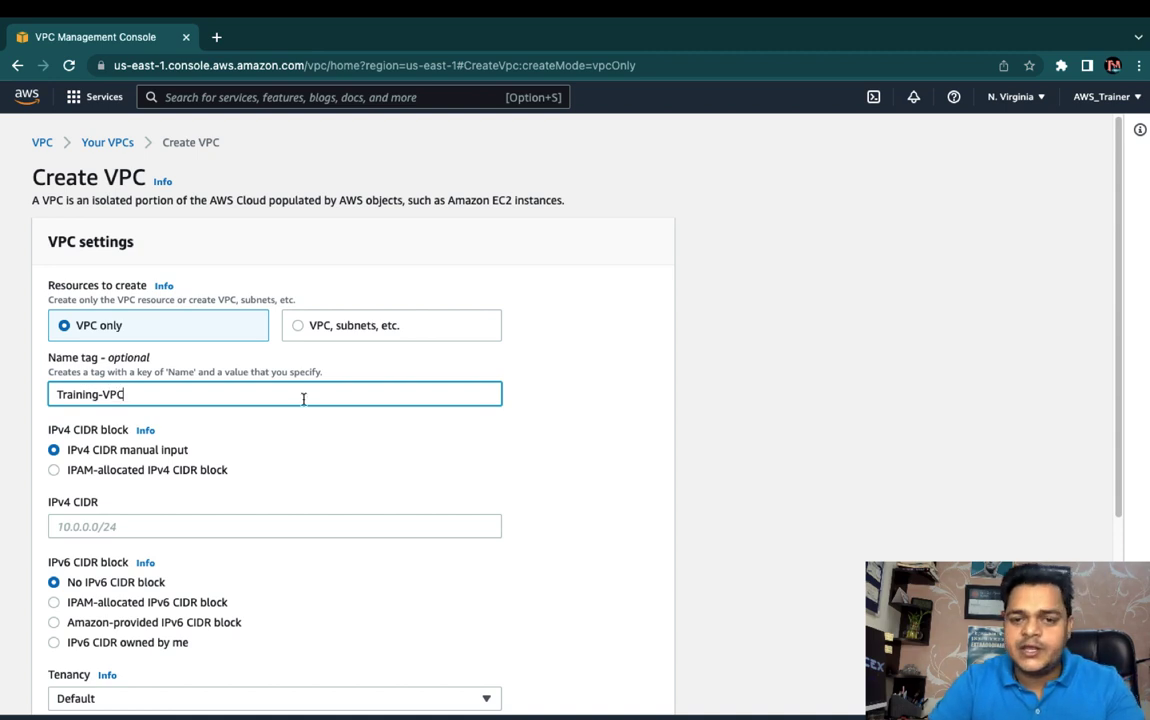
{"action": "left_click", "coordinate": [197, 517]}
{"action": "type", "text": "172.16.1"}
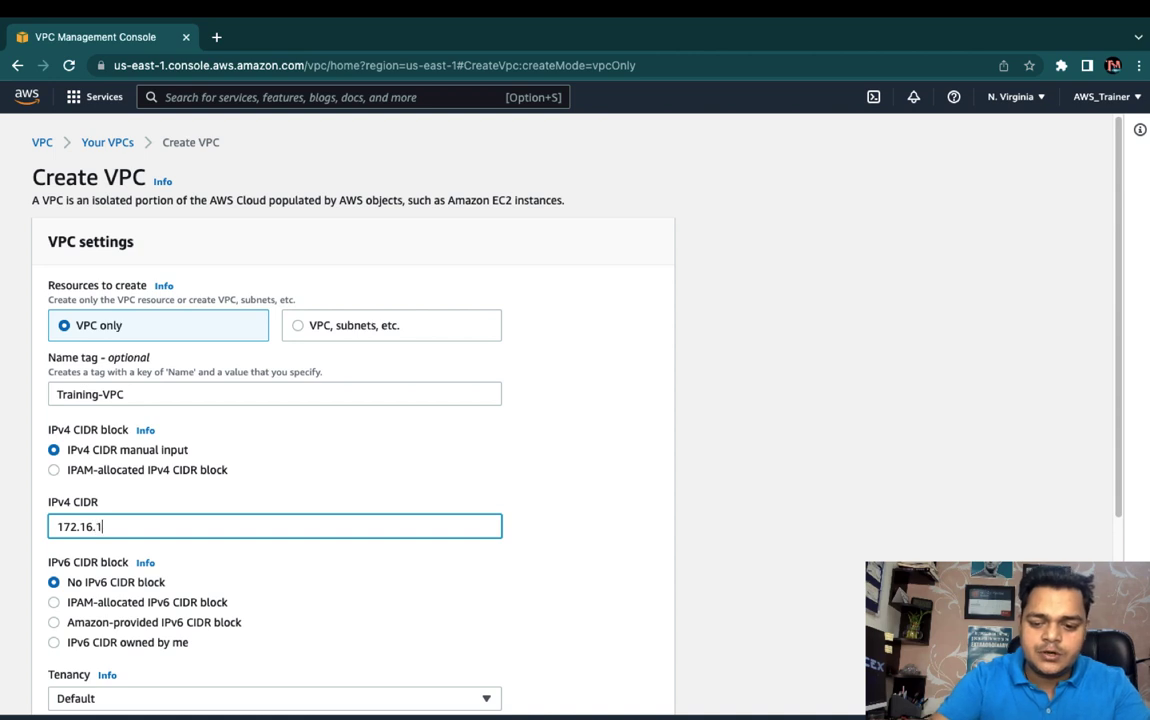
{"action": "type", "text": ".0/25"}
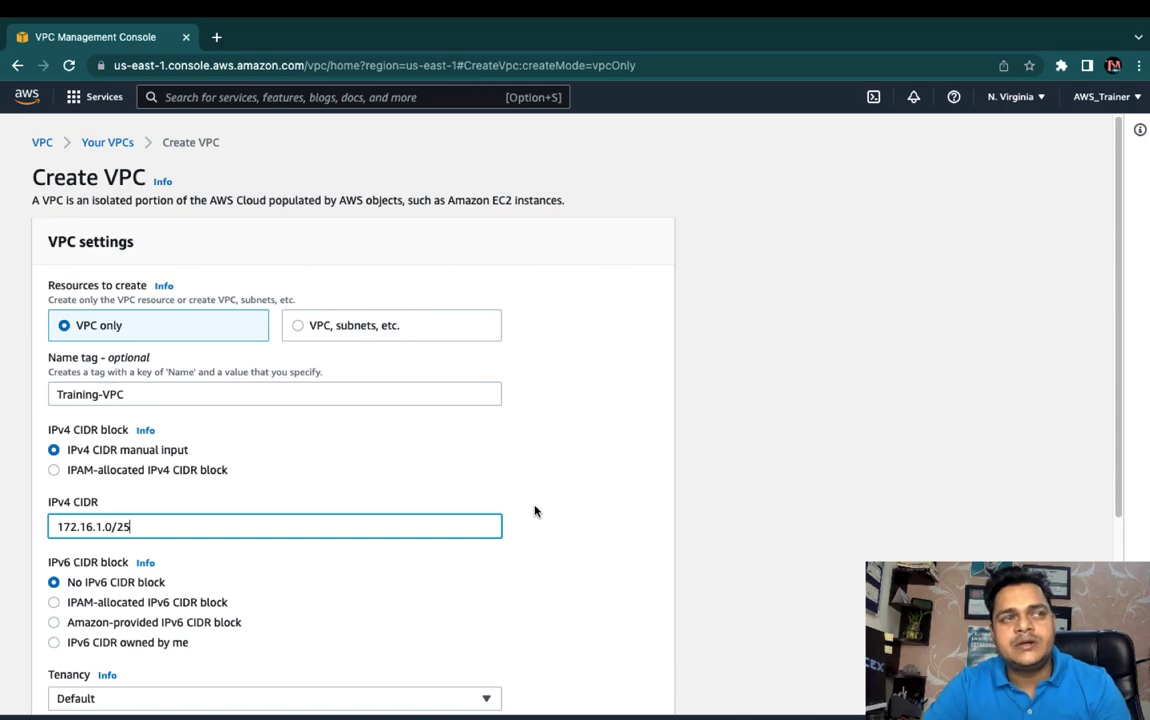
{"action": "scroll", "coordinate": [198, 547], "scroll_direction": "down", "scroll_amount": 5}
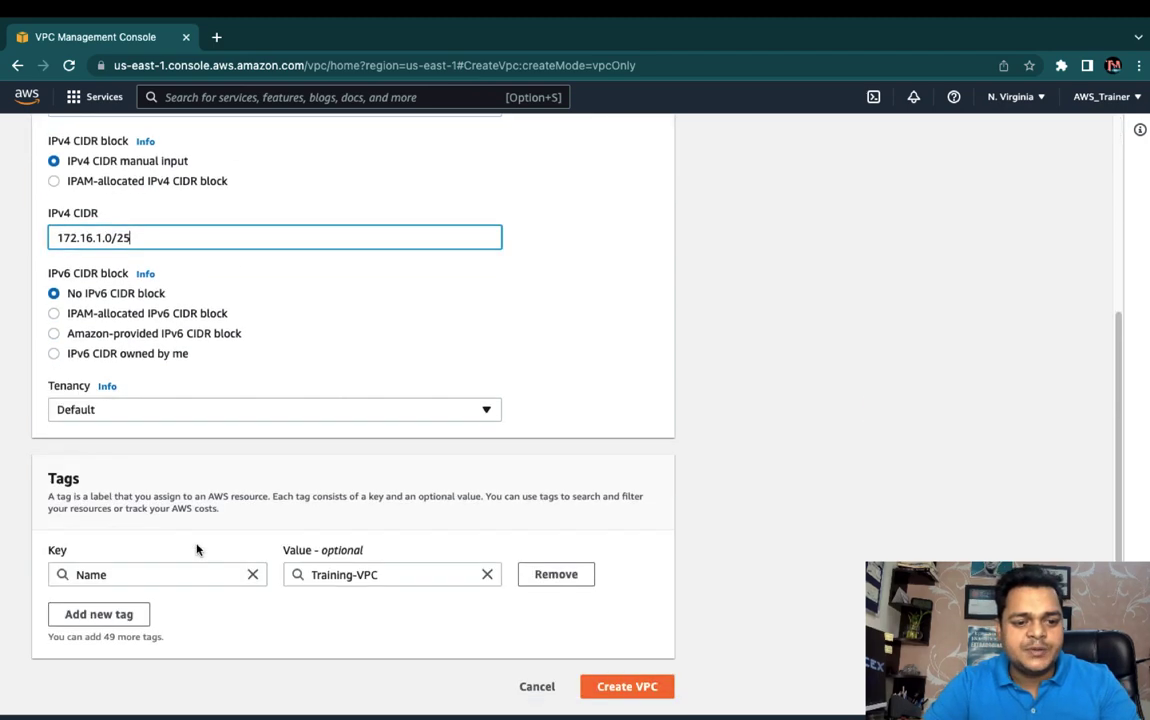
{"action": "left_click", "coordinate": [628, 686]}
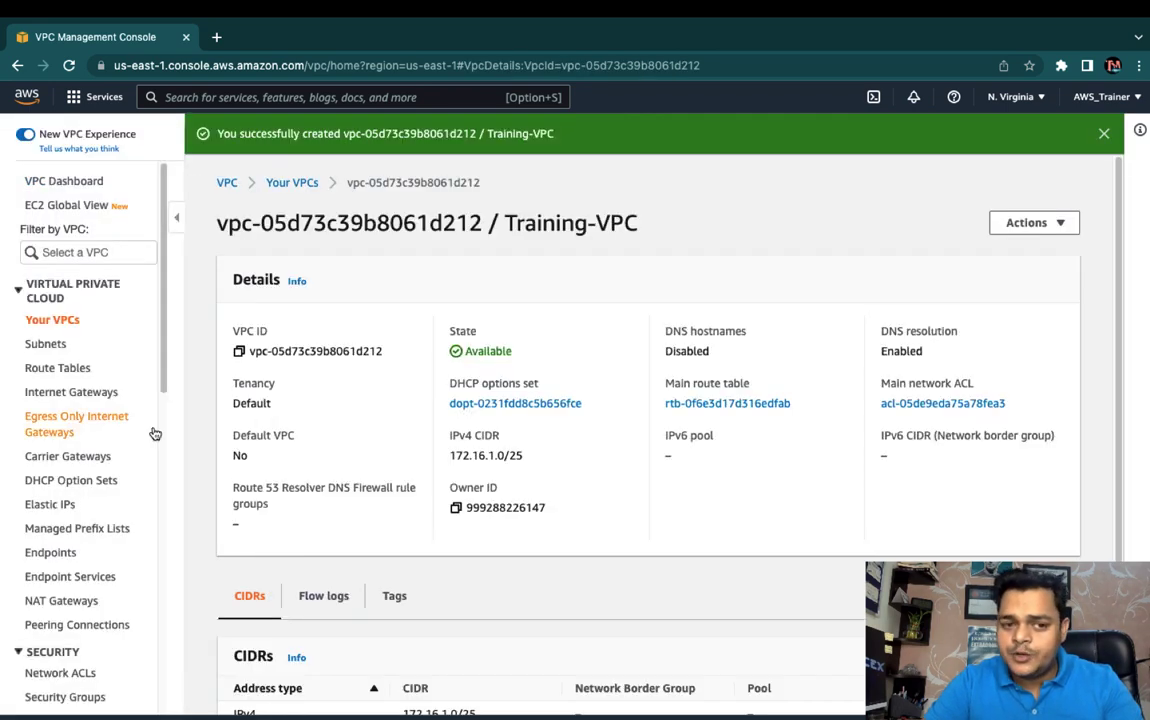
Start a new subnet in Training-VPC and name it Training-Subnet
{"action": "left_click", "coordinate": [45, 342]}
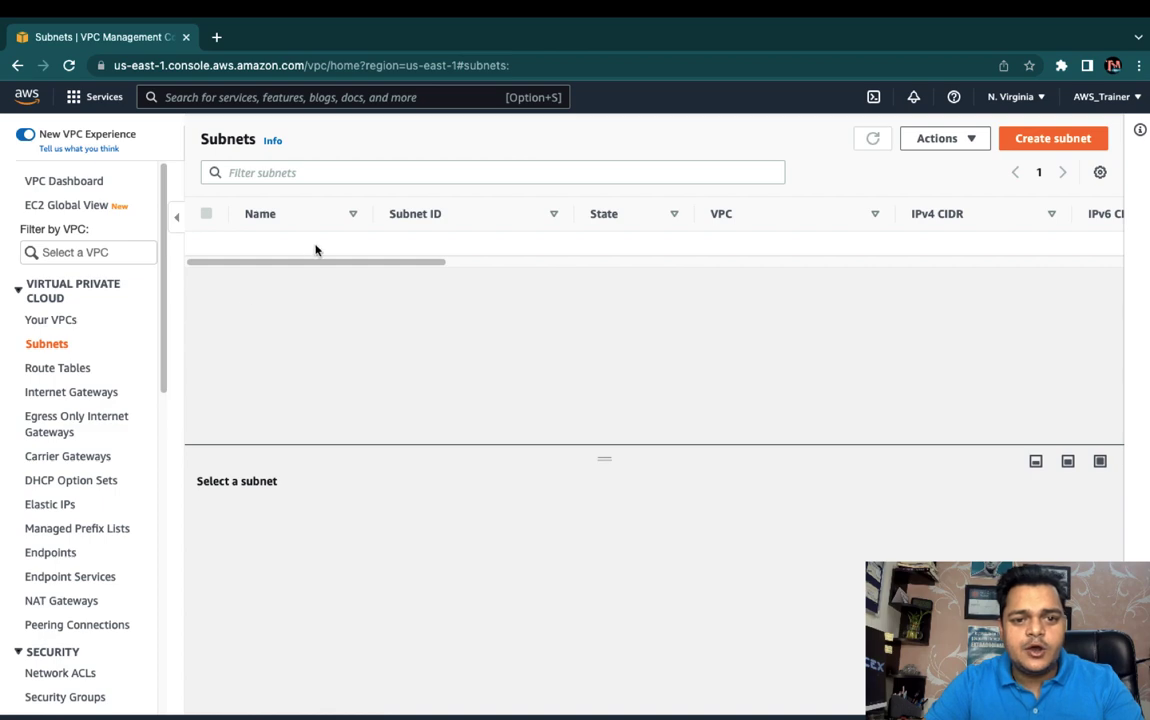
{"action": "left_click", "coordinate": [1050, 139]}
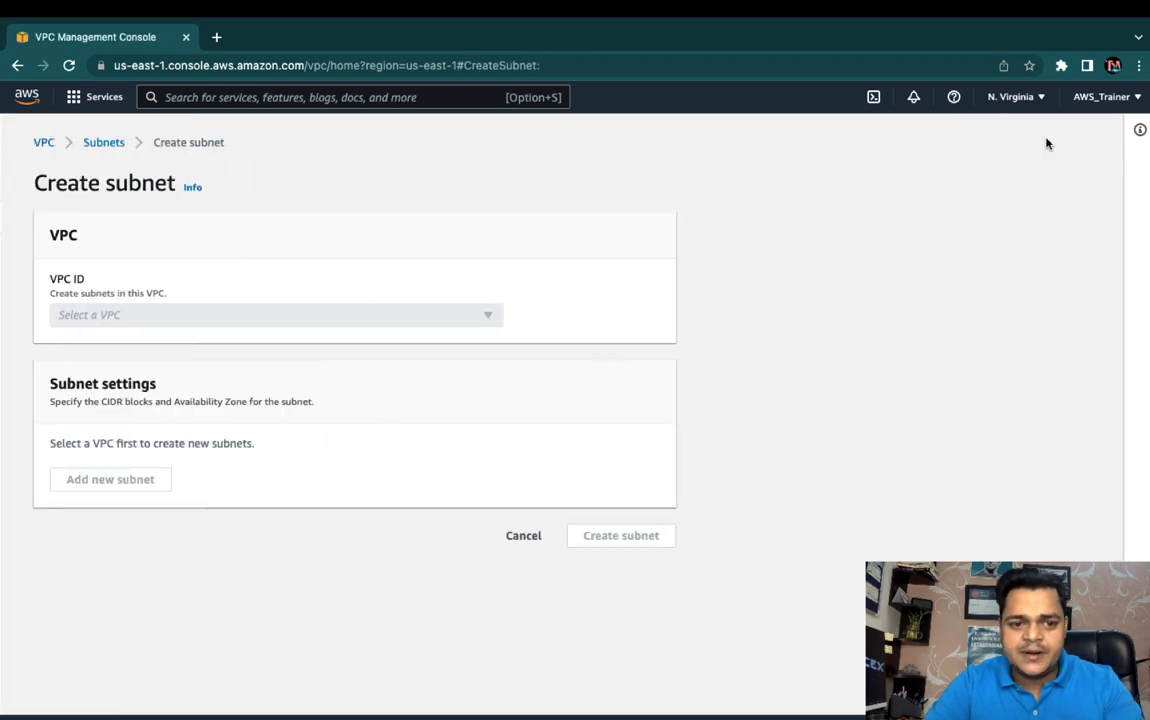
{"action": "left_click", "coordinate": [287, 318]}
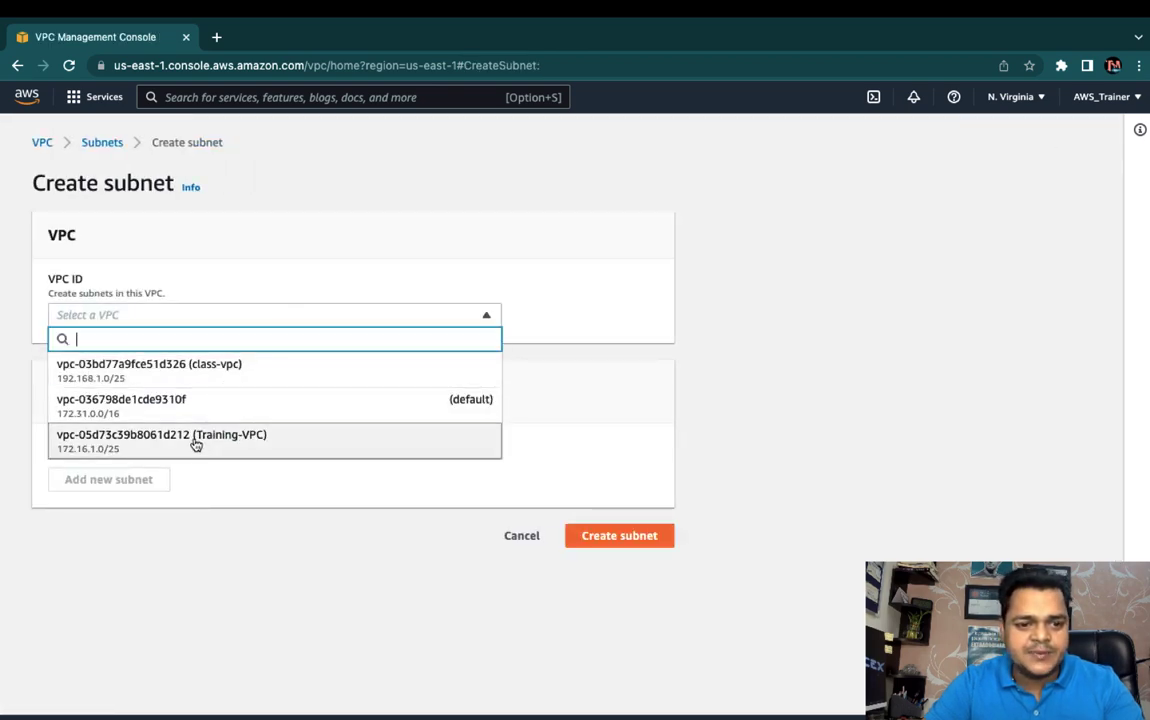
{"action": "left_click", "coordinate": [197, 443]}
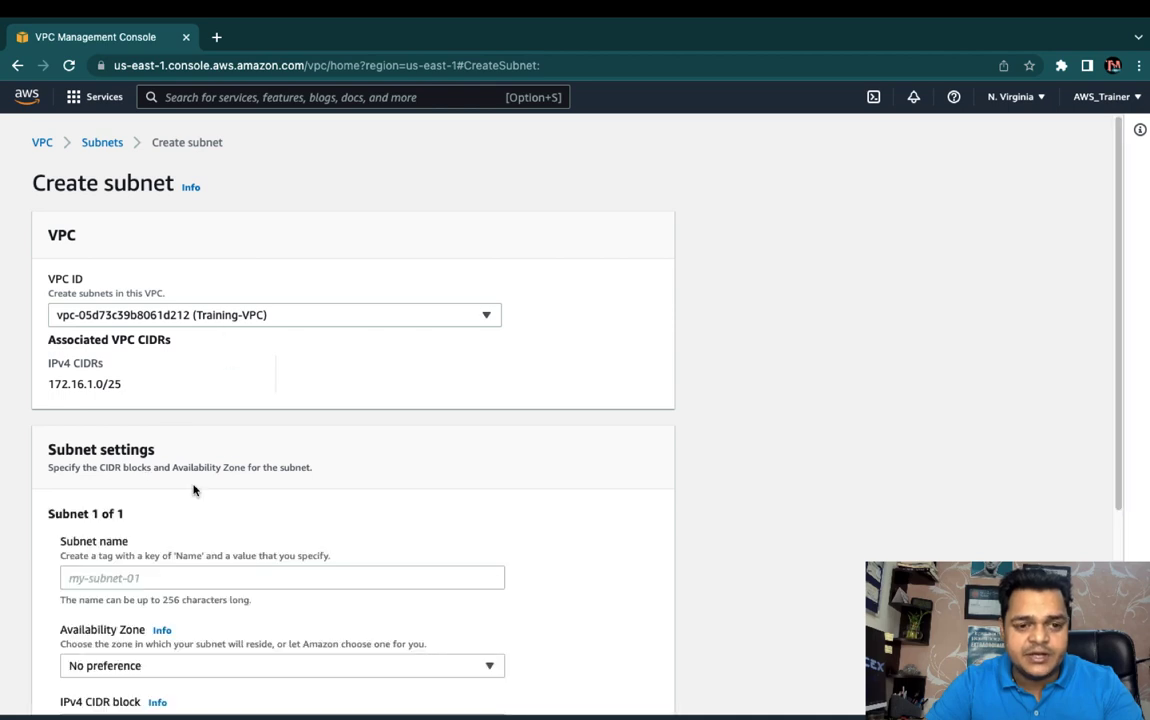
{"action": "scroll", "coordinate": [143, 457], "scroll_direction": "down", "scroll_amount": 3}
{"action": "left_click", "coordinate": [134, 425]}
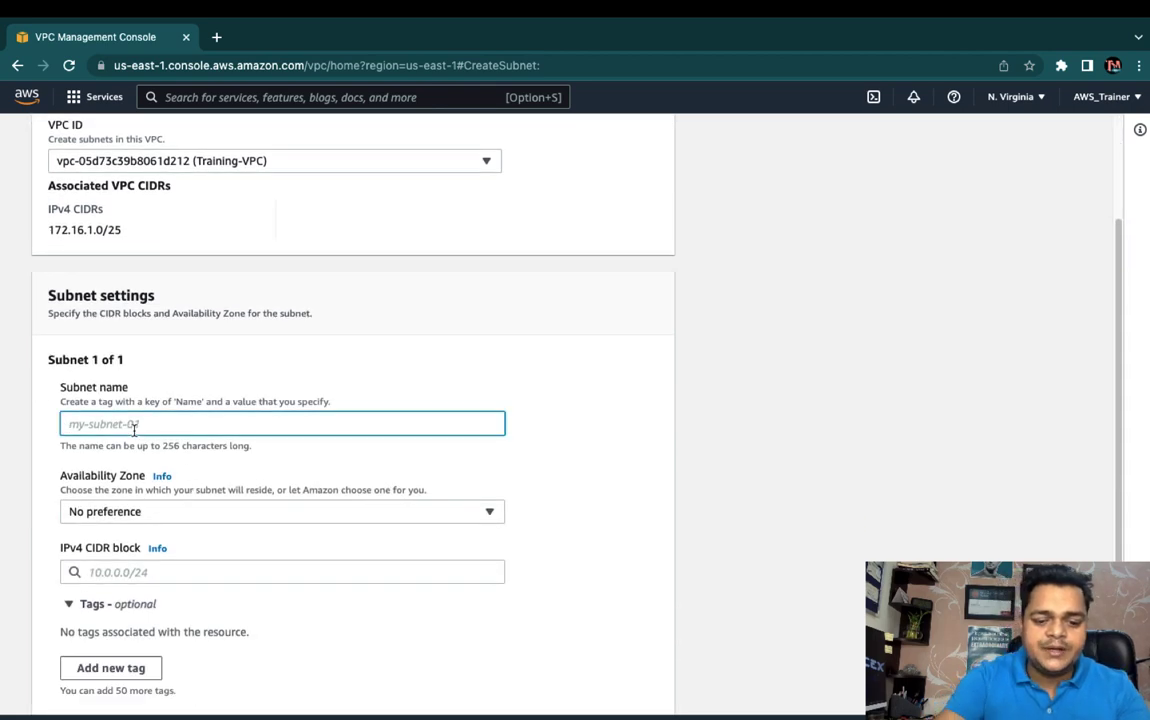
{"action": "type", "text": "Training"}
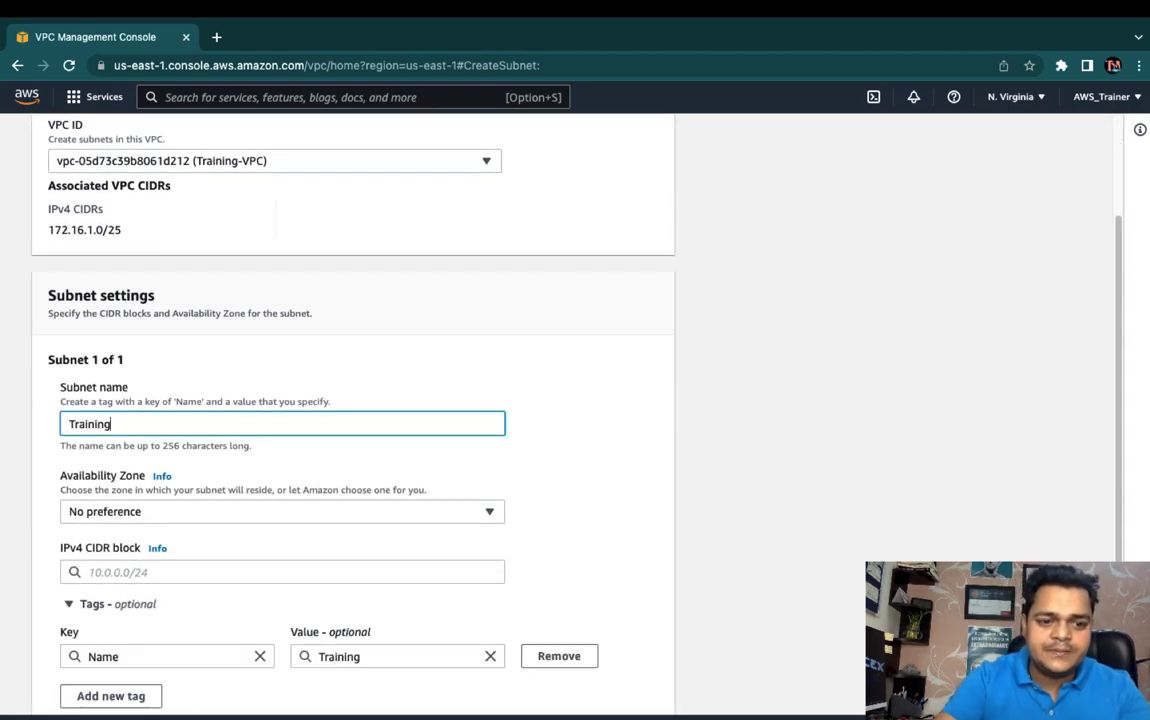
{"action": "type", "text": "-Subnet"}
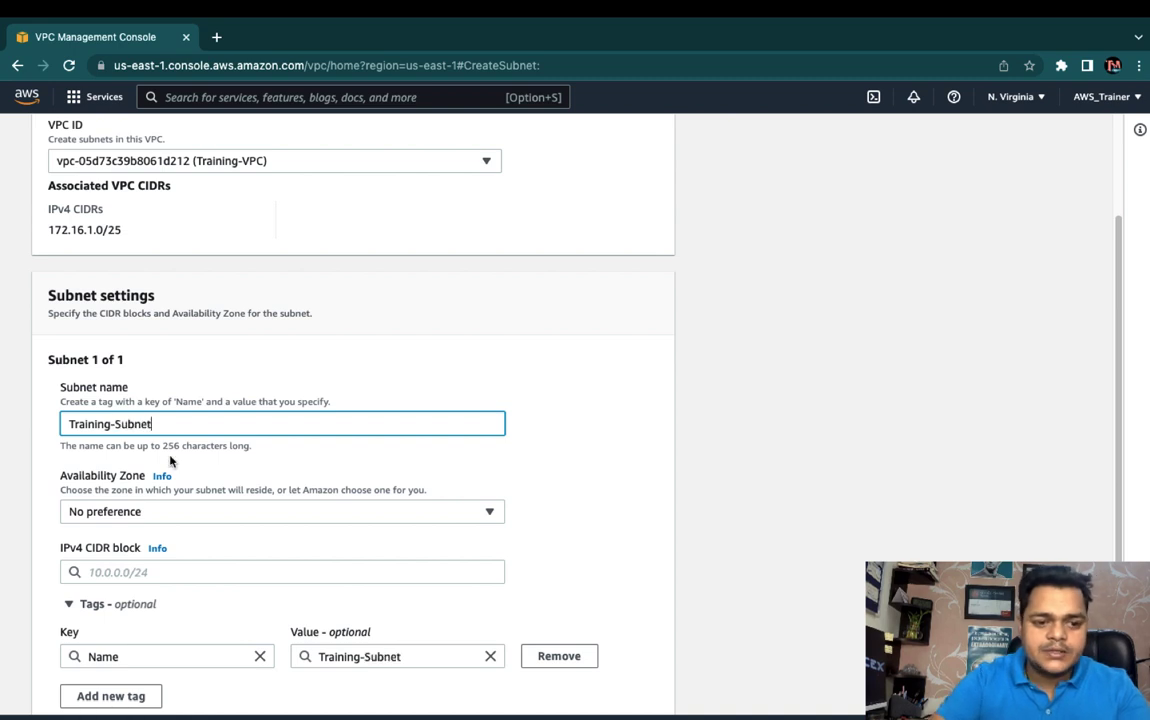
Set the IPv4 CIDR block of Training-Subnet to 172.16.1.0/25 and create the subnet
{"action": "left_click", "coordinate": [154, 578]}
{"action": "type", "text": "17"}
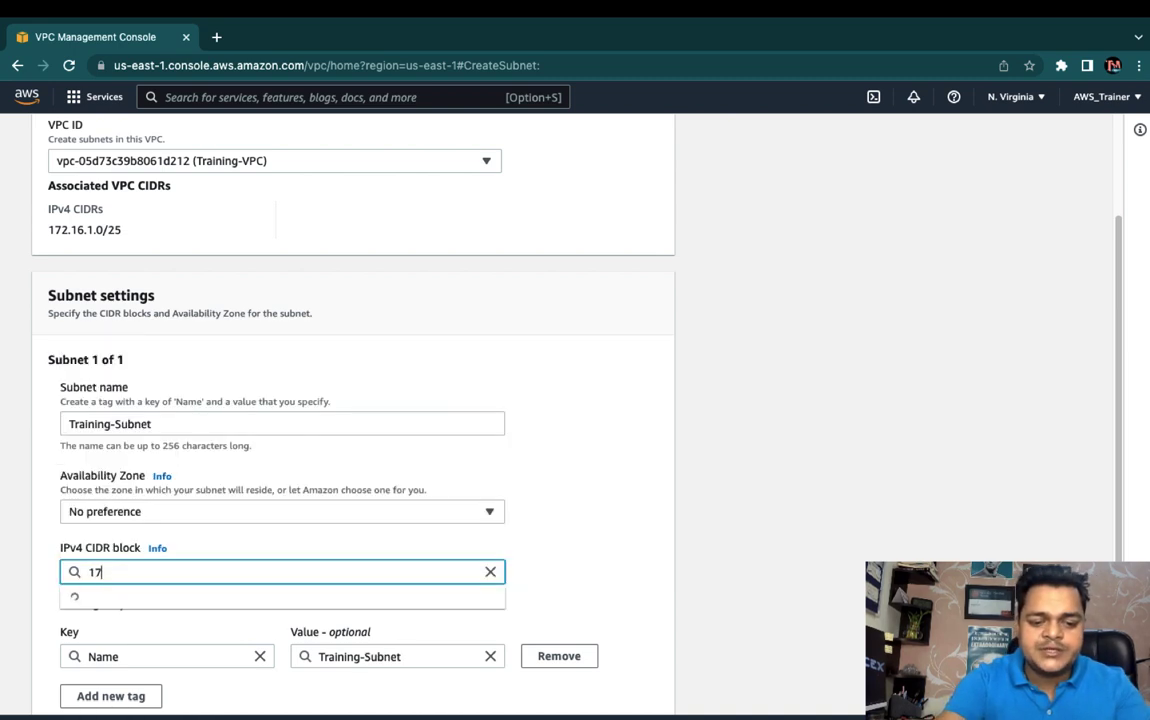
{"action": "type", "text": "2.16.1"}
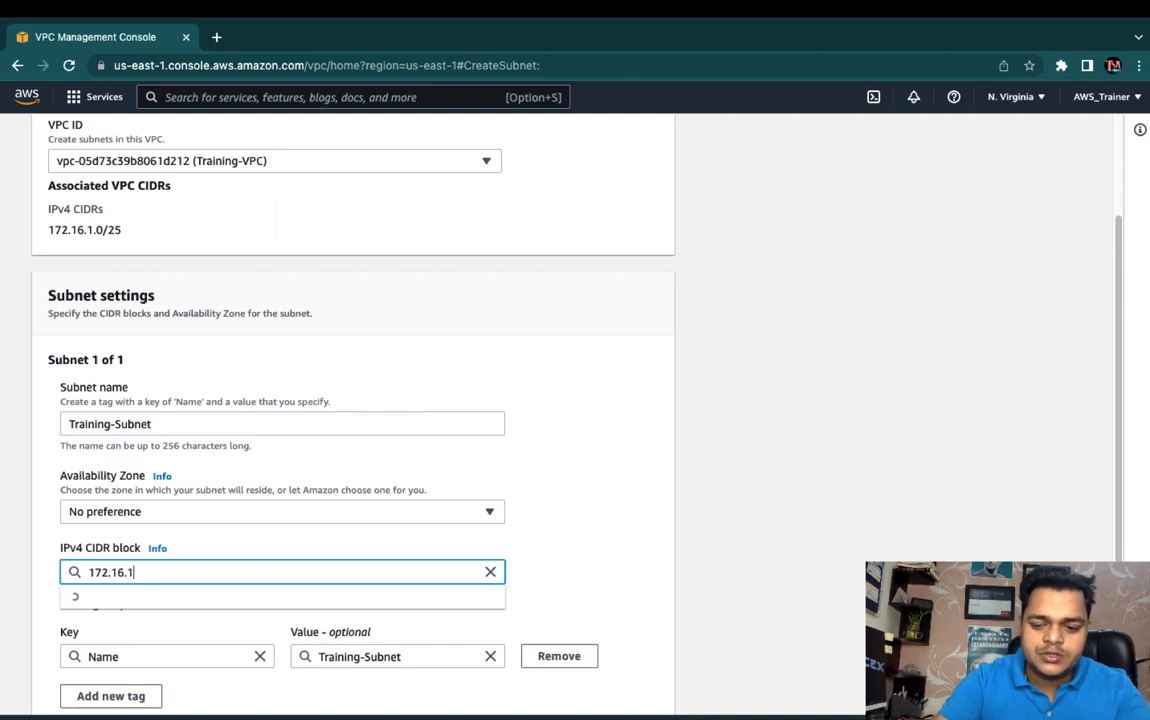
{"action": "type", "text": ".0/25"}
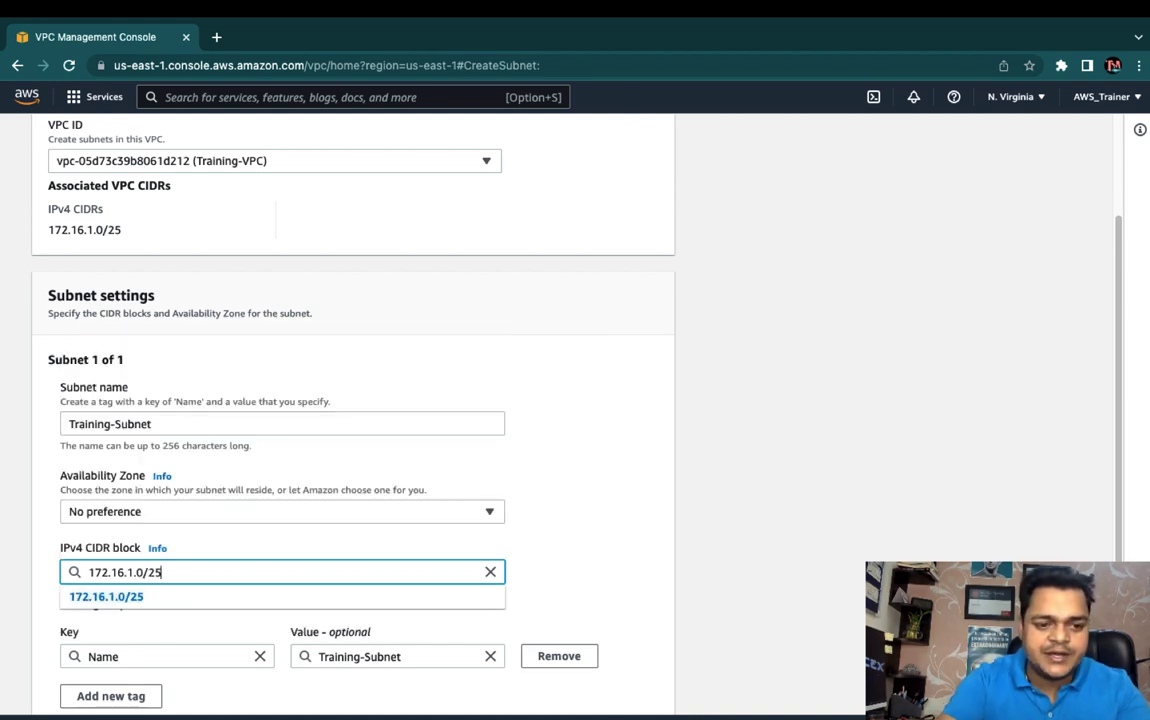
{"action": "scroll", "coordinate": [433, 575], "scroll_direction": "down", "scroll_amount": 2}
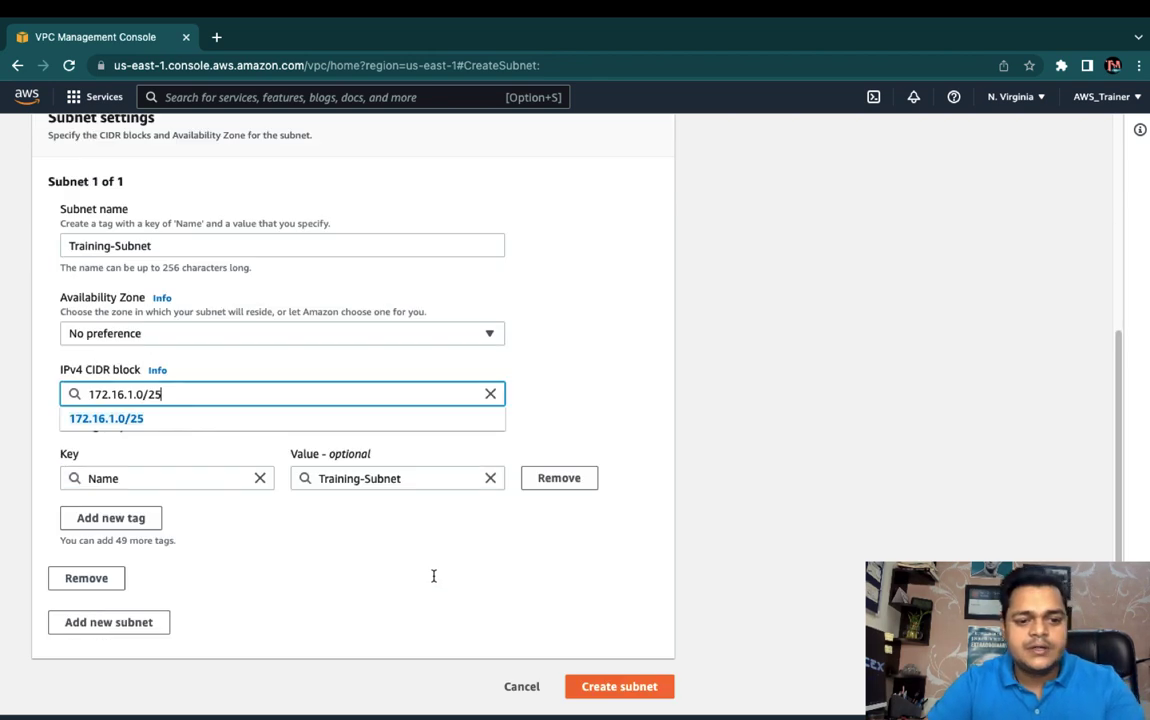
{"action": "left_click", "coordinate": [115, 420]}
{"action": "left_click", "coordinate": [617, 688]}
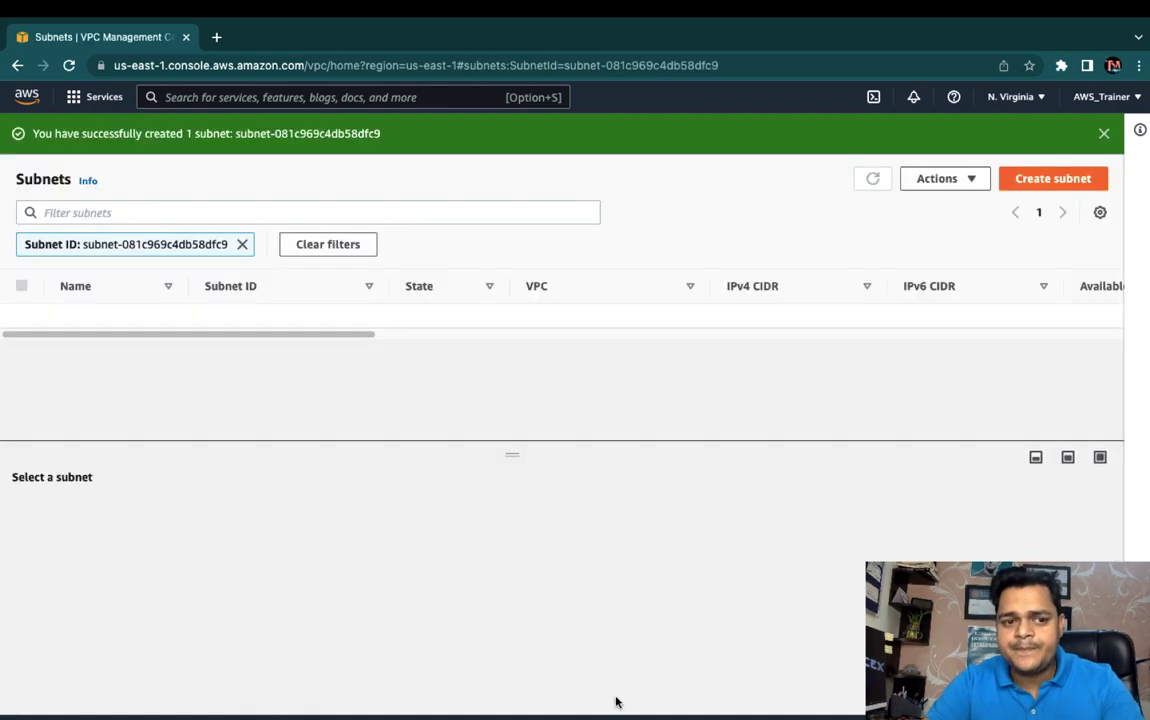
Create a route table named Training-Route-Table in Training-VPC
{"action": "left_click", "coordinate": [55, 370]}
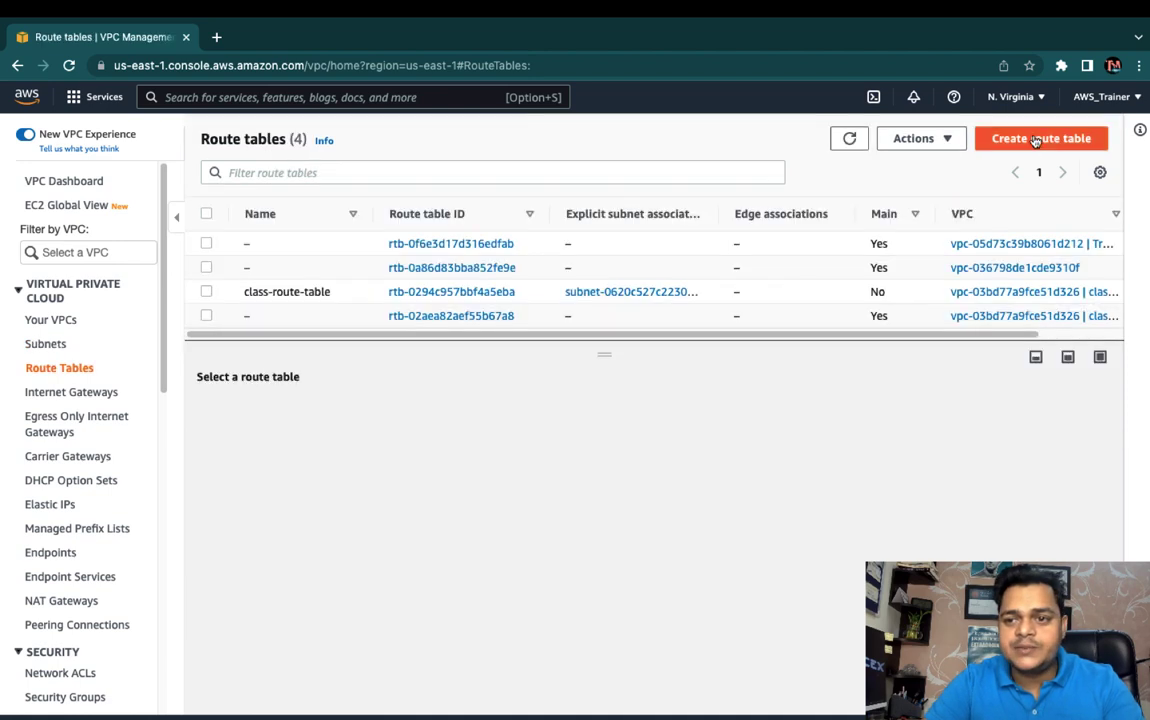
{"action": "left_click", "coordinate": [1040, 138]}
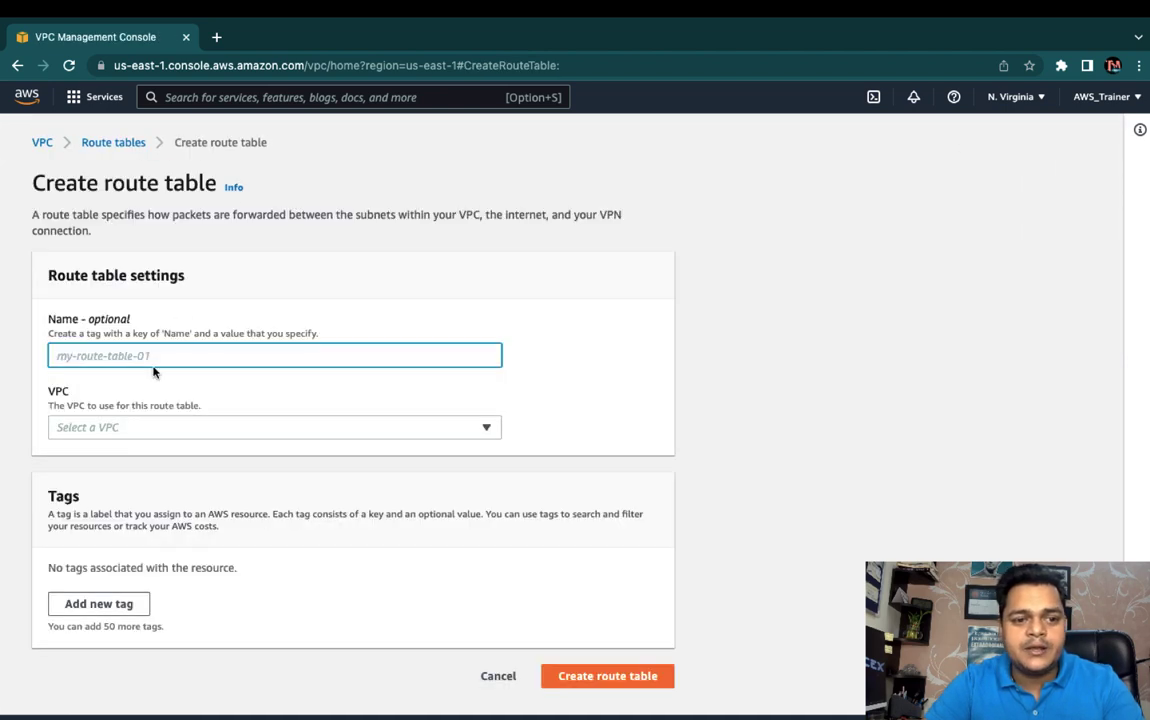
{"action": "type", "text": "Train"}
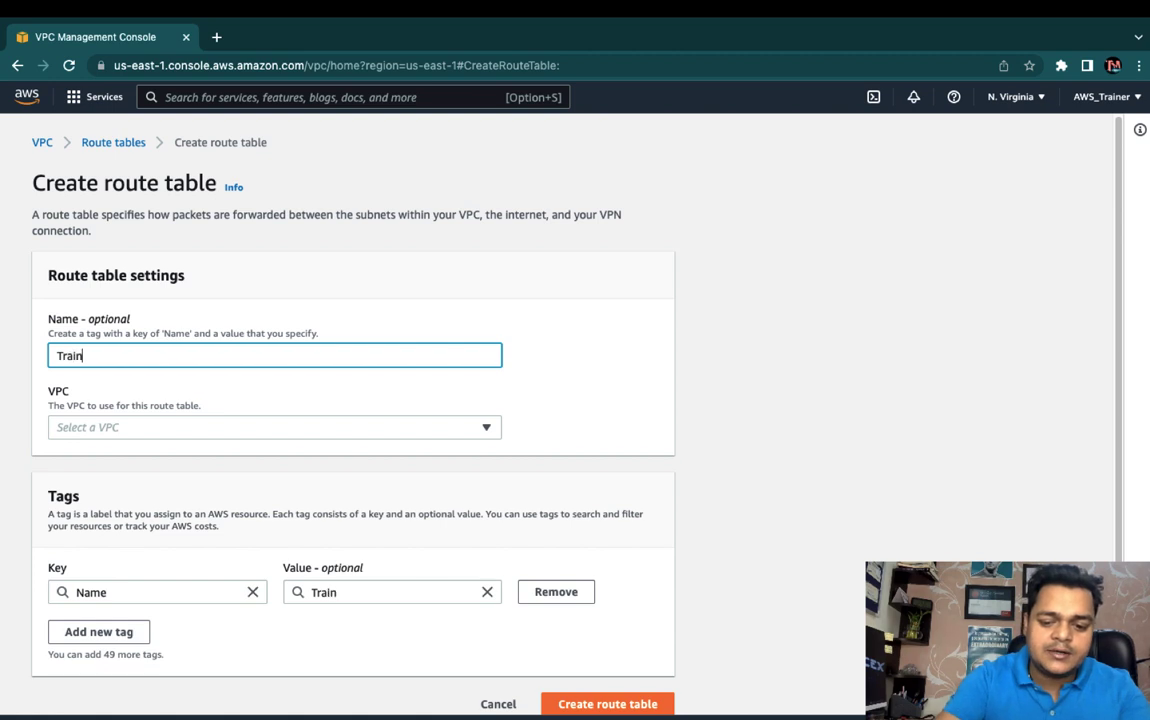
{"action": "type", "text": "ing-Ro"}
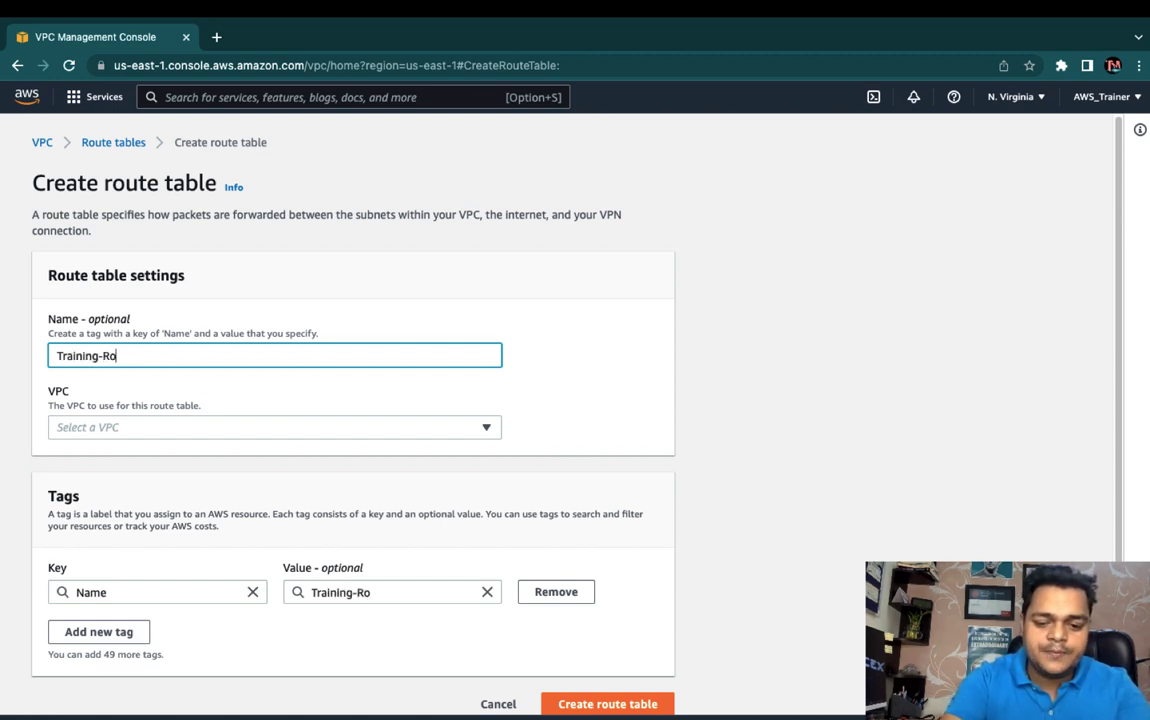
{"action": "type", "text": "ute-Table"}
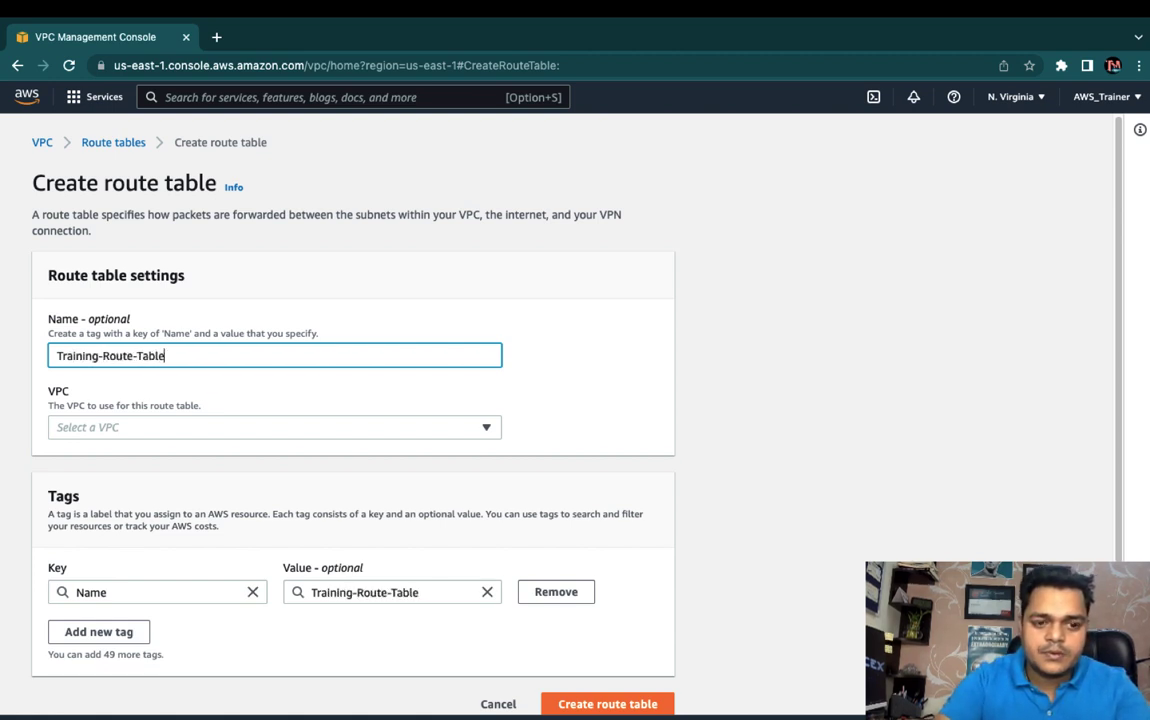
{"action": "left_click", "coordinate": [185, 429]}
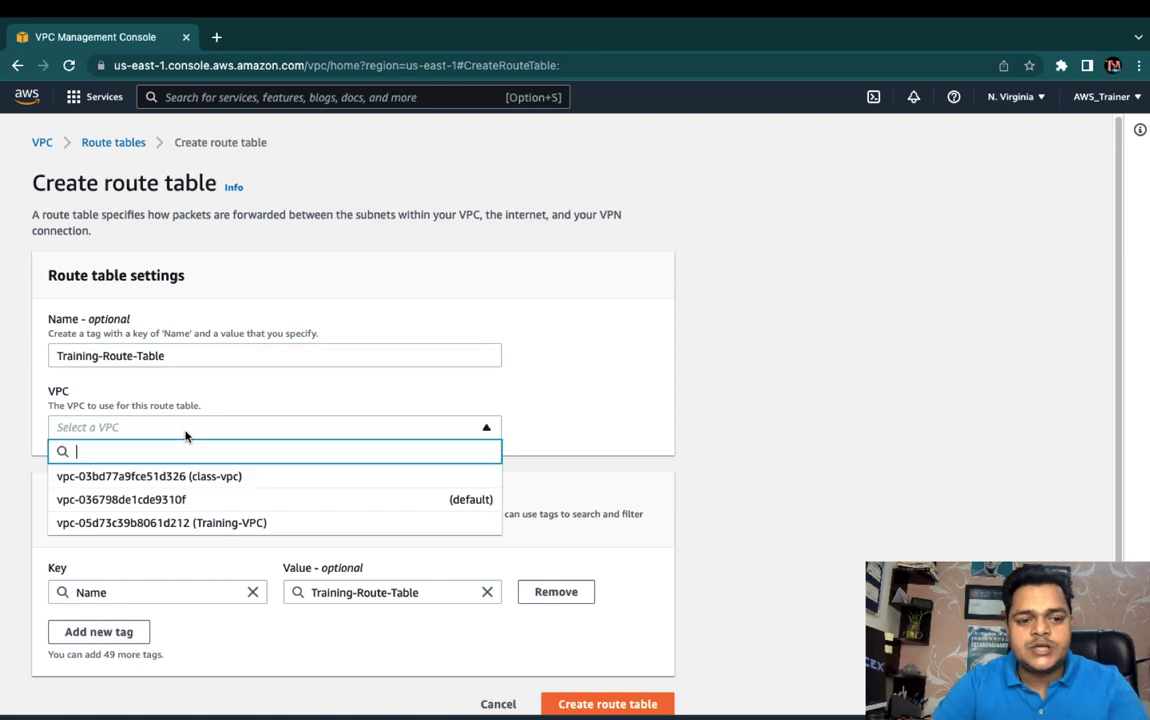
{"action": "left_click", "coordinate": [193, 523]}
{"action": "left_click", "coordinate": [590, 704]}
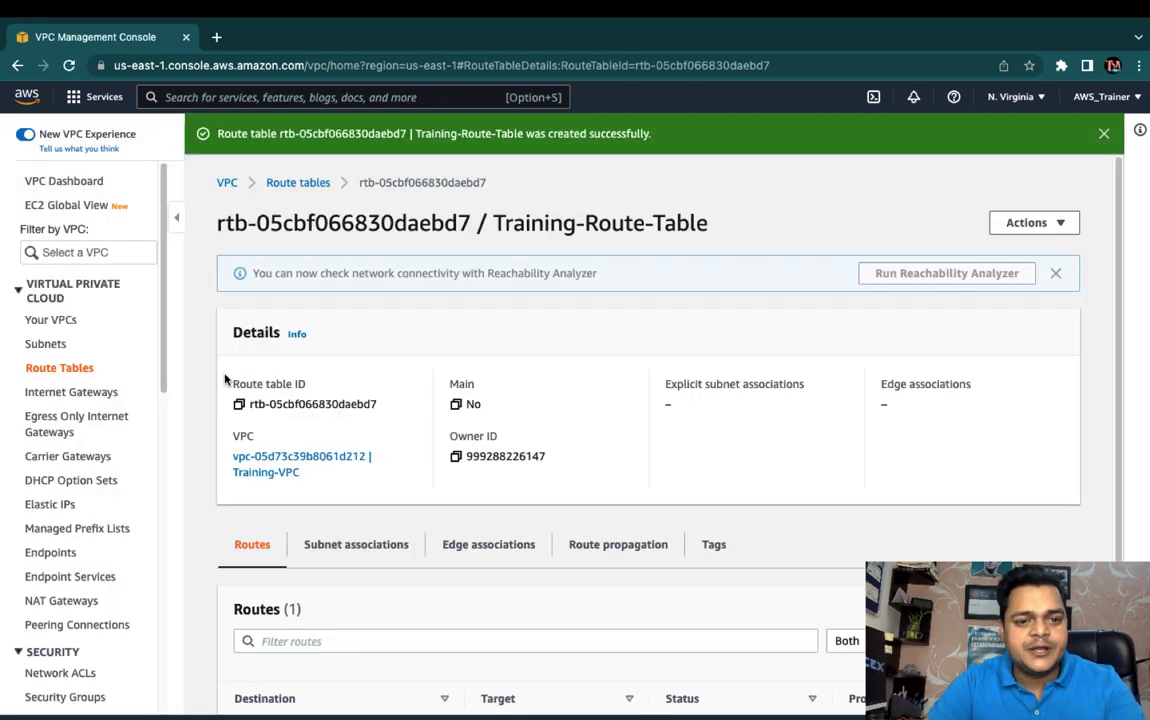
Create an internet gateway with the name tag Training-IGW
{"action": "left_click", "coordinate": [93, 397]}
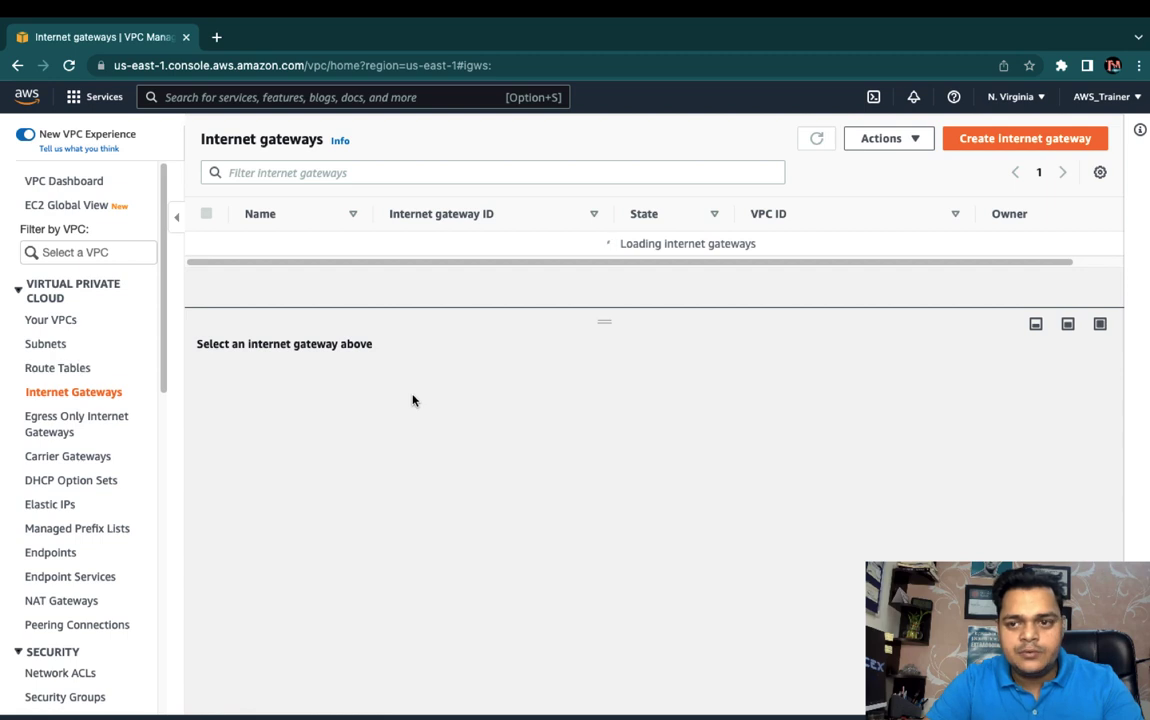
{"action": "left_click", "coordinate": [1022, 139]}
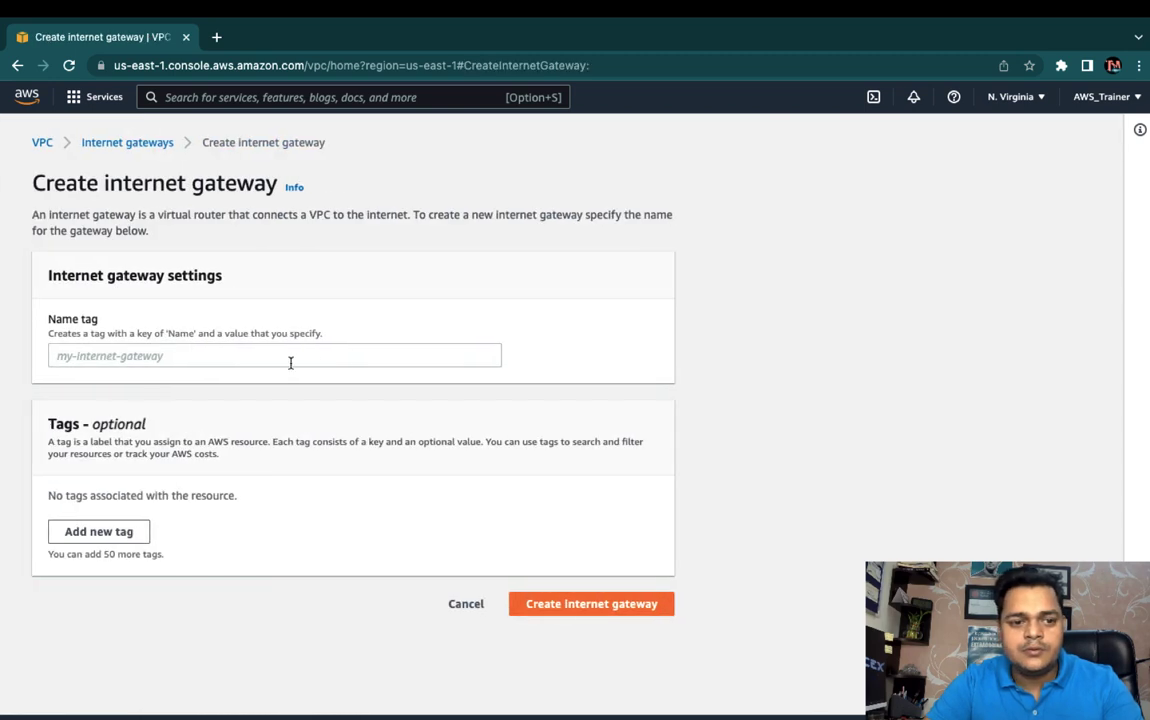
{"action": "left_click", "coordinate": [246, 356]}
{"action": "type", "text": "Train"}
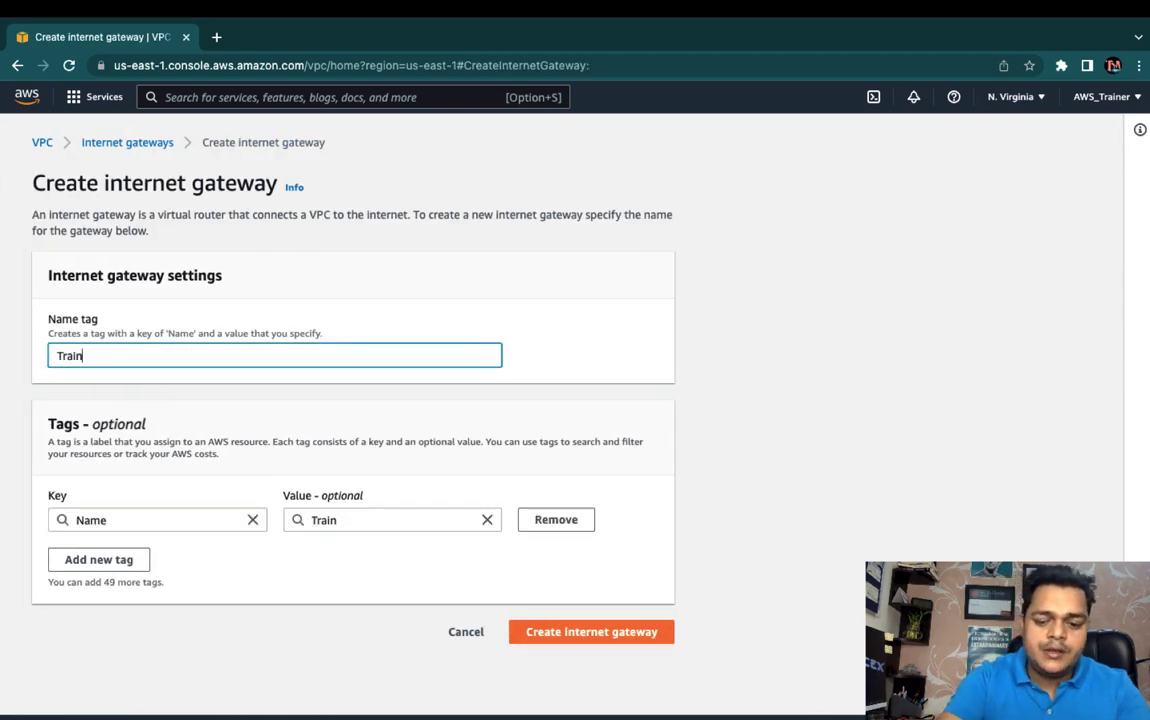
{"action": "type", "text": "ing-IGW"}
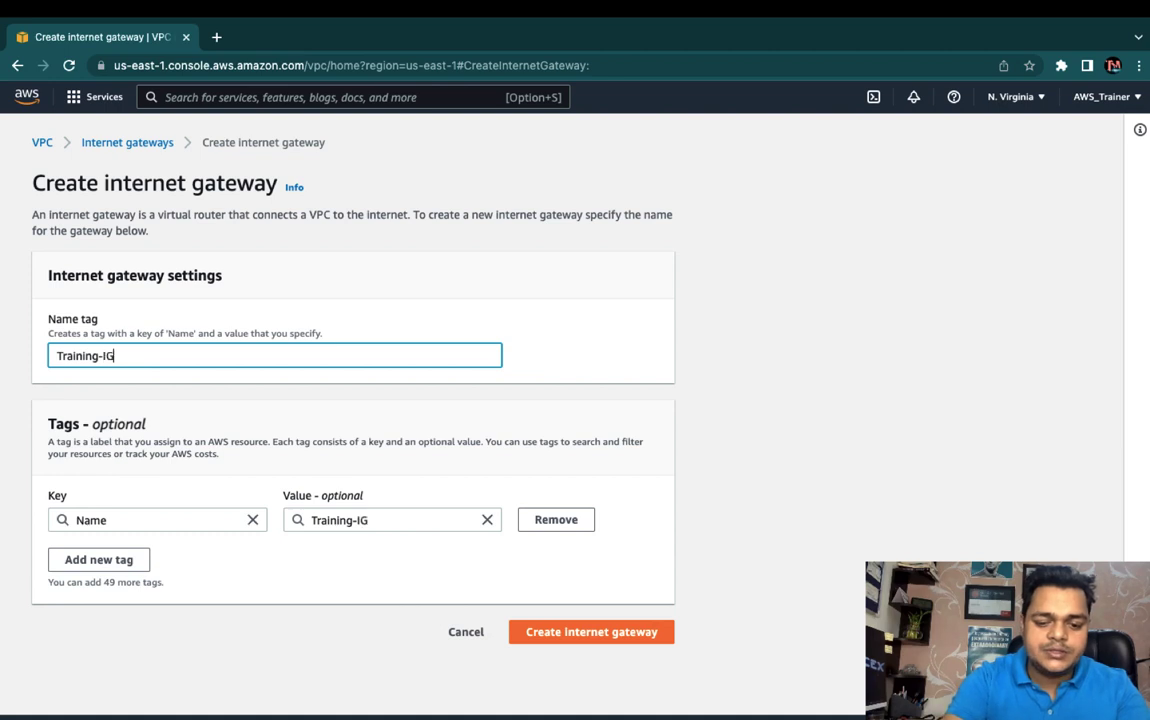
{"action": "left_click", "coordinate": [610, 631]}
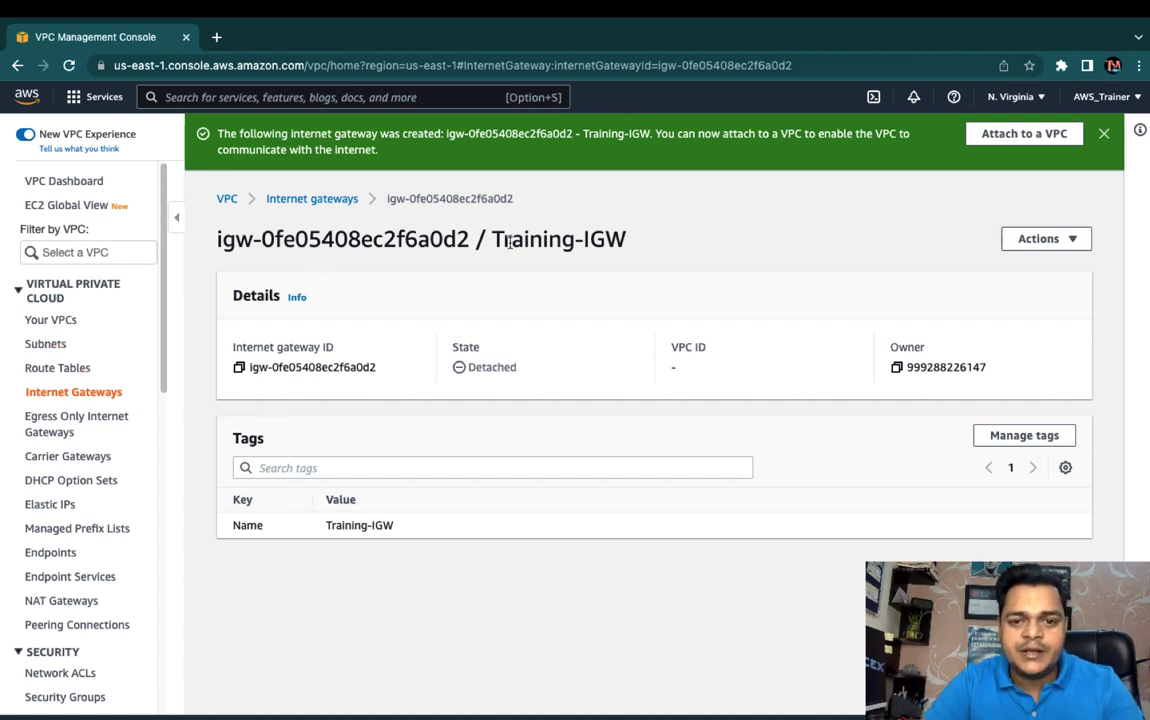
Attach the Training-IGW internet gateway to Training-VPC
{"action": "left_click", "coordinate": [1022, 134]}
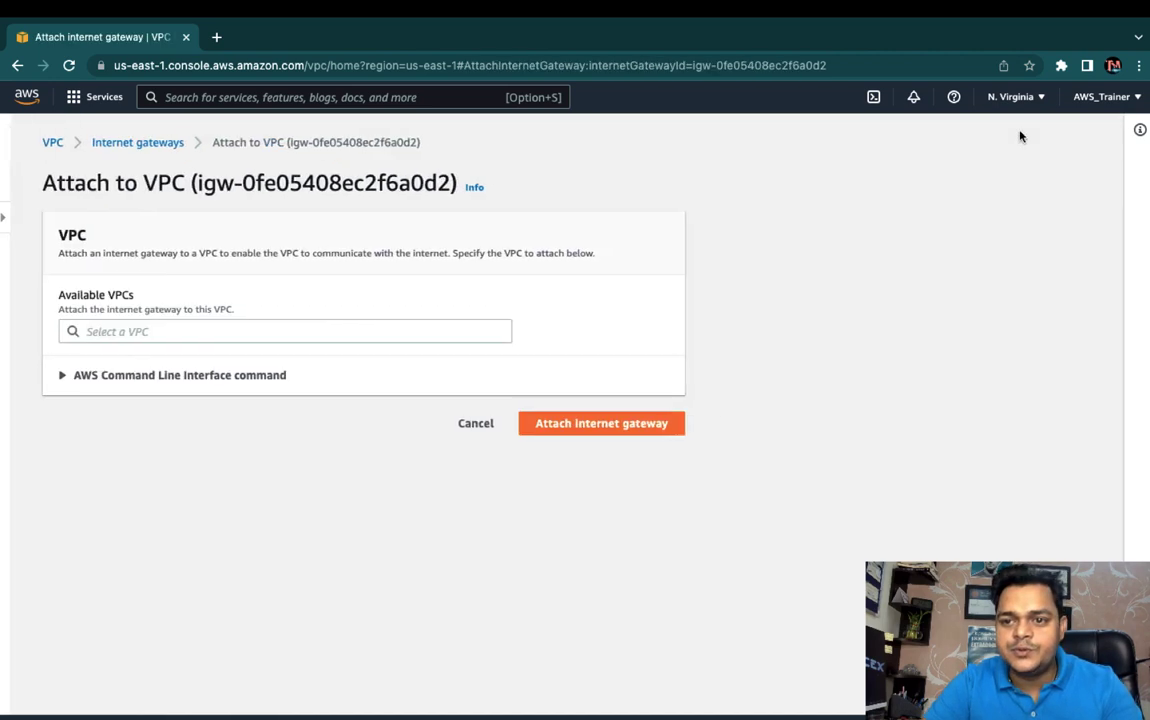
{"action": "left_click", "coordinate": [251, 332]}
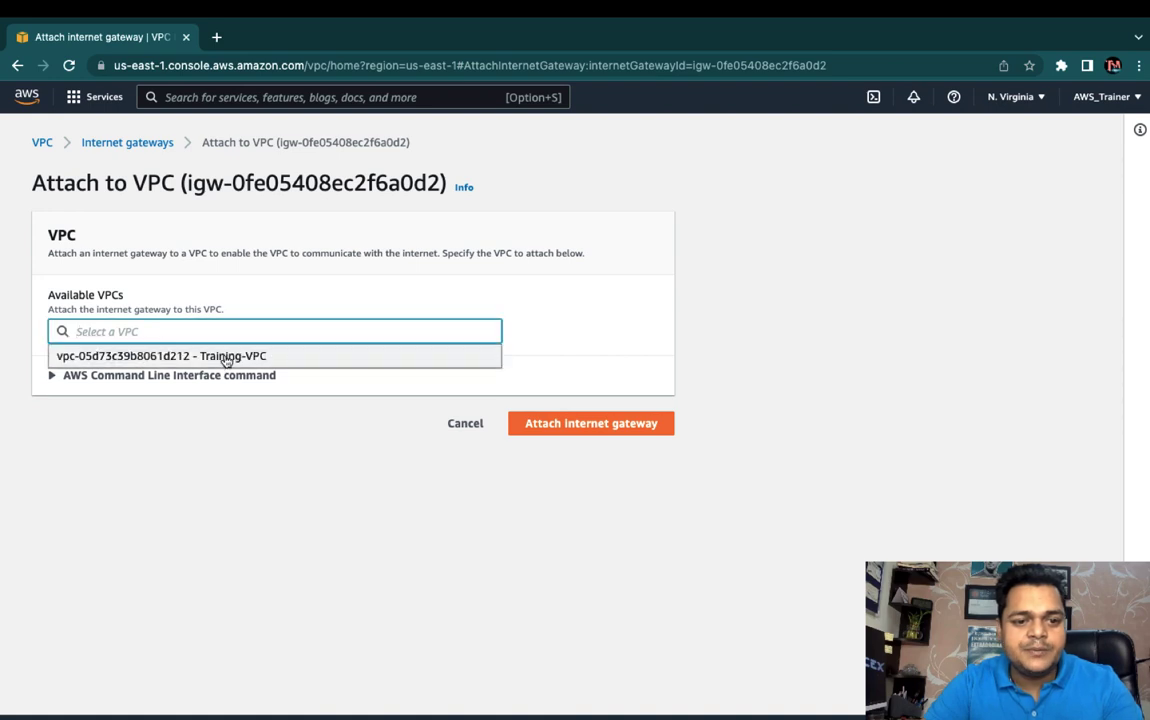
{"action": "left_click", "coordinate": [226, 357]}
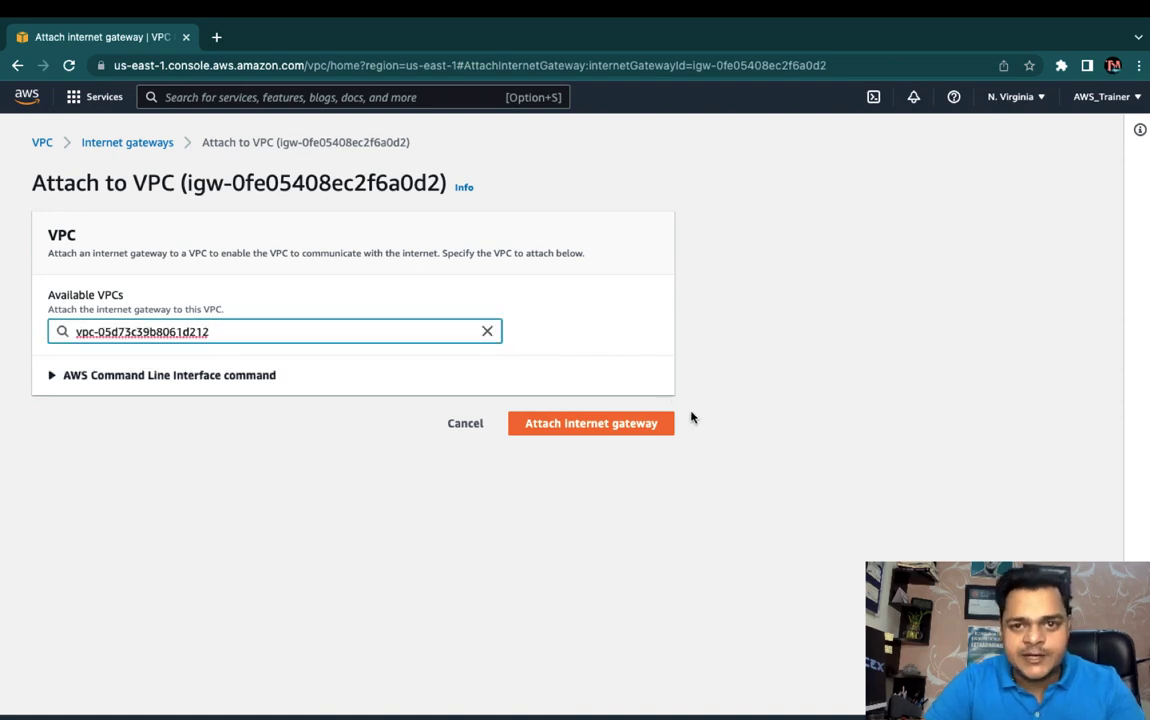
{"action": "left_click", "coordinate": [601, 428]}
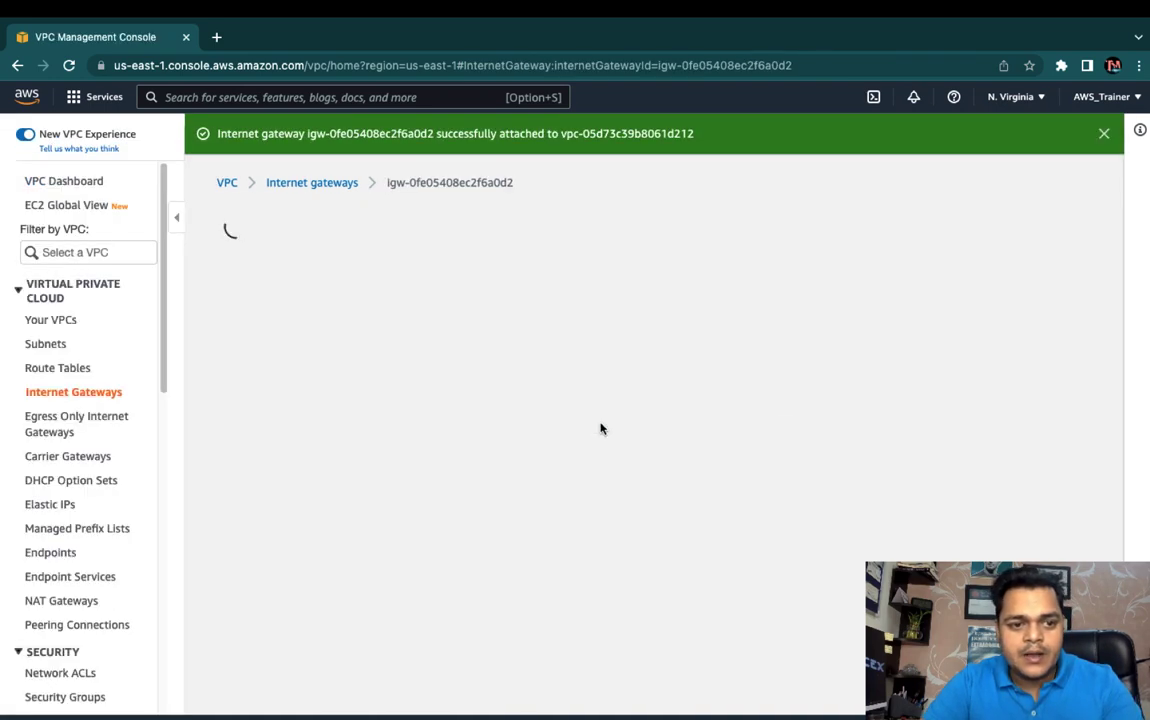
Add a route with destination 0.0.0.0/0 to Training-Route-Table
{"action": "left_click", "coordinate": [66, 372]}
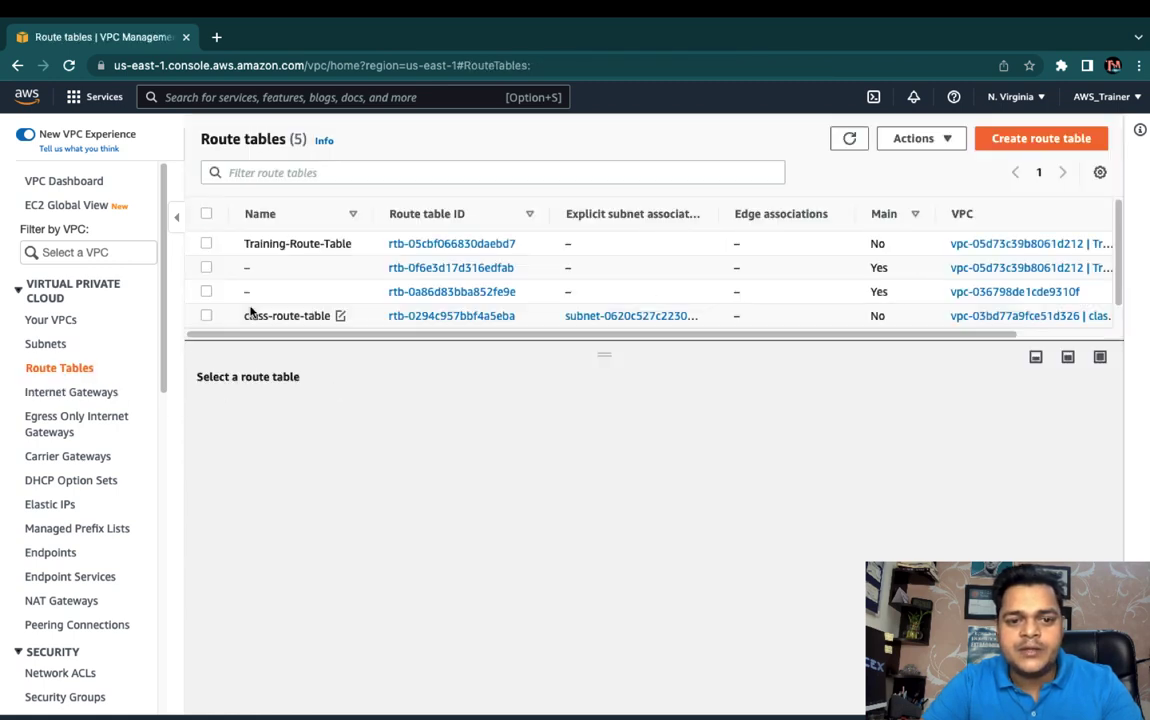
{"action": "left_click", "coordinate": [207, 243]}
{"action": "left_click", "coordinate": [304, 418]}
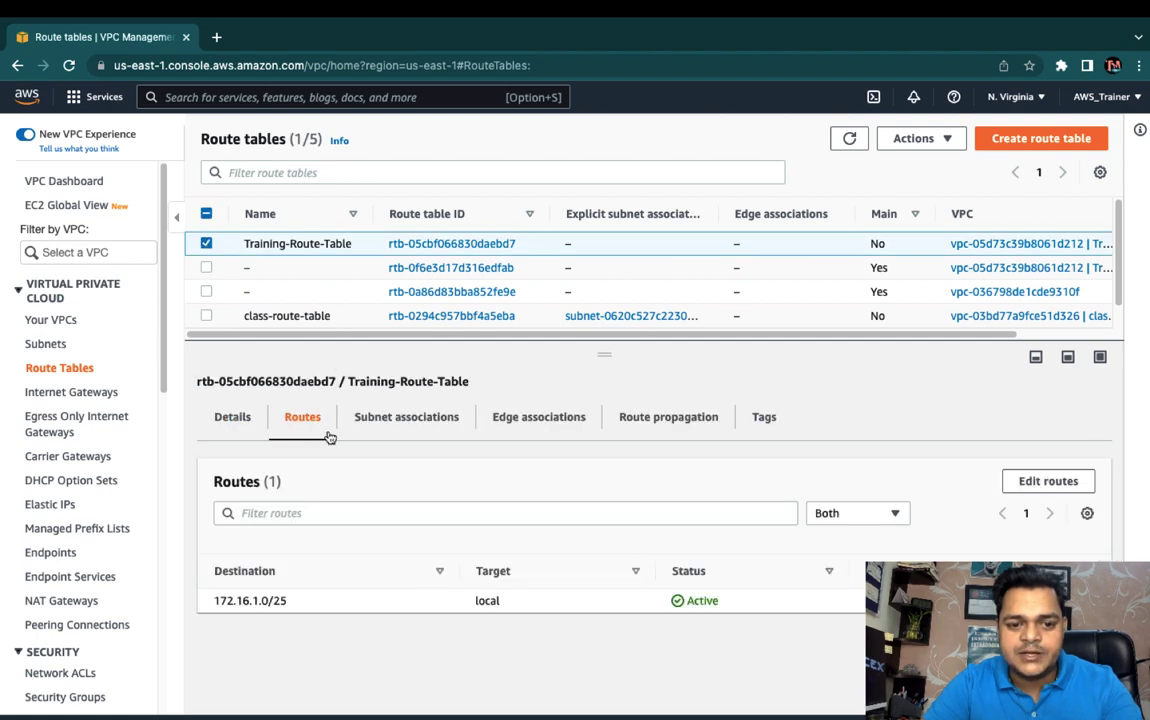
{"action": "left_click", "coordinate": [1040, 481]}
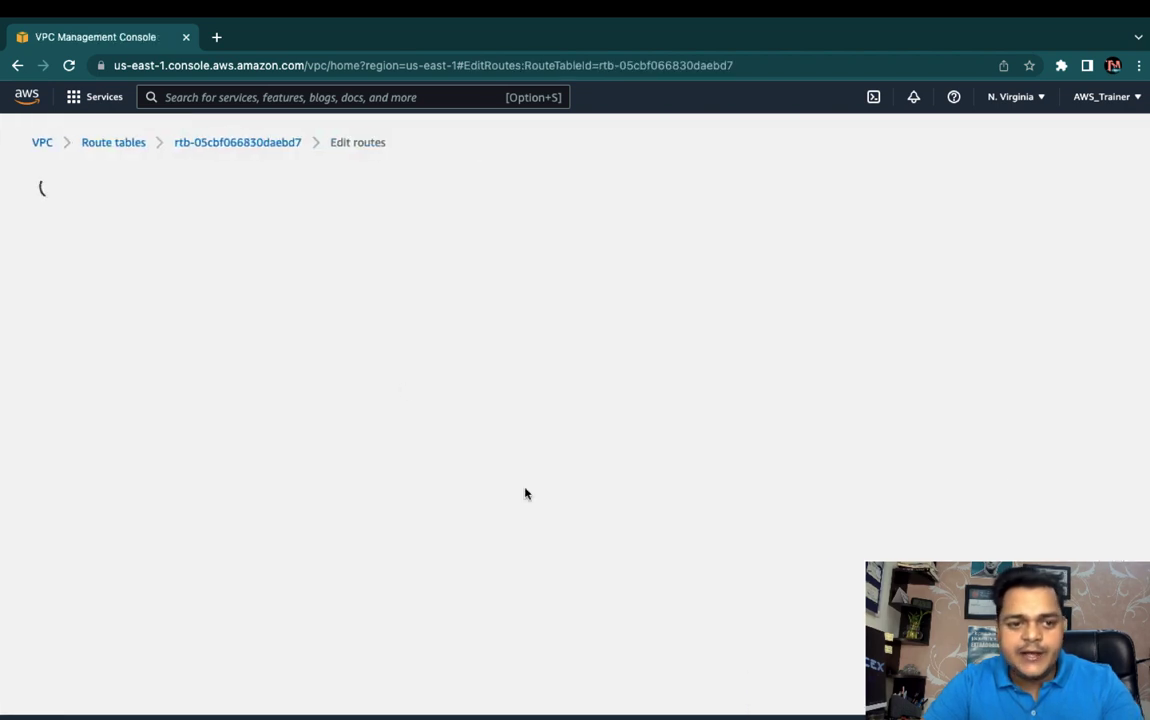
{"action": "left_click", "coordinate": [108, 333]}
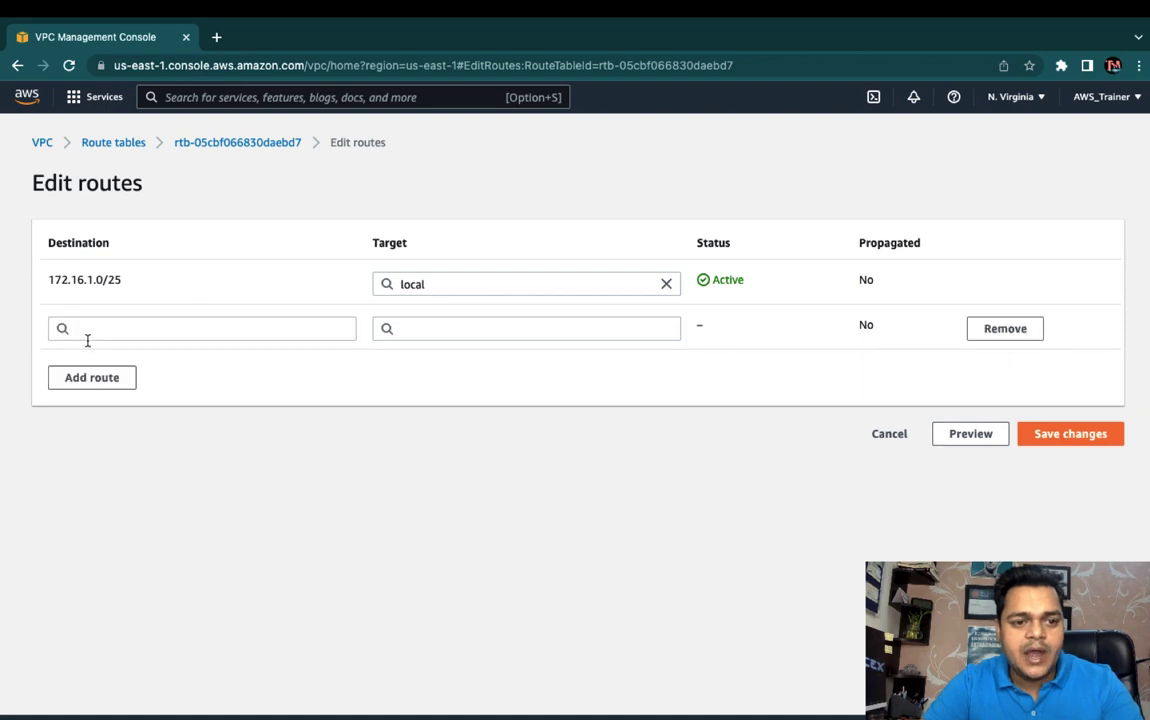
{"action": "left_click", "coordinate": [80, 328]}
{"action": "left_click", "coordinate": [87, 355]}
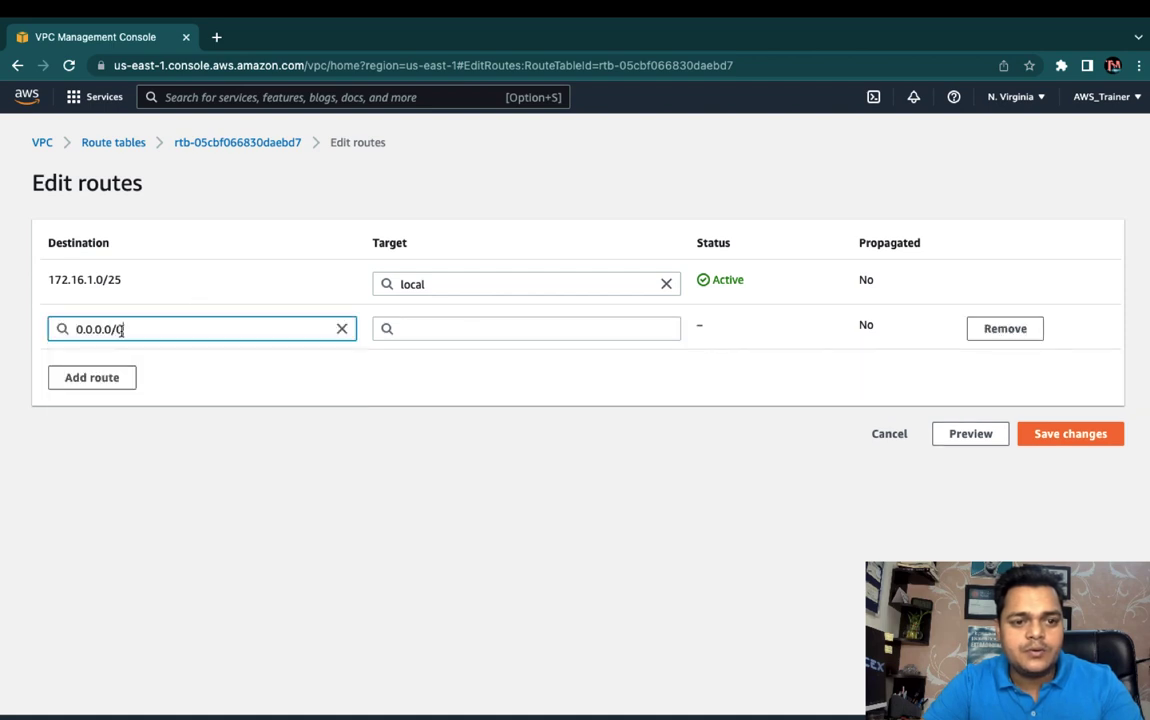
{"action": "left_click", "coordinate": [489, 322]}
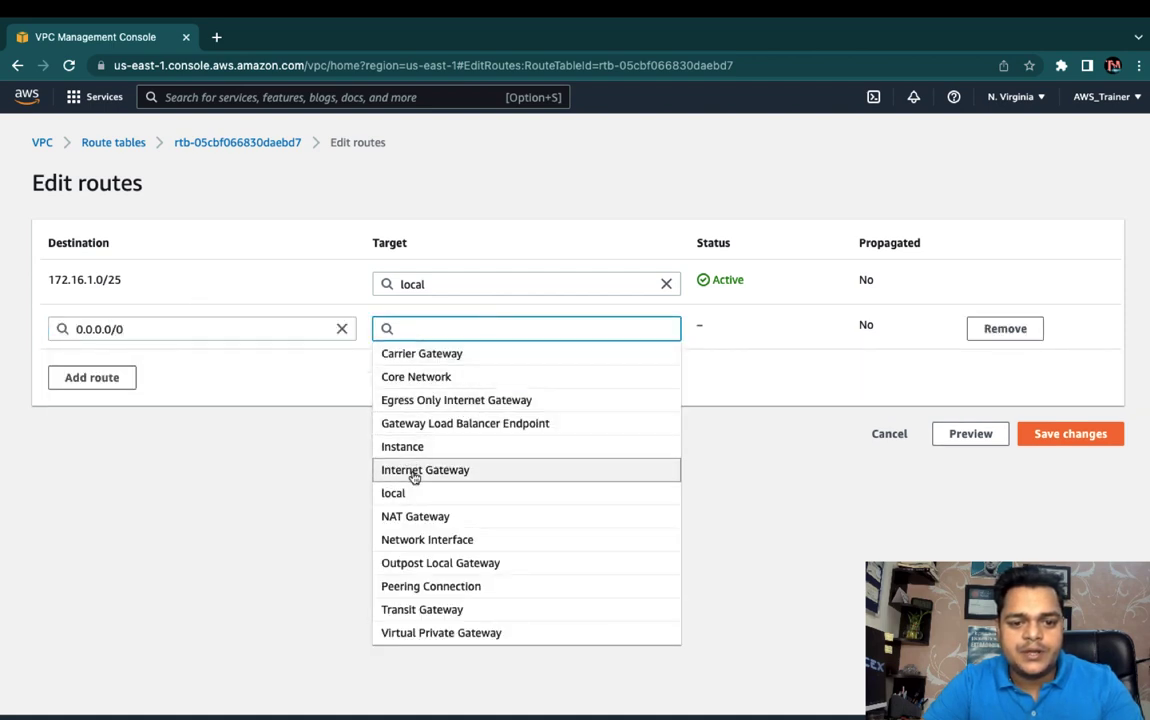
{"action": "key", "text": "ctrl+Left"}
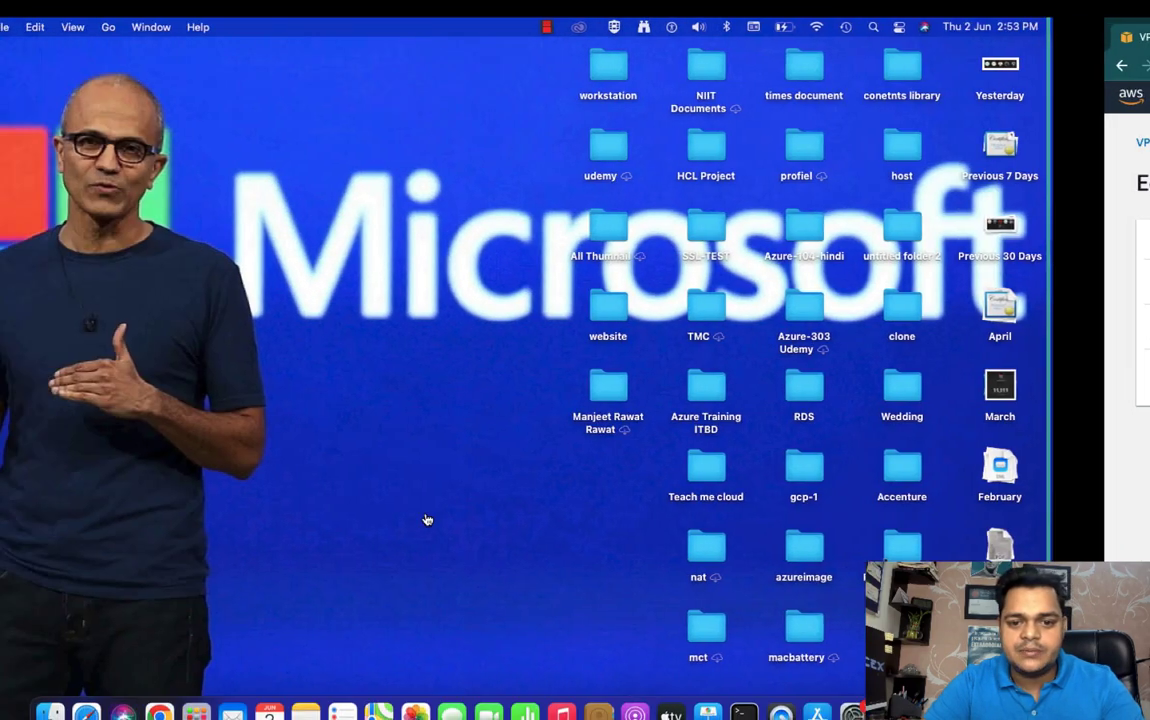
{"action": "left_click", "coordinate": [1005, 25]}
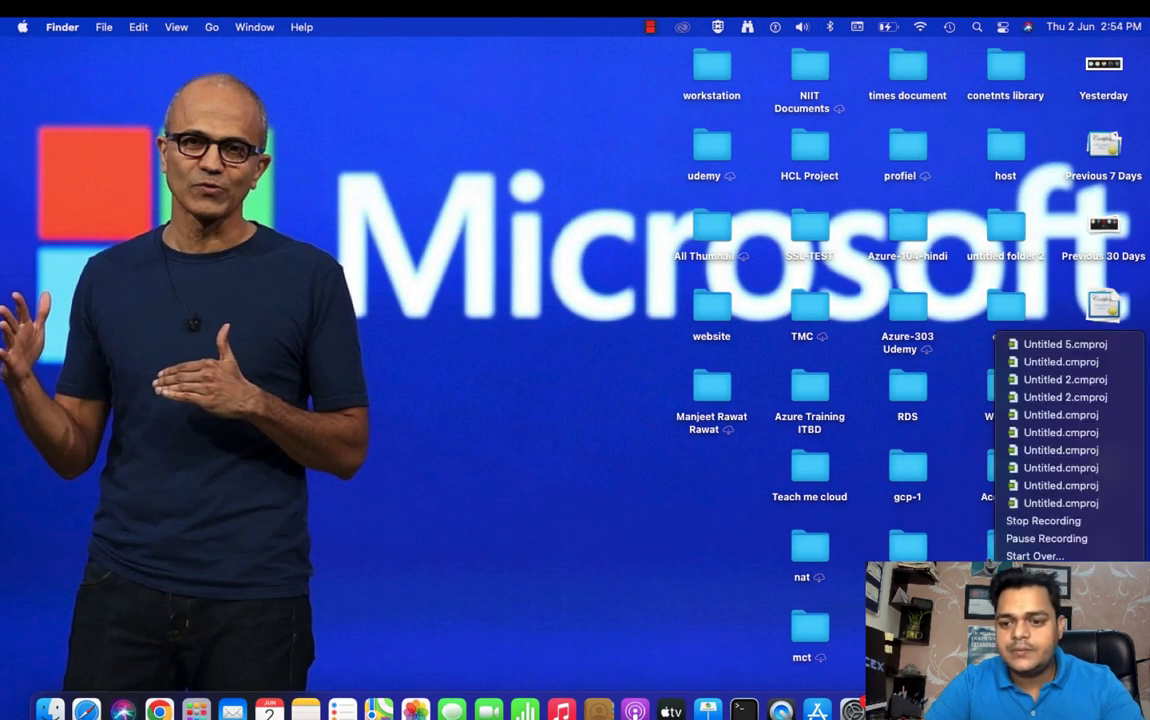
{"action": "left_click", "coordinate": [1020, 538]}
{"action": "key", "text": "ctrl+Right"}
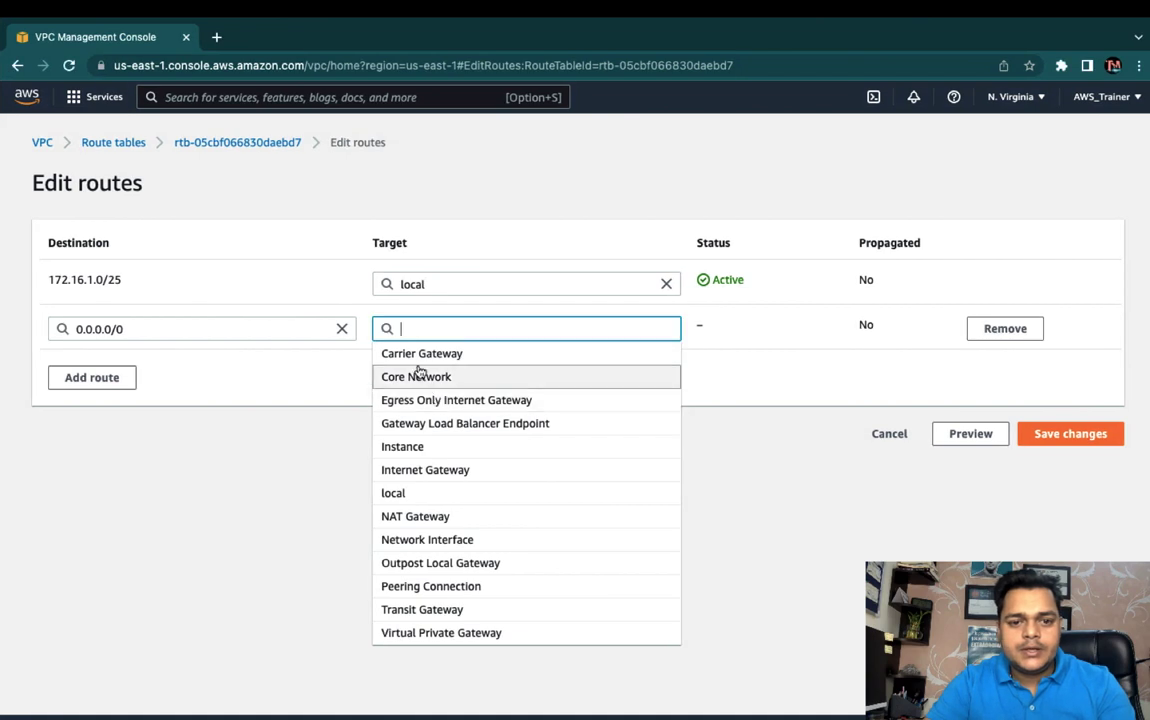
Target the 0.0.0.0/0 route at the Training-IGW internet gateway and save the route changes
{"action": "left_click", "coordinate": [426, 476]}
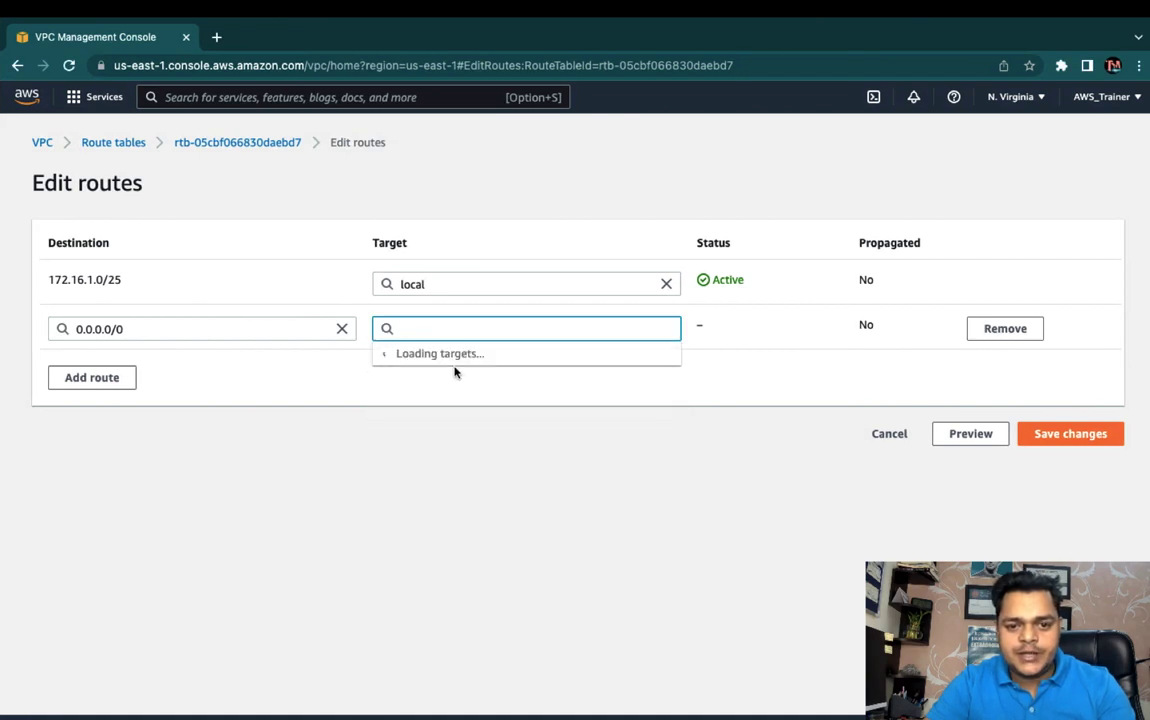
{"action": "left_click", "coordinate": [530, 354]}
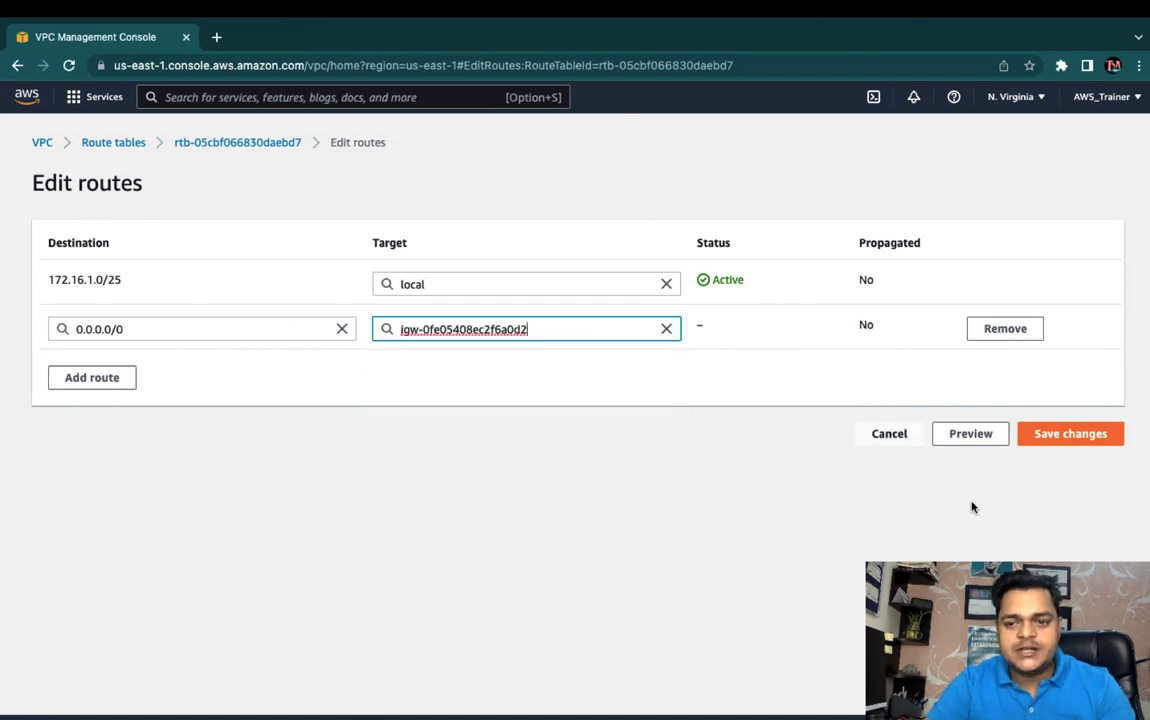
{"action": "left_click", "coordinate": [1080, 441]}
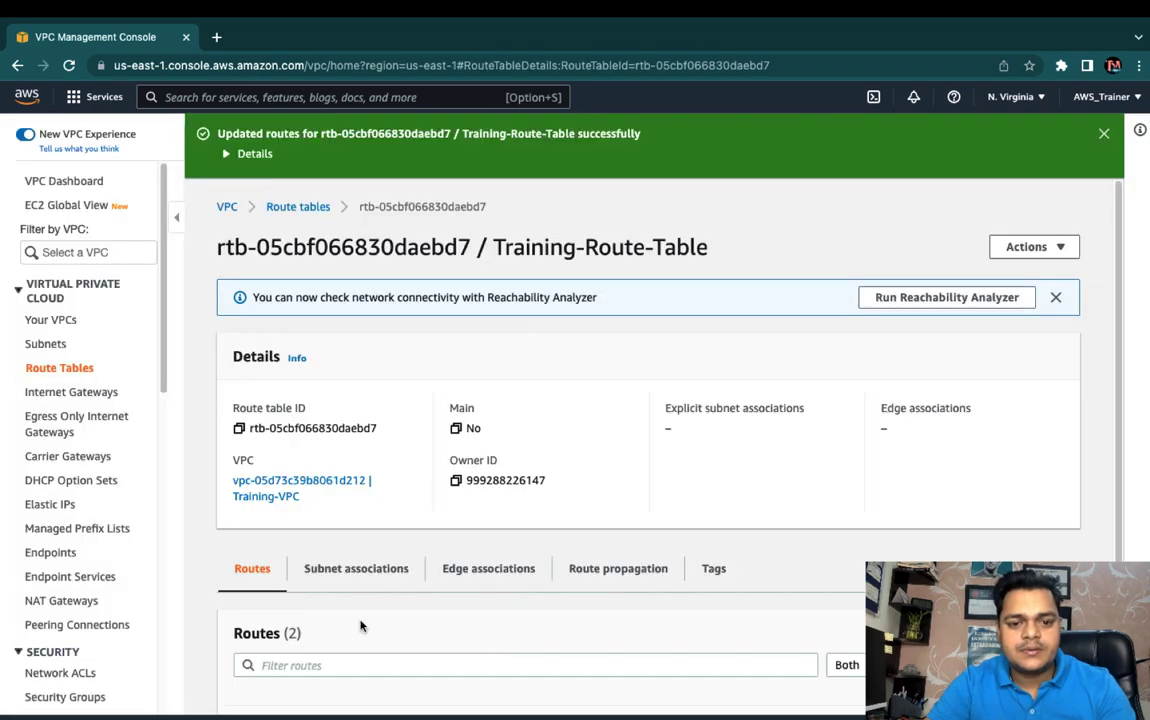
Associate Training-Subnet with Training-Route-Table and save the association
{"action": "left_click", "coordinate": [50, 344]}
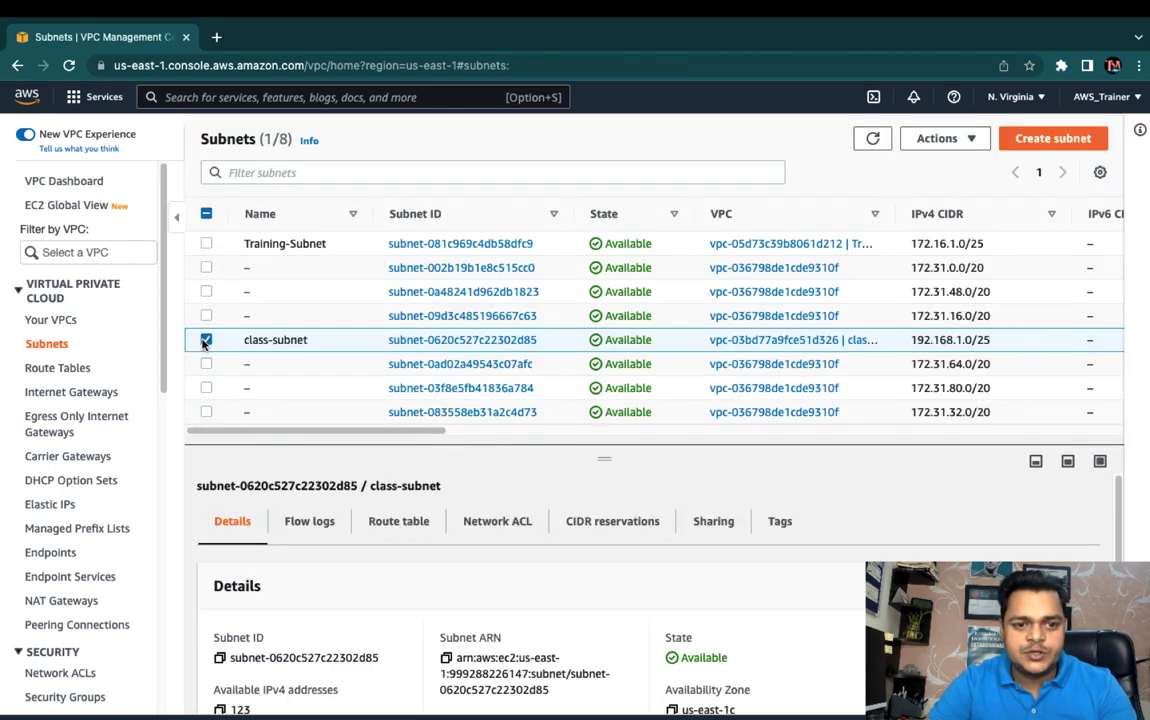
{"action": "left_click", "coordinate": [206, 340]}
{"action": "left_click", "coordinate": [278, 243]}
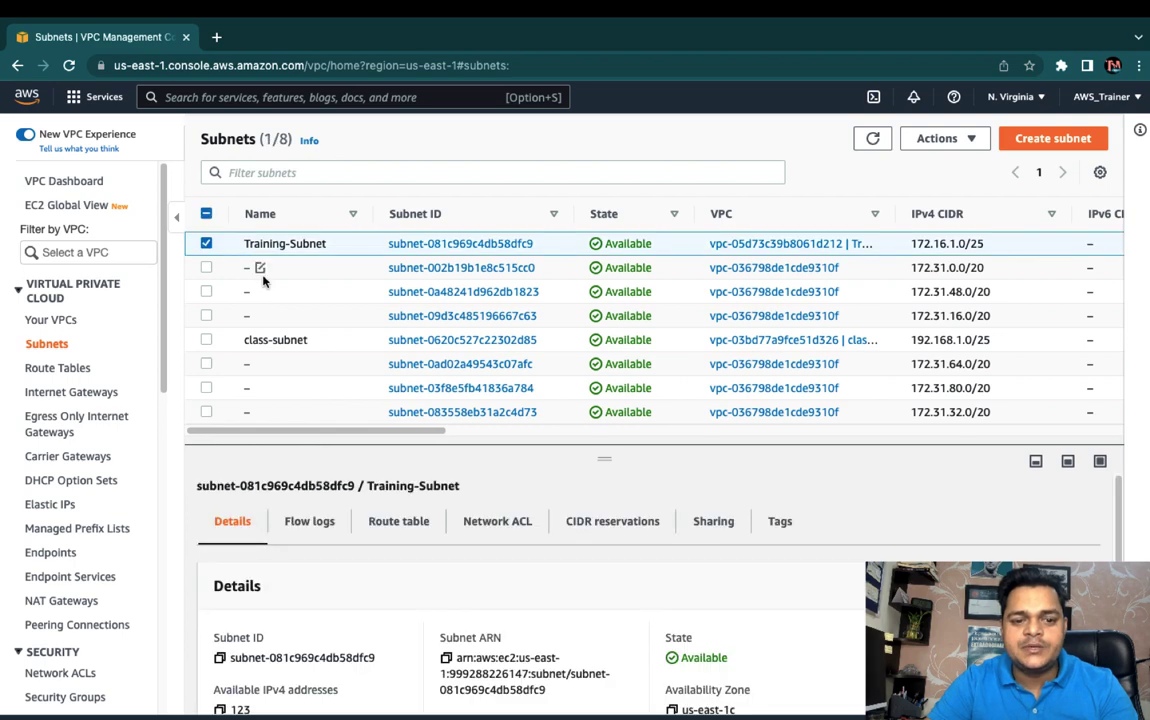
{"action": "left_click", "coordinate": [396, 537]}
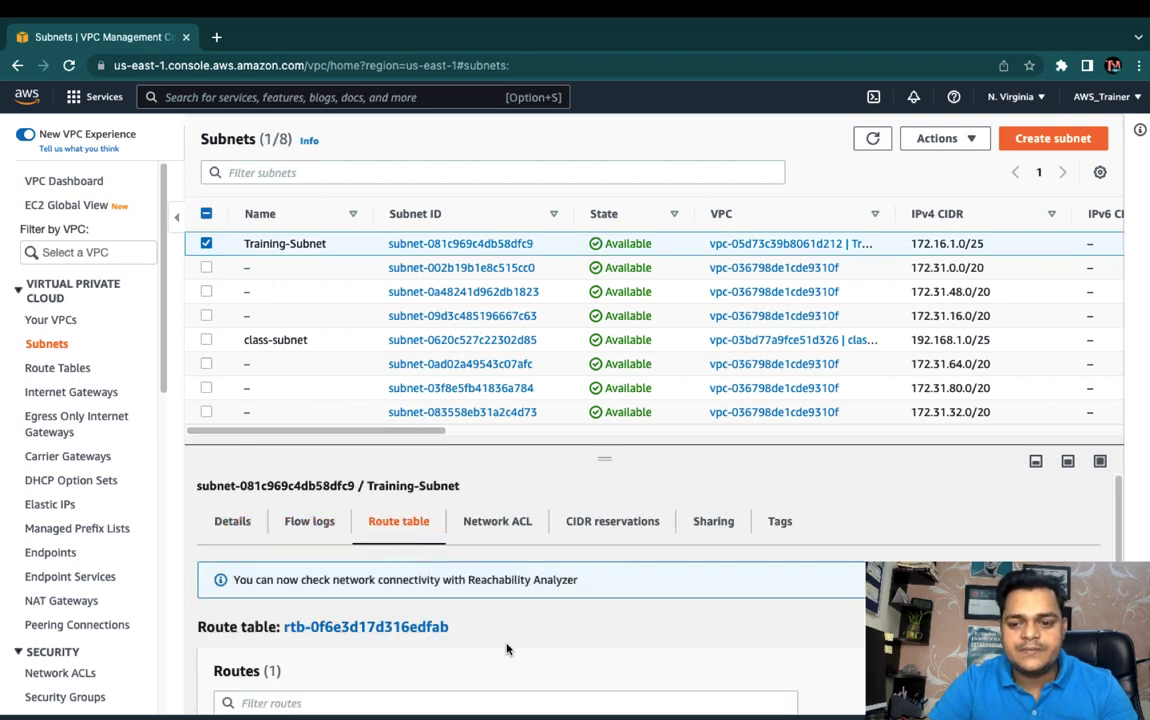
{"action": "scroll", "coordinate": [518, 639], "scroll_direction": "down", "scroll_amount": 1}
{"action": "left_click", "coordinate": [975, 545]}
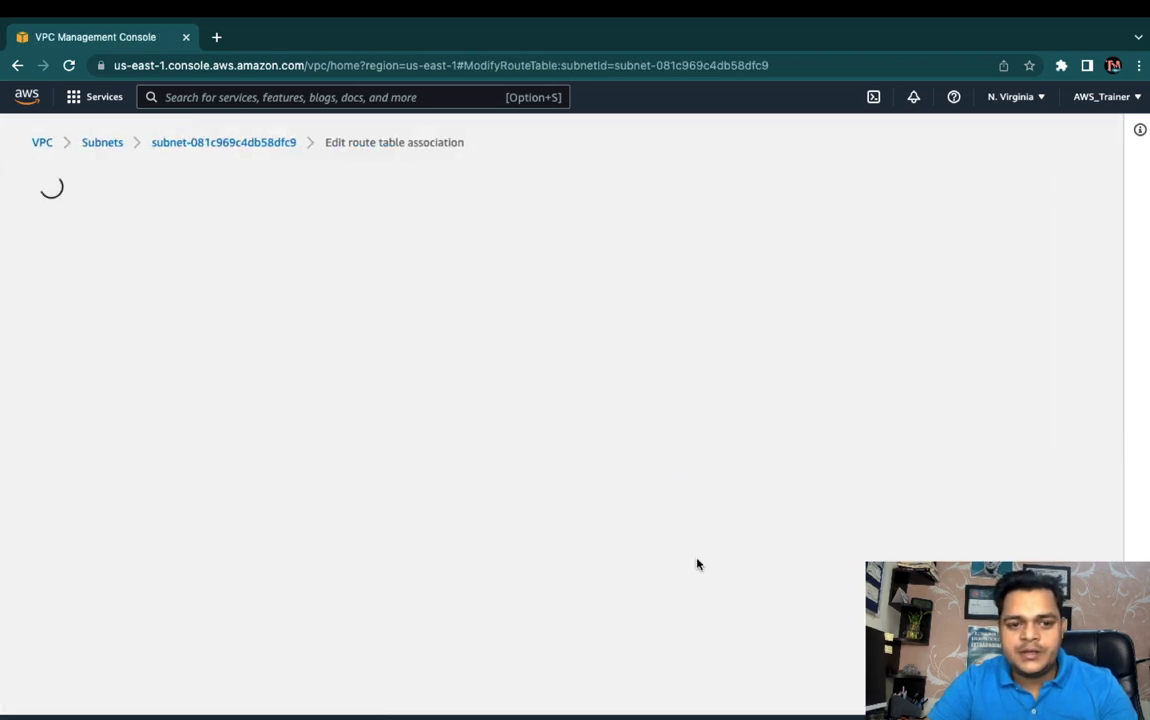
{"action": "left_click", "coordinate": [393, 356]}
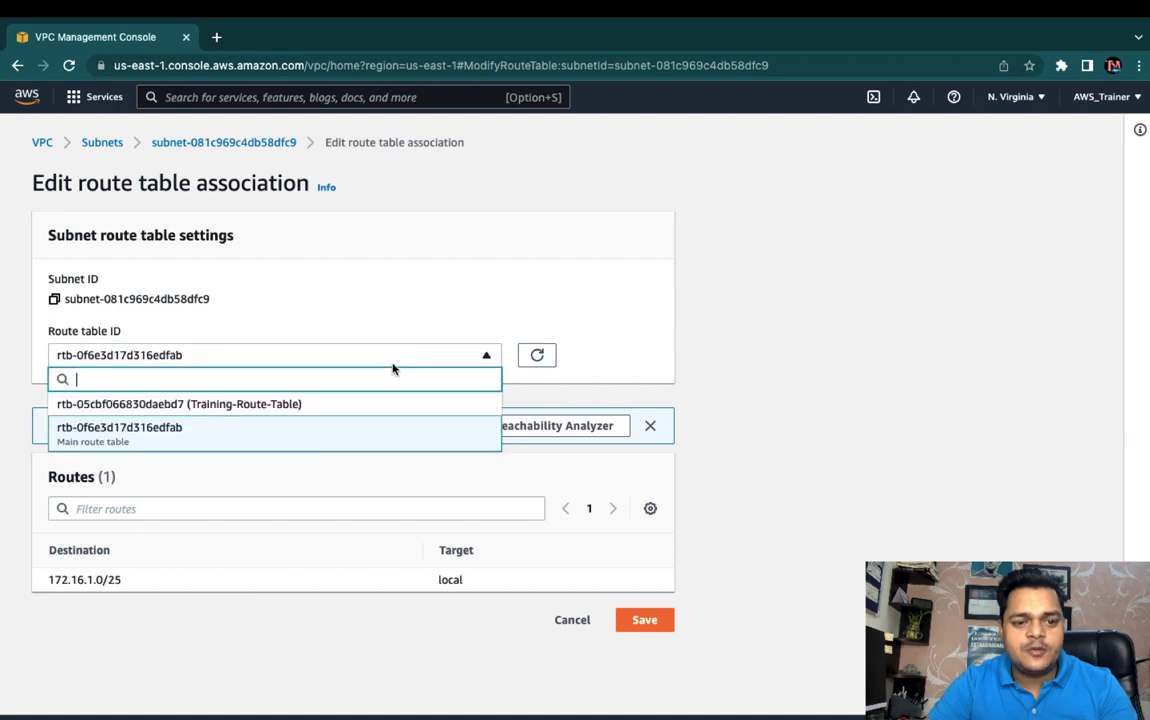
{"action": "left_click", "coordinate": [244, 406]}
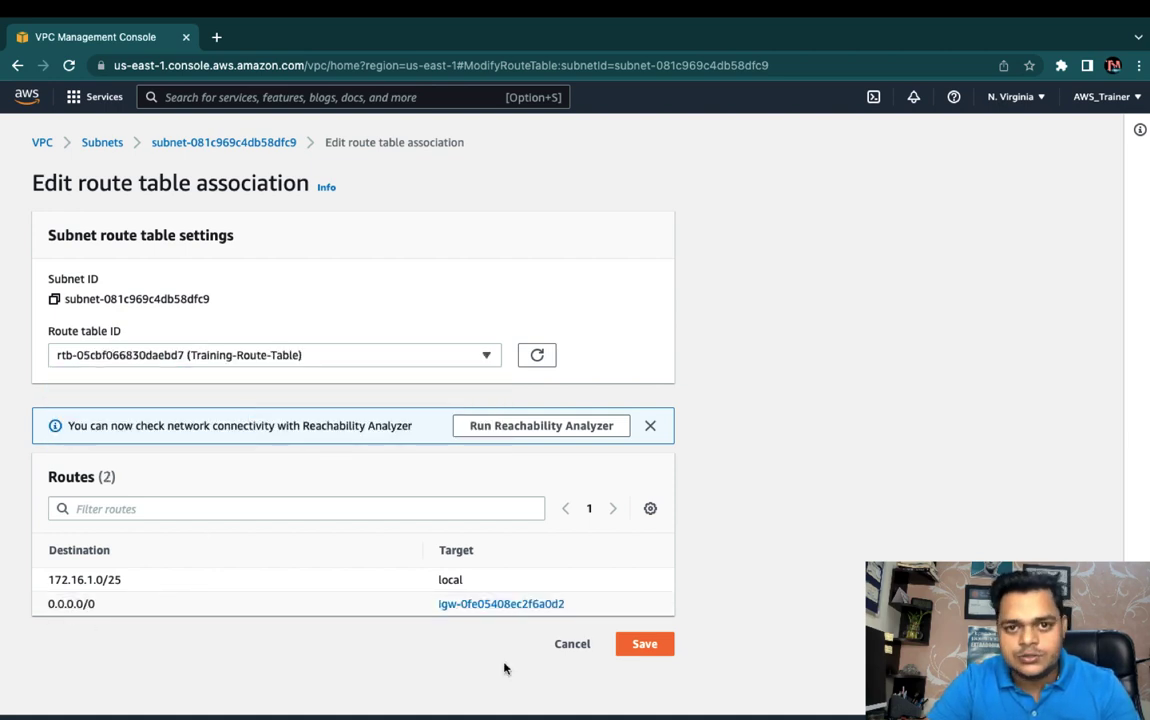
{"action": "left_click", "coordinate": [656, 648]}
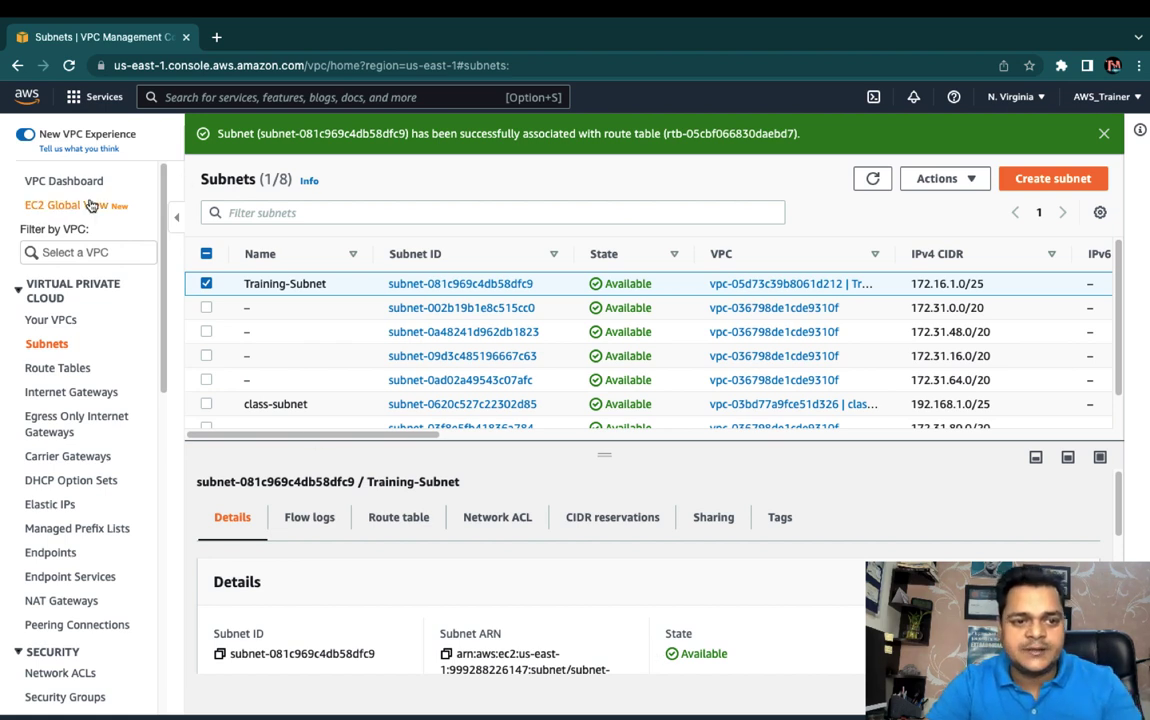
Open the EC2 instances list in a new browser tab and dismiss the welcome message
{"action": "right_click", "coordinate": [33, 104]}
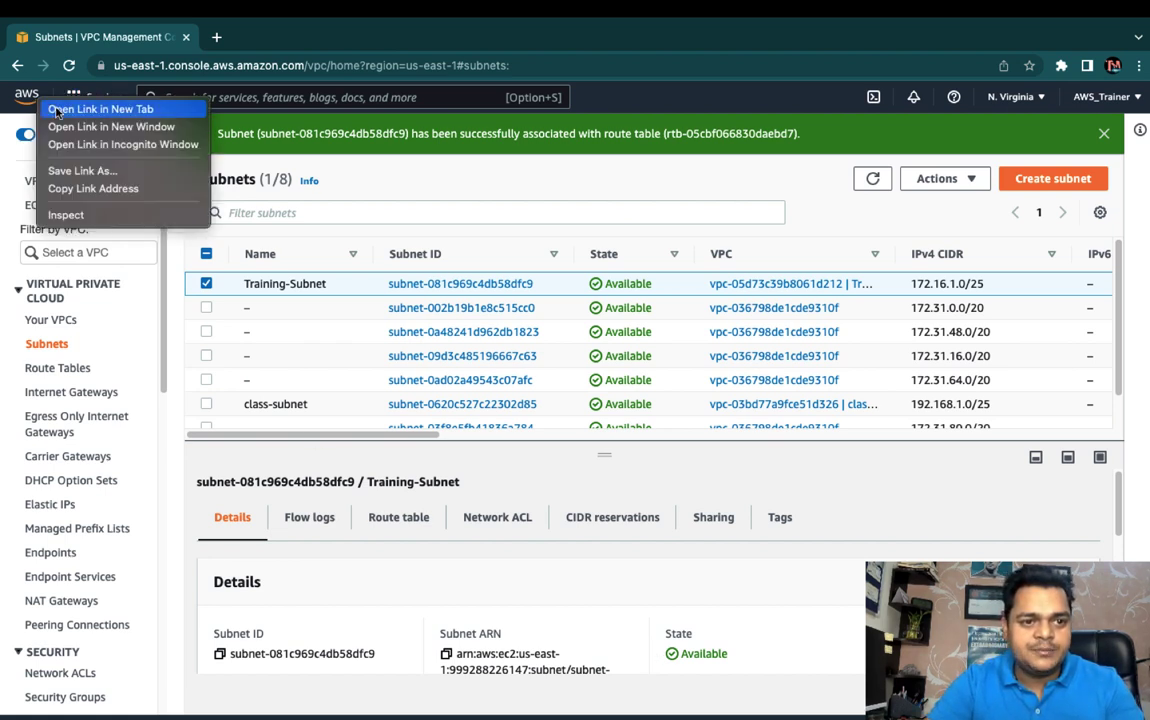
{"action": "left_click", "coordinate": [75, 109]}
{"action": "left_click", "coordinate": [267, 40]}
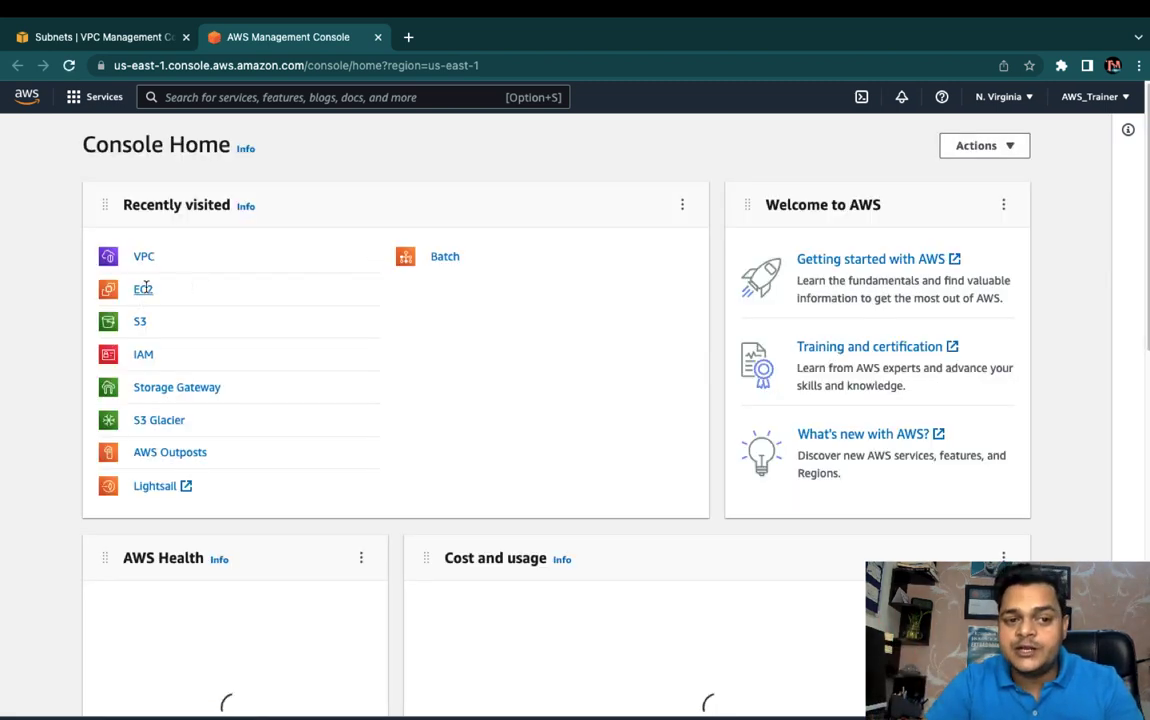
{"action": "left_click", "coordinate": [144, 290]}
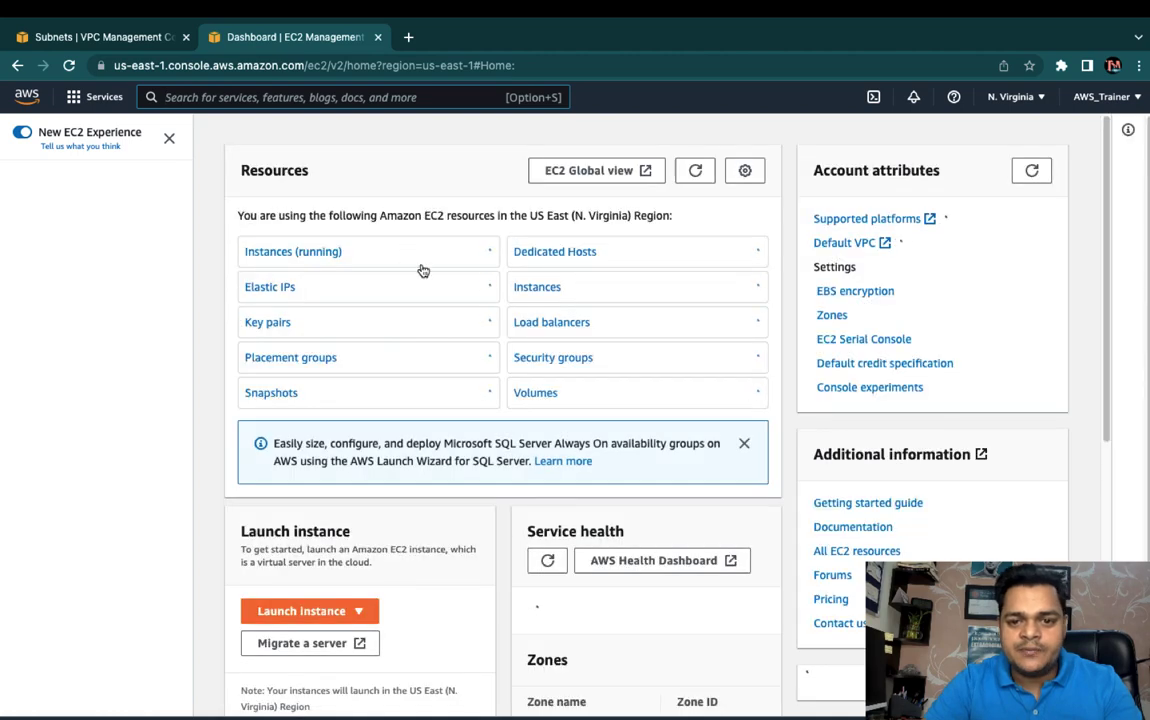
{"action": "left_click", "coordinate": [540, 289]}
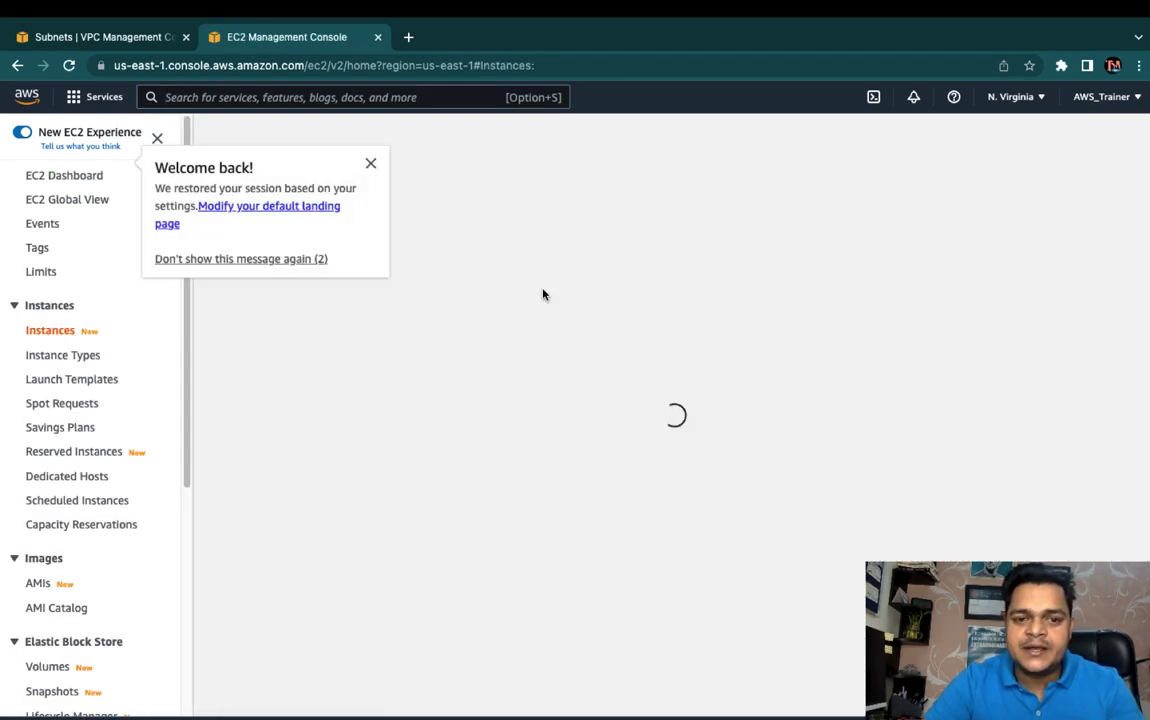
{"action": "left_click", "coordinate": [370, 162]}
{"action": "left_click", "coordinate": [367, 160]}
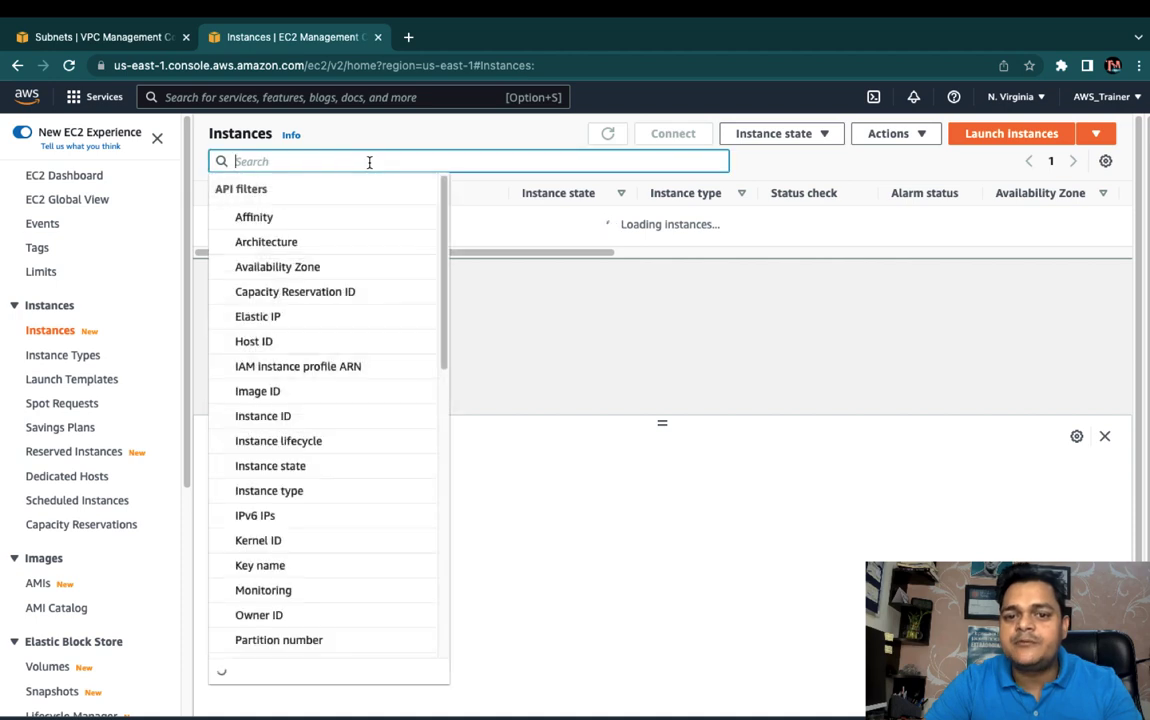
{"action": "left_click", "coordinate": [722, 320]}
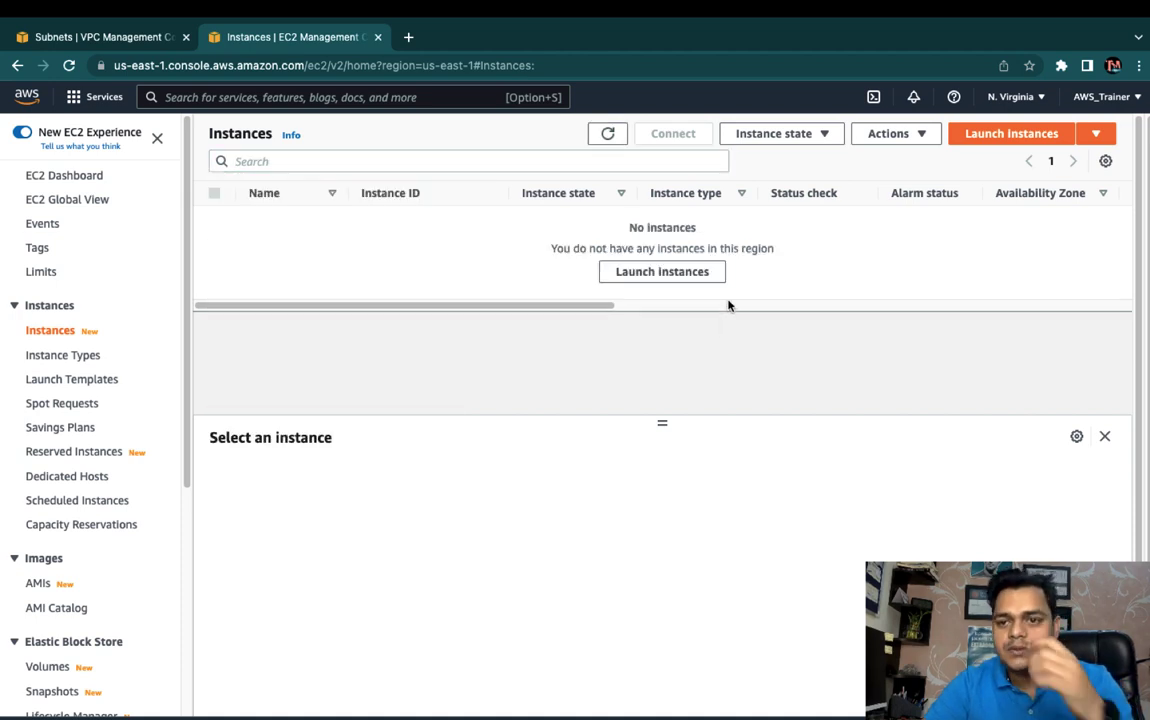
Start launching an EC2 instance from the Microsoft Windows Server 2012 R2 Base image
{"action": "left_click", "coordinate": [669, 273]}
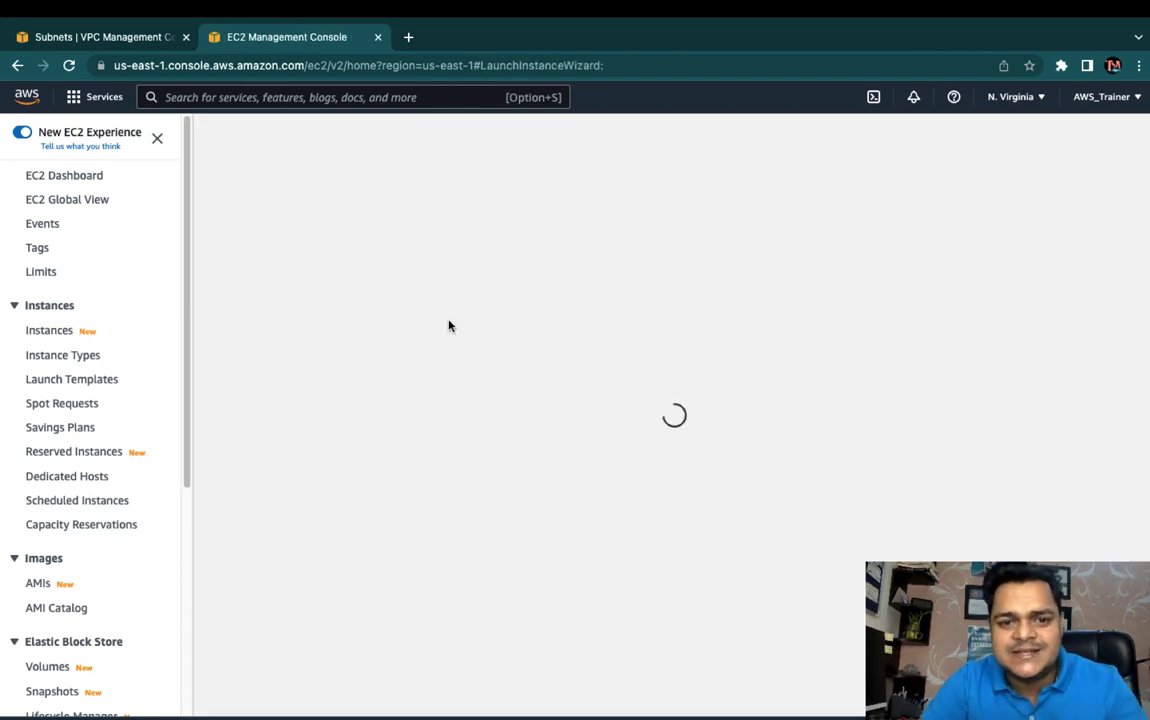
{"action": "scroll", "coordinate": [430, 460], "scroll_direction": "down", "scroll_amount": 10}
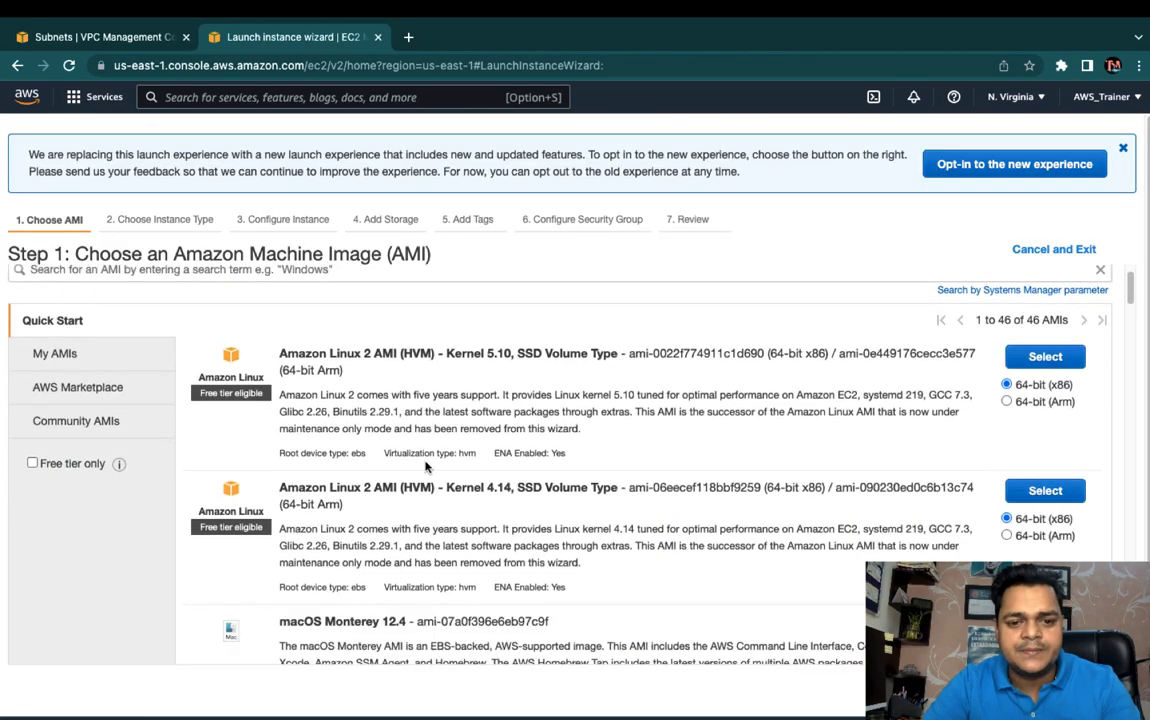
{"action": "scroll", "coordinate": [425, 467], "scroll_direction": "down", "scroll_amount": 10}
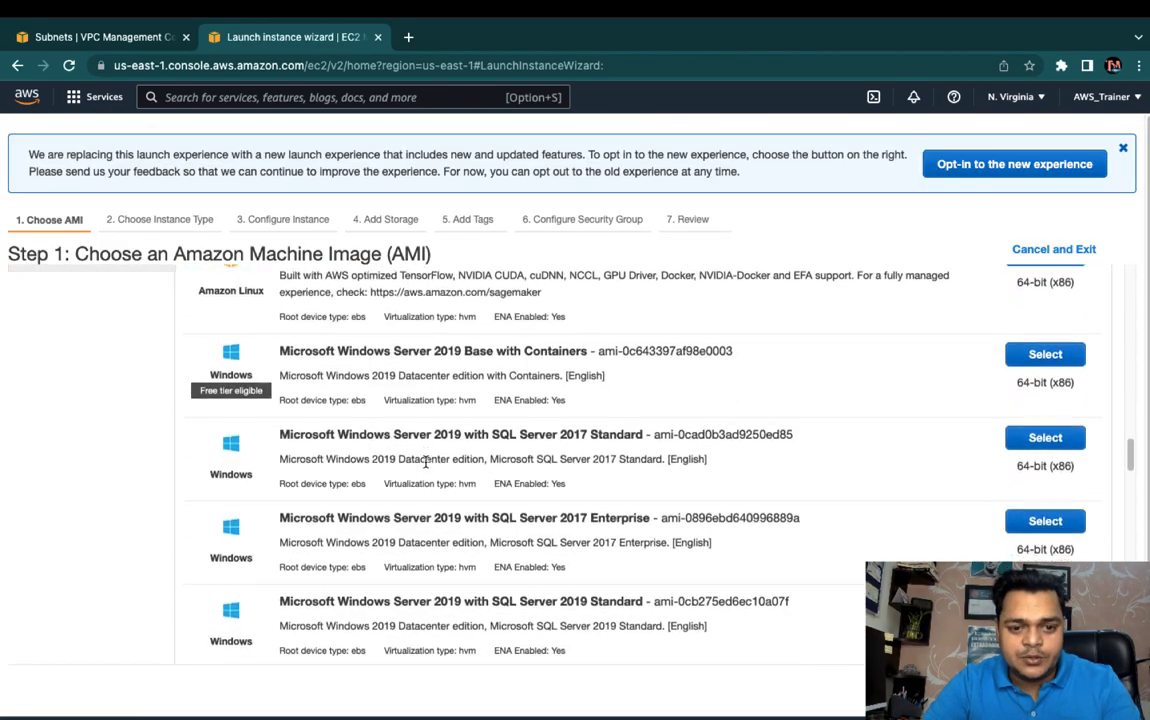
{"action": "scroll", "coordinate": [425, 467], "scroll_direction": "down", "scroll_amount": 10}
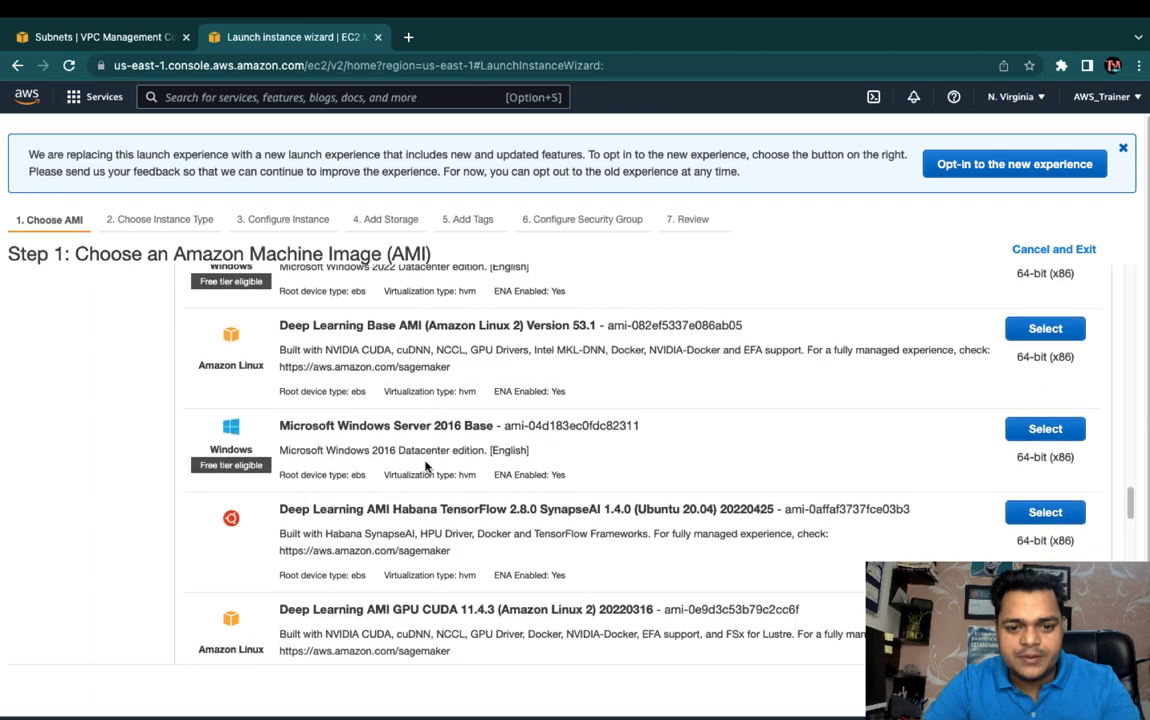
{"action": "scroll", "coordinate": [425, 467], "scroll_direction": "down", "scroll_amount": 10}
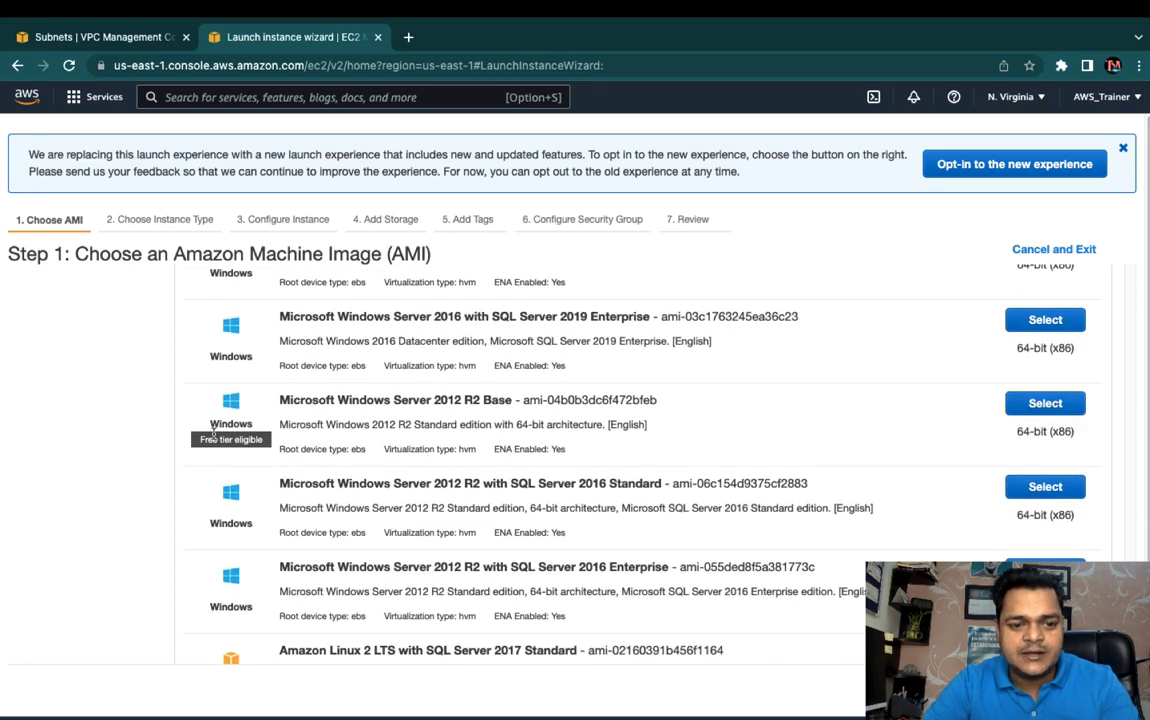
{"action": "left_click", "coordinate": [1010, 403]}
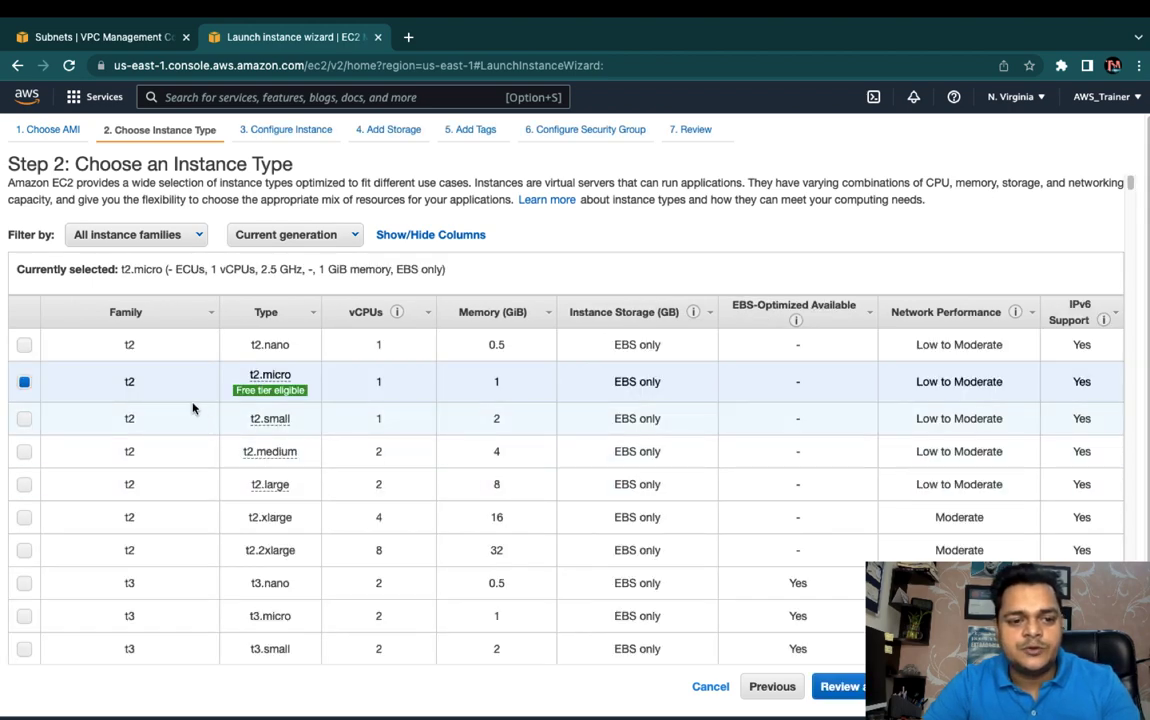
Accept the t2.micro instance type and set the instance's network to class-vpc
{"action": "mouse_move", "coordinate": [270, 390]}
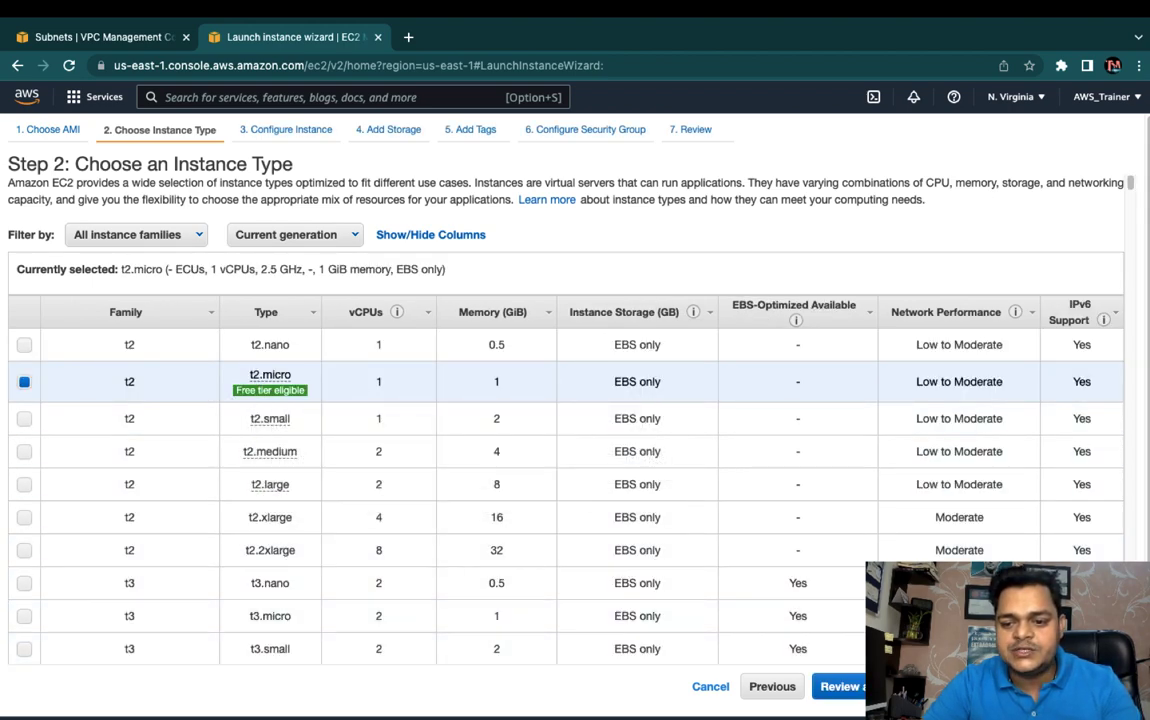
{"action": "left_click", "coordinate": [1045, 686]}
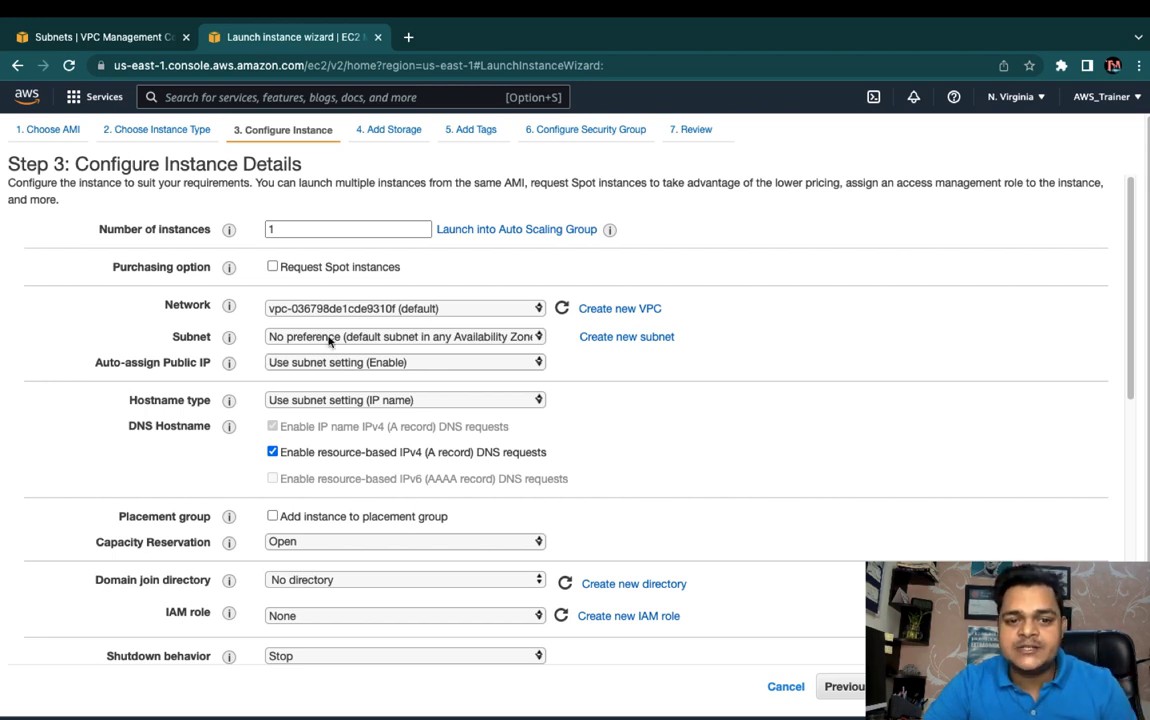
{"action": "left_click", "coordinate": [469, 313]}
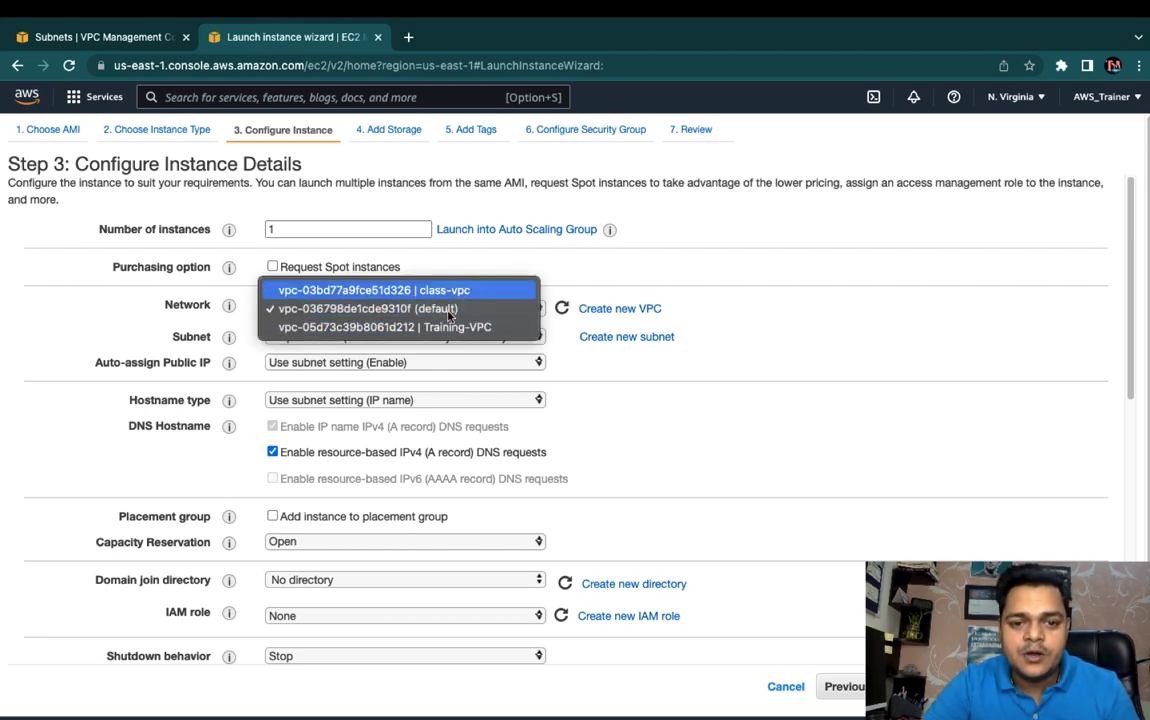
{"action": "left_click", "coordinate": [433, 293]}
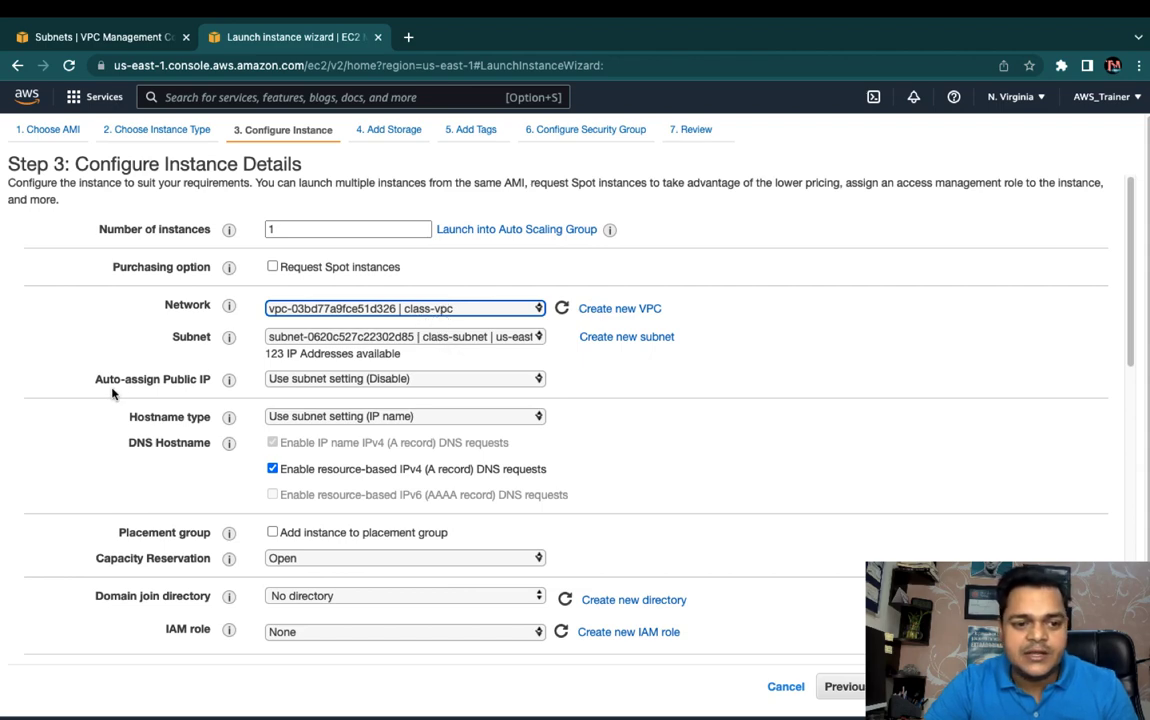
Enable auto-assigned public IP for the instance and accept the default storage, tags and security group through to the launch review
{"action": "left_click_drag", "start_coordinate": [97, 380], "coordinate": [174, 384]}
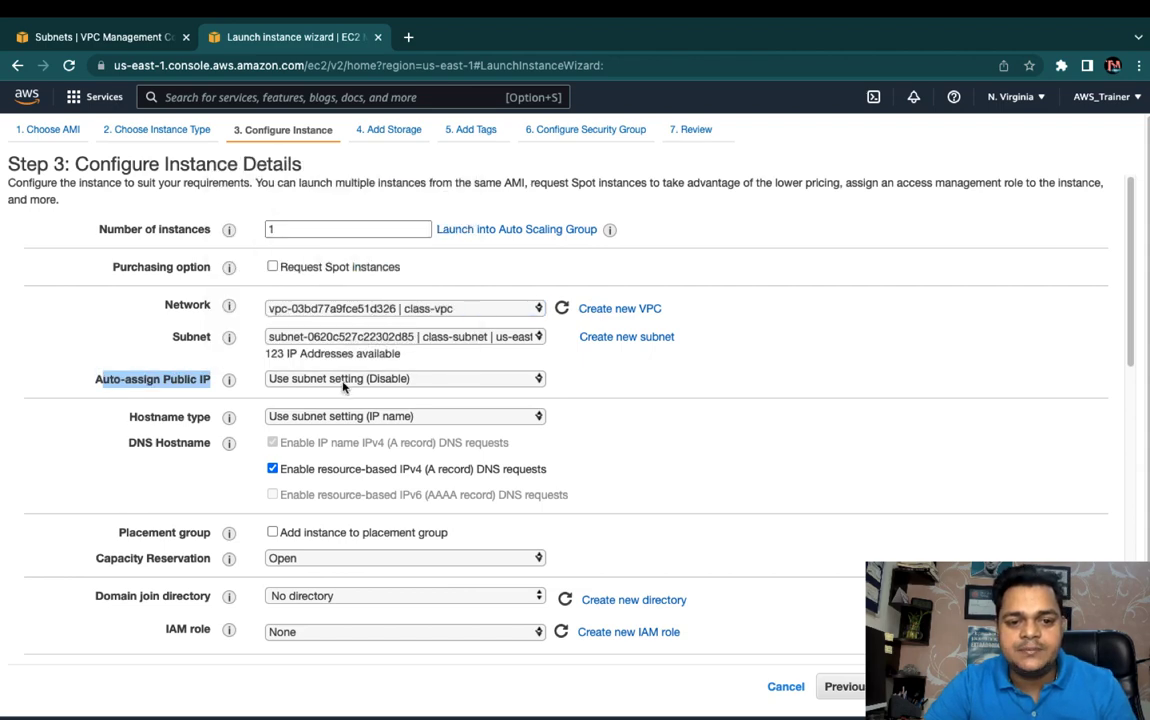
{"action": "left_click", "coordinate": [300, 378]}
{"action": "left_click", "coordinate": [300, 397]}
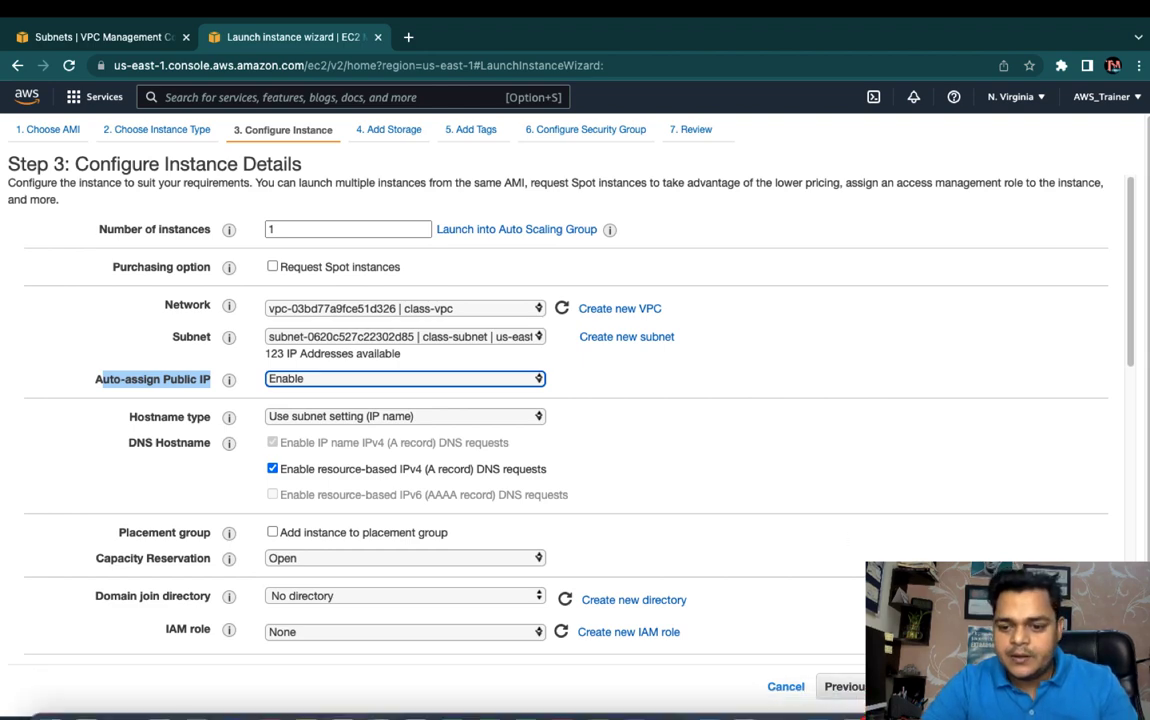
{"action": "left_click", "coordinate": [1085, 686]}
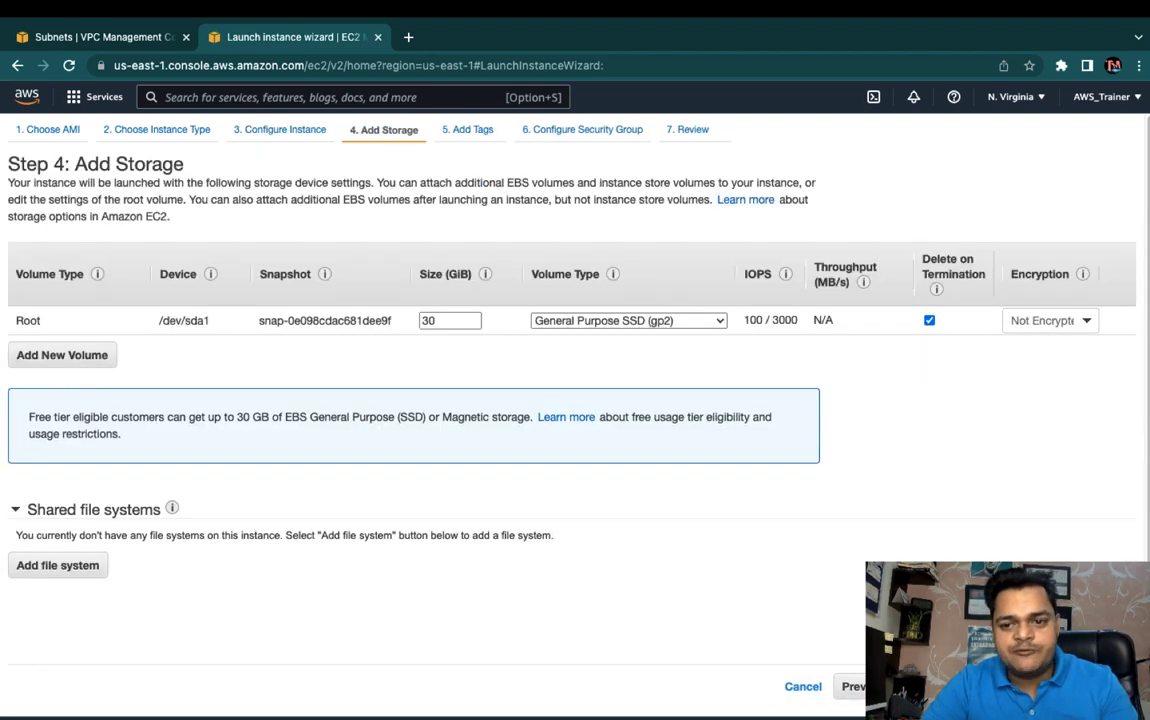
{"action": "left_click", "coordinate": [1085, 686]}
{"action": "left_click", "coordinate": [1085, 686]}
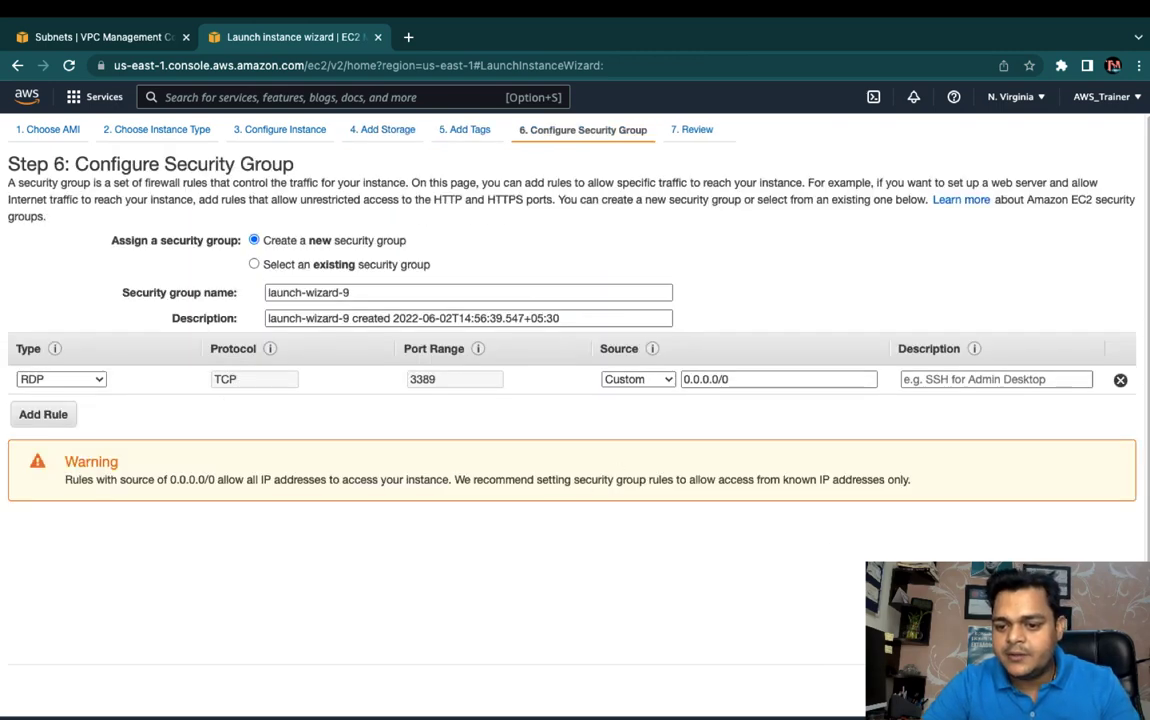
{"action": "left_click", "coordinate": [1097, 686]}
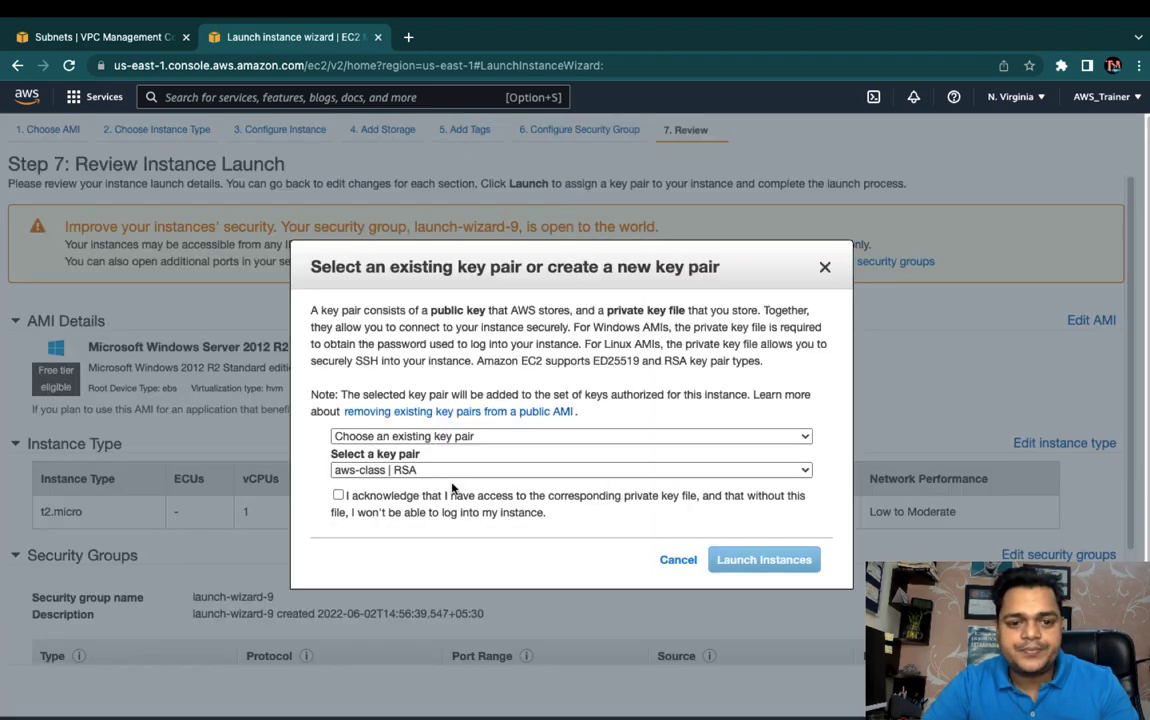
Create a new RSA key pair named vpc-peering for the instance and download its private key file
{"action": "left_click", "coordinate": [340, 437]}
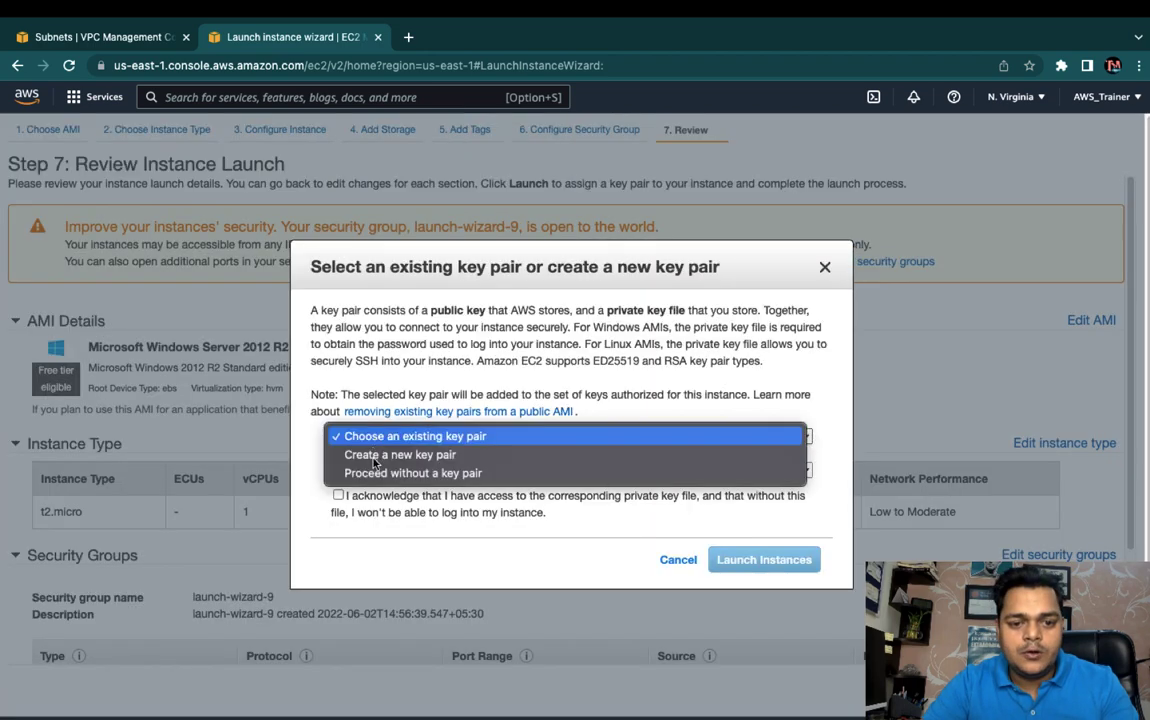
{"action": "key", "text": "Escape"}
{"action": "left_click", "coordinate": [354, 461]}
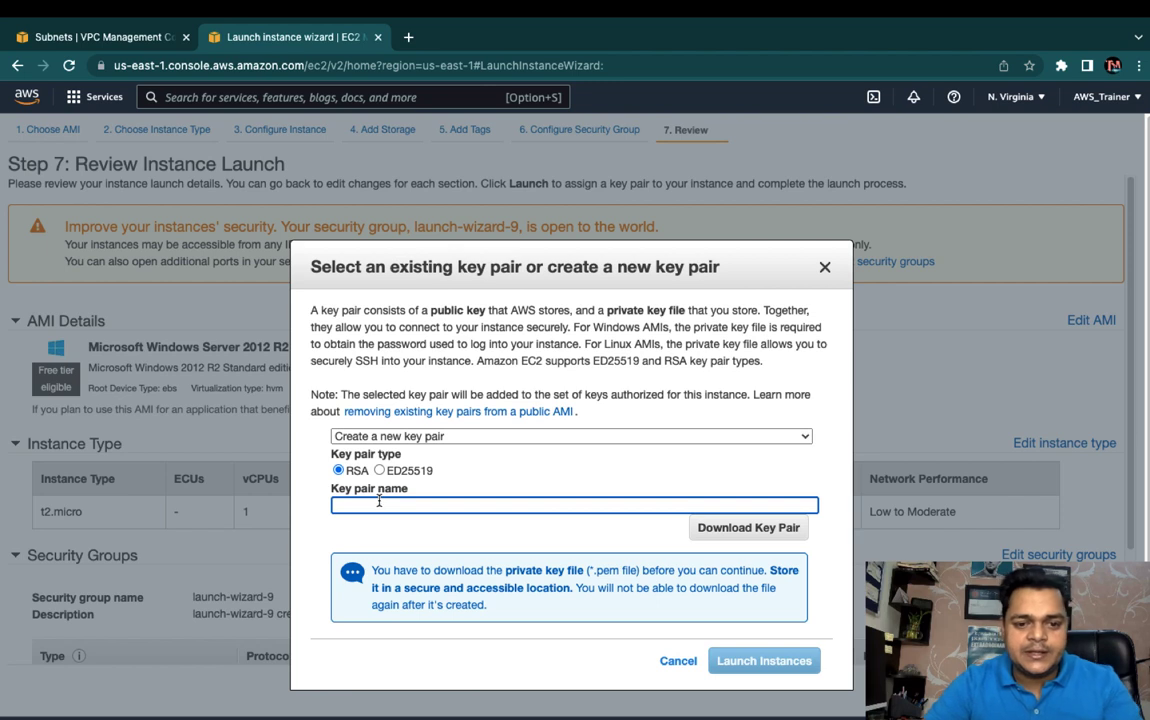
{"action": "type", "text": "vp"}
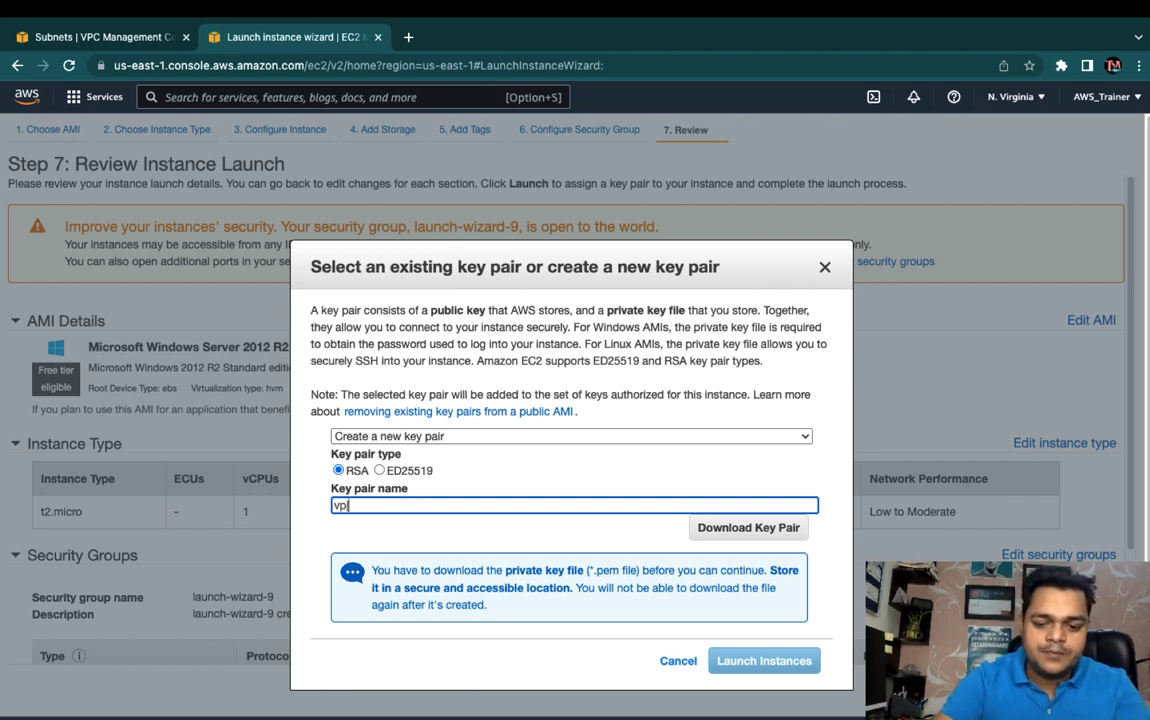
{"action": "key", "text": "BackSpace"}
{"action": "key", "text": "BackSpace"}
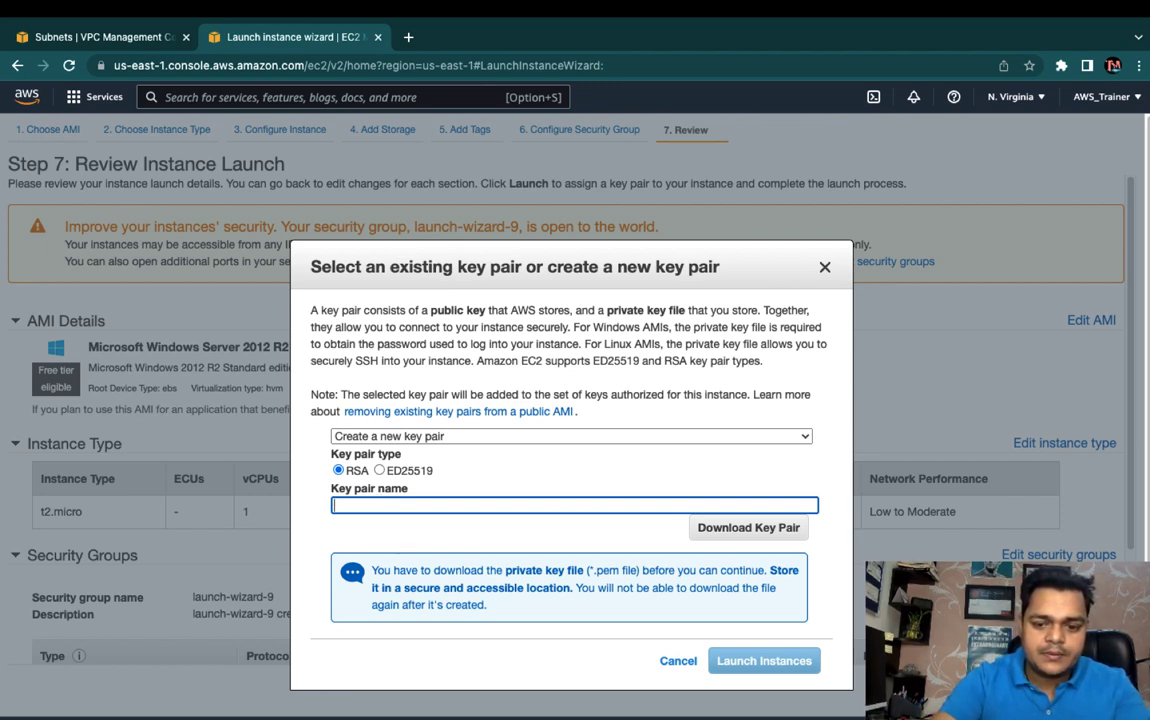
{"action": "type", "text": "pc-"}
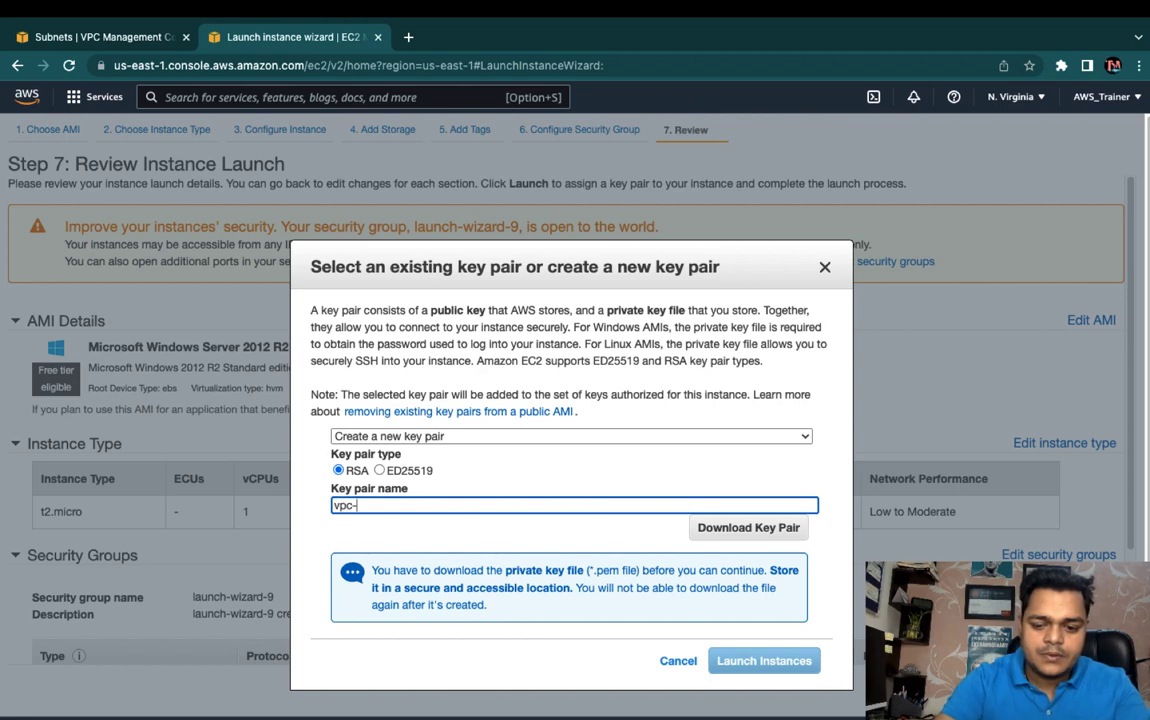
{"action": "type", "text": "peering"}
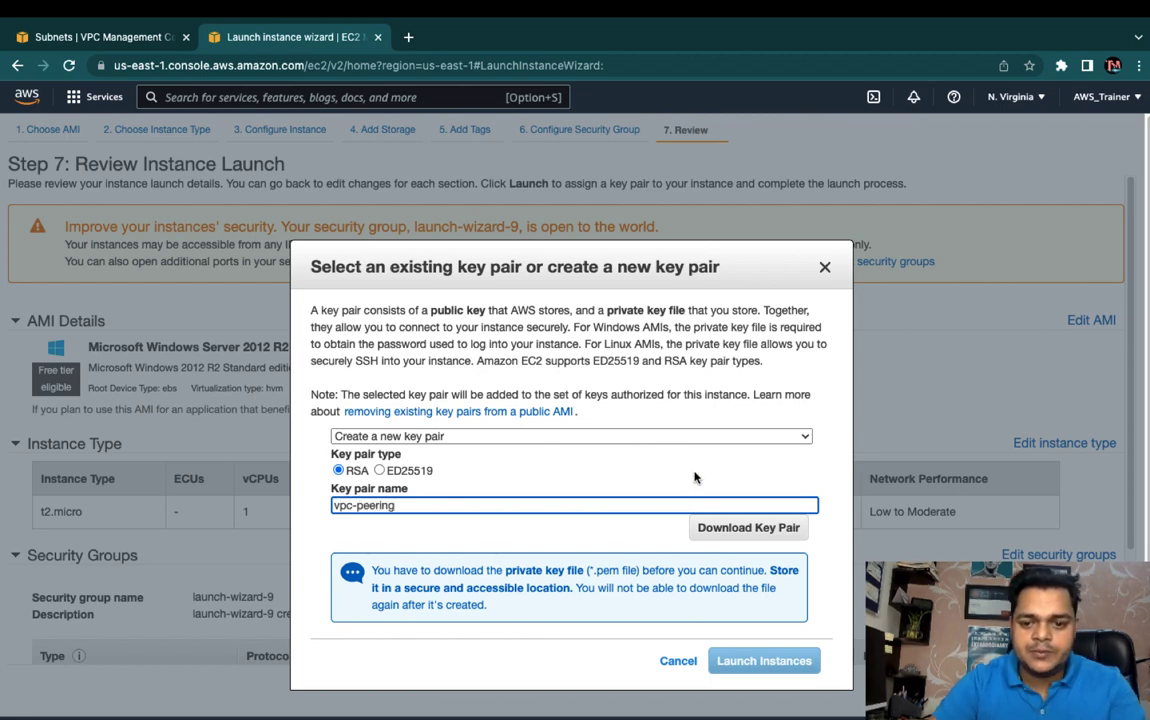
{"action": "left_click", "coordinate": [723, 529]}
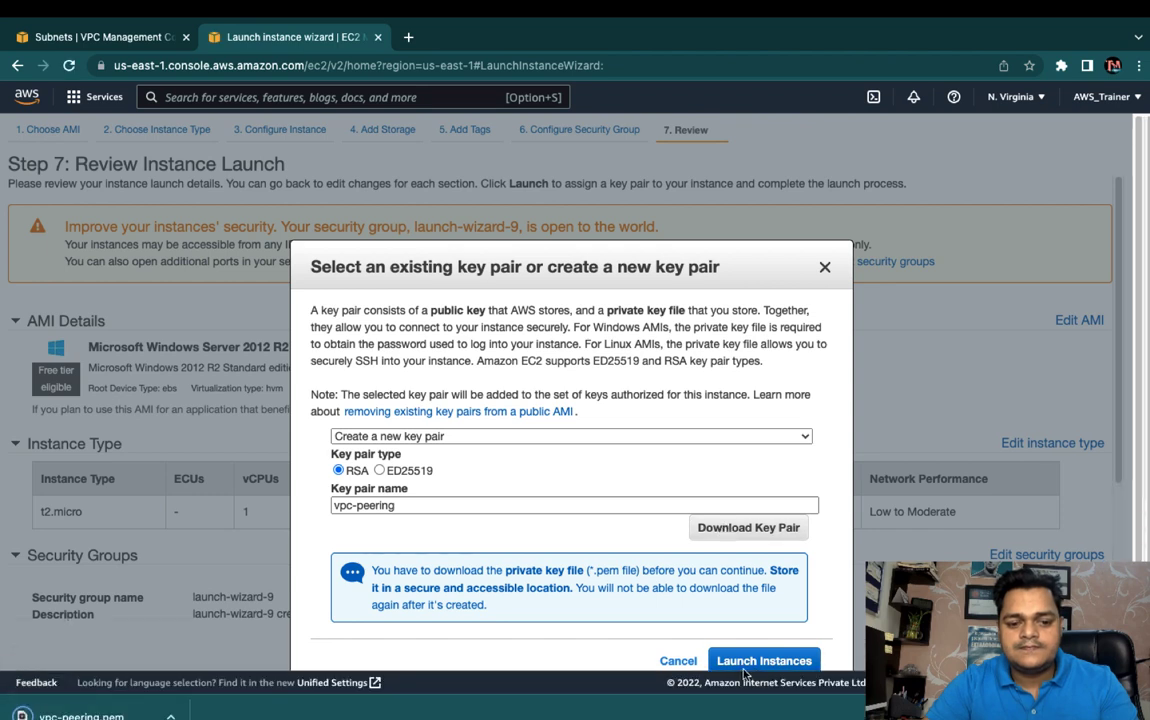
Launch the class-vpc instance and return to the instances list
{"action": "left_click", "coordinate": [746, 662]}
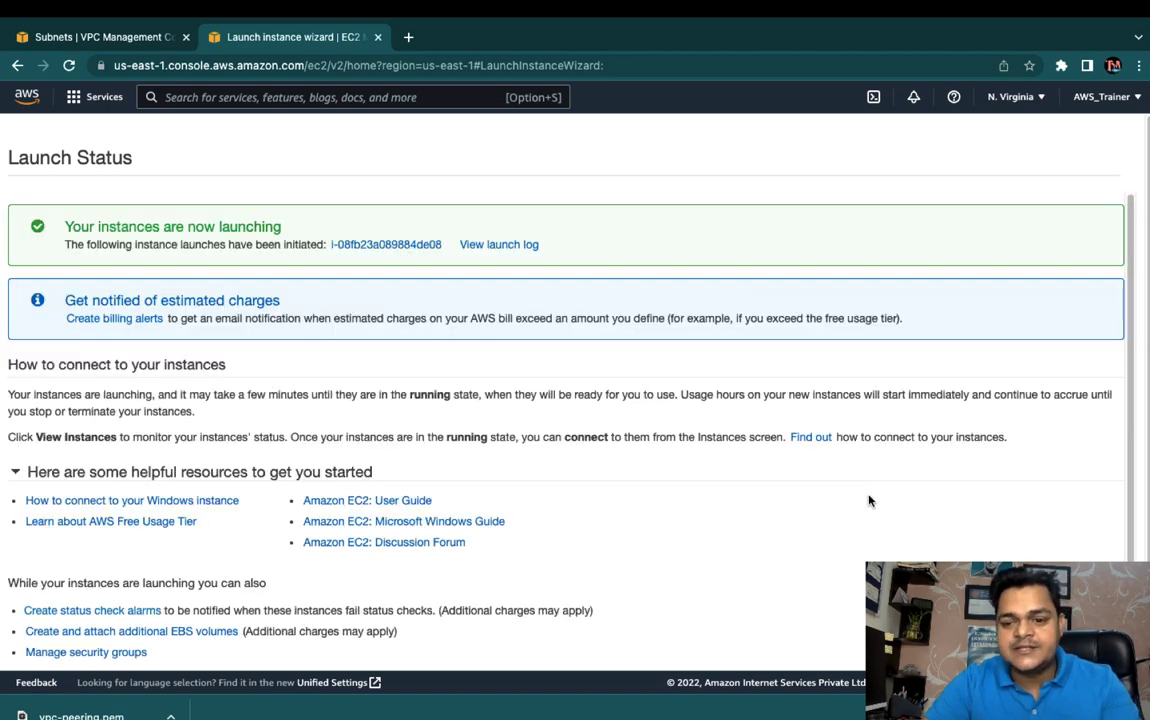
{"action": "scroll", "coordinate": [869, 501], "scroll_direction": "down", "scroll_amount": 1}
{"action": "left_click", "coordinate": [1079, 645]}
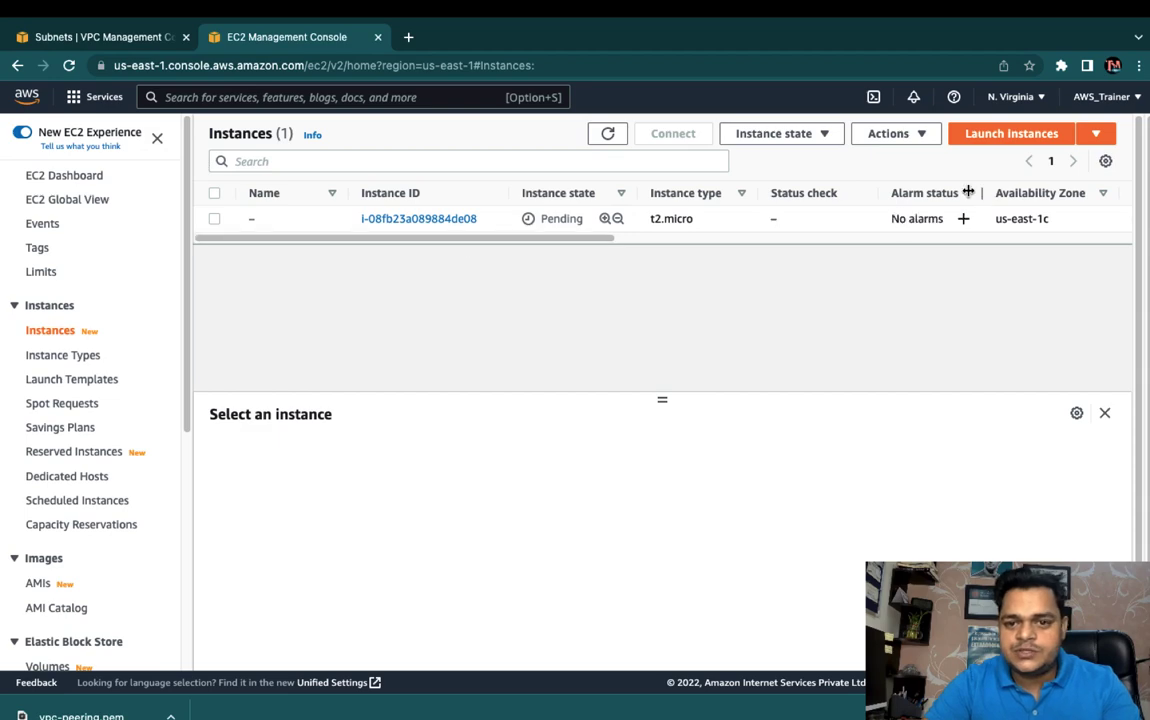
Start launching a second EC2 instance from the Microsoft Windows Server 2012 R2 Base image
{"action": "left_click", "coordinate": [1013, 134]}
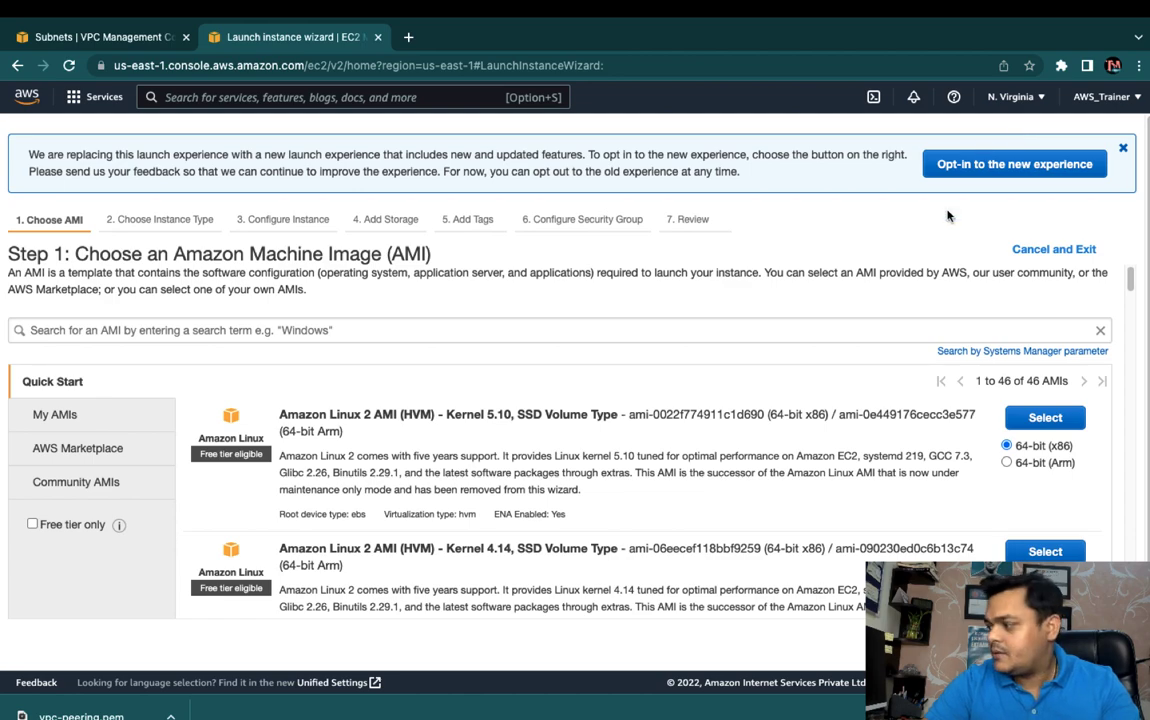
{"action": "scroll", "coordinate": [599, 437], "scroll_direction": "down", "scroll_amount": 8}
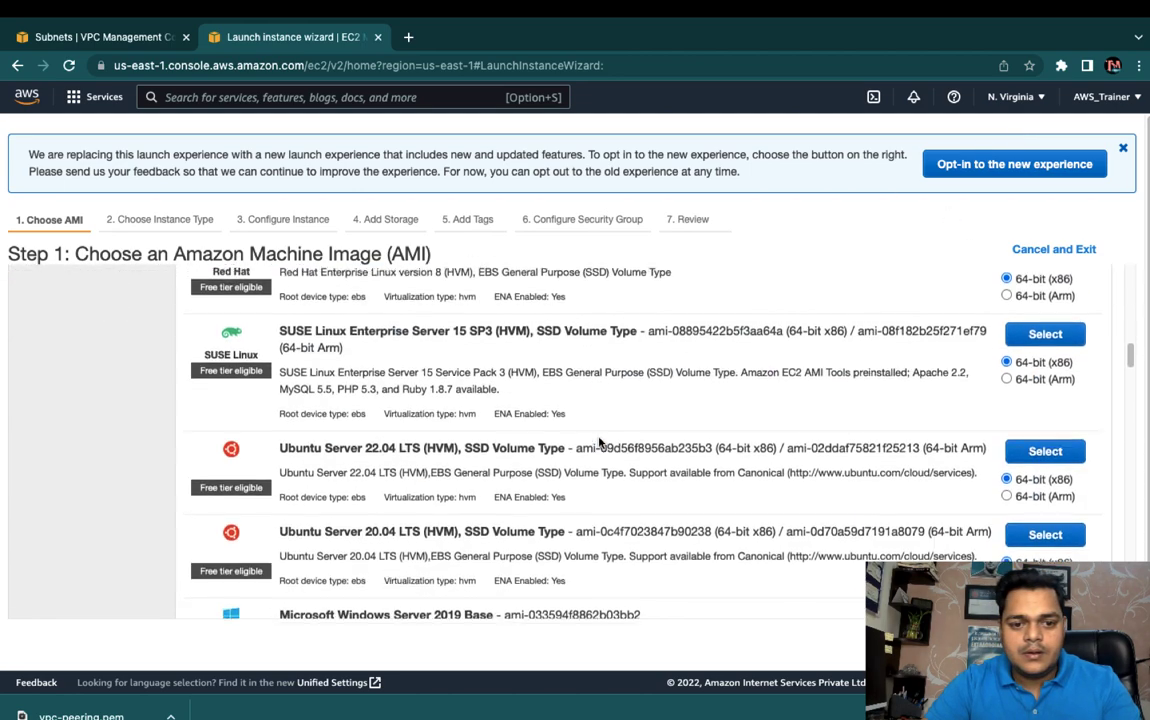
{"action": "scroll", "coordinate": [599, 437], "scroll_direction": "down", "scroll_amount": 15}
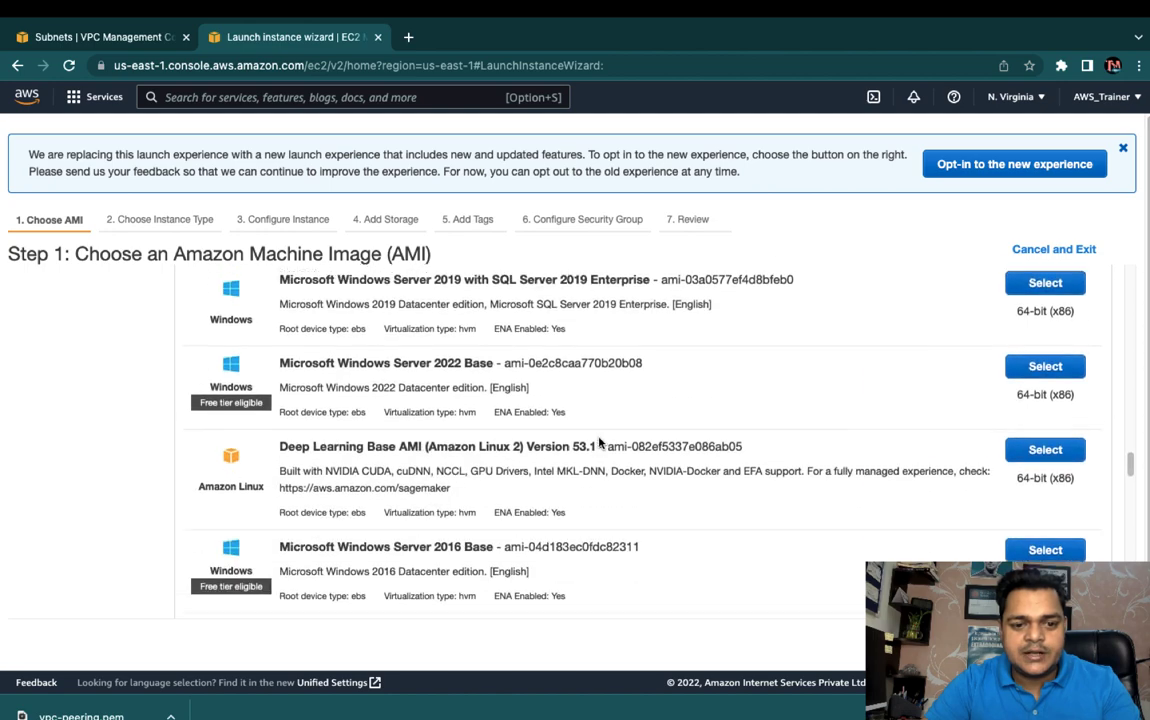
{"action": "scroll", "coordinate": [599, 437], "scroll_direction": "down", "scroll_amount": 1}
{"action": "scroll", "coordinate": [599, 437], "scroll_direction": "up", "scroll_amount": 2}
{"action": "scroll", "coordinate": [600, 440], "scroll_direction": "down", "scroll_amount": 10}
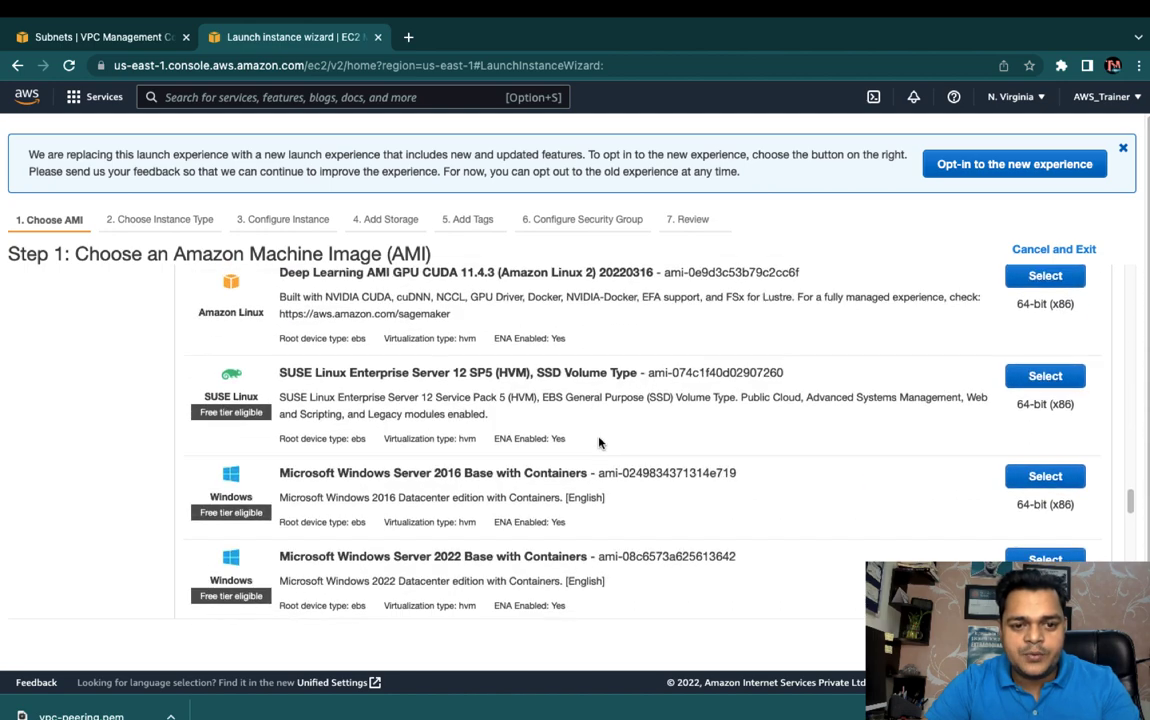
{"action": "scroll", "coordinate": [600, 443], "scroll_direction": "down", "scroll_amount": 15}
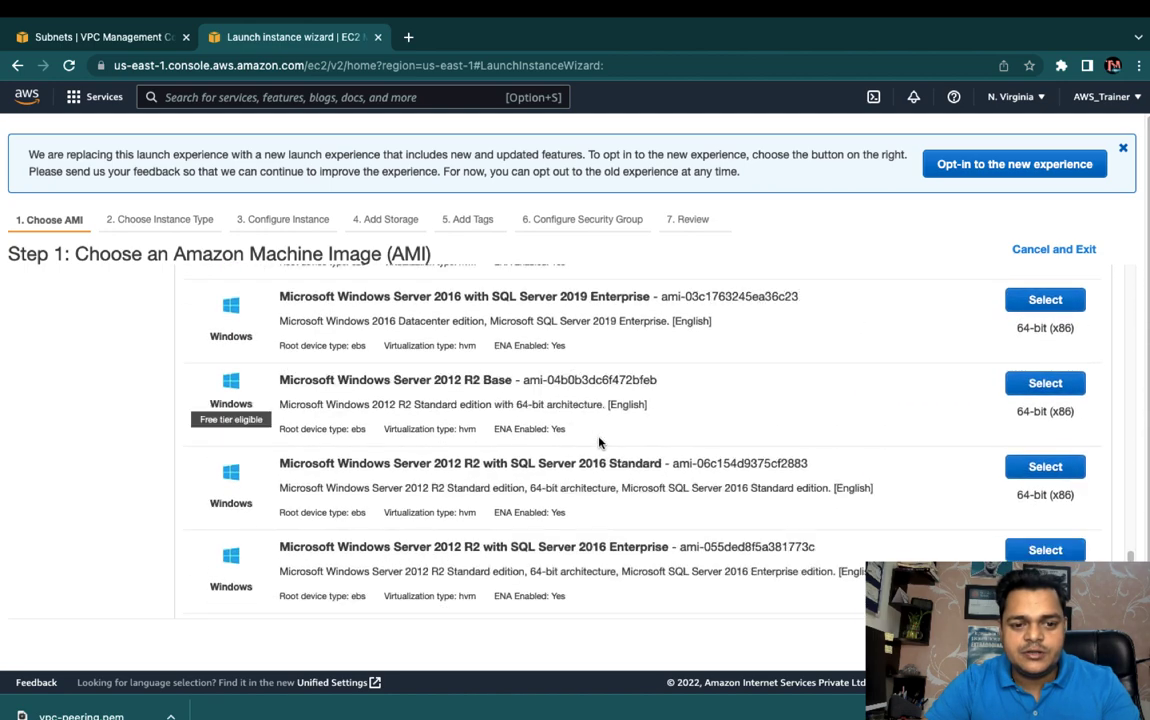
{"action": "scroll", "coordinate": [600, 443], "scroll_direction": "up", "scroll_amount": 2}
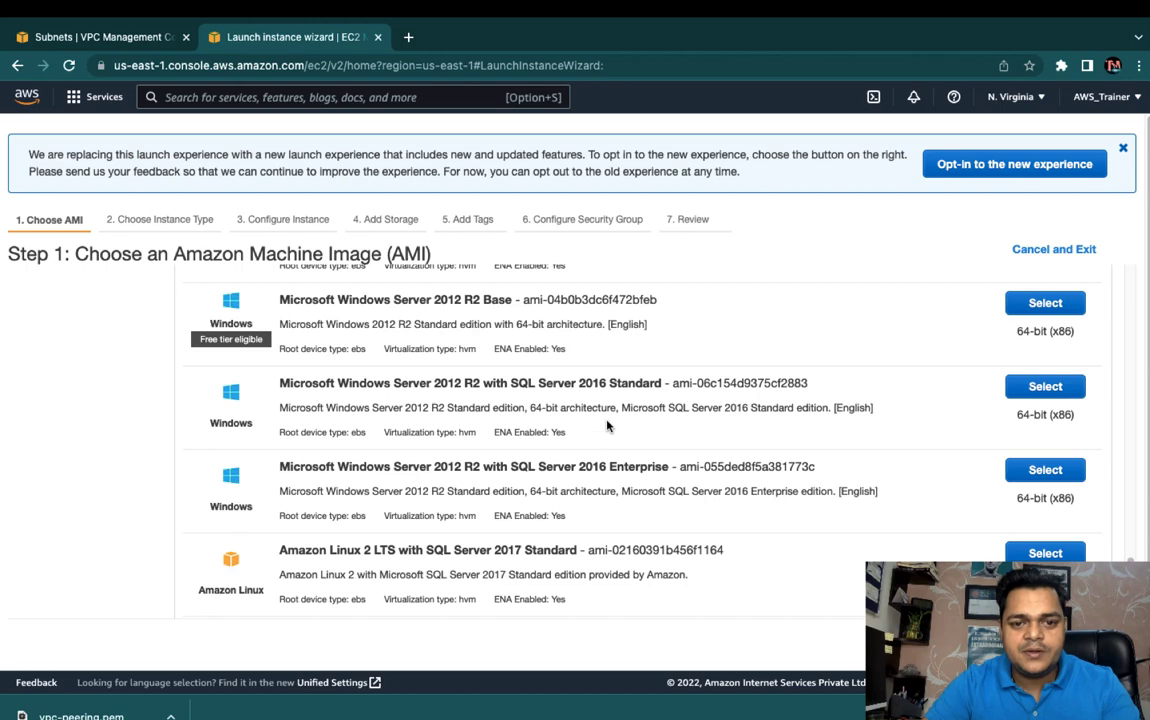
{"action": "left_click", "coordinate": [1043, 302]}
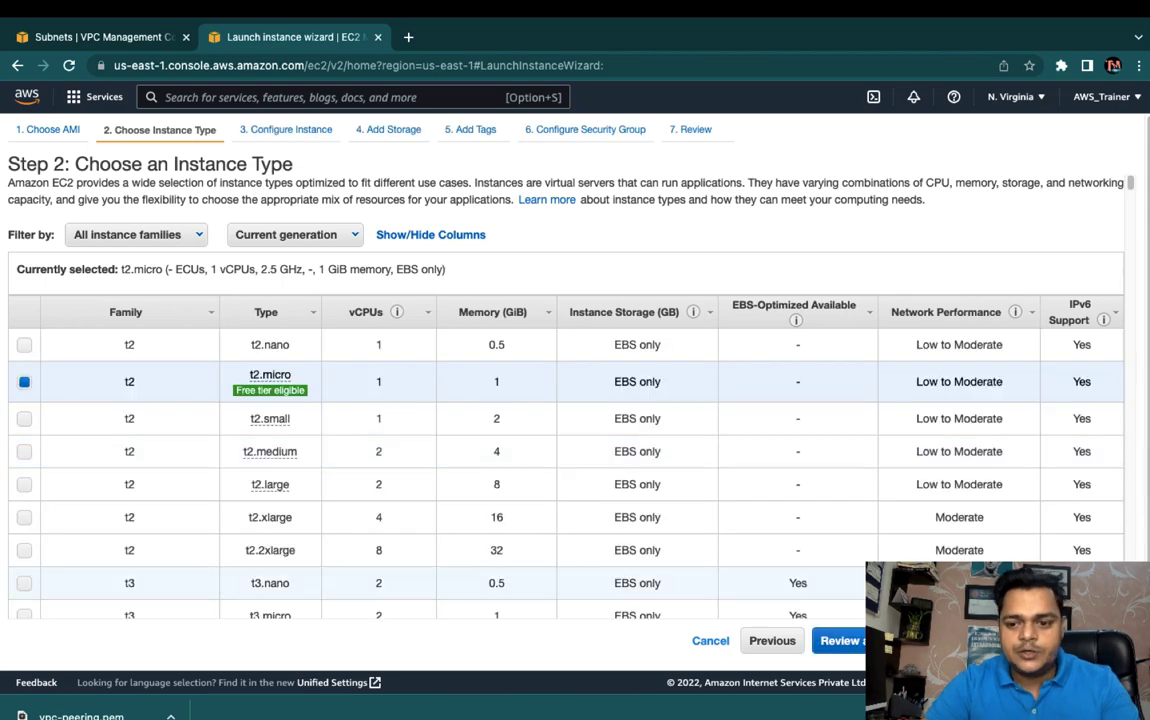
Accept the t2.micro type, set the second instance's network to Training-VPC, and enable auto-assigned public IP
{"action": "left_click", "coordinate": [1030, 641]}
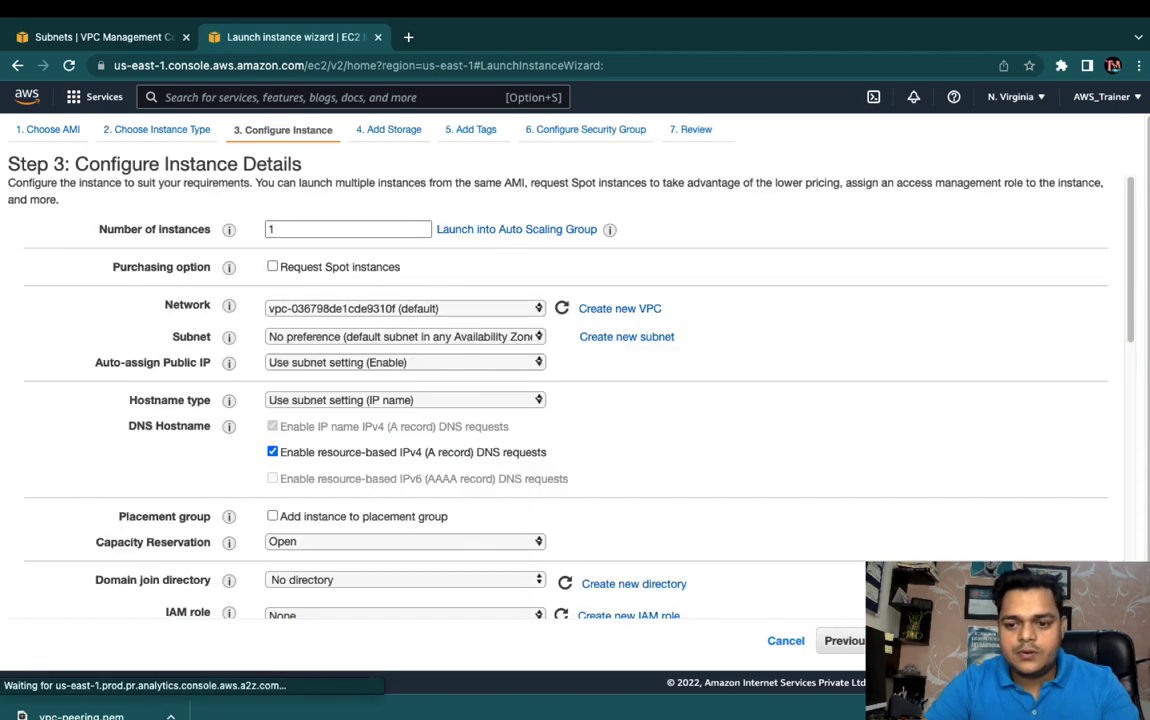
{"action": "left_click", "coordinate": [408, 306]}
{"action": "left_click", "coordinate": [448, 330]}
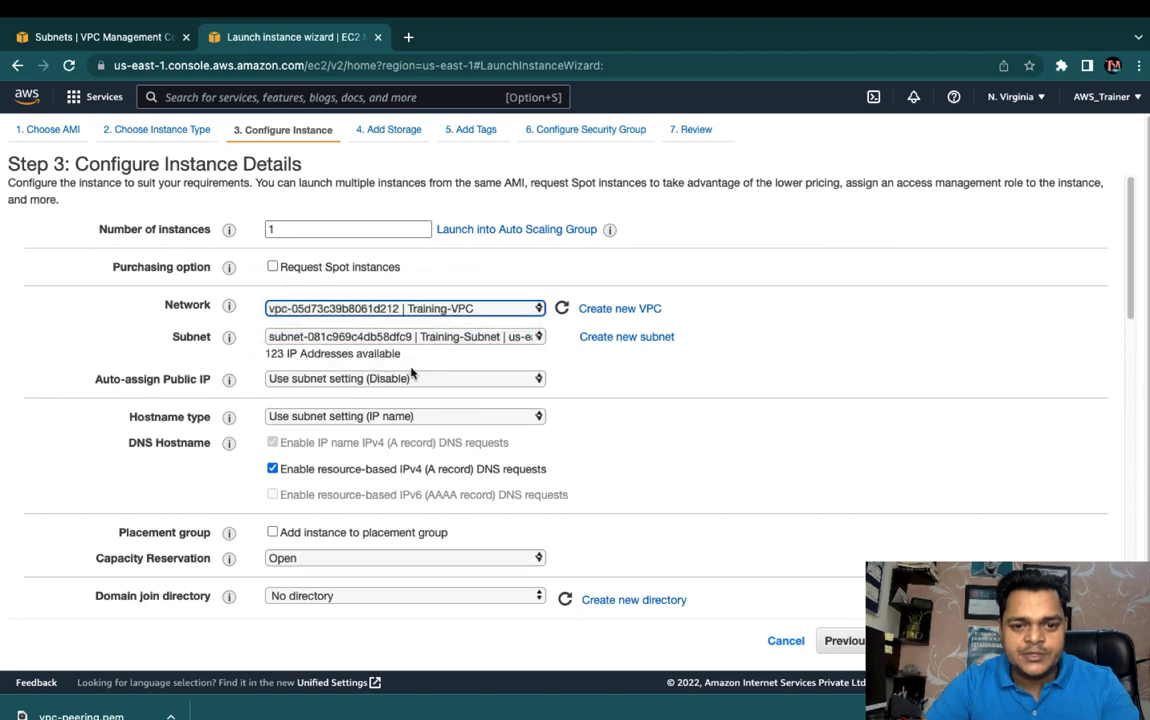
{"action": "left_click", "coordinate": [385, 378]}
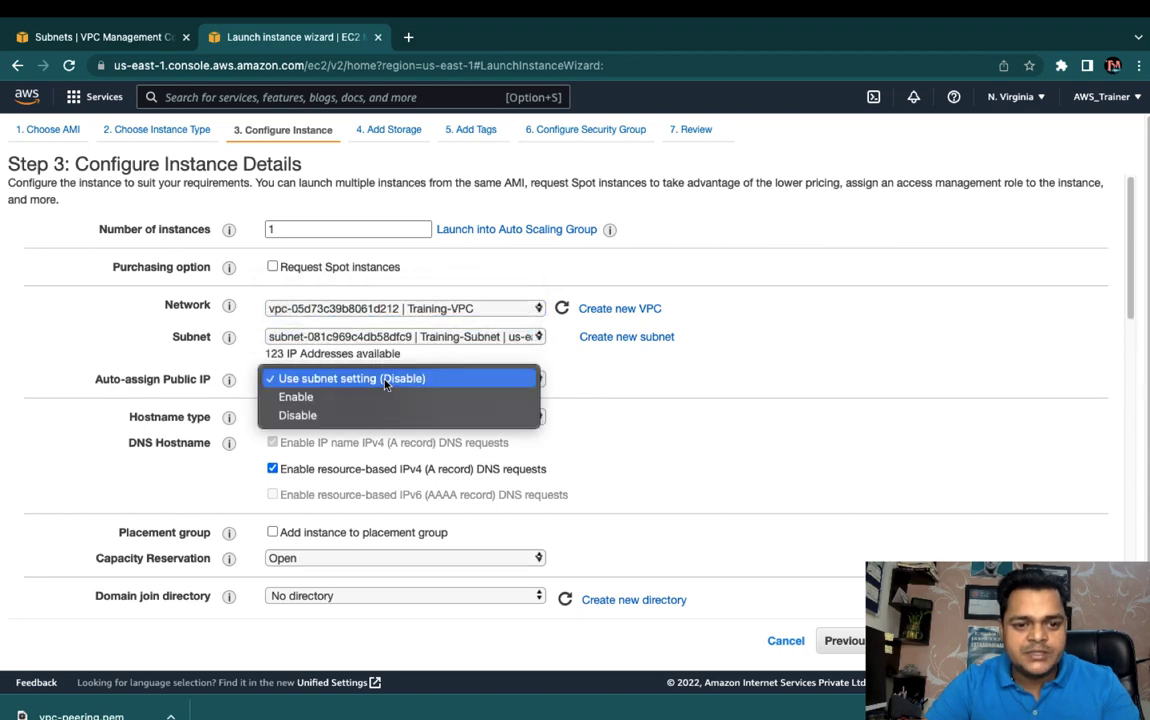
{"action": "left_click", "coordinate": [311, 398]}
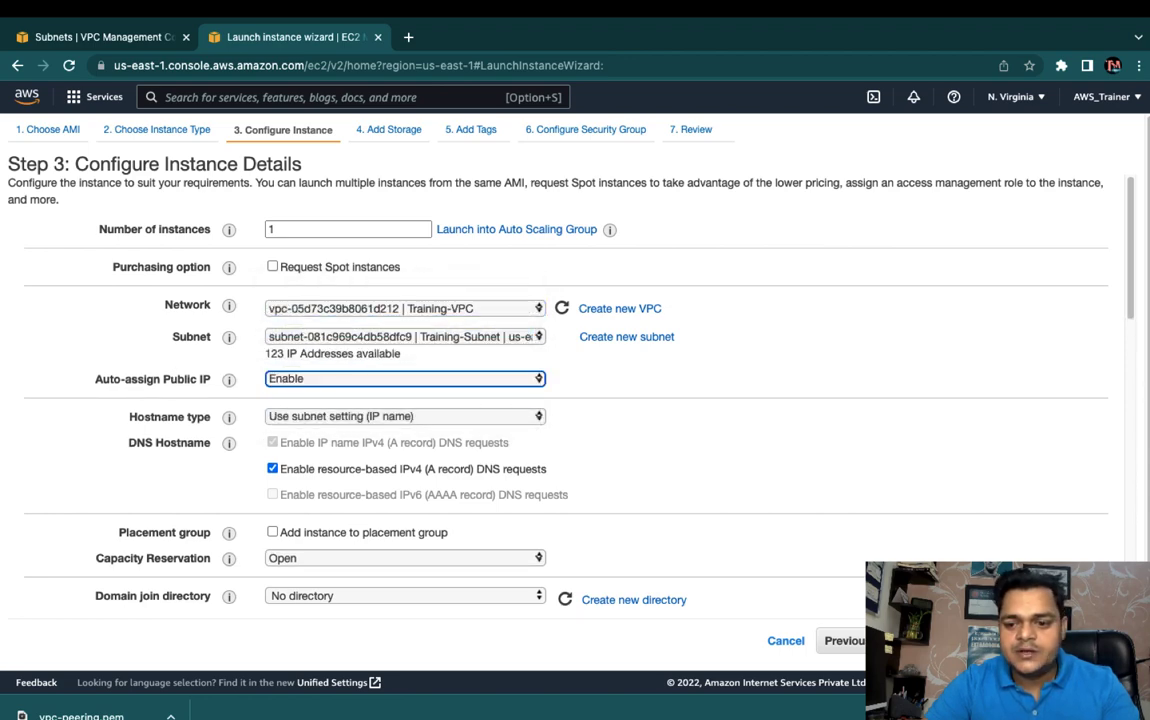
Launch the Training-VPC instance with default remaining settings and the existing vpc-peering key pair, acknowledging key access, and return to the instances list
{"action": "left_click", "coordinate": [1095, 645]}
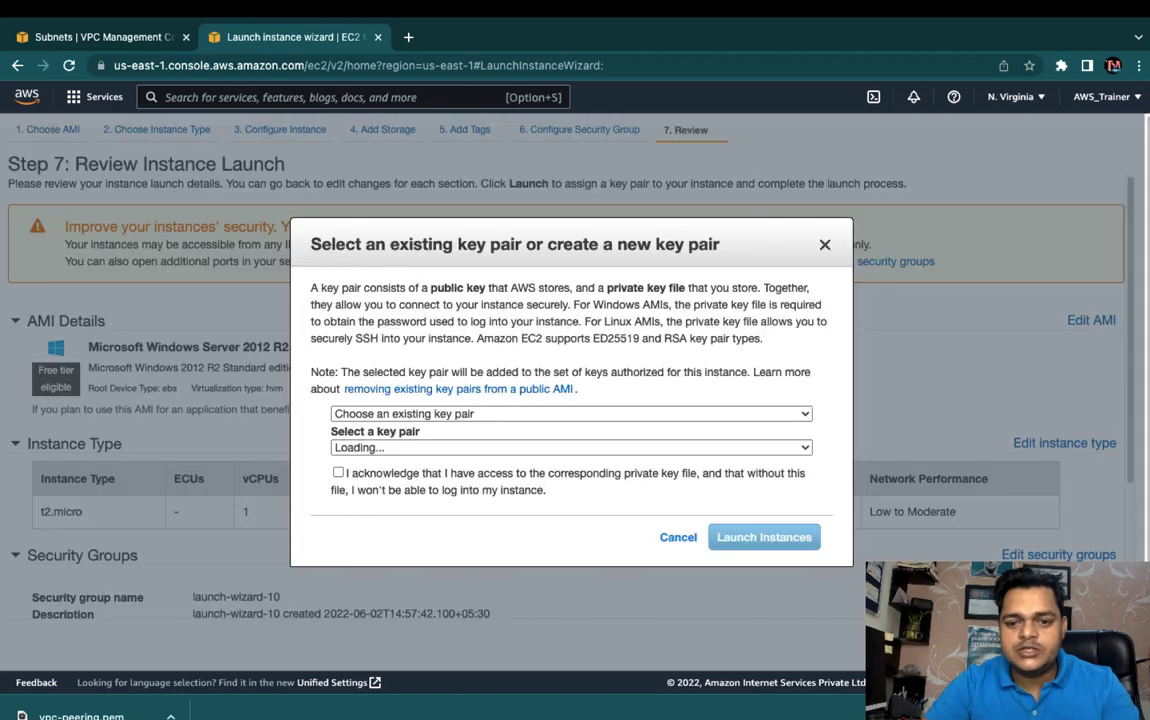
{"action": "left_click", "coordinate": [338, 472]}
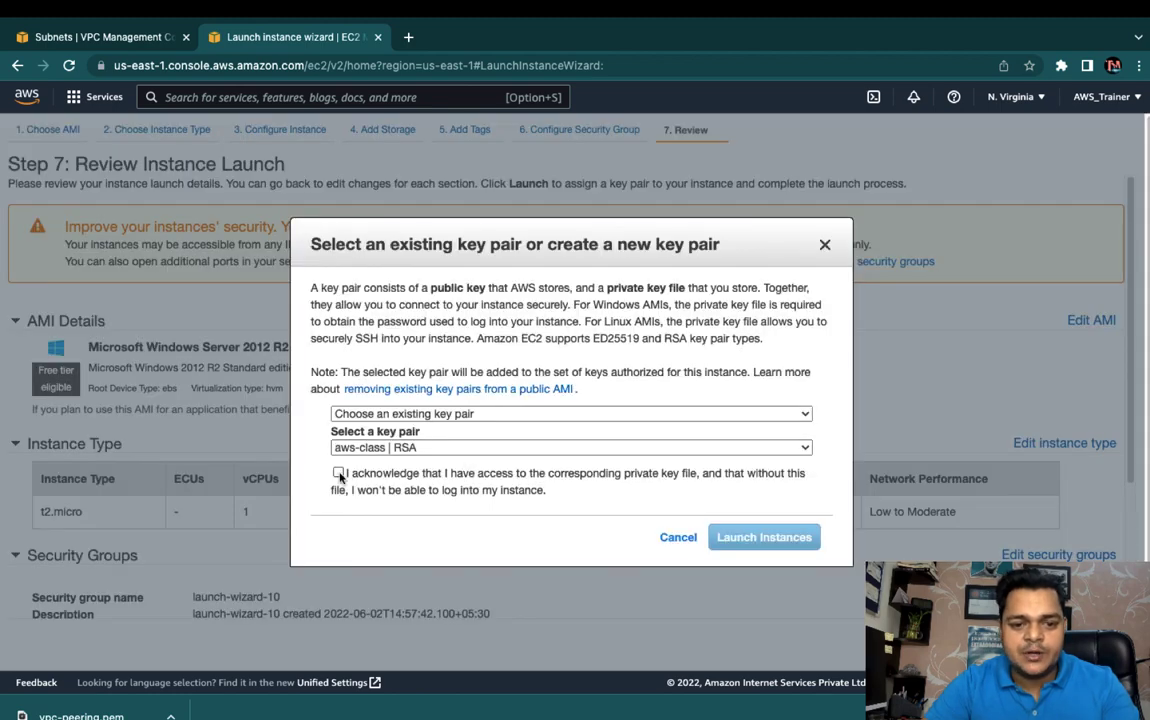
{"action": "left_click", "coordinate": [374, 447]}
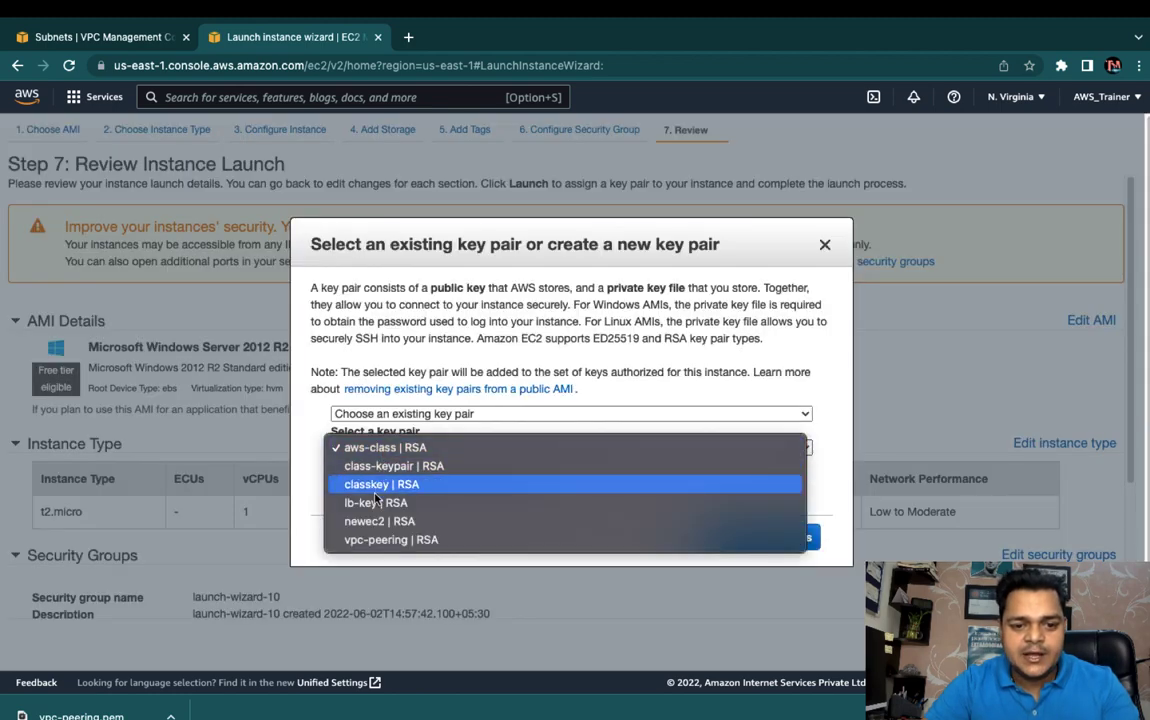
{"action": "key", "text": "Escape"}
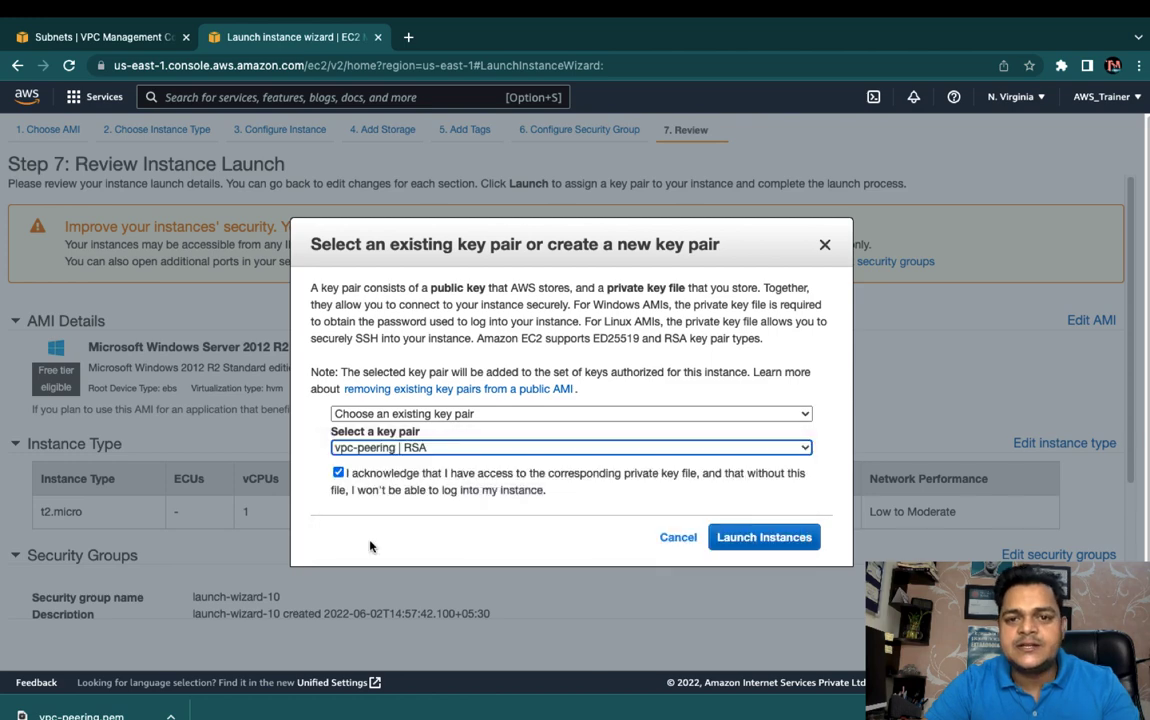
{"action": "left_click", "coordinate": [770, 539]}
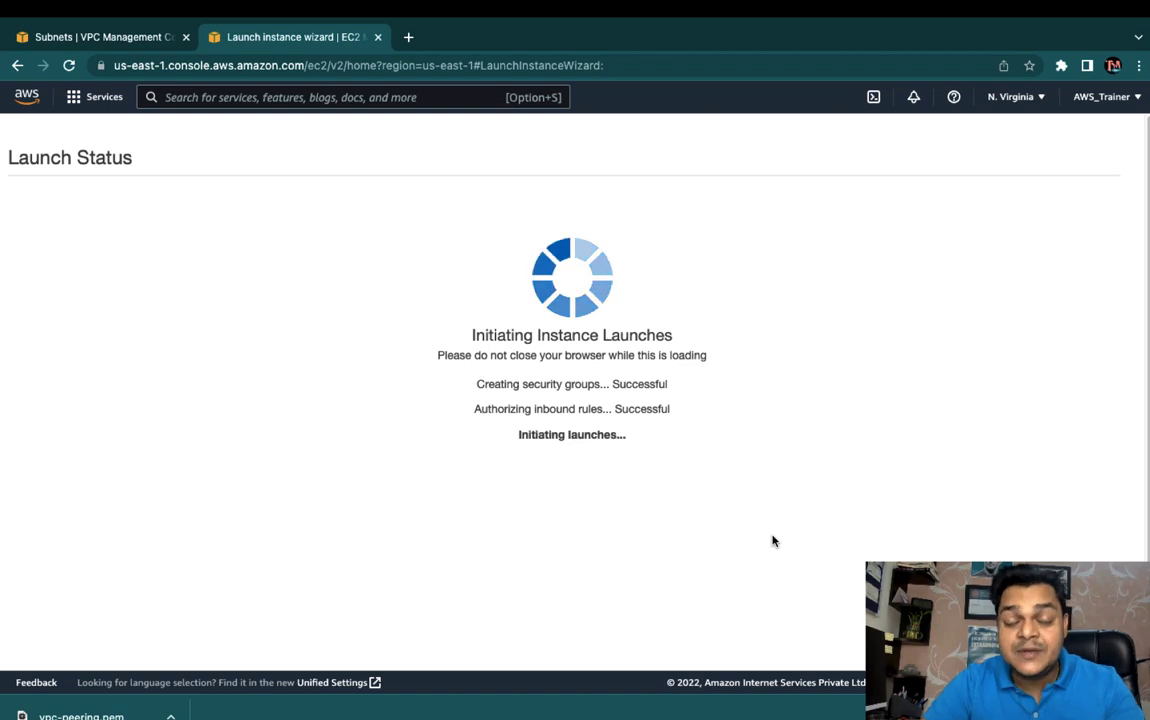
{"action": "scroll", "coordinate": [755, 620], "scroll_direction": "down", "scroll_amount": 1}
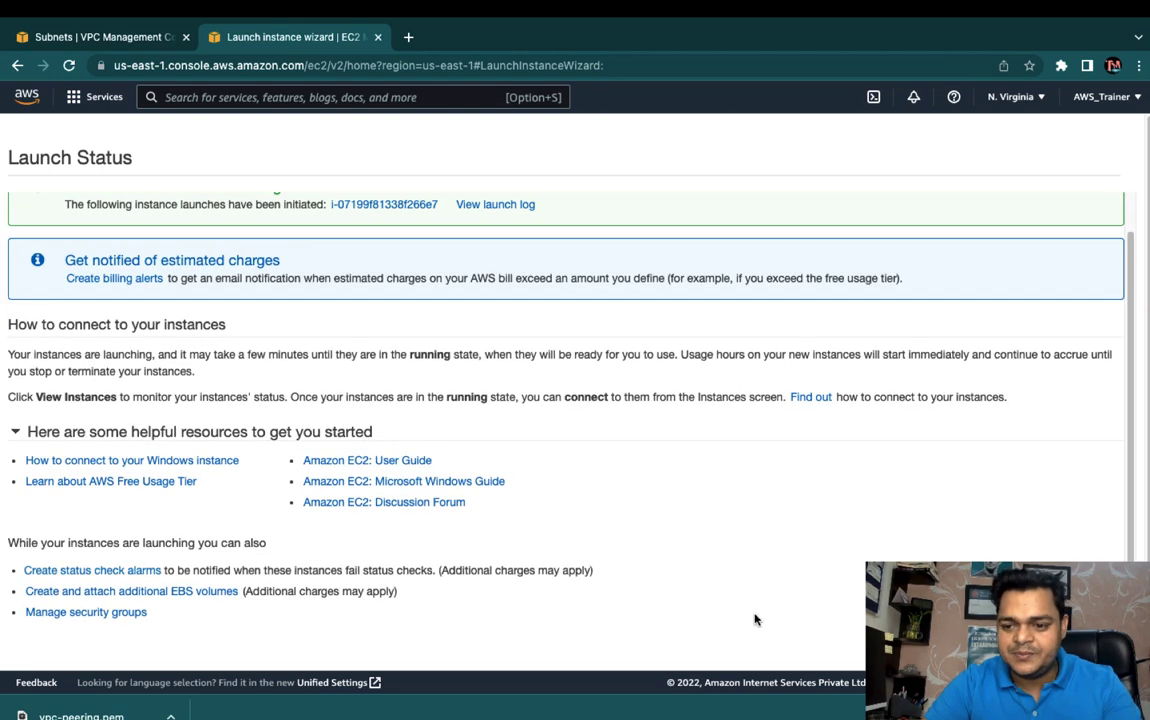
{"action": "left_click", "coordinate": [1080, 646]}
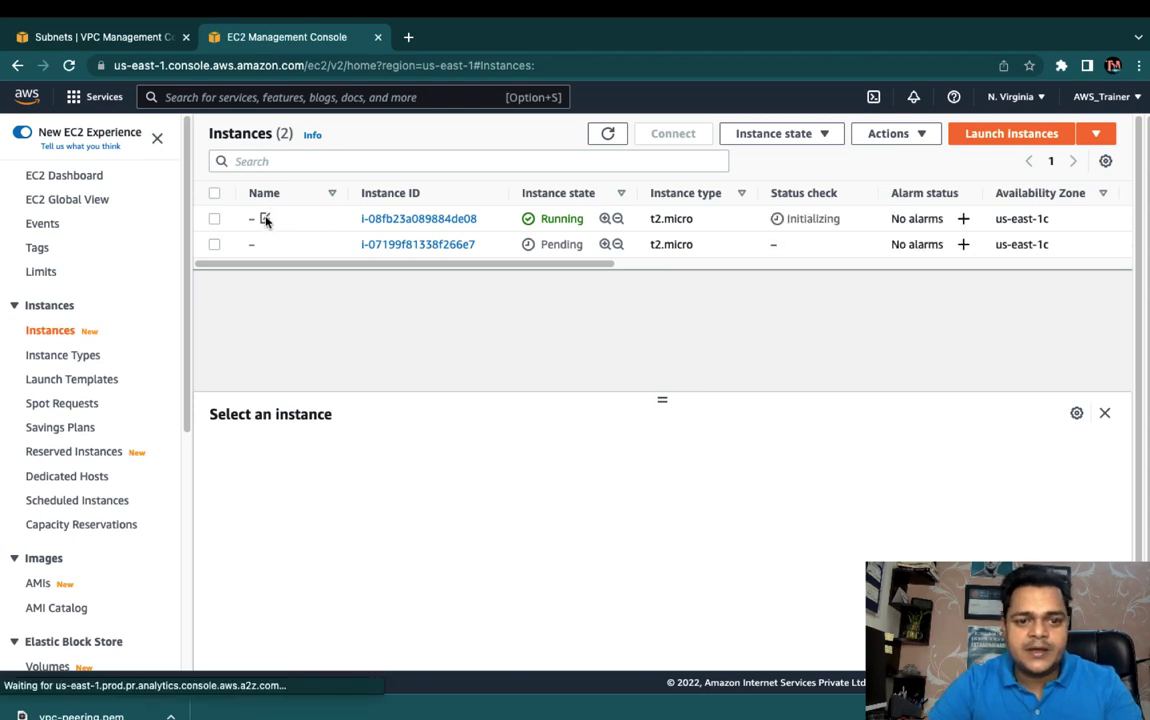
Name the running class-vpc instance VM-Class-VPC and save the name
{"action": "left_click", "coordinate": [266, 220]}
{"action": "type", "text": "VM"}
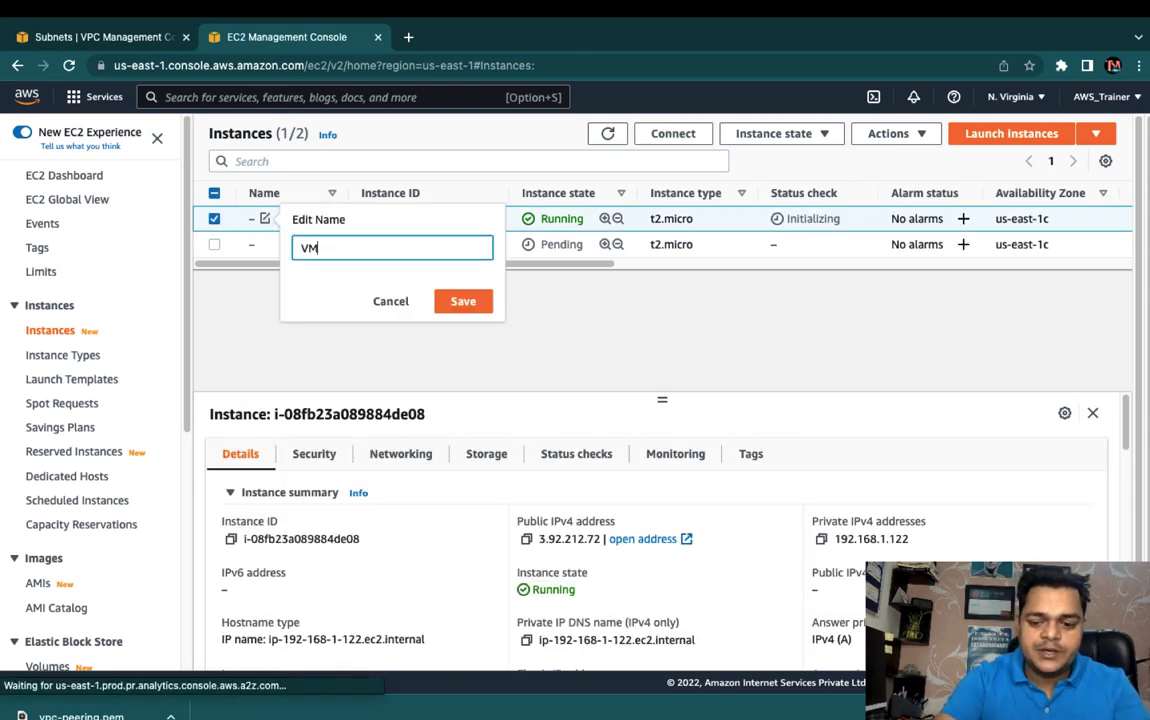
{"action": "type", "text": "-Clas"}
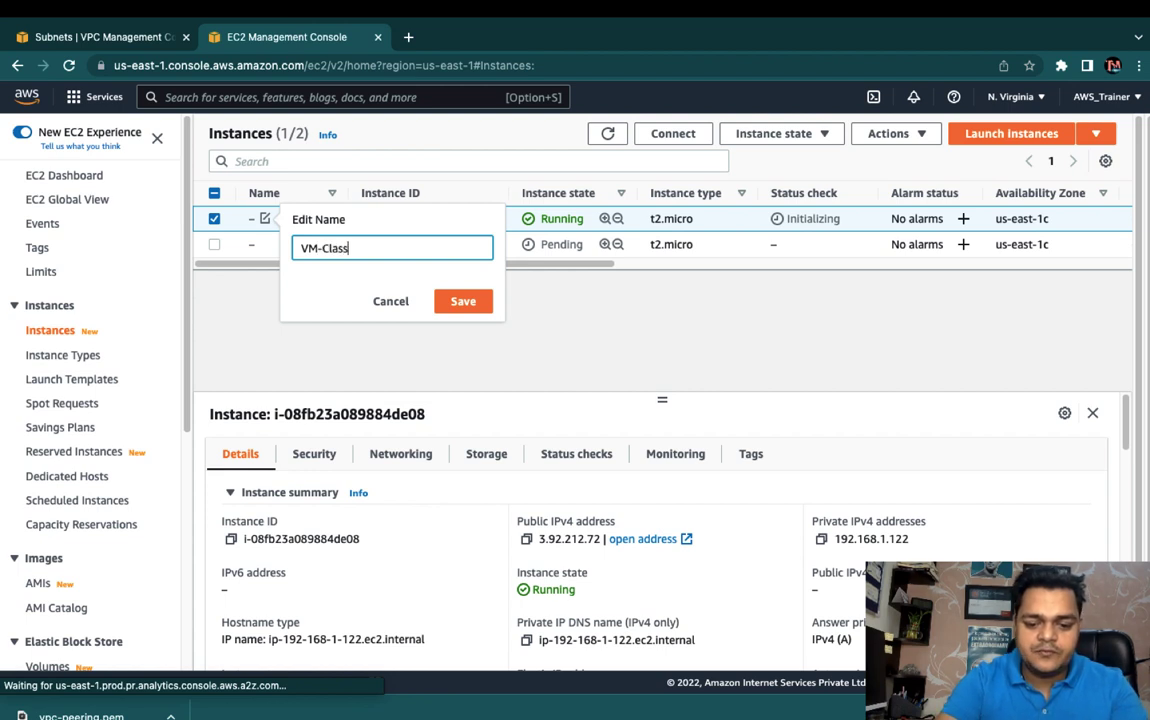
{"action": "type", "text": "s"}
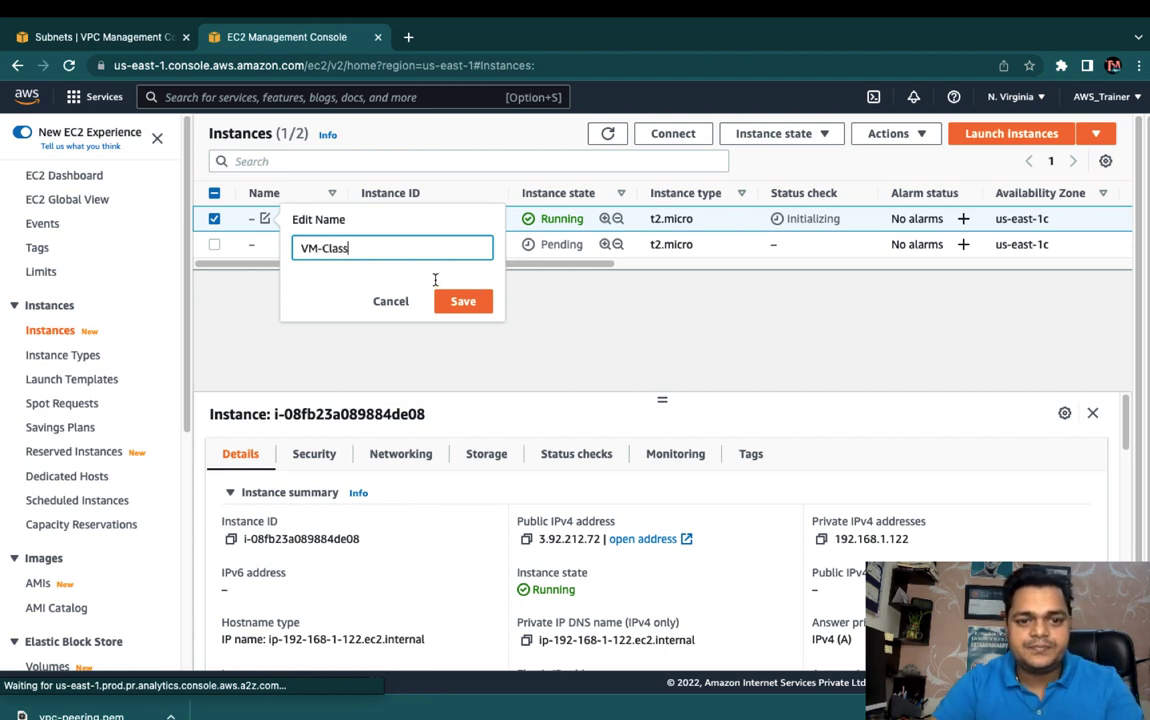
{"action": "type", "text": "-VPC"}
{"action": "left_click", "coordinate": [462, 300]}
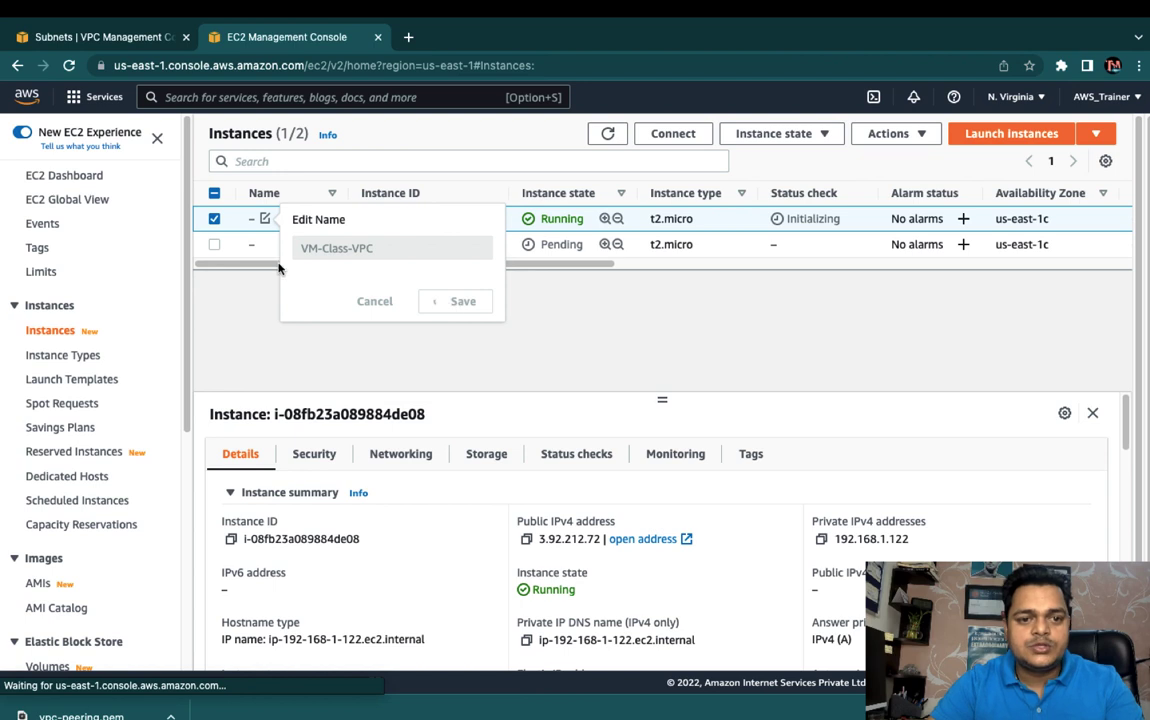
Select only the unnamed second instance and name it VM-Training-VPC
{"action": "left_click", "coordinate": [214, 245]}
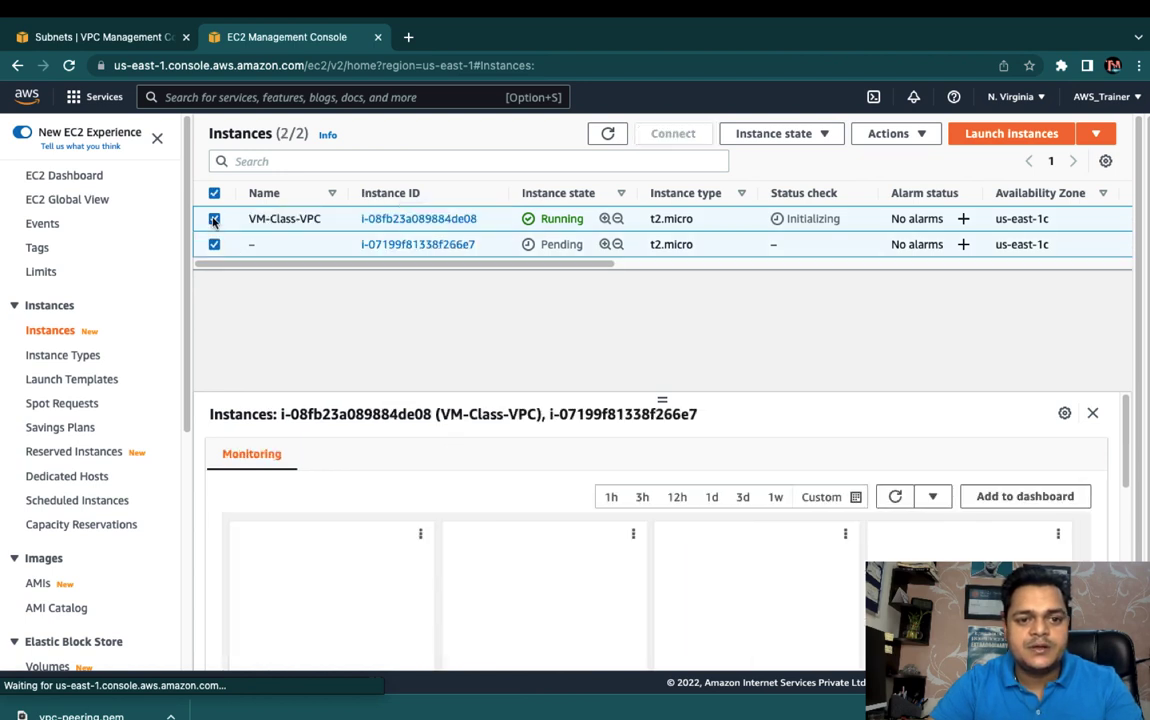
{"action": "left_click", "coordinate": [214, 219]}
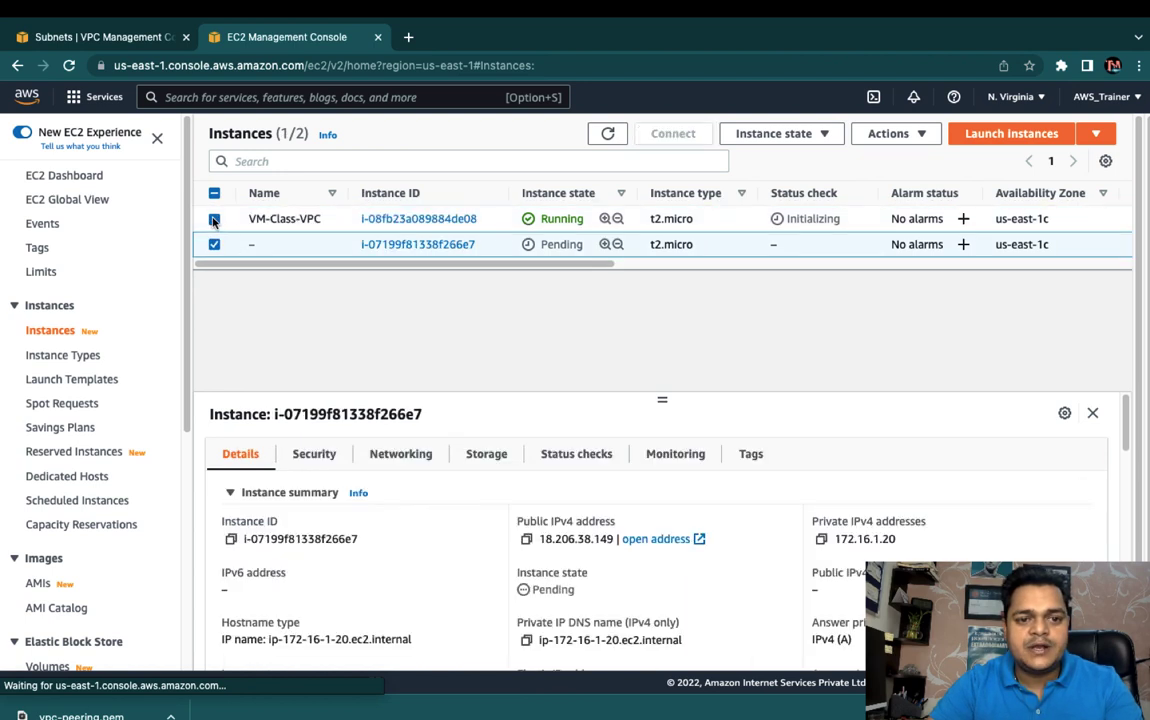
{"action": "left_click", "coordinate": [265, 244]}
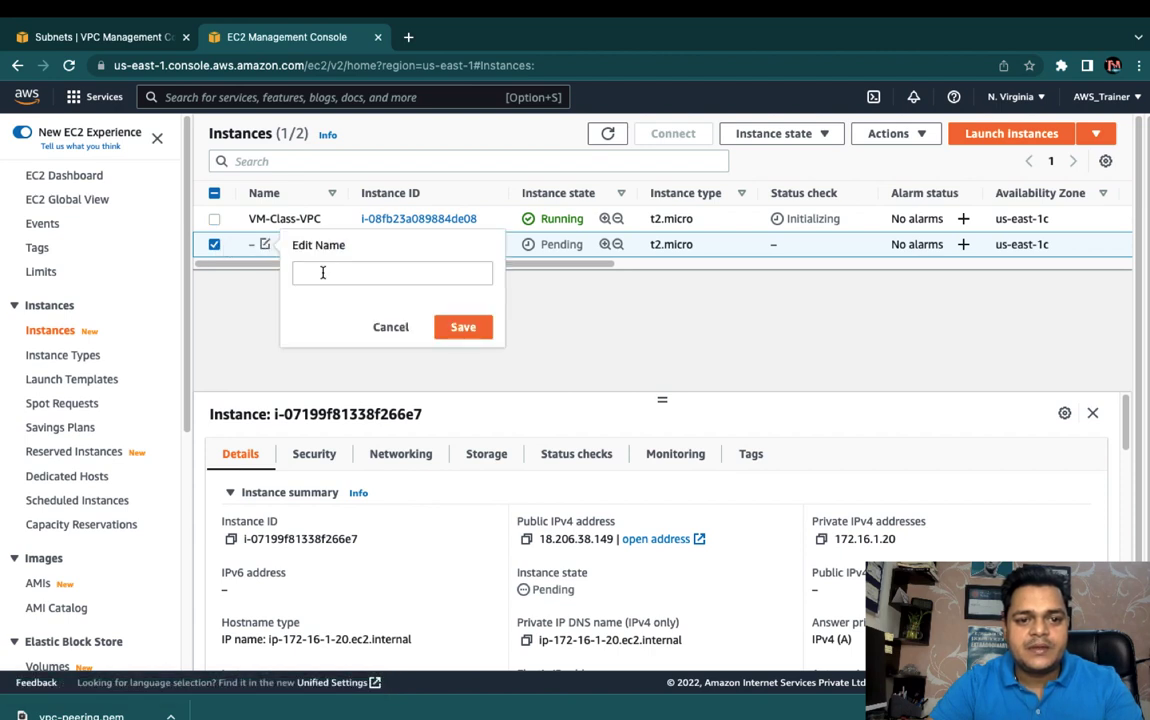
{"action": "type", "text": "Training"}
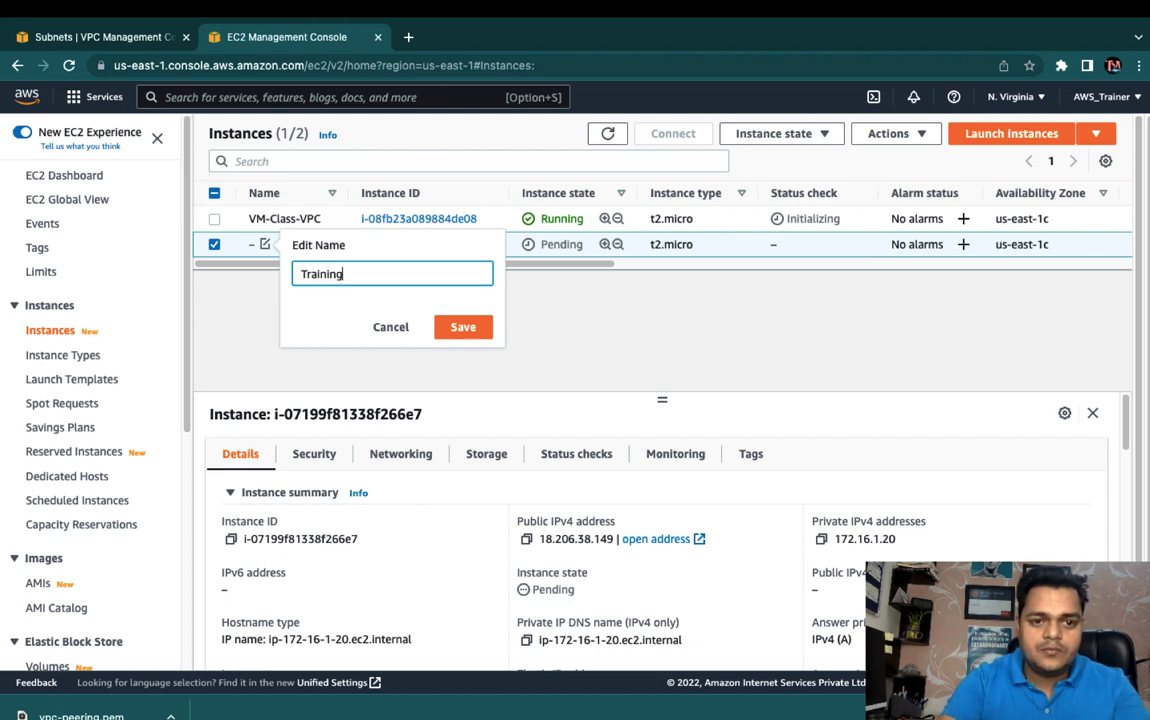
{"action": "type", "text": "VM"}
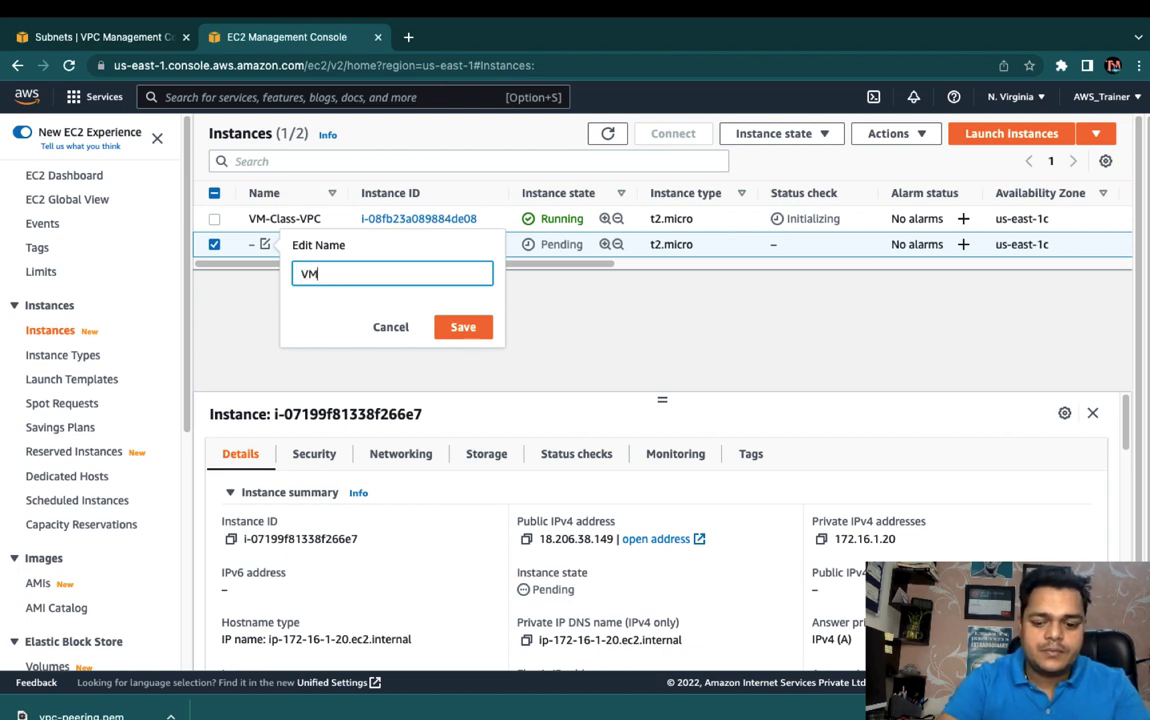
{"action": "type", "text": "-Trainin"}
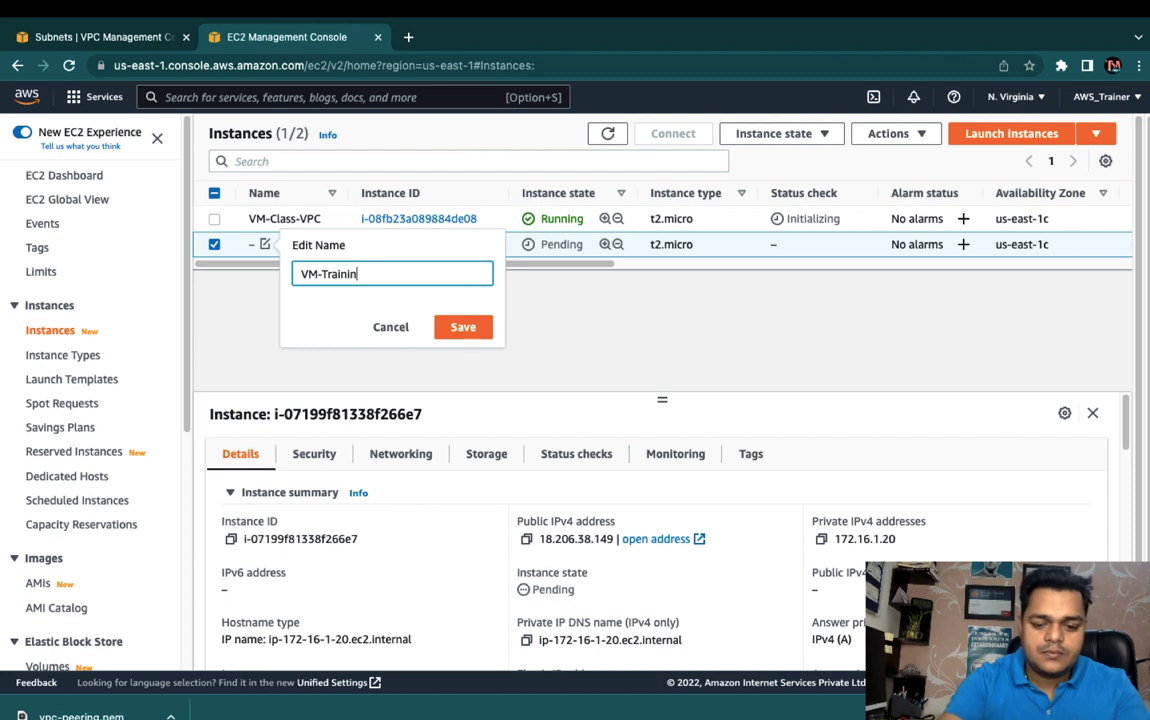
{"action": "type", "text": "g-VPC"}
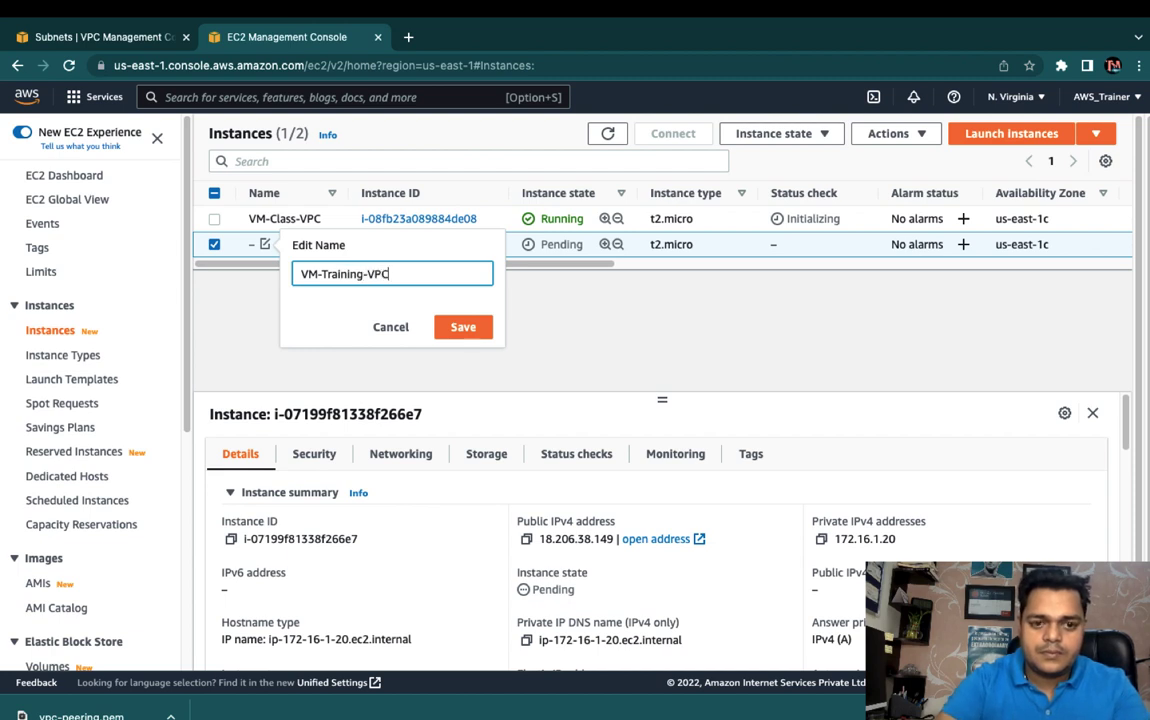
{"action": "left_click", "coordinate": [455, 327]}
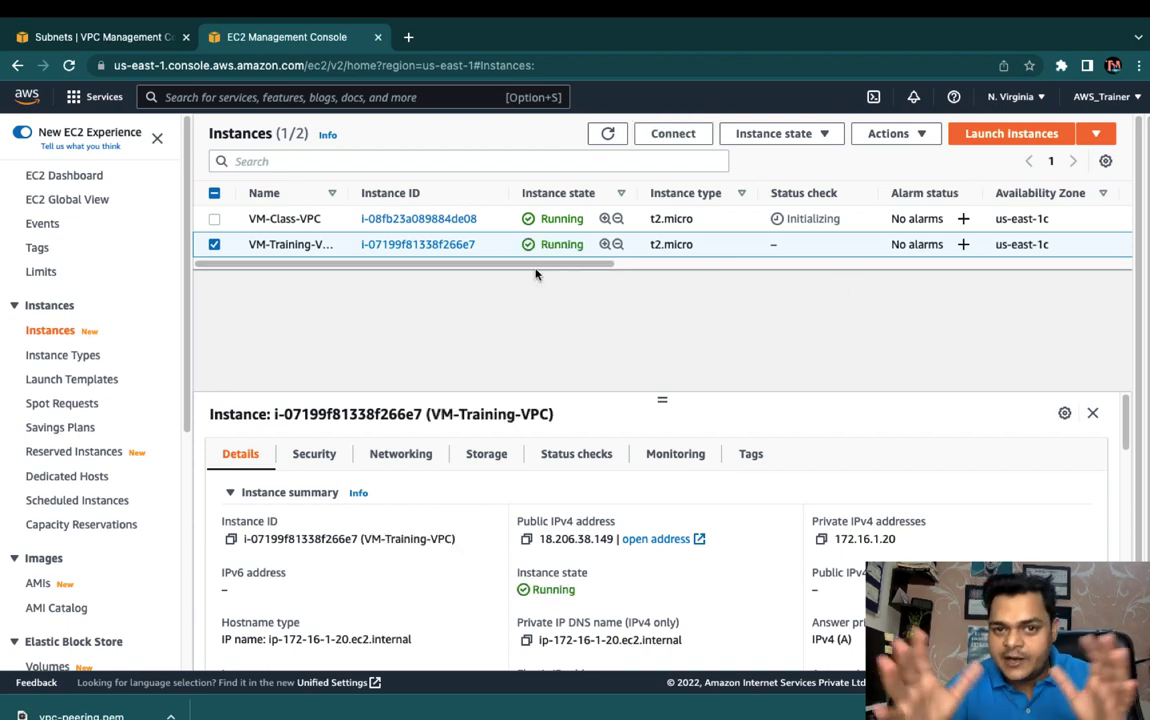
{"action": "key", "text": "ctrl+Left"}
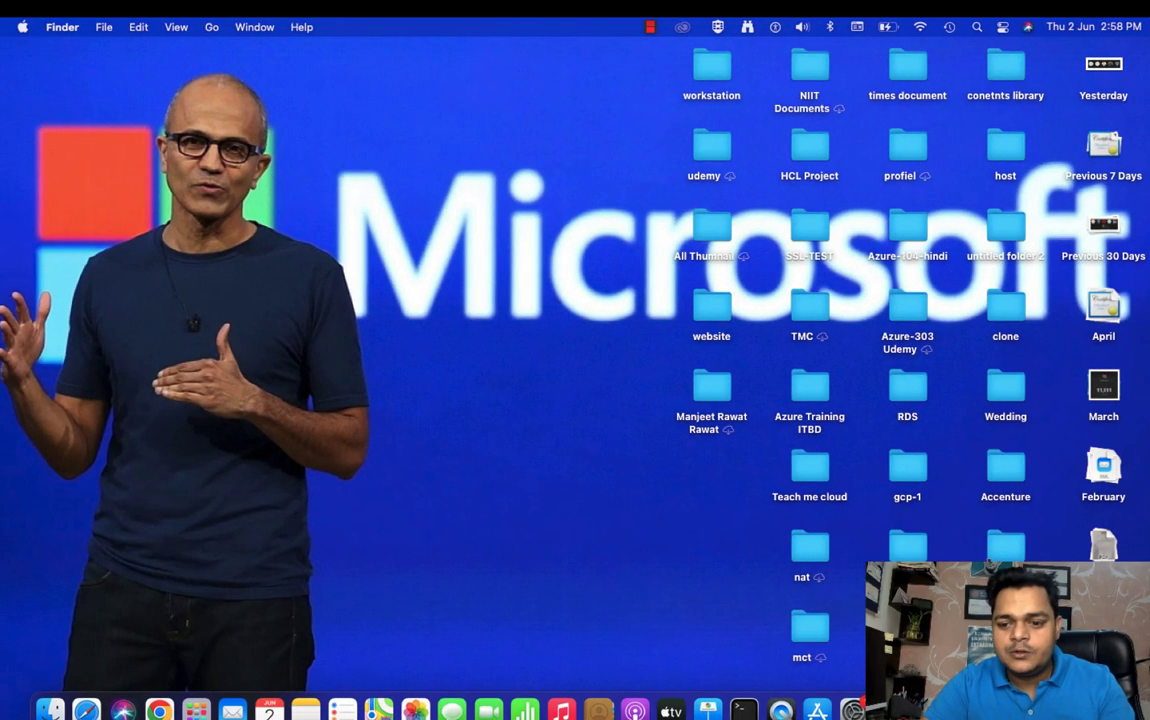
{"action": "right_click", "coordinate": [1069, 708]}
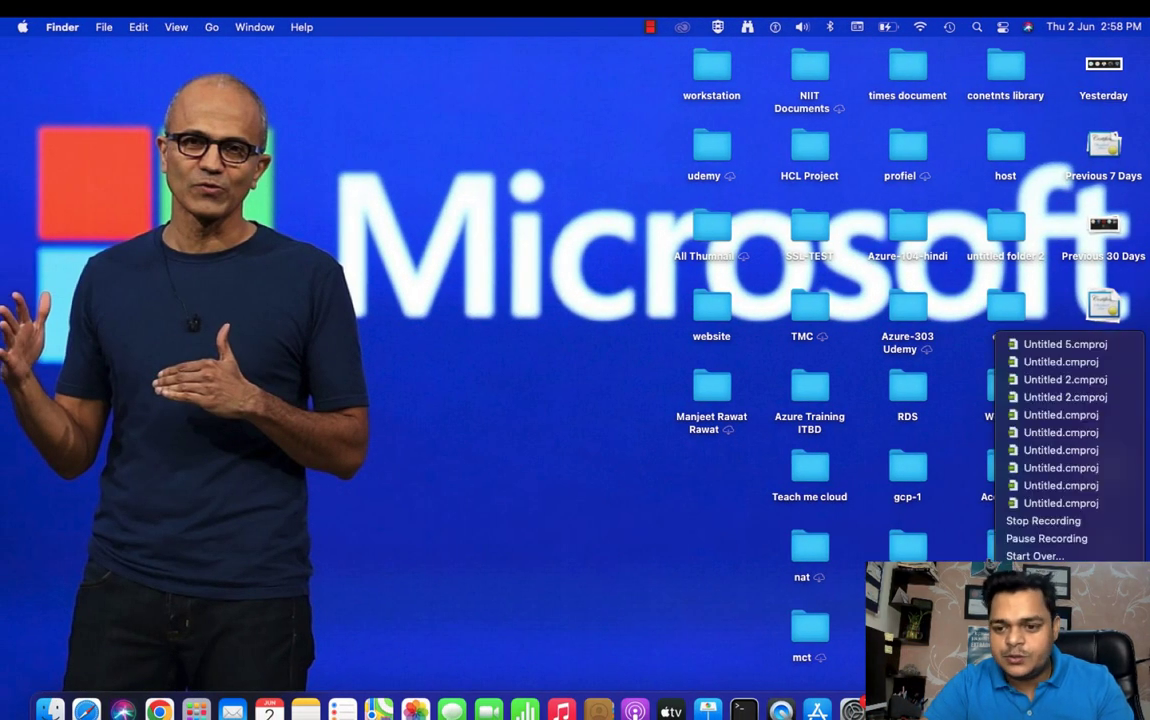
{"action": "left_click", "coordinate": [1028, 546]}
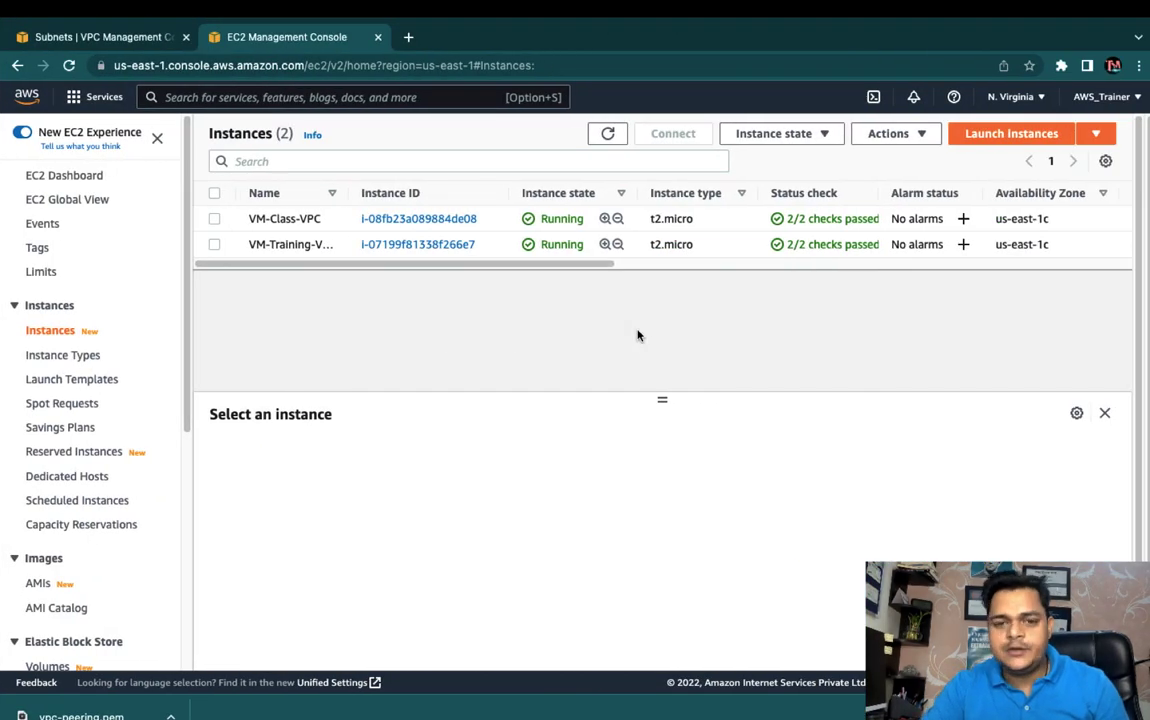
Open the RDP client connection details for VM-Class-VPC and request its Windows password
{"action": "left_click", "coordinate": [214, 219]}
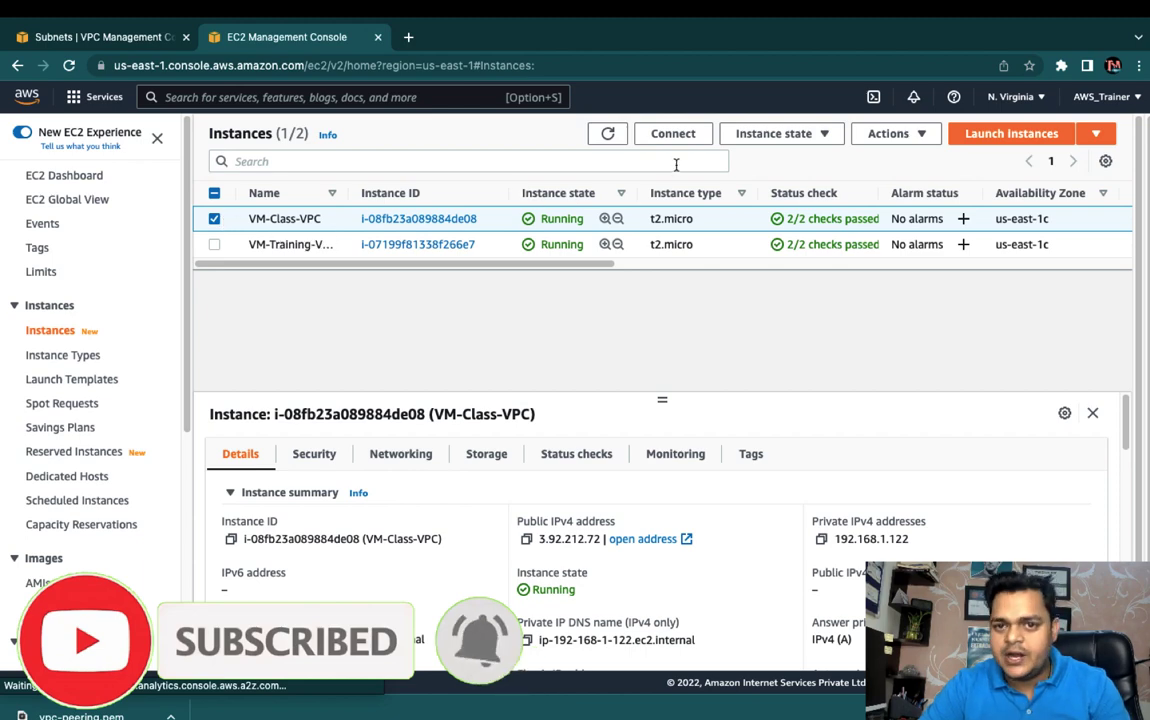
{"action": "left_click", "coordinate": [686, 133]}
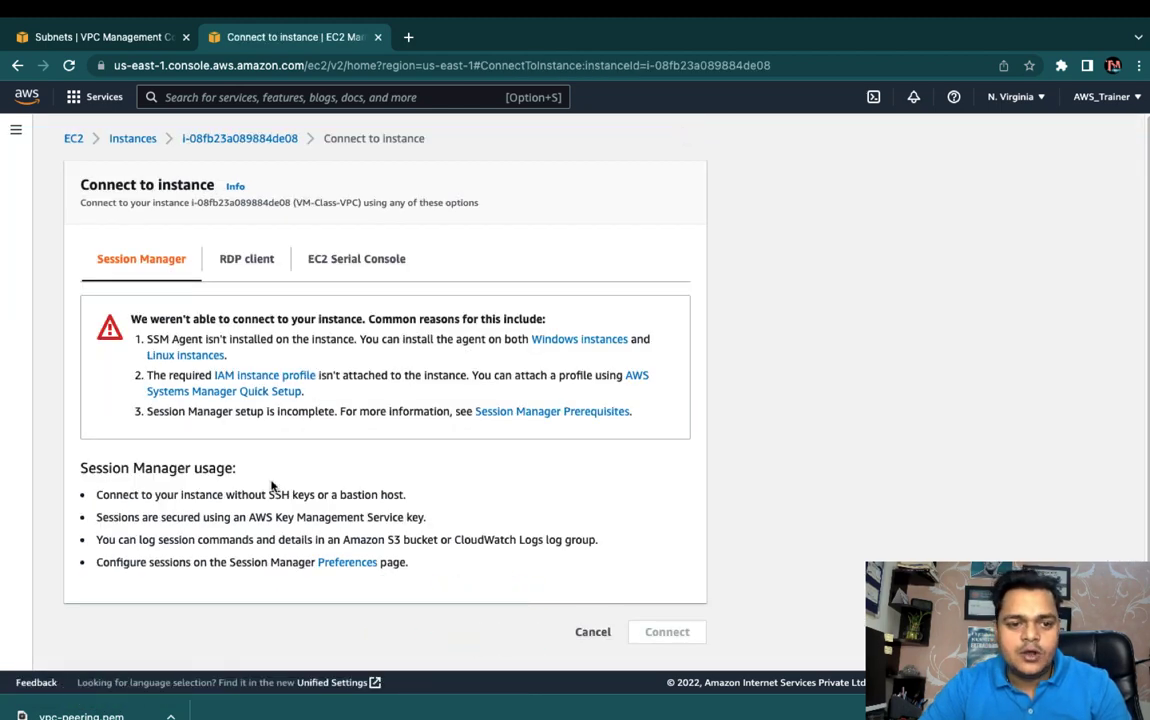
{"action": "left_click", "coordinate": [236, 266]}
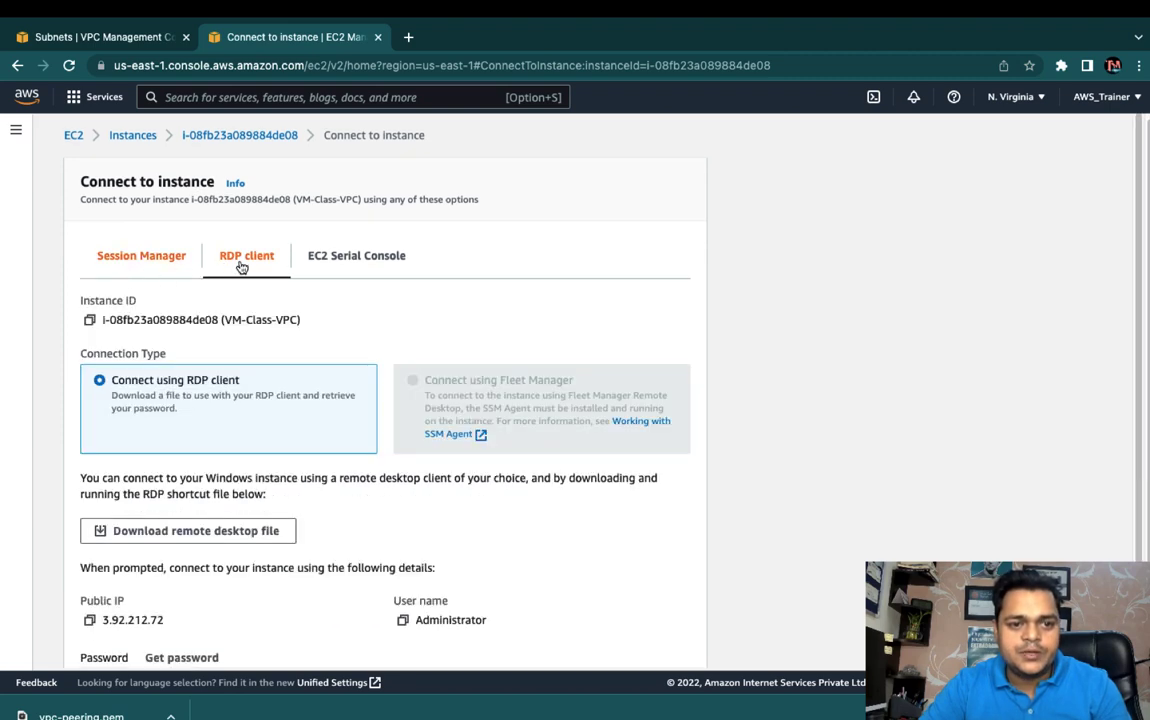
{"action": "scroll", "coordinate": [175, 540], "scroll_direction": "down", "scroll_amount": 3}
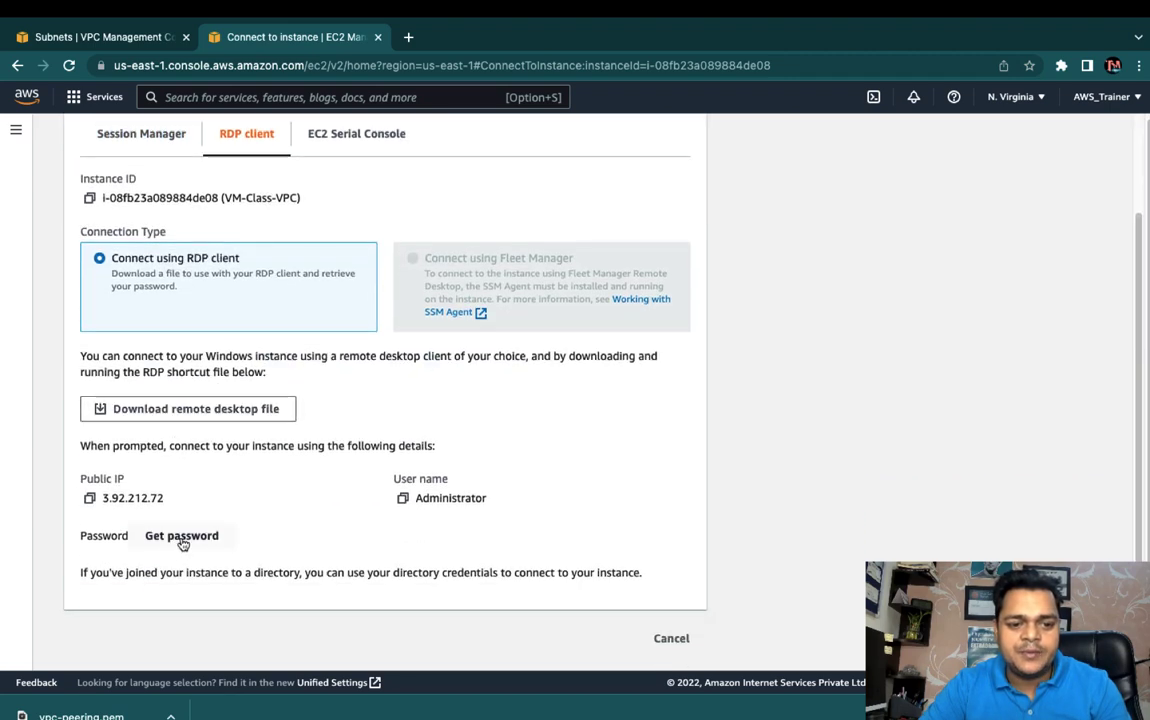
{"action": "left_click", "coordinate": [181, 537]}
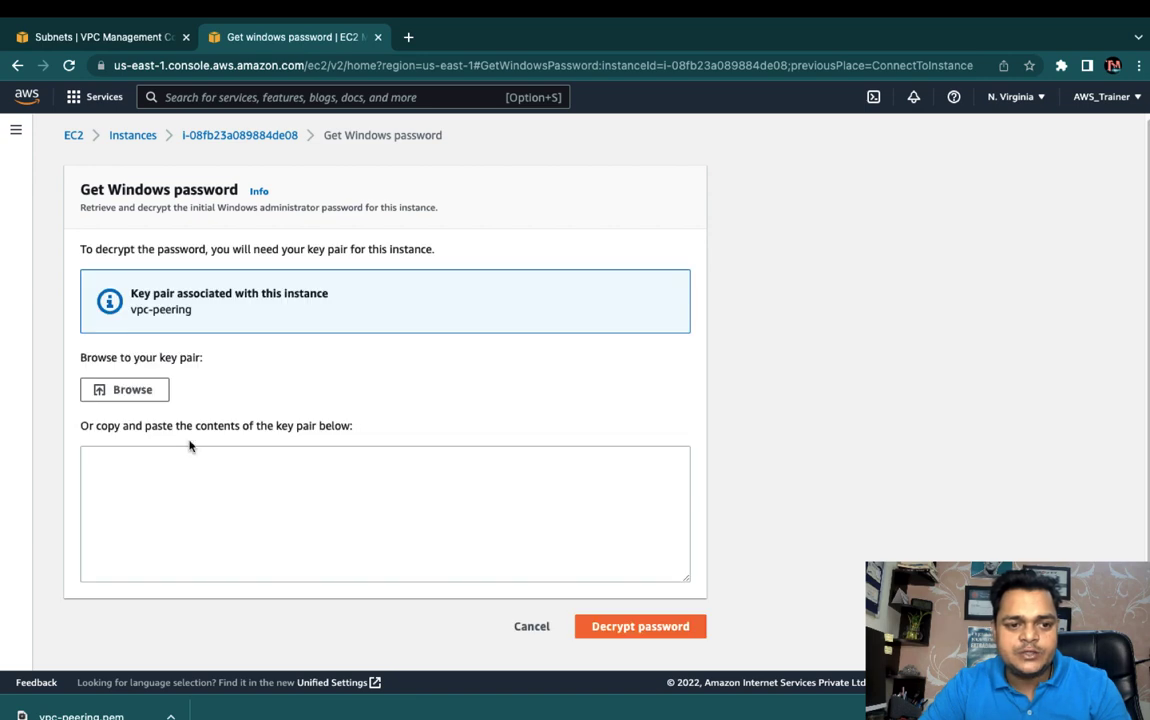
Decrypt the Windows administrator password with the vpc-peering.pem key file, found by searching for vpc, and copy the password
{"action": "left_click", "coordinate": [141, 393]}
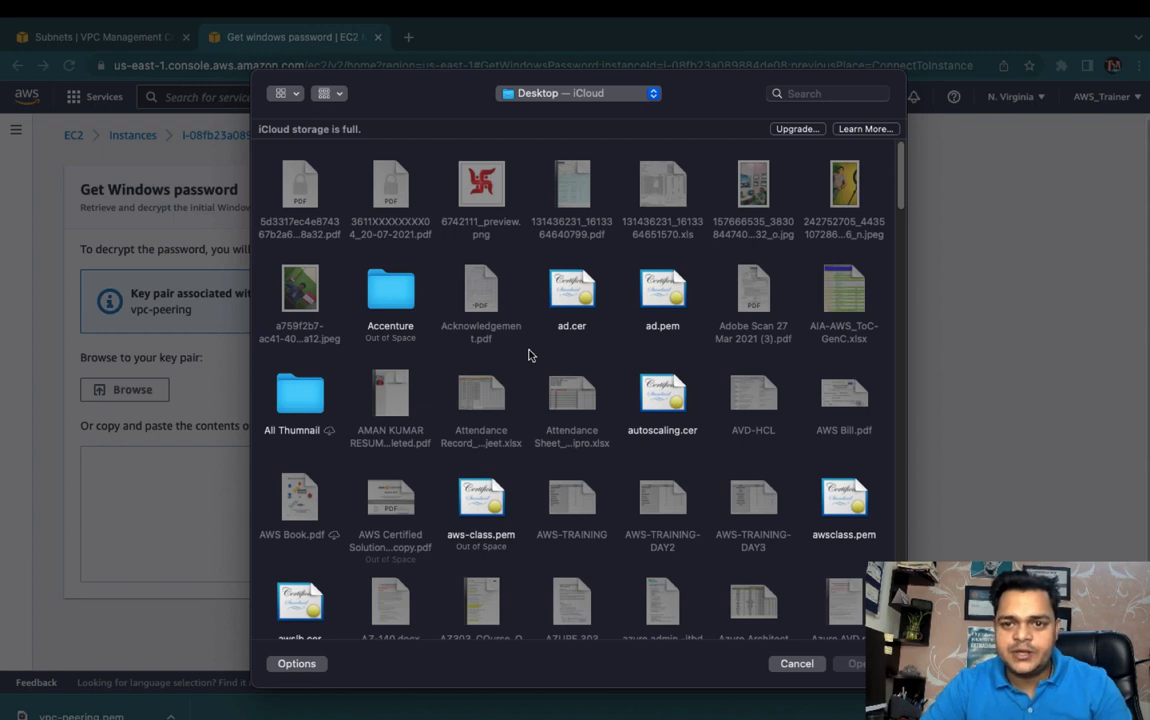
{"action": "left_click", "coordinate": [812, 93]}
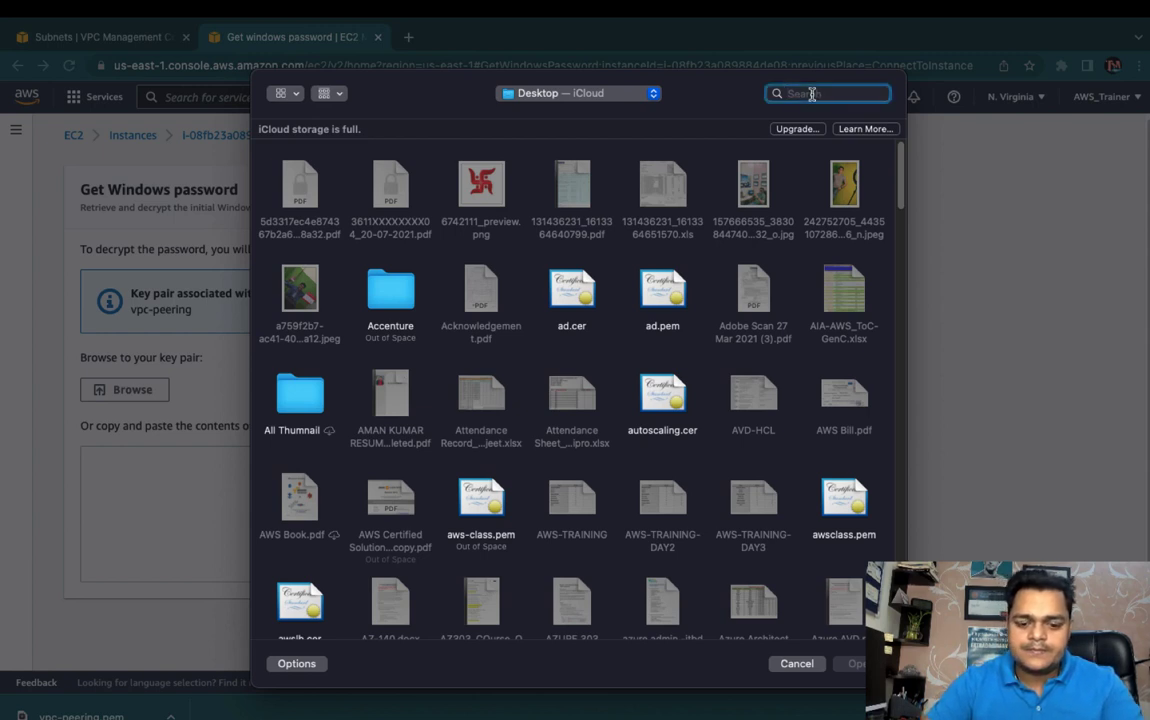
{"action": "type", "text": "vpc"}
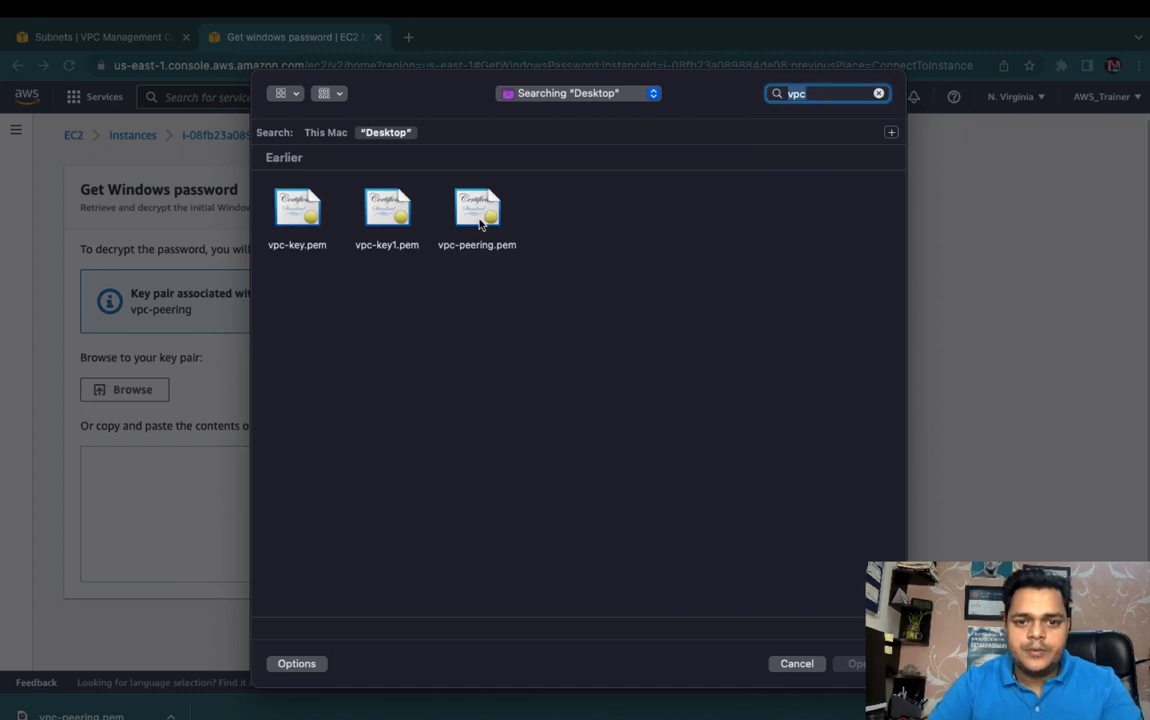
{"action": "double_click", "coordinate": [477, 215]}
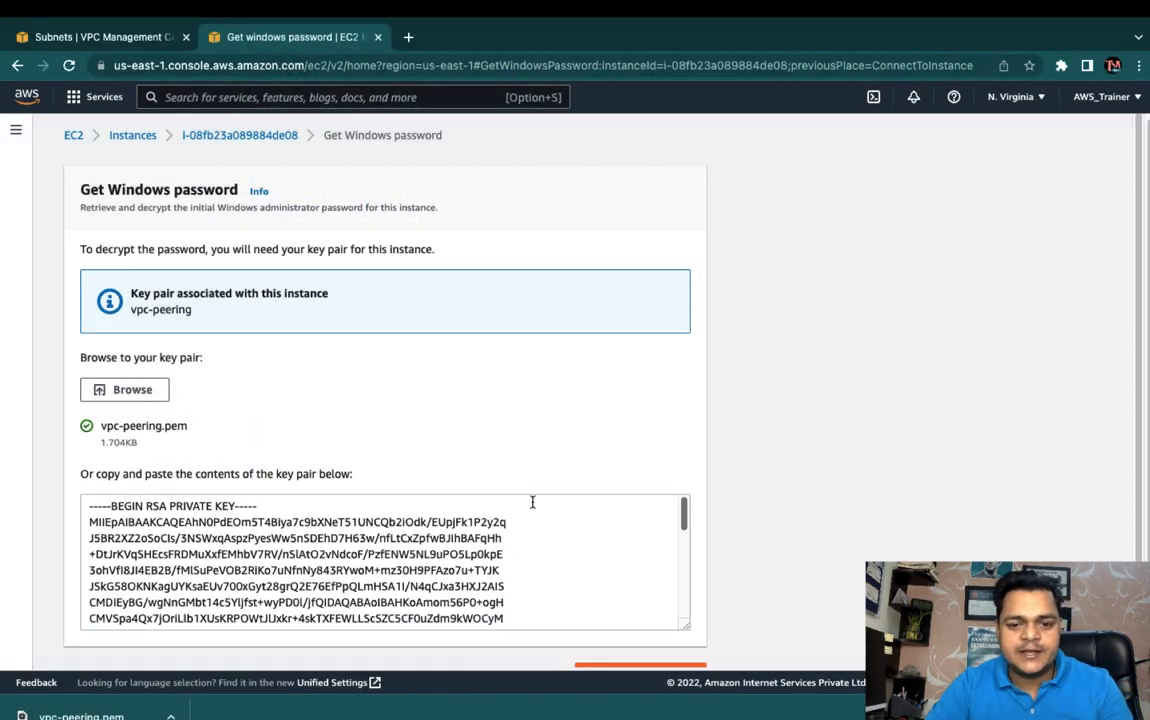
{"action": "scroll", "coordinate": [532, 502], "scroll_direction": "down", "scroll_amount": 5}
{"action": "left_click", "coordinate": [639, 641]}
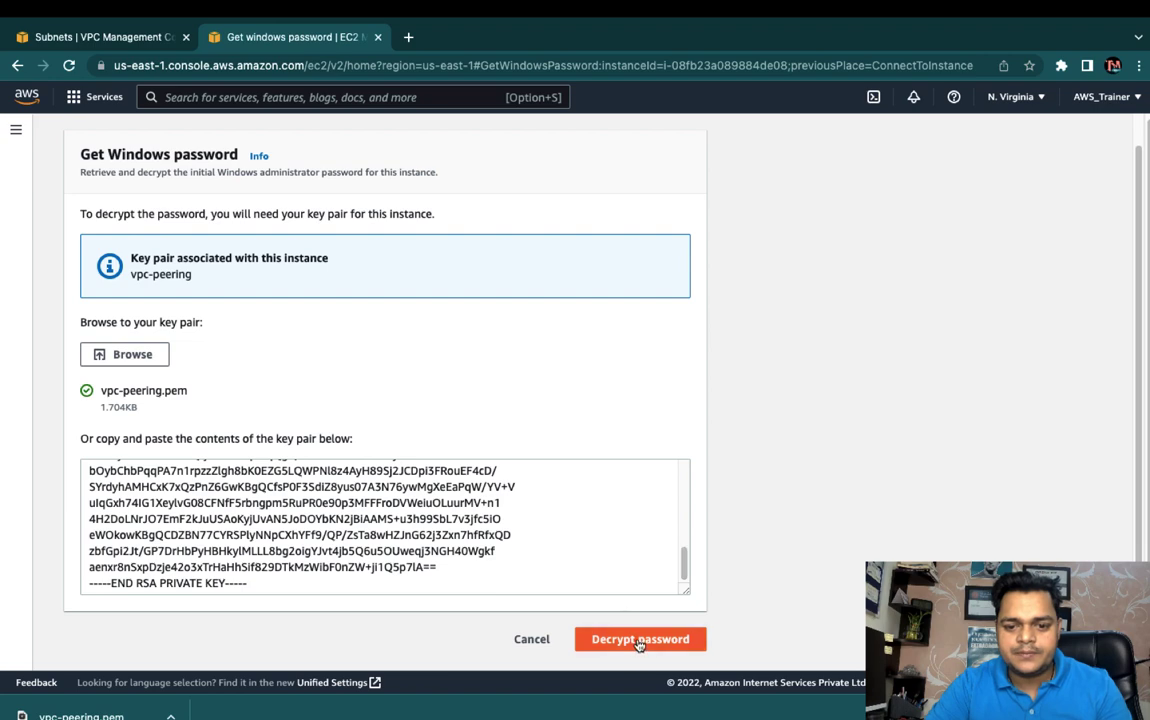
{"action": "scroll", "coordinate": [228, 581], "scroll_direction": "down", "scroll_amount": 3}
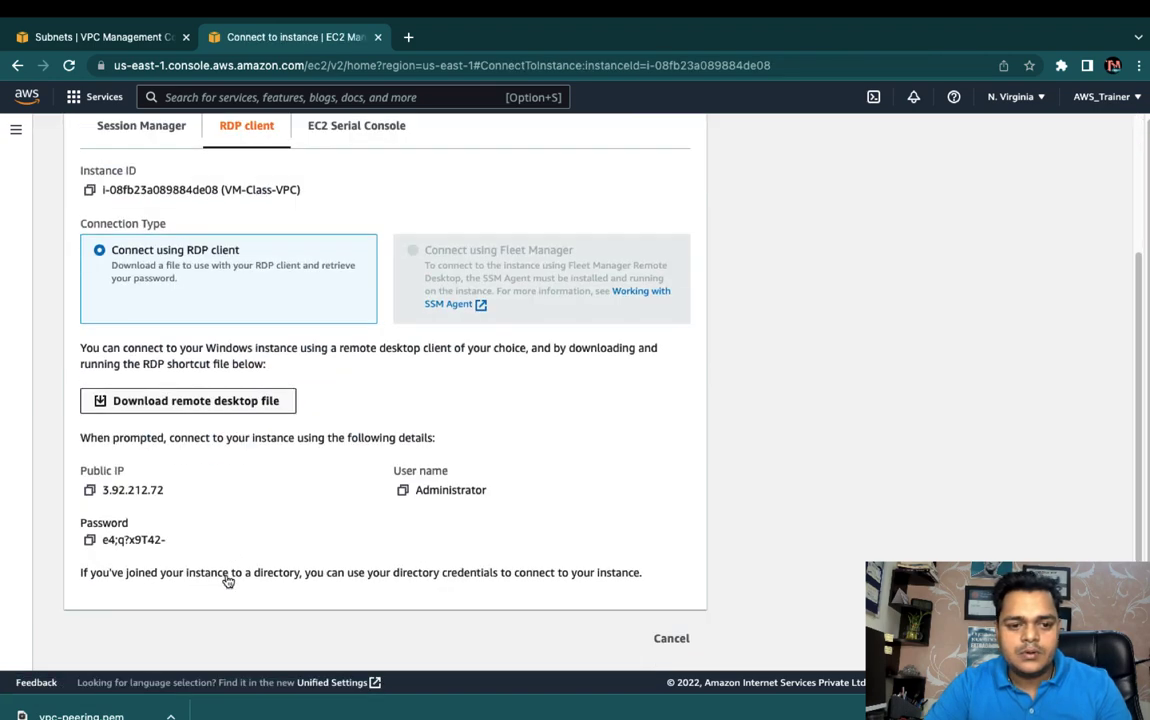
{"action": "left_click", "coordinate": [90, 541]}
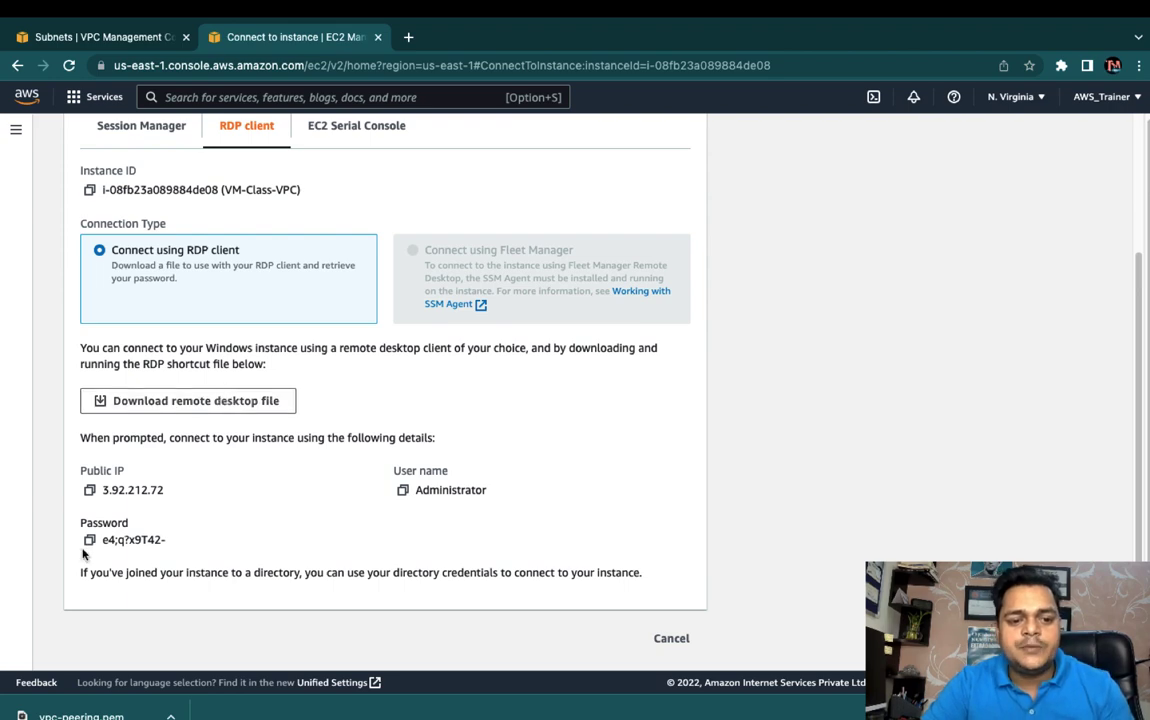
Switch to Microsoft Remote Desktop to view its PCs, minimize its window, and return to the EC2 connection page in the browser
{"action": "key", "text": "super+Tab"}
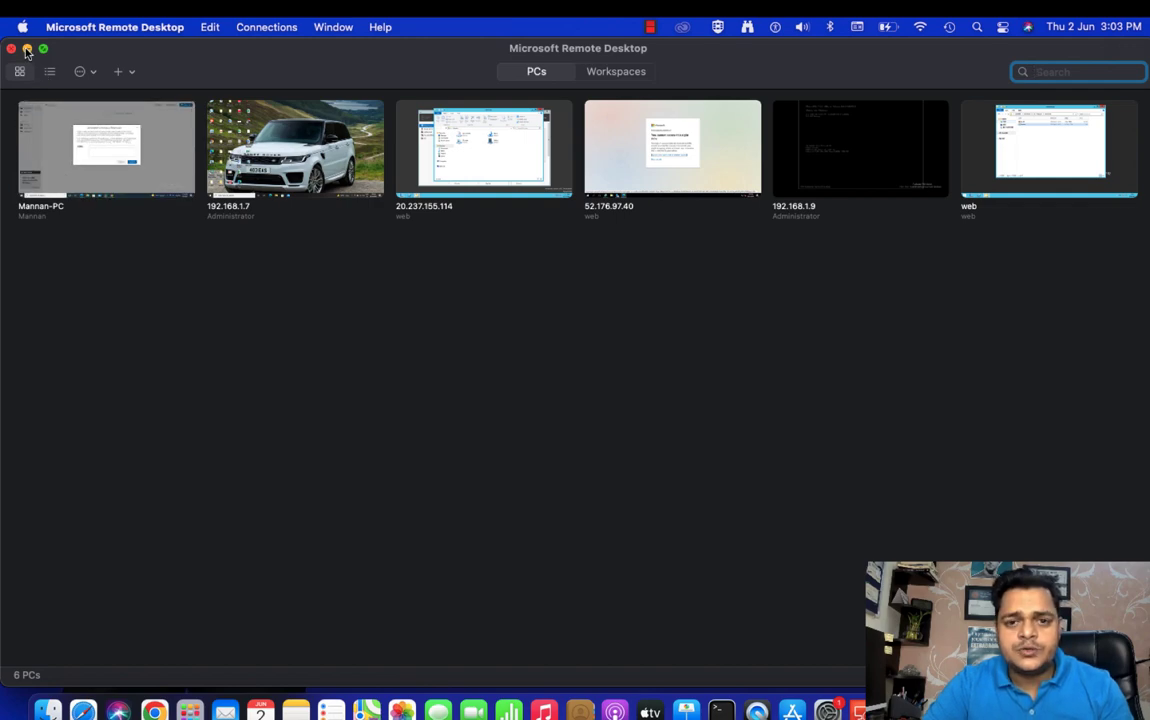
{"action": "left_click", "coordinate": [27, 49]}
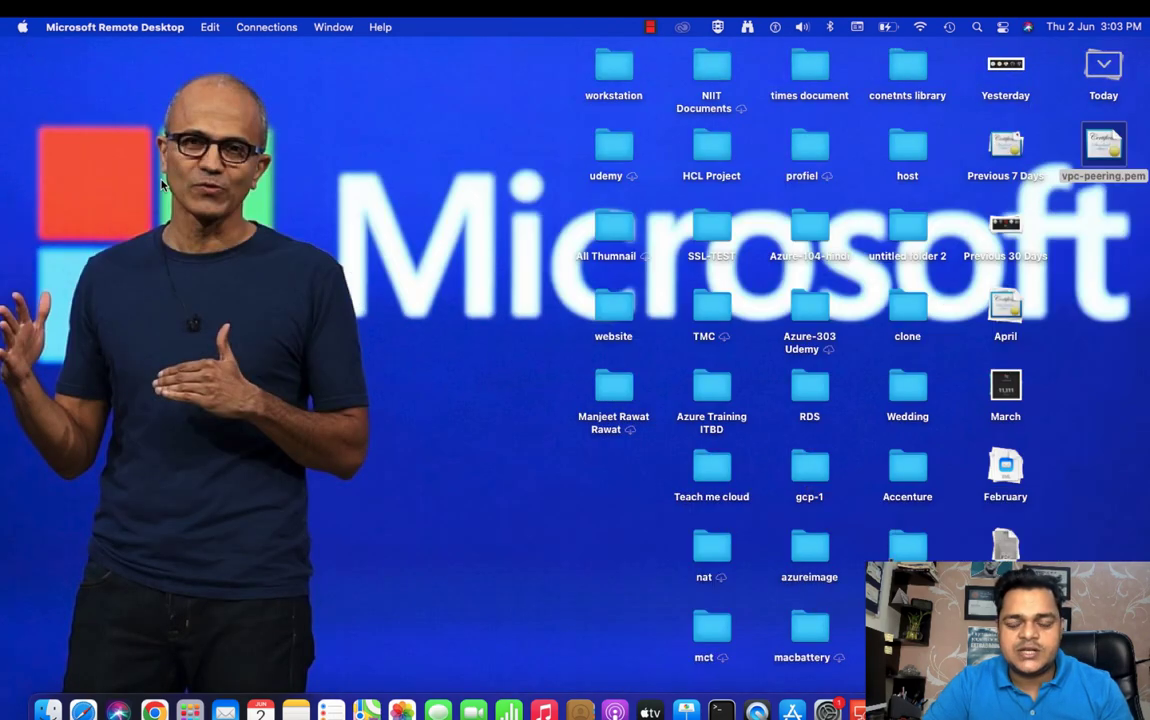
{"action": "key", "text": "ctrl+Right"}
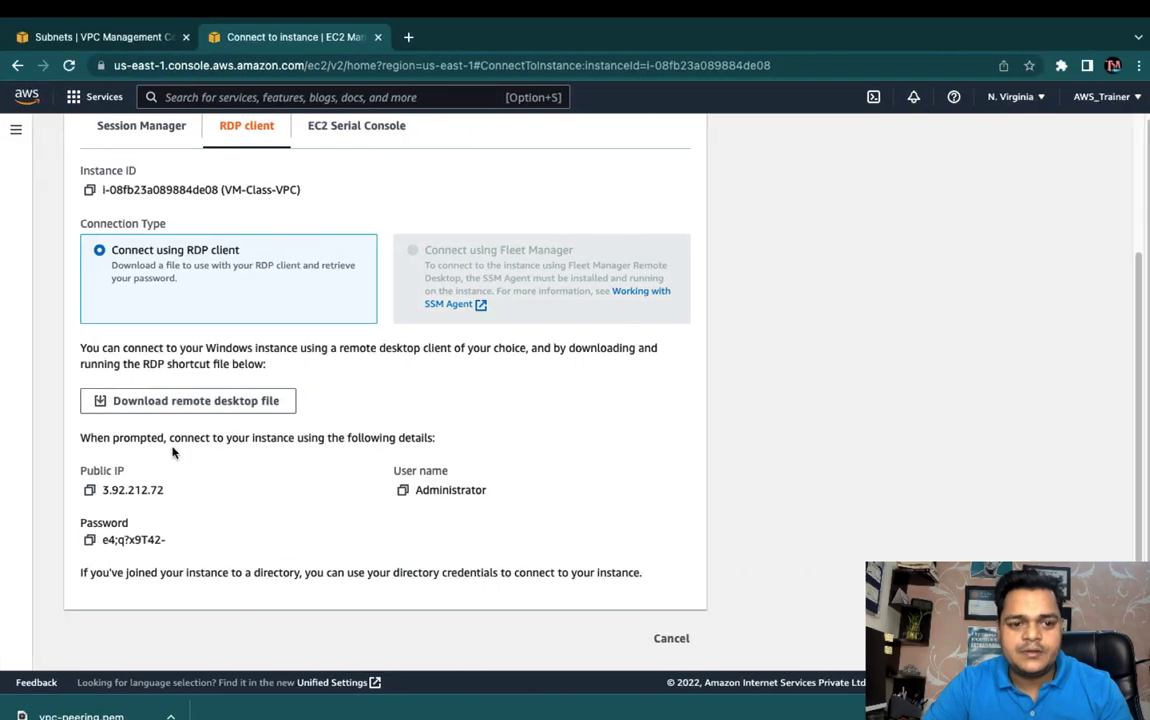
{"action": "key", "text": "ctrl+Right"}
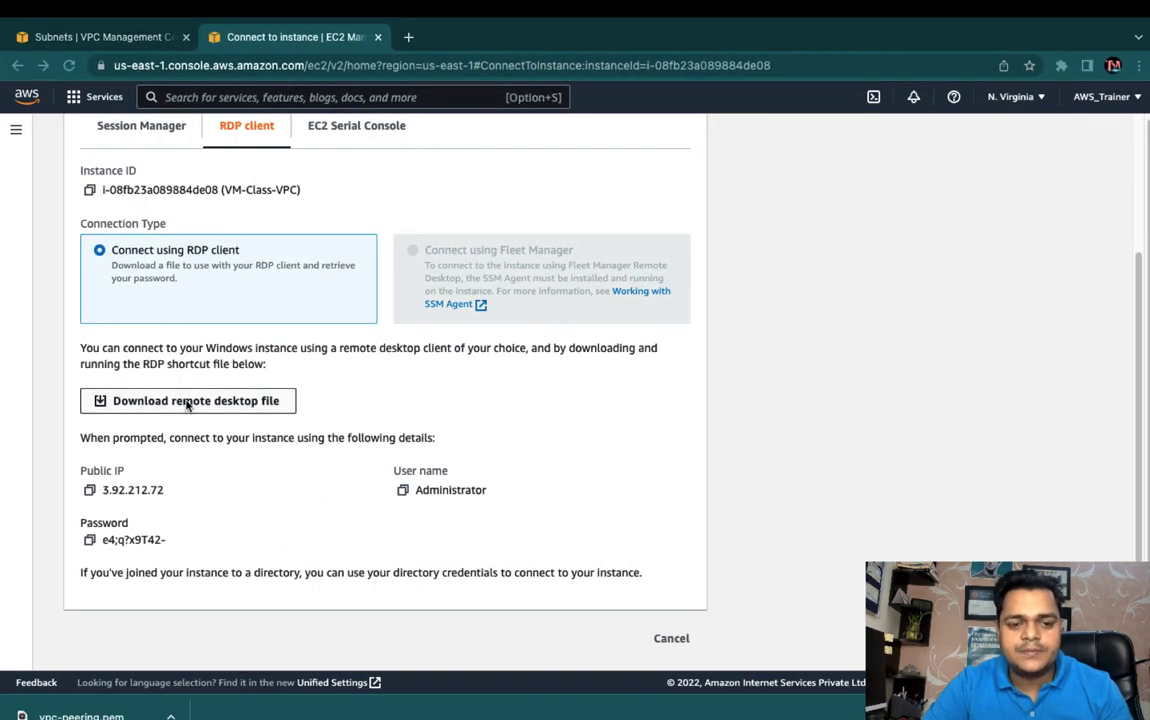
Download VM-Class-VPC's remote desktop file and connect as Administrator, pasting the account password and accepting the unverified certificate
{"action": "left_click", "coordinate": [187, 402]}
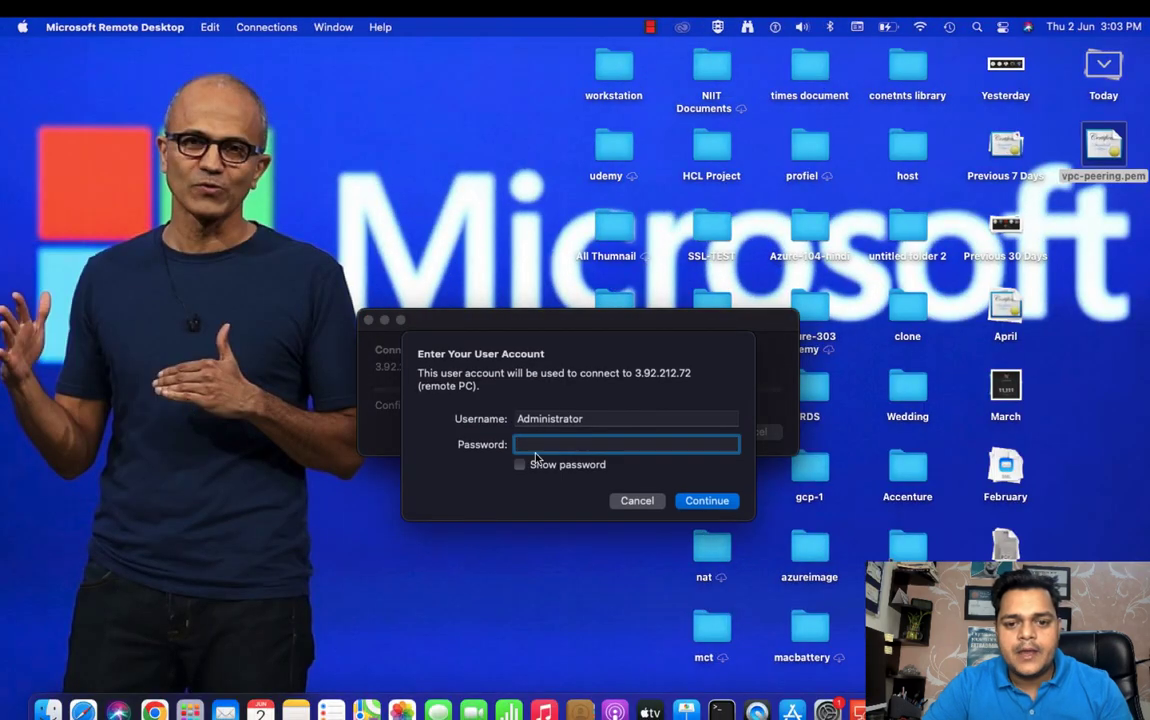
{"action": "key", "text": "super+v"}
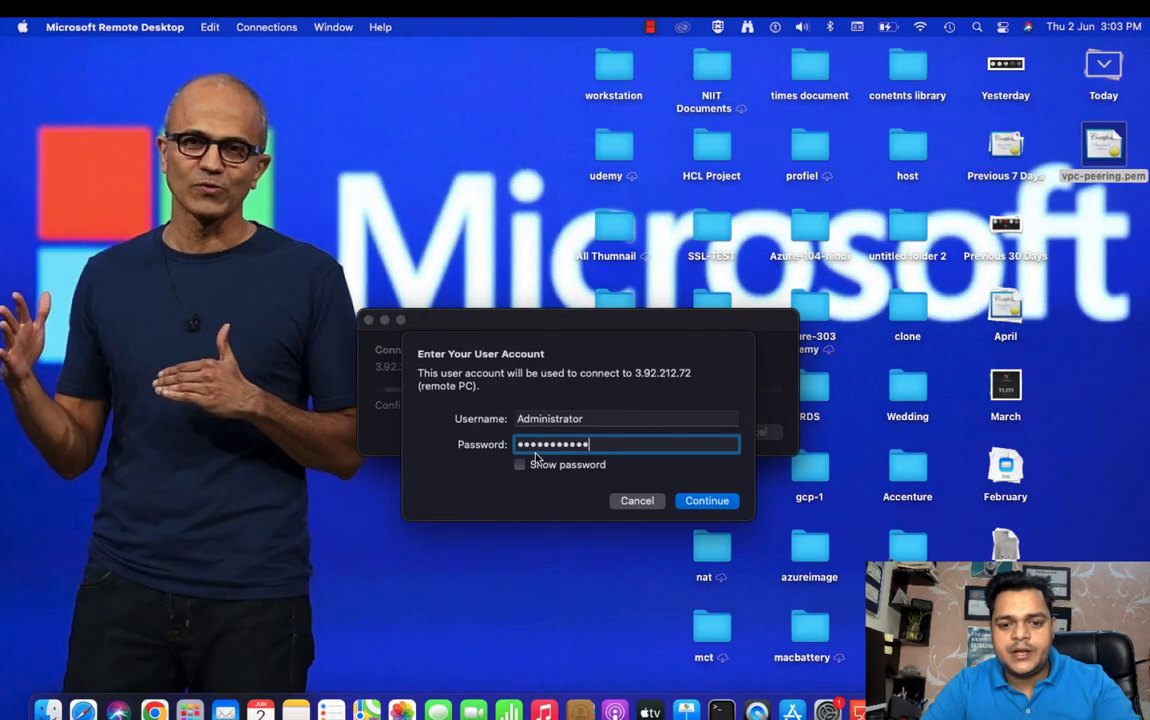
{"action": "left_click", "coordinate": [708, 502]}
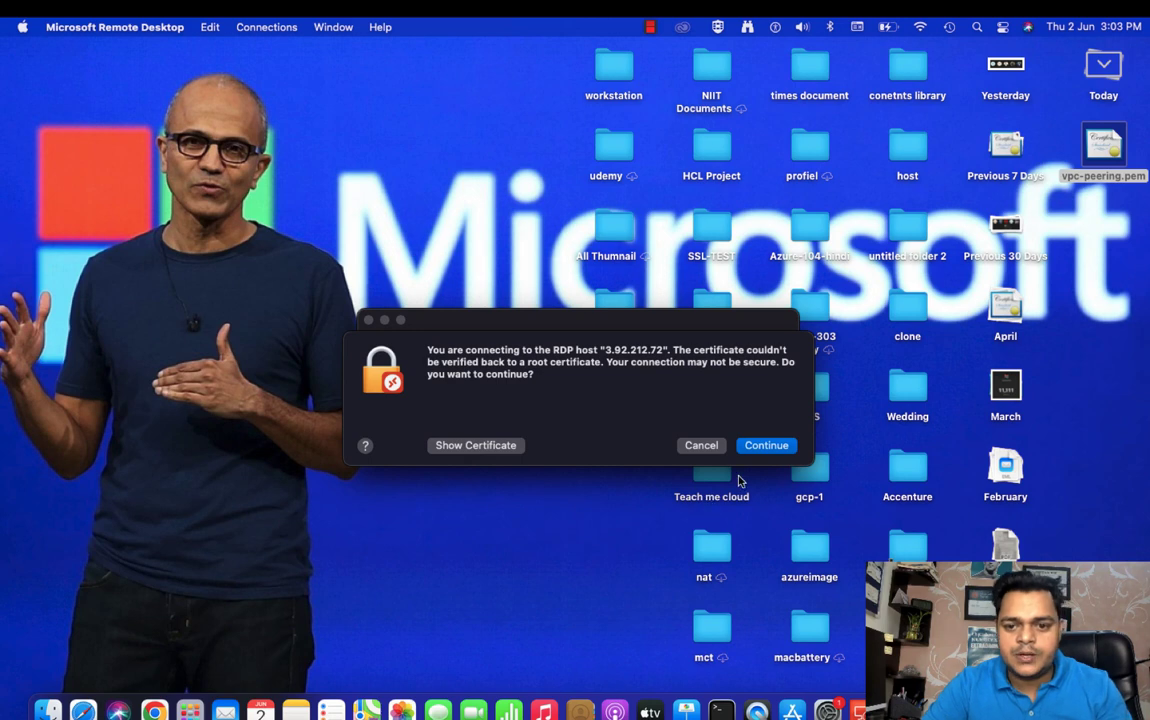
{"action": "left_click", "coordinate": [766, 445]}
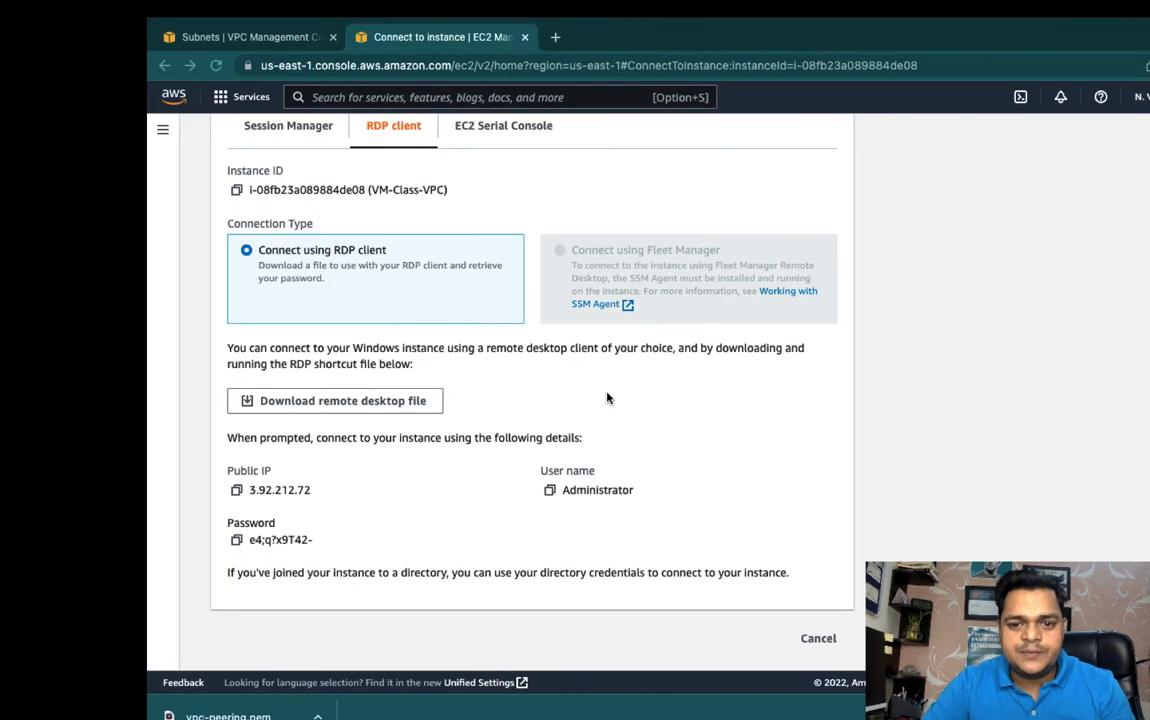
Open the RDP client connection details for VM-Training-VPC, request its Windows password, and browse for the key pair file
{"action": "scroll", "coordinate": [299, 208], "scroll_direction": "up", "scroll_amount": 2}
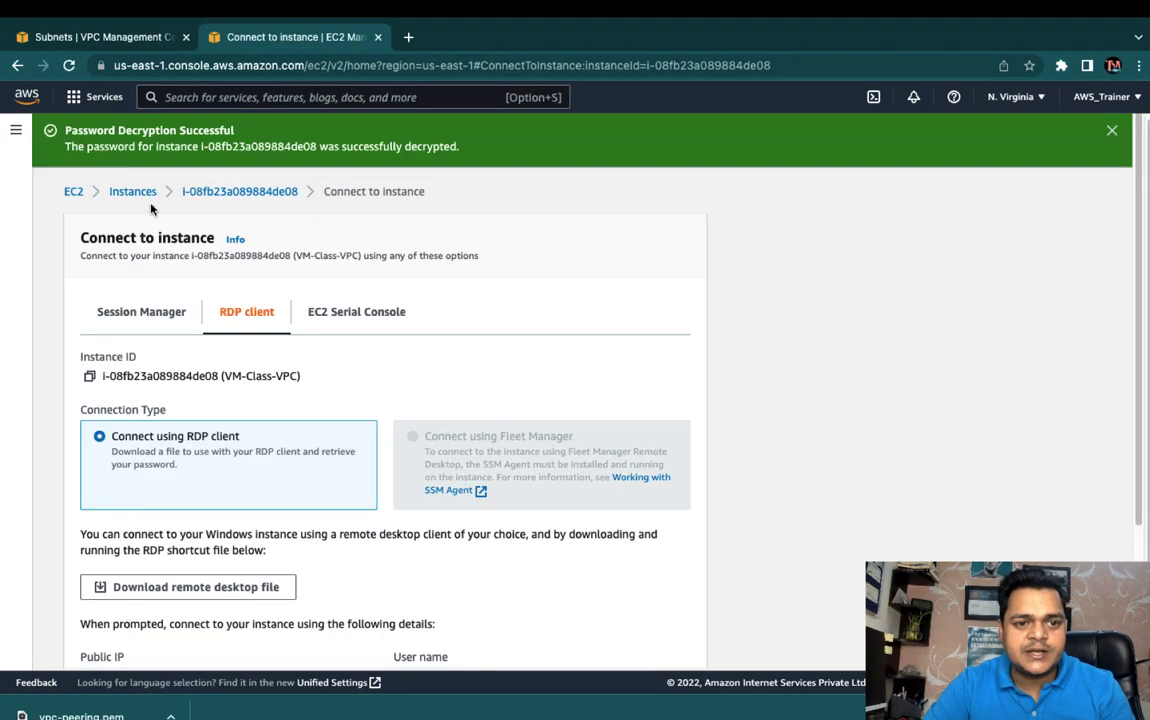
{"action": "left_click", "coordinate": [125, 191]}
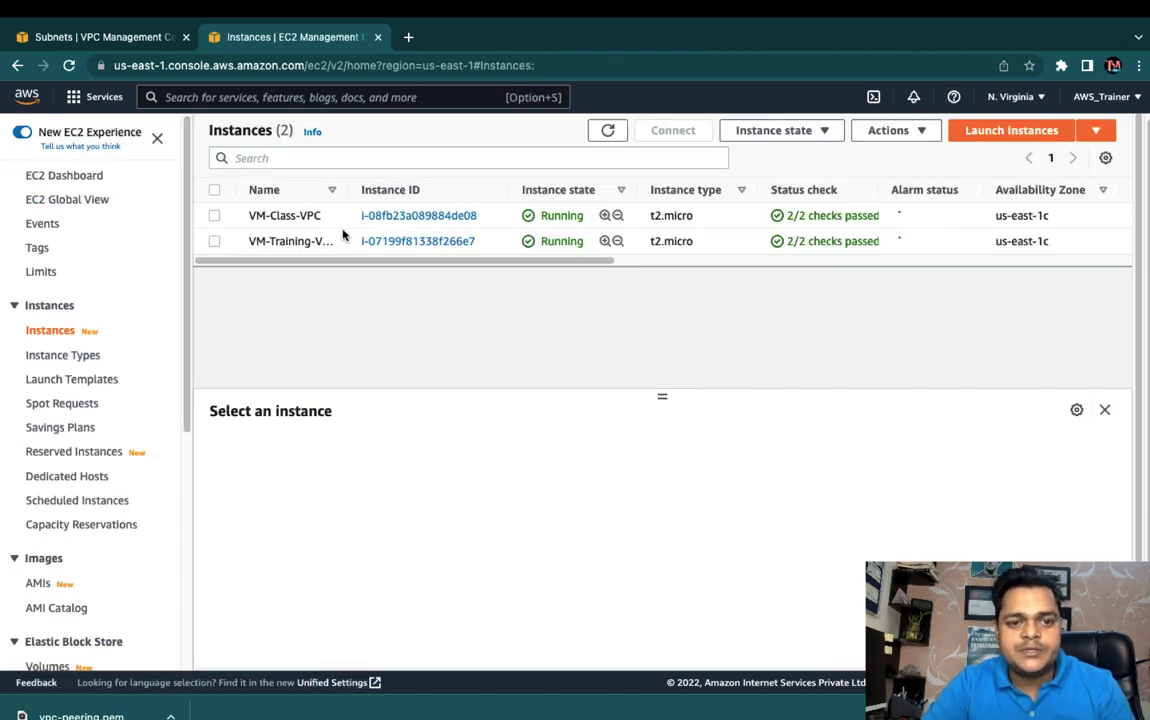
{"action": "left_click", "coordinate": [214, 241]}
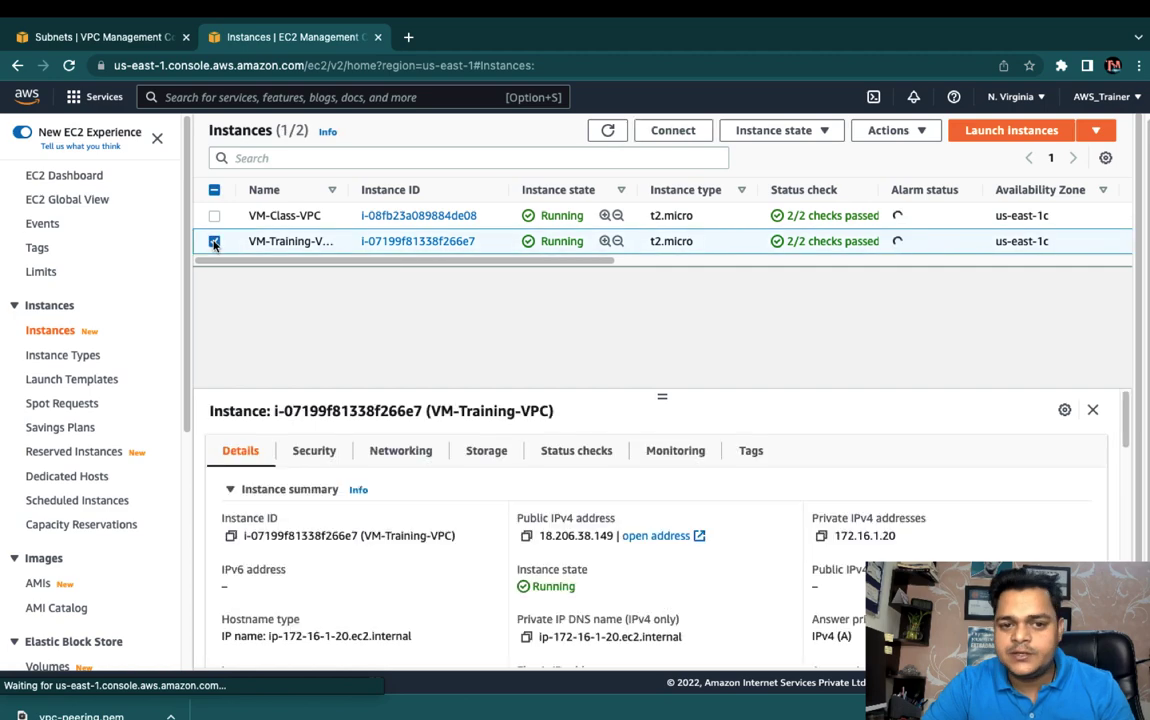
{"action": "left_click", "coordinate": [686, 130]}
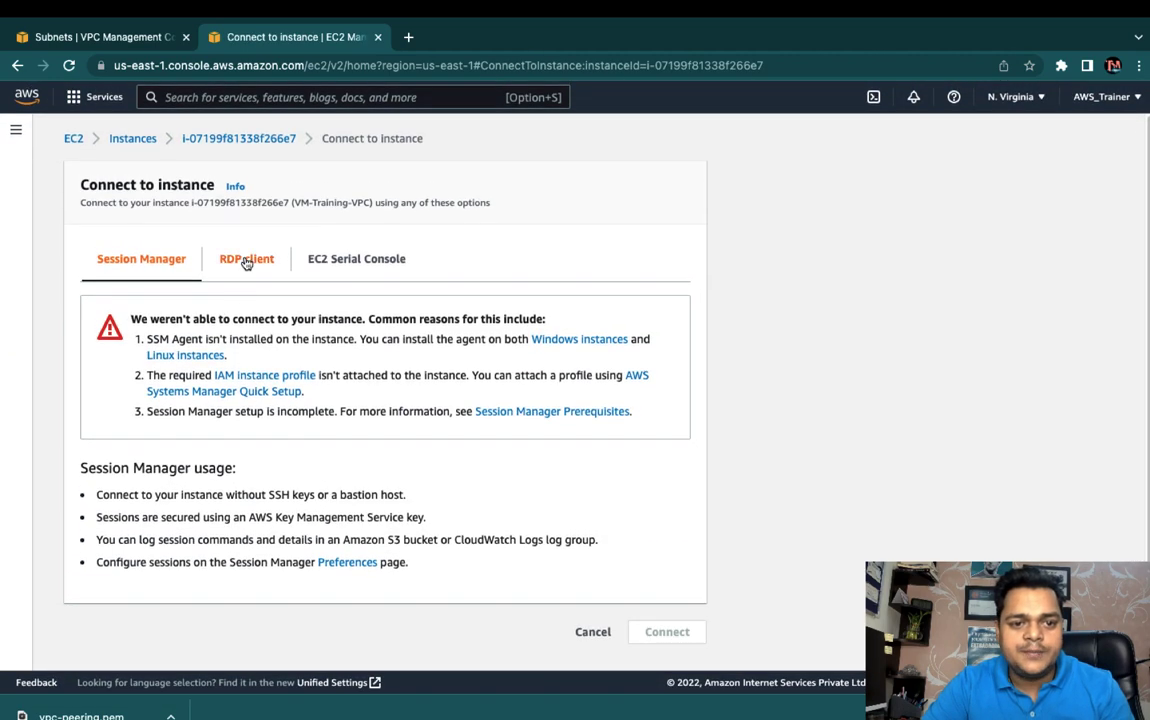
{"action": "left_click", "coordinate": [246, 262]}
{"action": "scroll", "coordinate": [260, 480], "scroll_direction": "down", "scroll_amount": 2}
{"action": "left_click", "coordinate": [195, 539]}
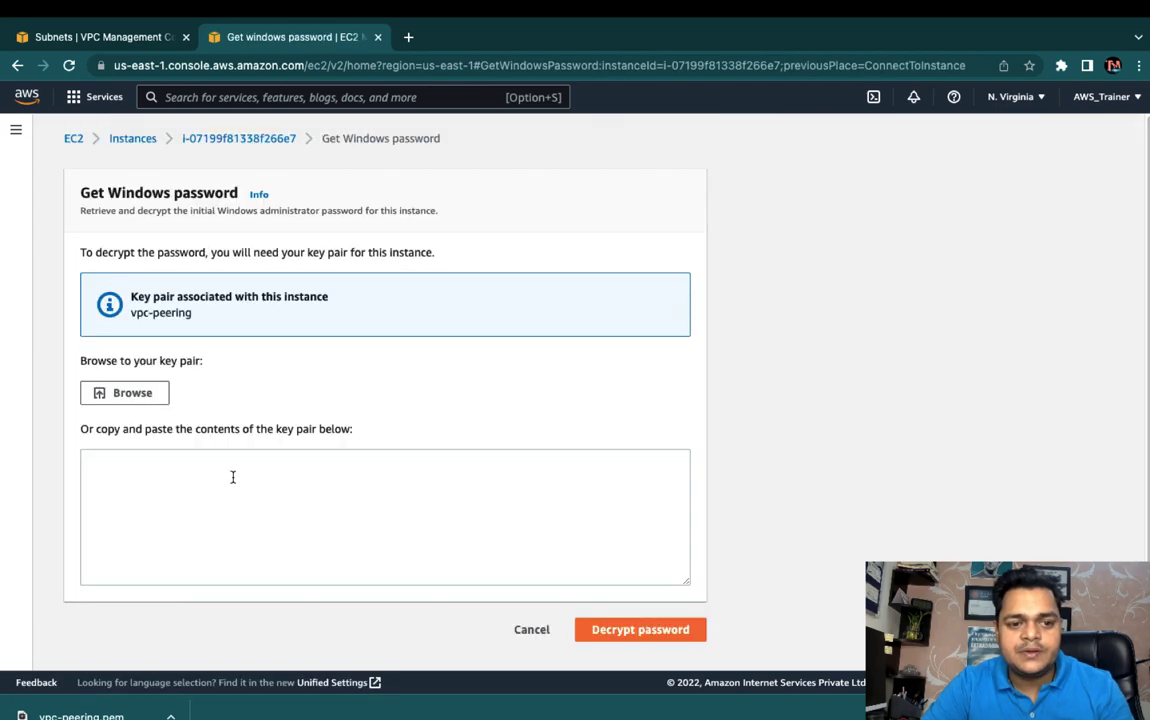
{"action": "left_click", "coordinate": [122, 393]}
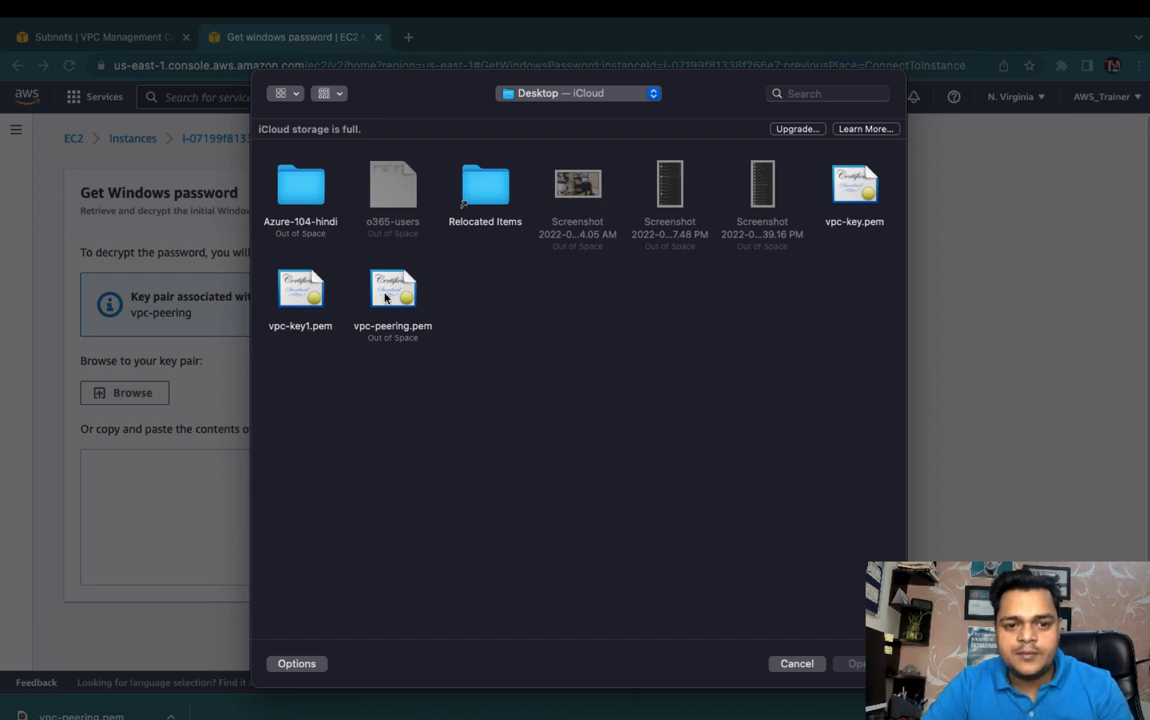
{"action": "left_click", "coordinate": [388, 292]}
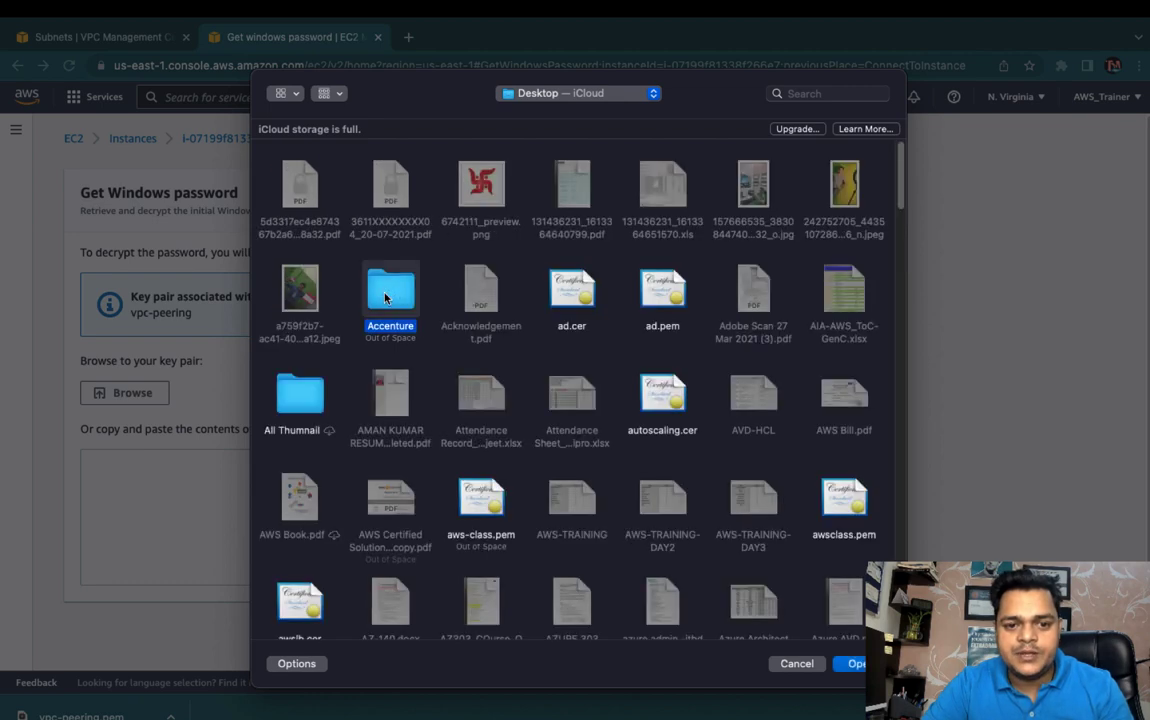
{"action": "double_click", "coordinate": [388, 292]}
{"action": "left_click", "coordinate": [548, 94]}
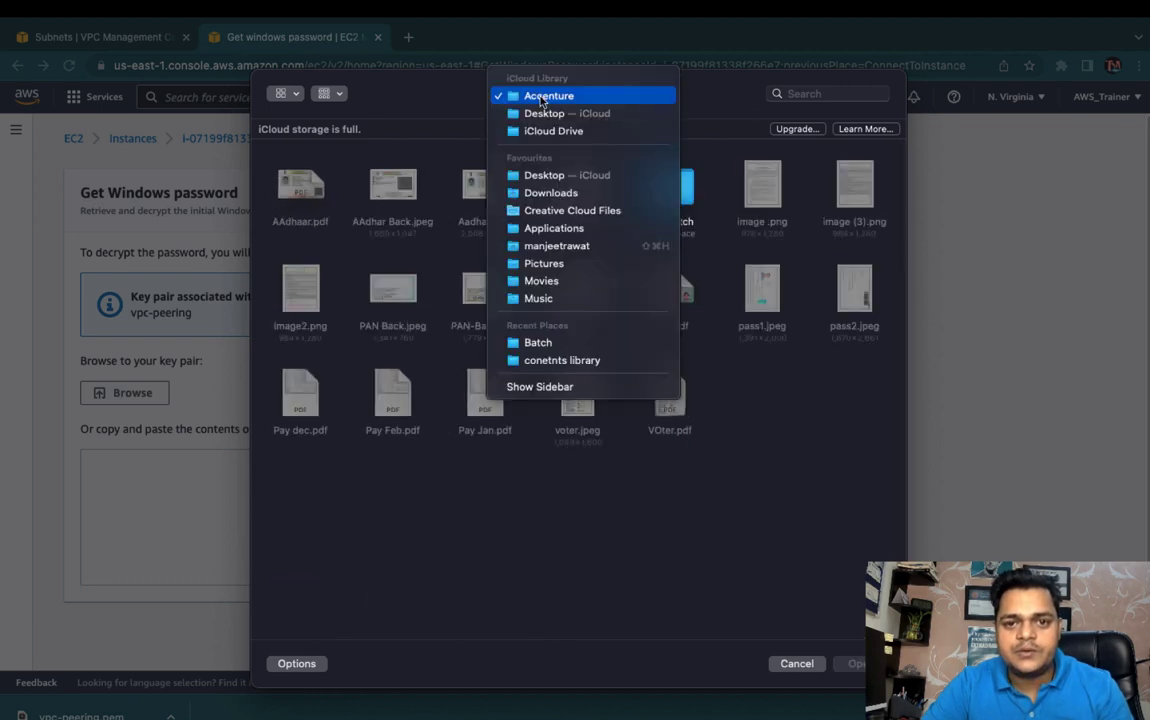
{"action": "left_click", "coordinate": [543, 114]}
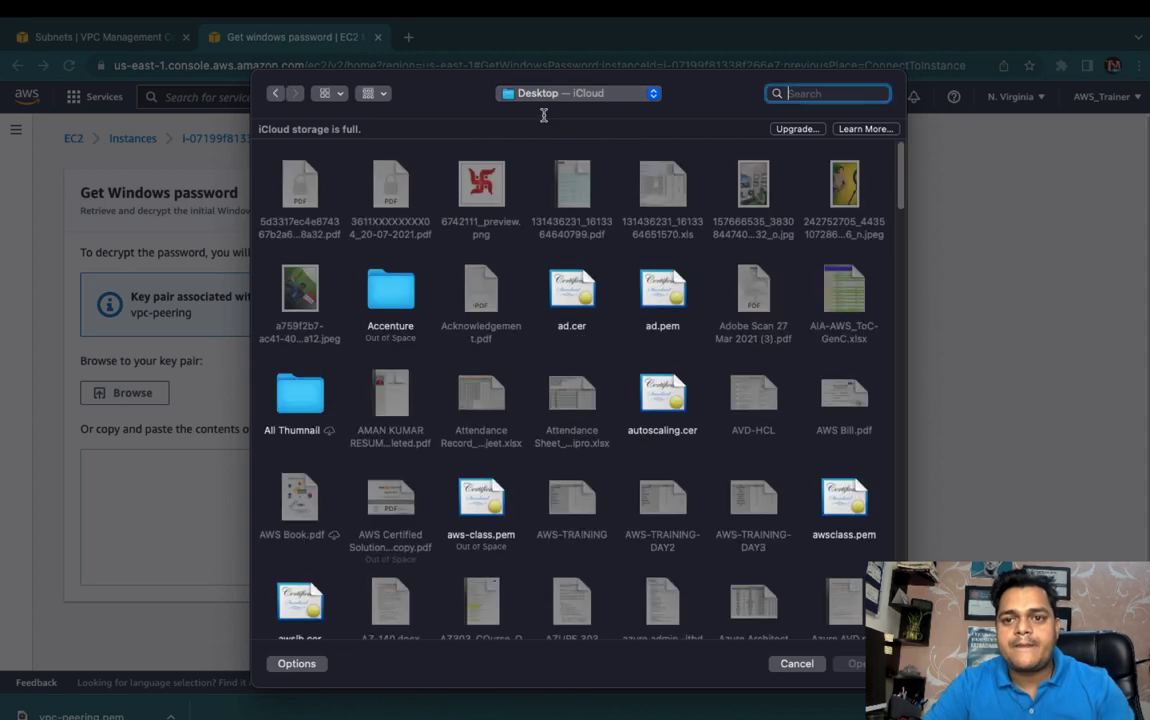
Search for vpc, load the vpc-peering.pem key file, decrypt VM-Training-VPC's Windows password, and copy it
{"action": "left_click", "coordinate": [800, 93]}
{"action": "type", "text": "vp"}
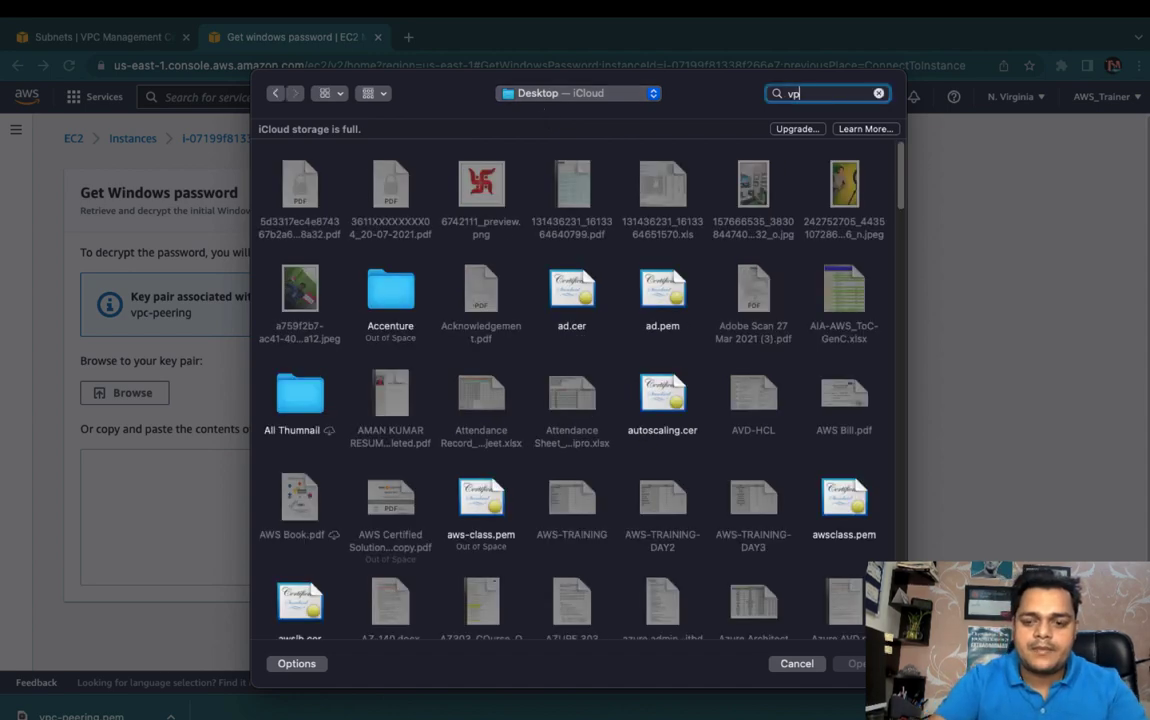
{"action": "type", "text": "c"}
{"action": "left_click", "coordinate": [463, 208]}
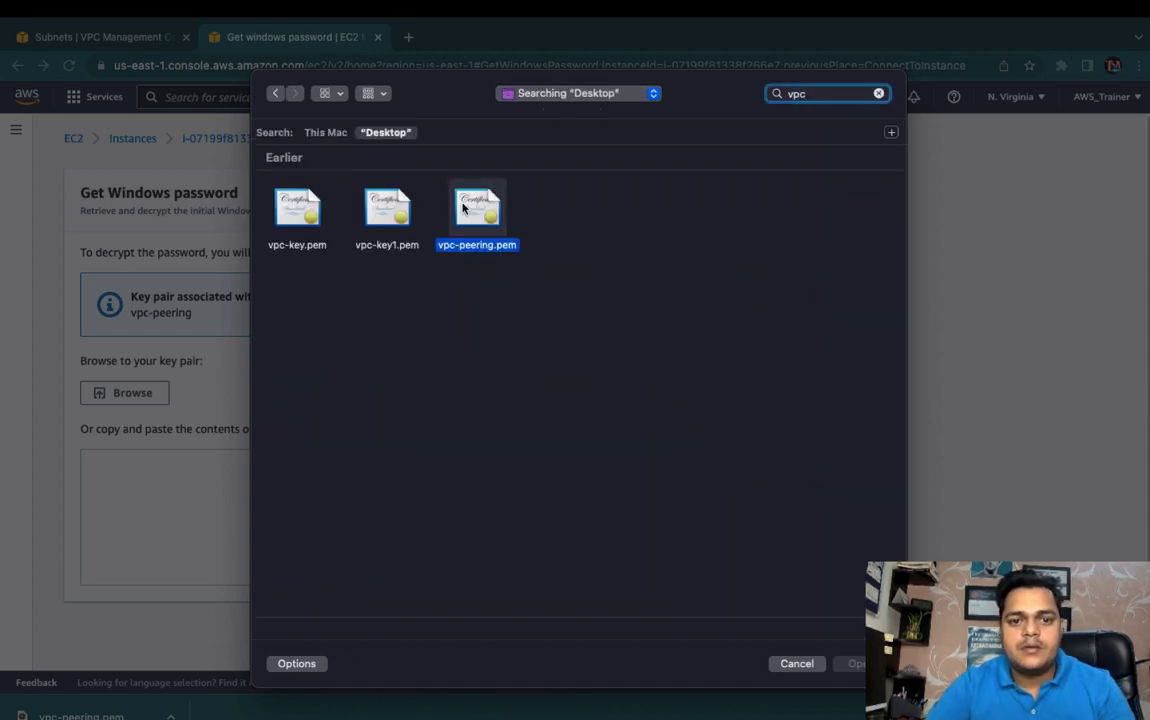
{"action": "double_click", "coordinate": [463, 208]}
{"action": "scroll", "coordinate": [636, 585], "scroll_direction": "down", "scroll_amount": 5}
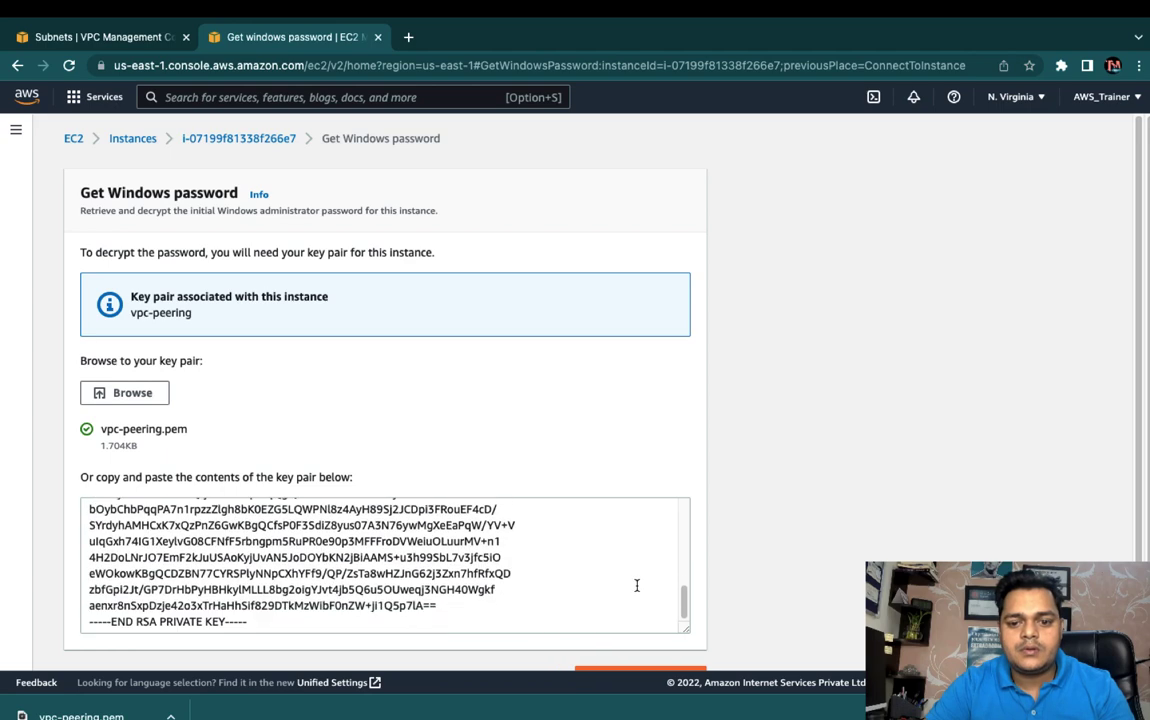
{"action": "scroll", "coordinate": [636, 585], "scroll_direction": "down", "scroll_amount": 1}
{"action": "left_click", "coordinate": [645, 641]}
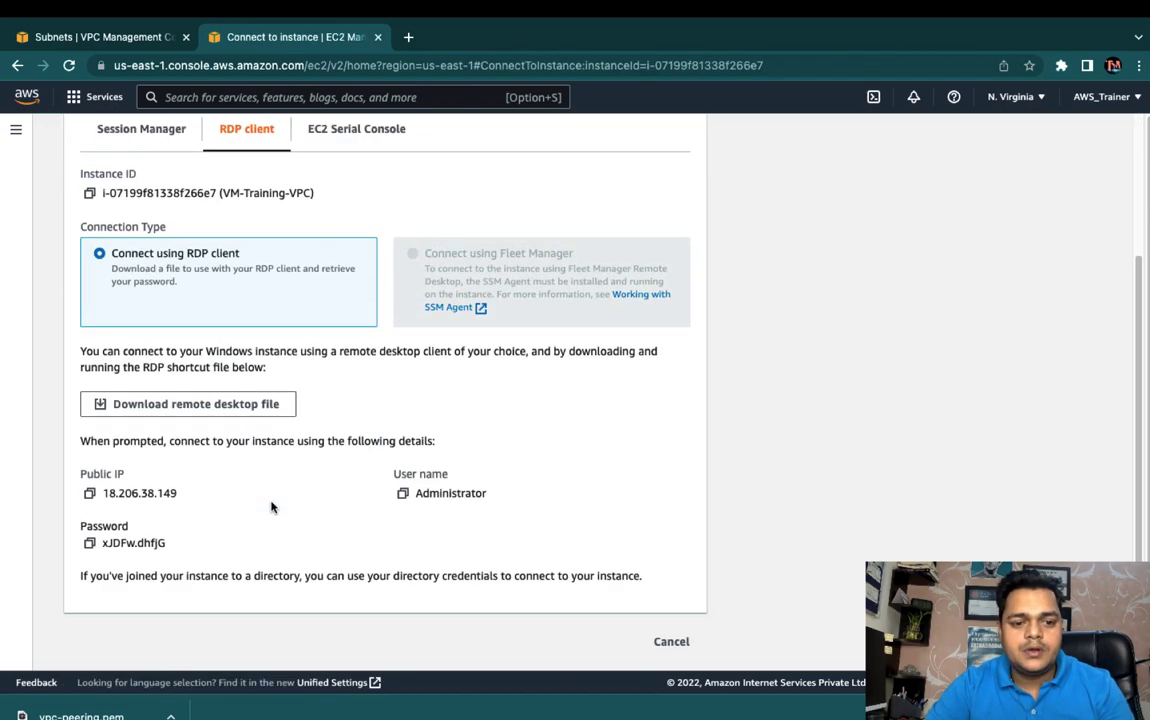
{"action": "left_click", "coordinate": [89, 543]}
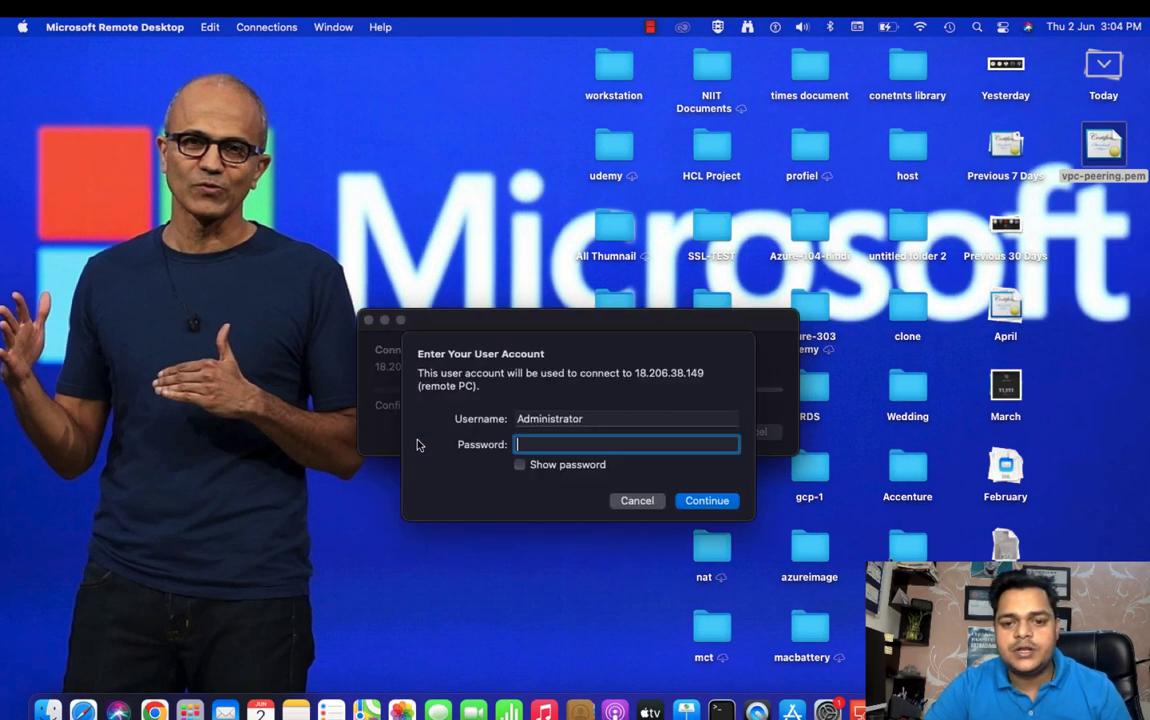
Connect to VM-Training-VPC over RDP as Administrator, pasting the account password and accepting the unverified certificate
{"action": "key", "text": "super+v"}
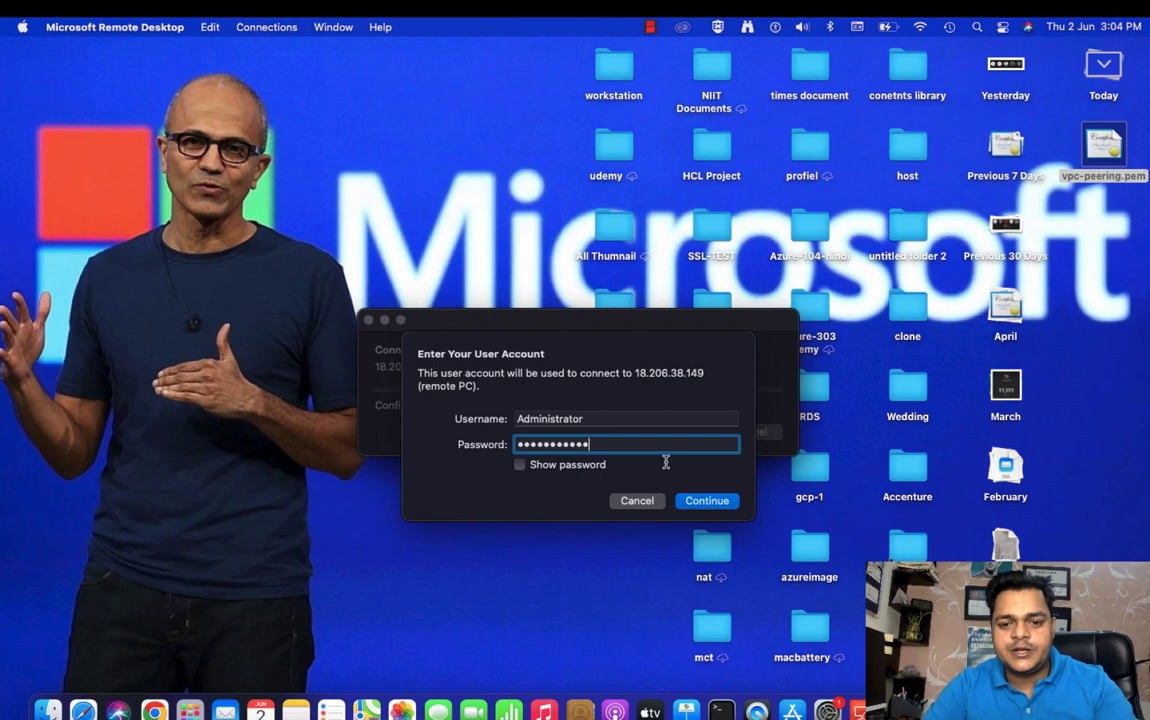
{"action": "left_click", "coordinate": [706, 499]}
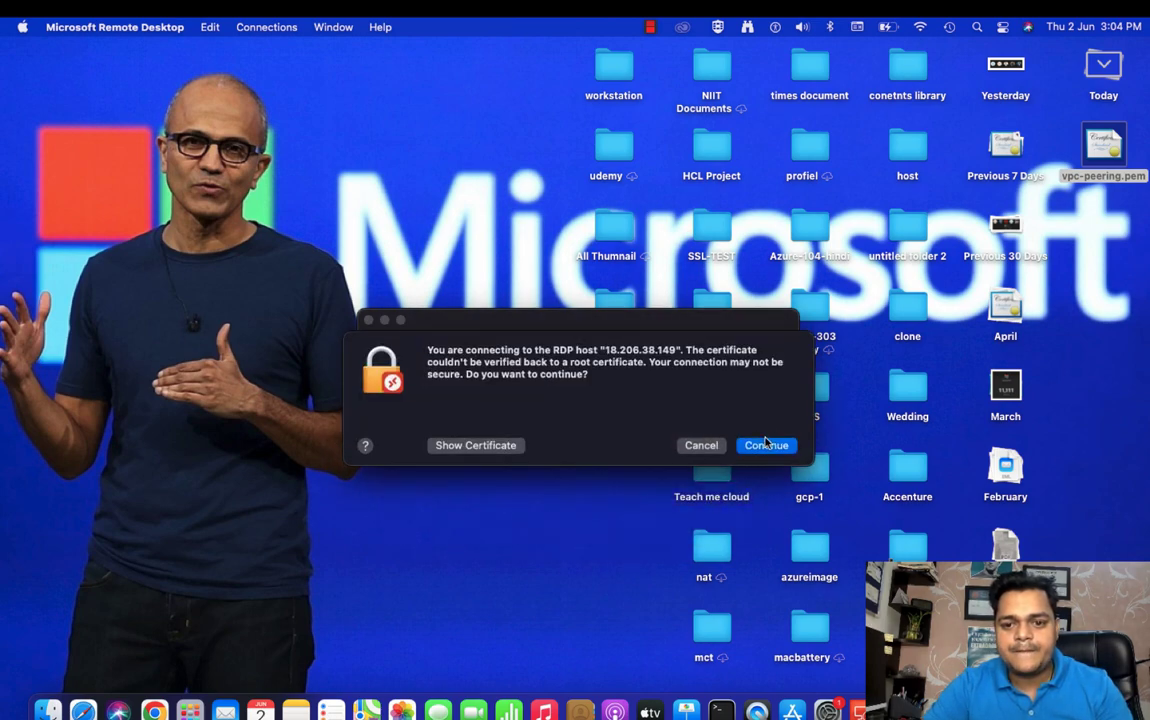
{"action": "left_click", "coordinate": [765, 445]}
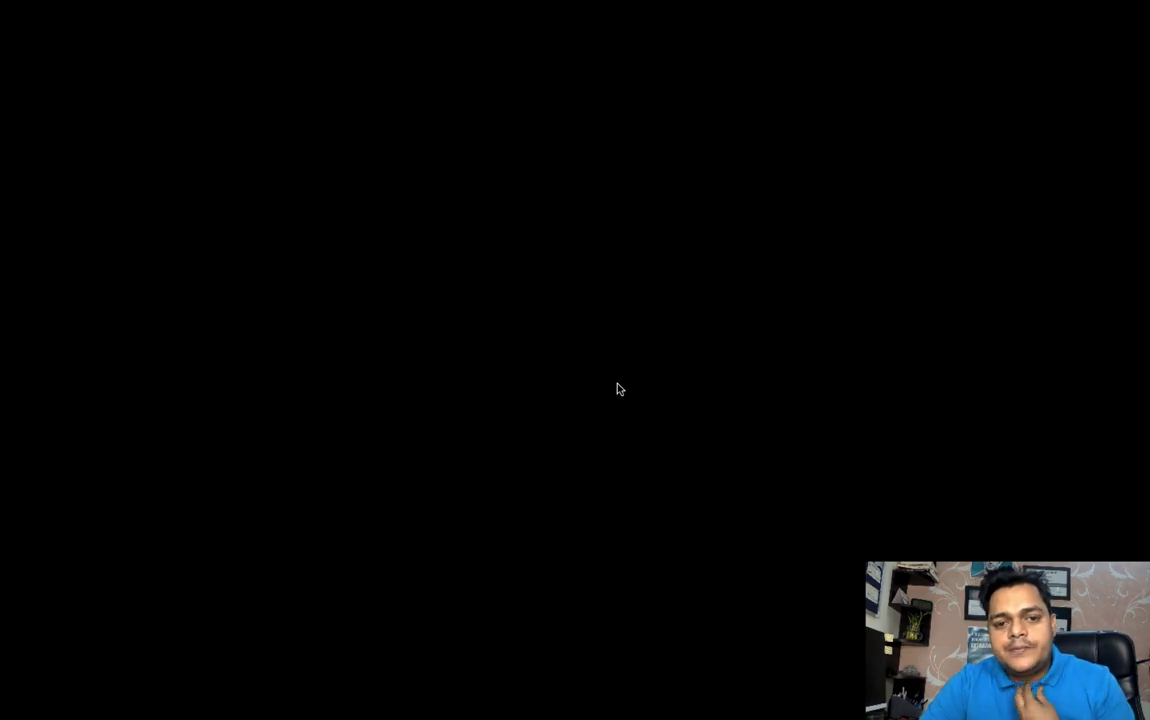
Switch to the VM-Class-VPC remote session, run ipconfig in a new Command Prompt, and shift the Command Prompt window aside
{"action": "key", "text": "ctrl+Left"}
{"action": "key", "text": "ctrl+Left"}
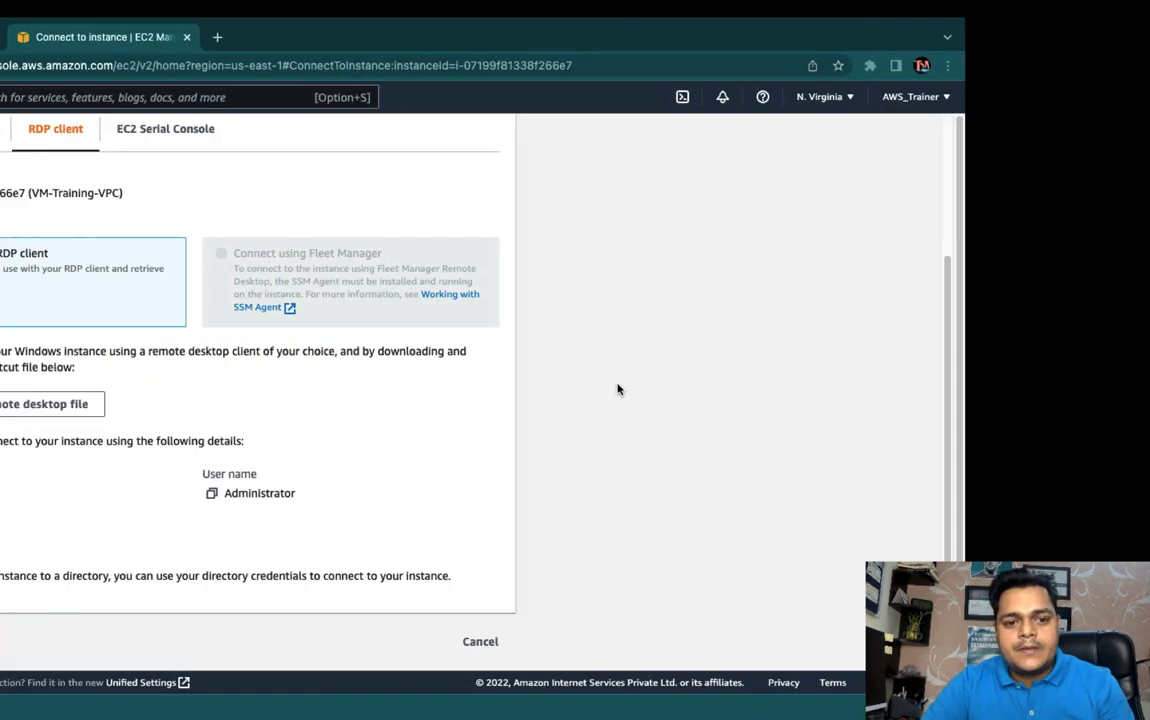
{"action": "key", "text": "ctrl+Right"}
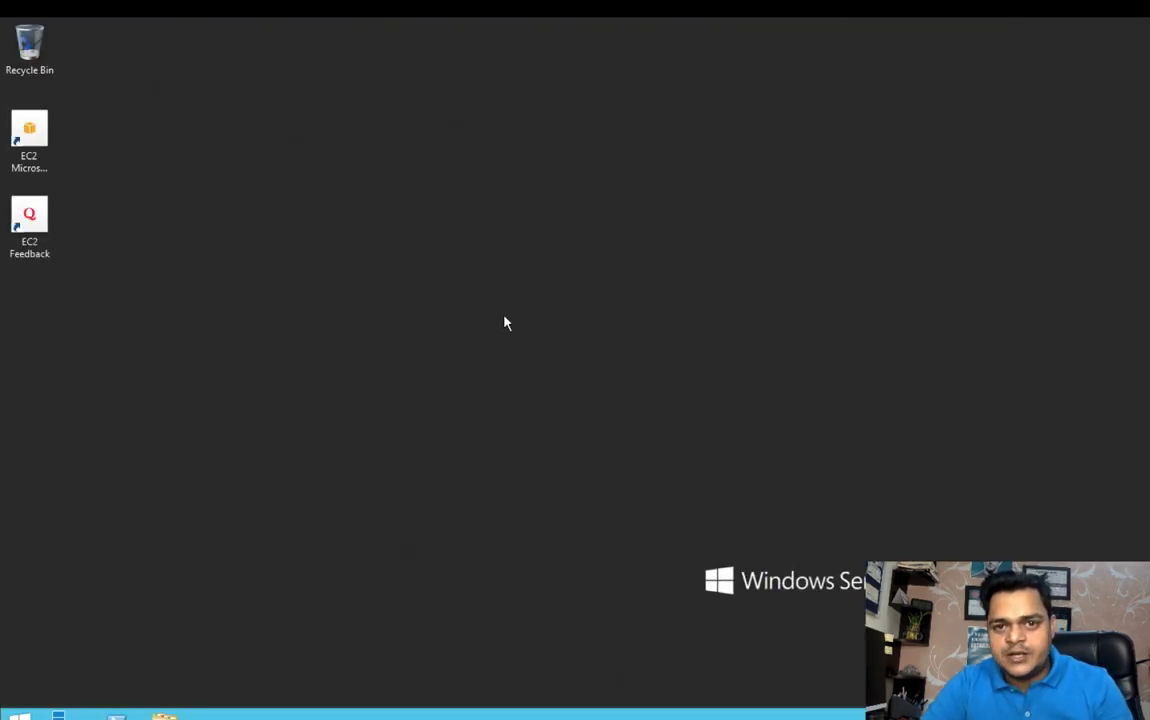
{"action": "key", "text": "ctrl+Left"}
{"action": "key", "text": "ctrl+Right"}
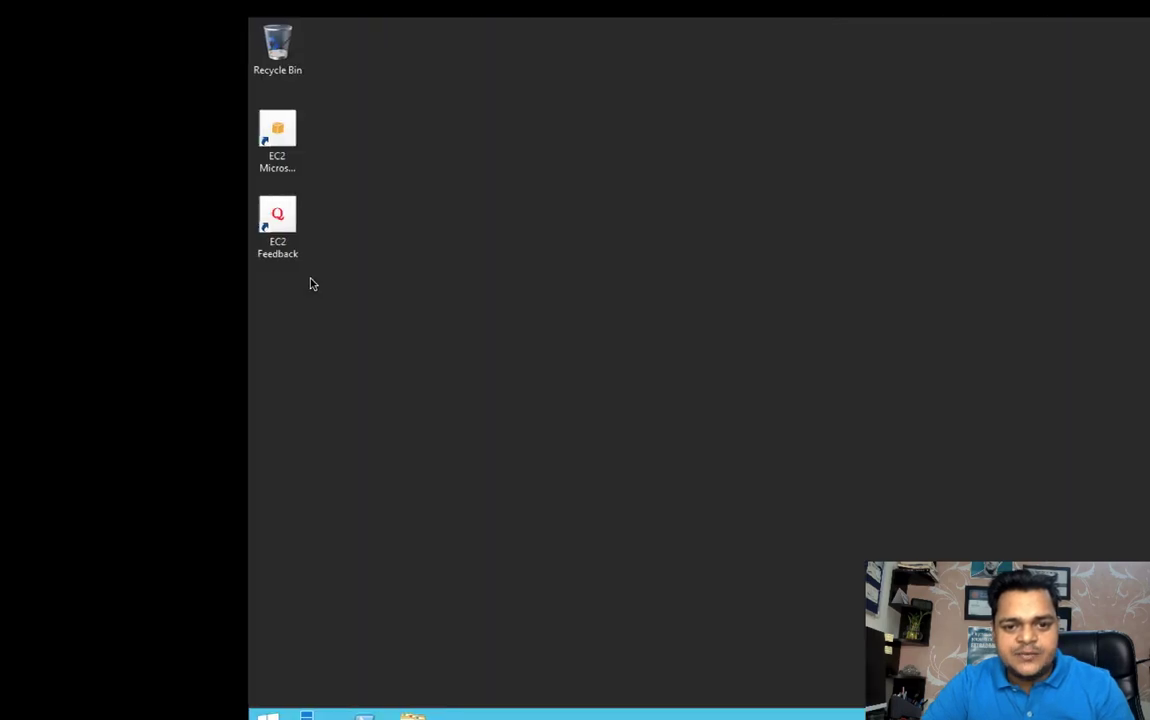
{"action": "key", "text": "super+r"}
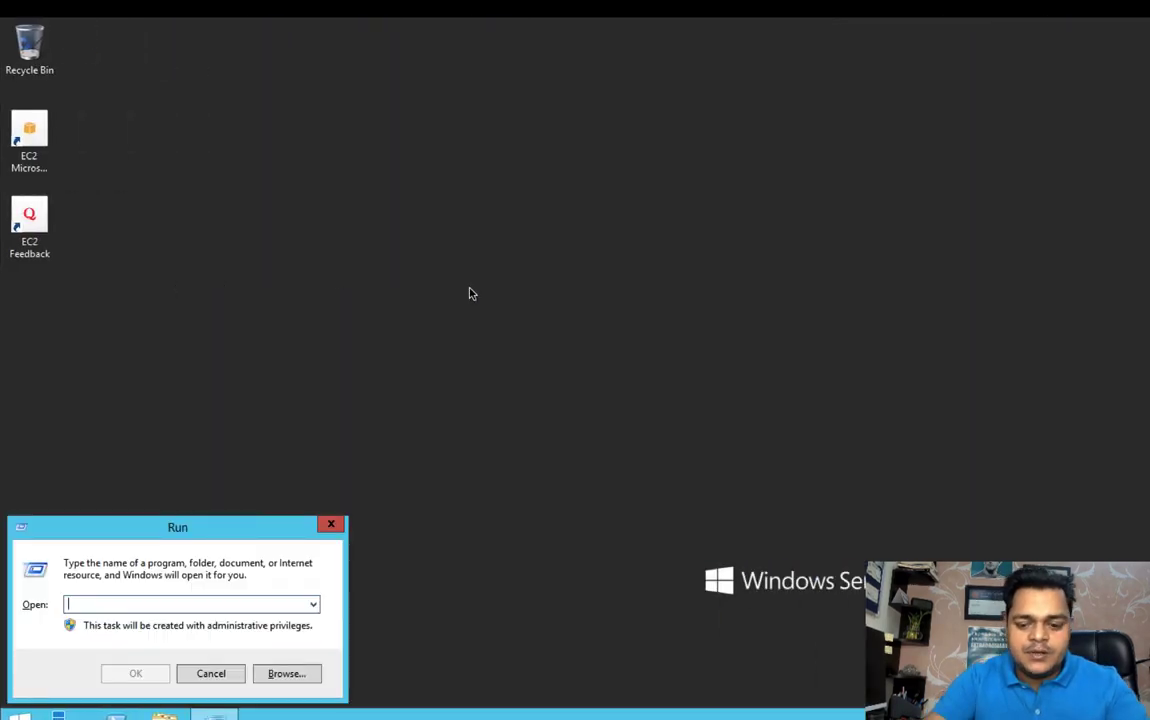
{"action": "type", "text": "cmd"}
{"action": "key", "text": "Return"}
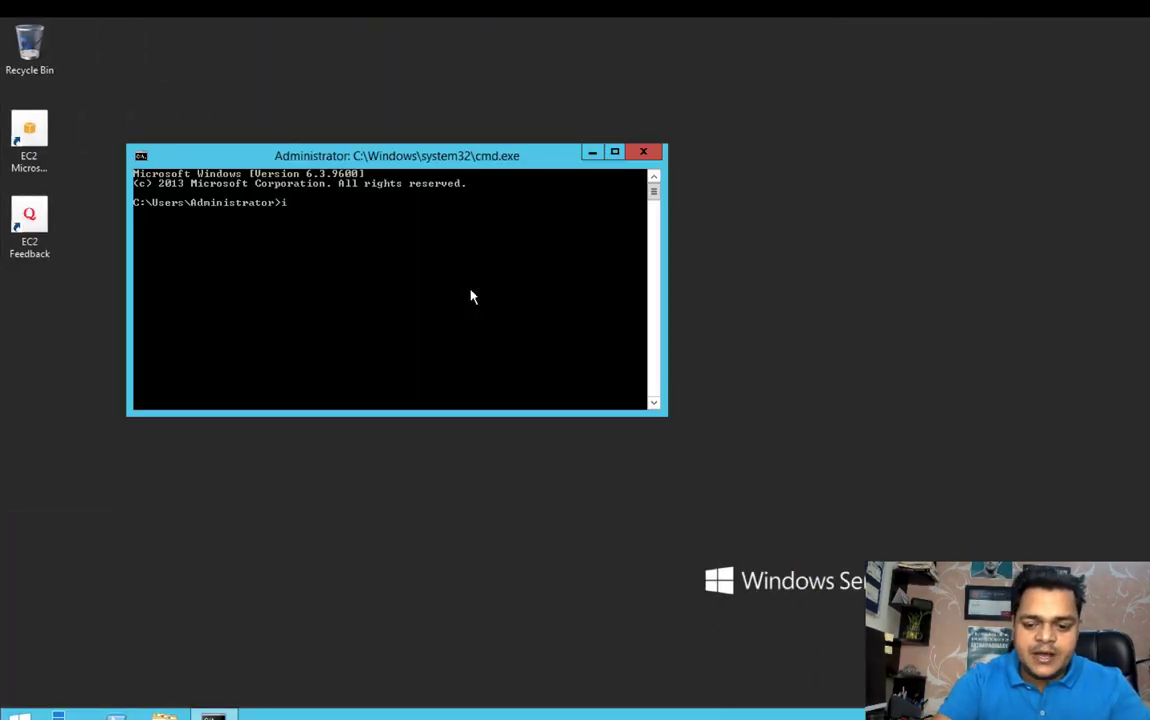
{"action": "type", "text": "ipconfig"}
{"action": "key", "text": "Return"}
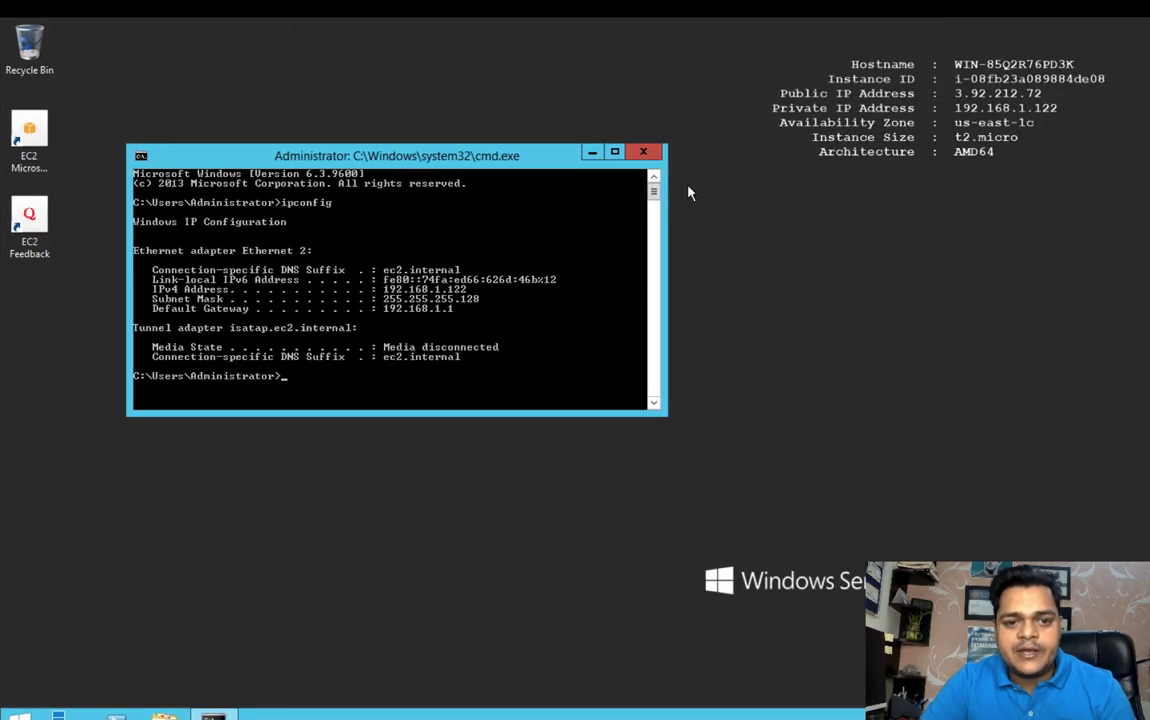
{"action": "left_click_drag", "start_coordinate": [565, 157], "coordinate": [755, 143]}
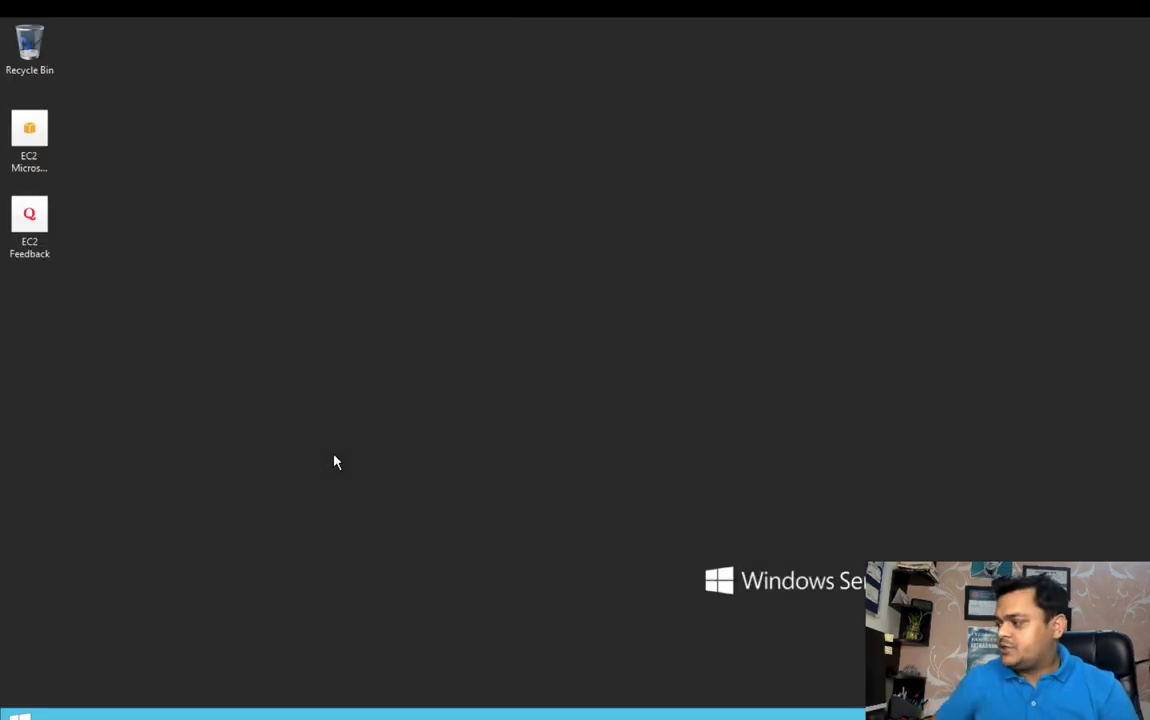
Open a Command Prompt in the VM-Training-VPC remote session and run ipconfig
{"action": "key", "text": "super+r"}
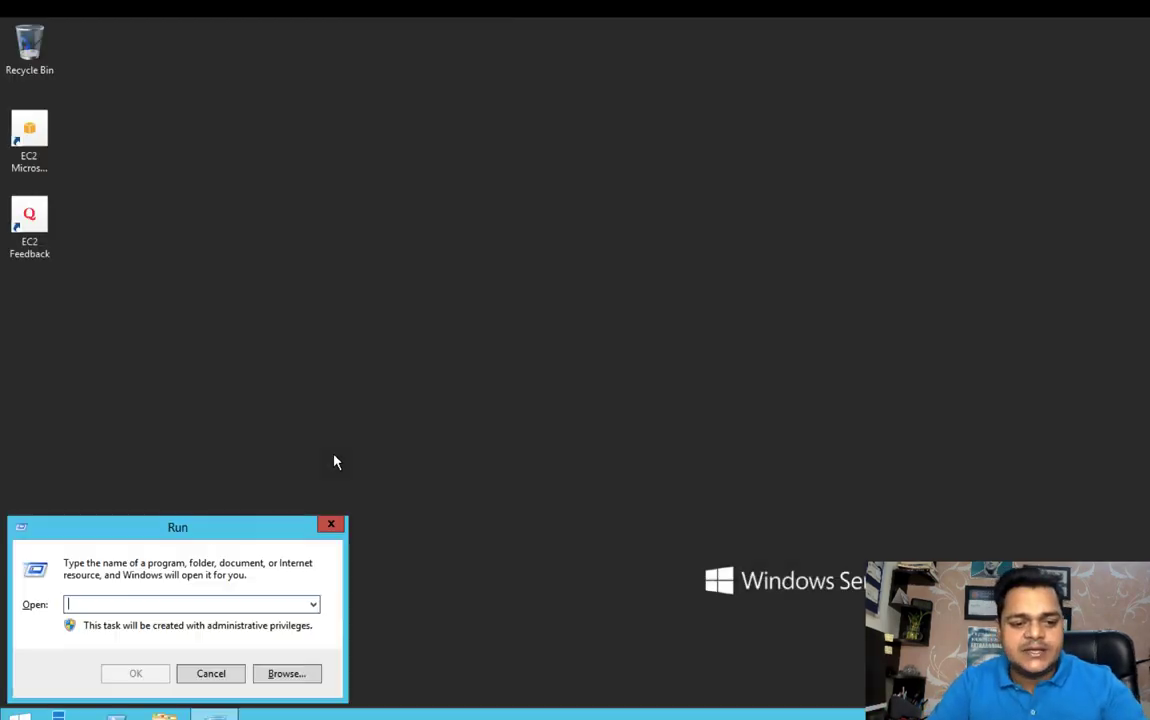
{"action": "type", "text": "cmd"}
{"action": "key", "text": "Return"}
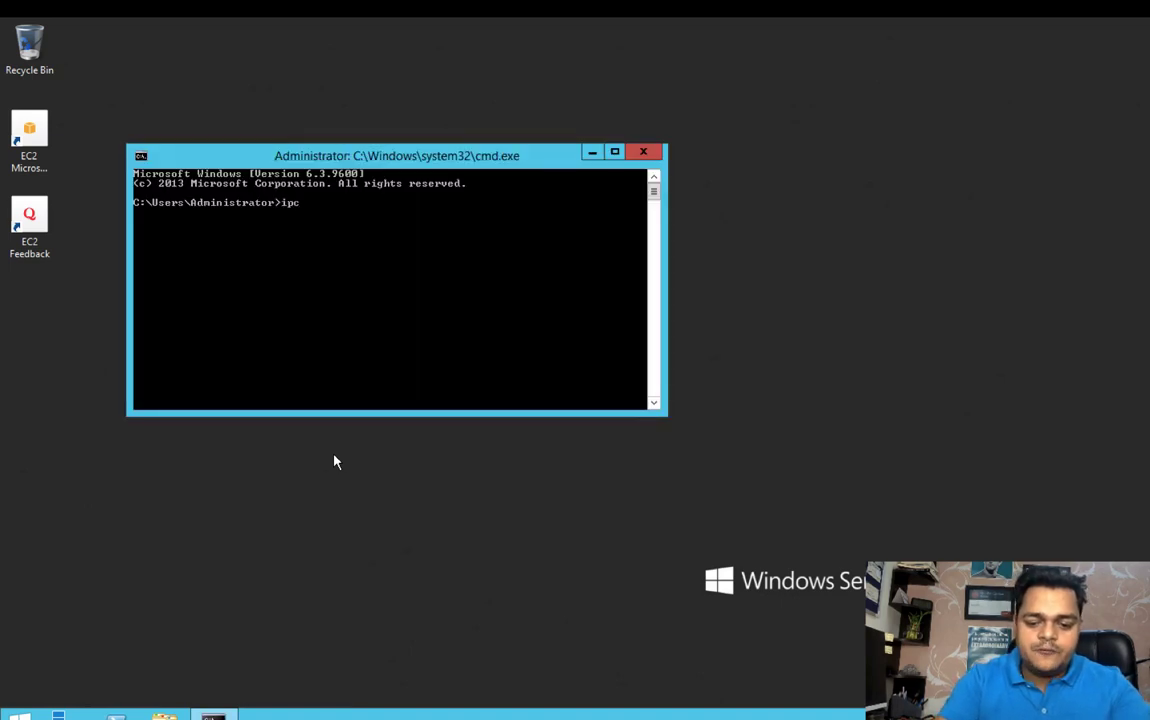
{"action": "type", "text": "ipconfig"}
{"action": "key", "text": "Return"}
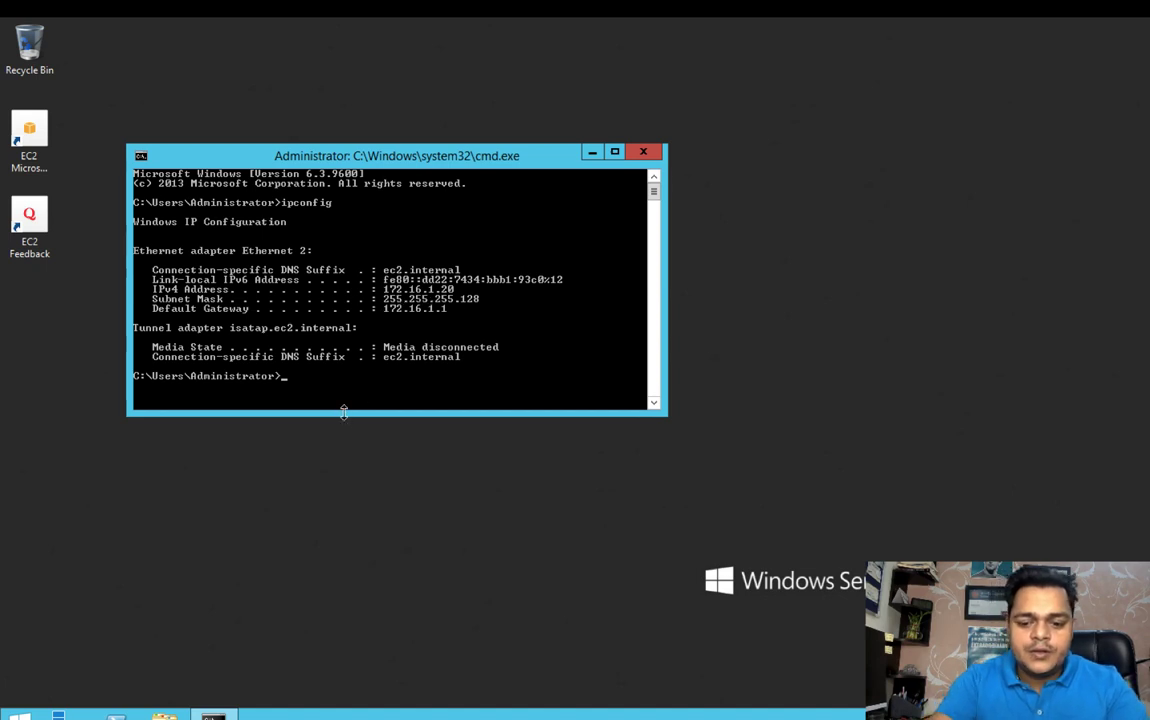
Start continuous pings with -t to 192.168.1.122 from VM-Training-VPC and to 172.16.1.20 from VM-Class-VPC
{"action": "type", "text": "ping 192.168.1.122"}
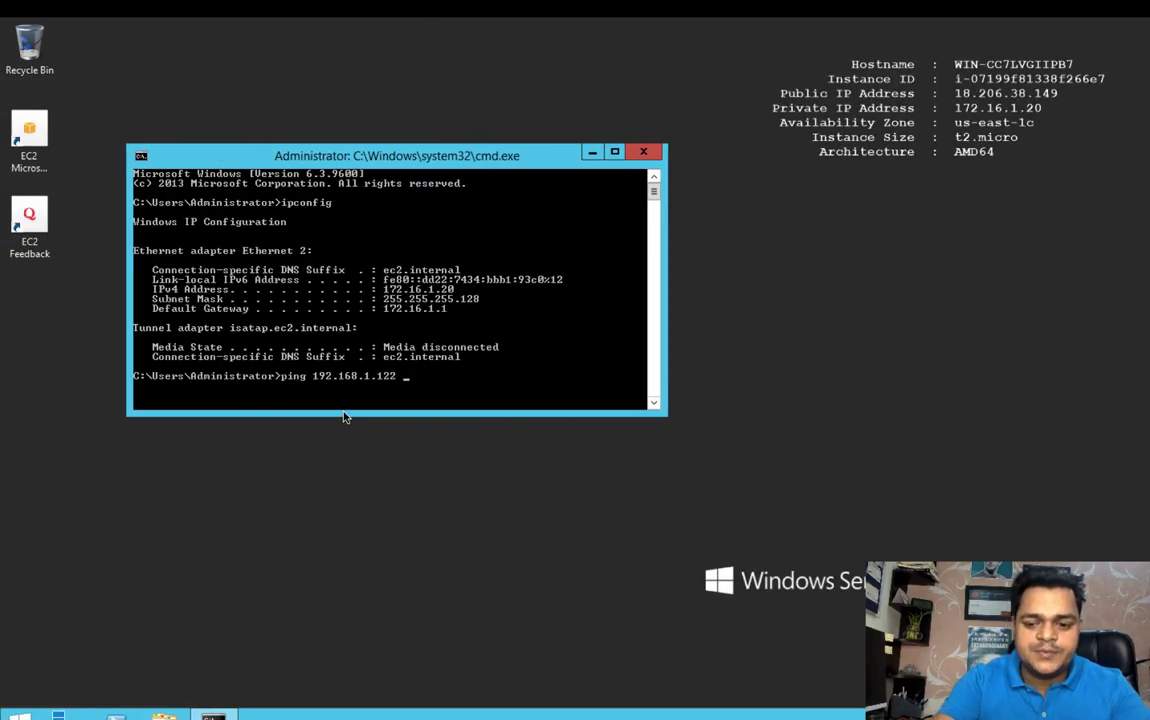
{"action": "type", "text": "-t"}
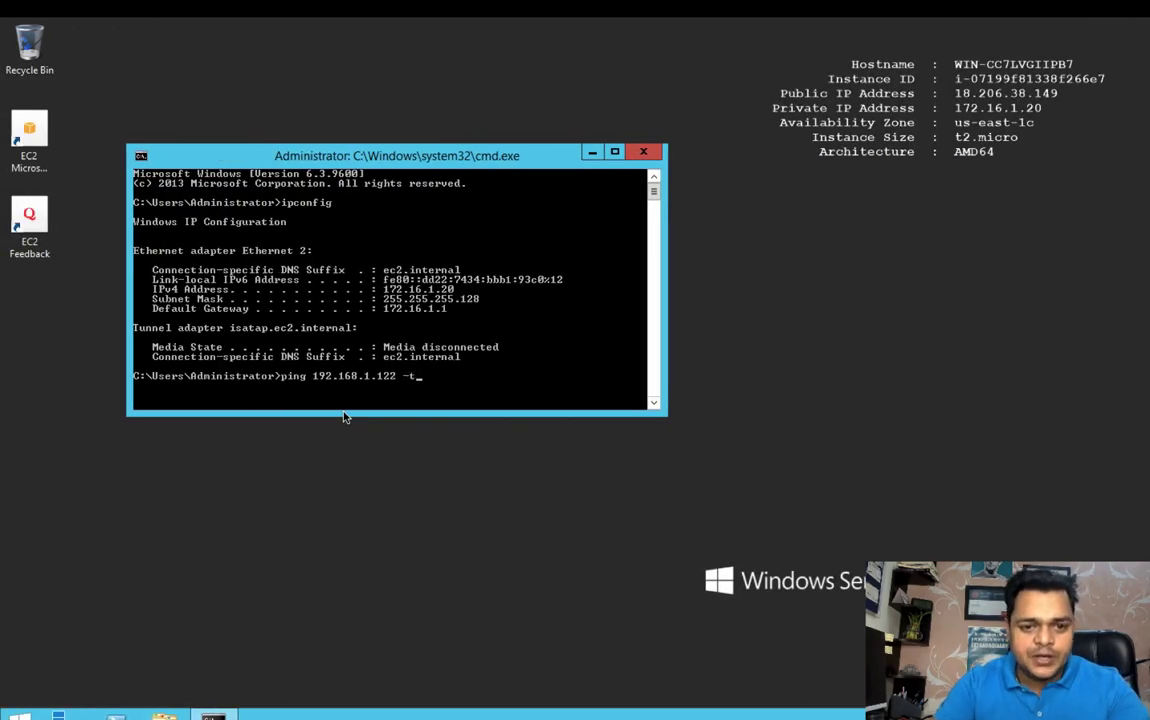
{"action": "key", "text": "Return"}
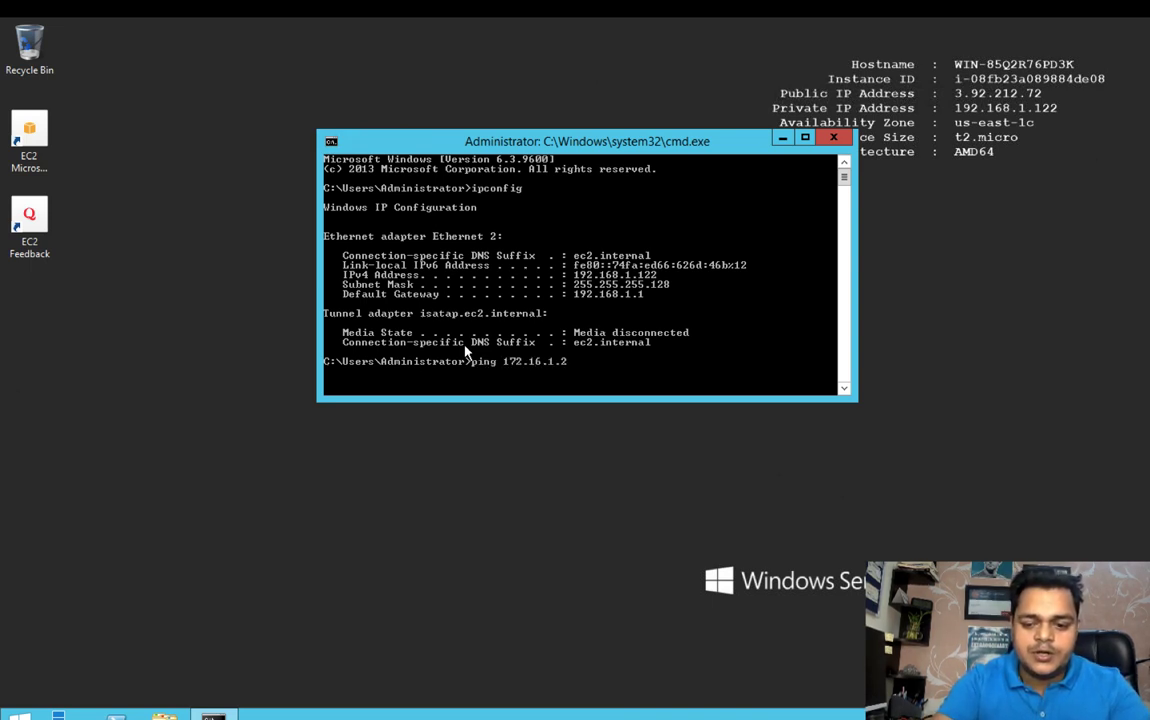
{"action": "type", "text": "t"}
{"action": "key", "text": "Return"}
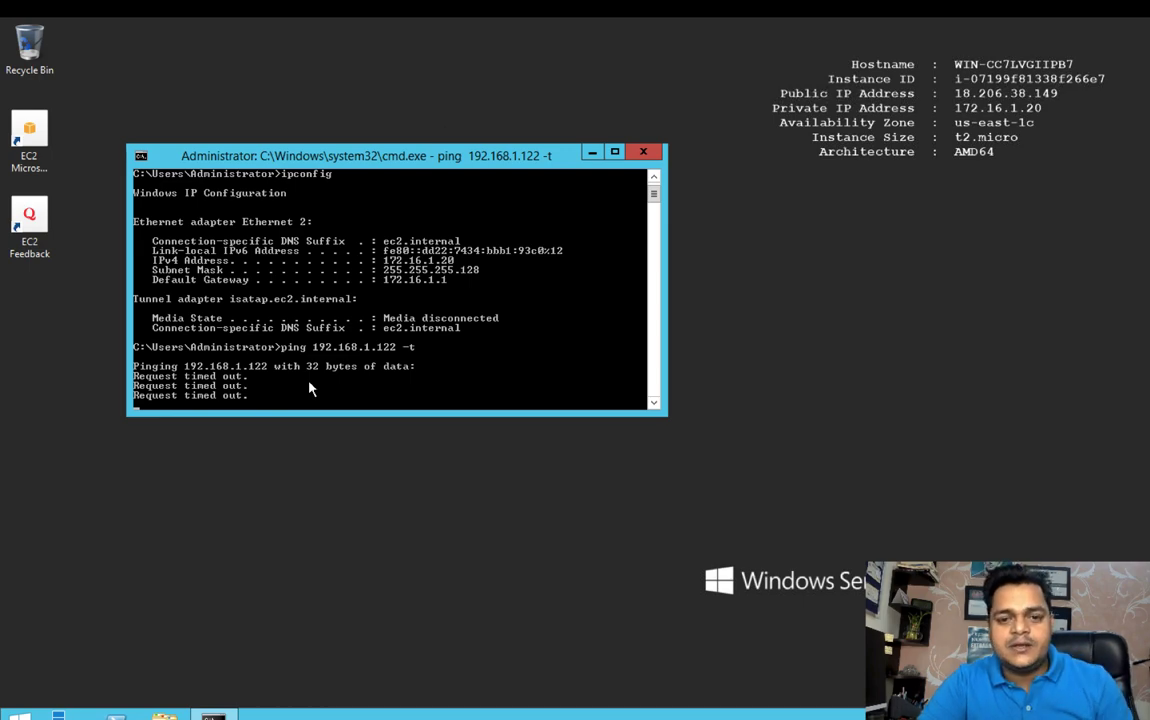
Switch to the VM-Class-VPC remote session and open its Windows Firewall settings with firewall.cpl
{"action": "key", "text": "ctrl+Right"}
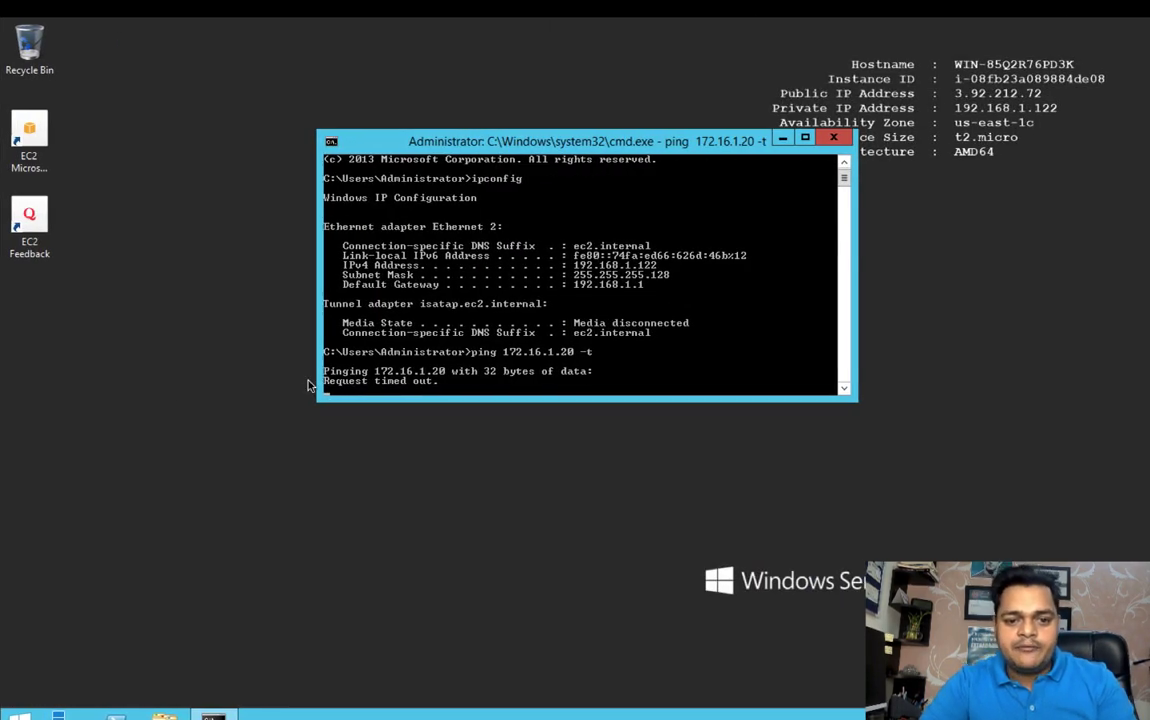
{"action": "key", "text": "super+r"}
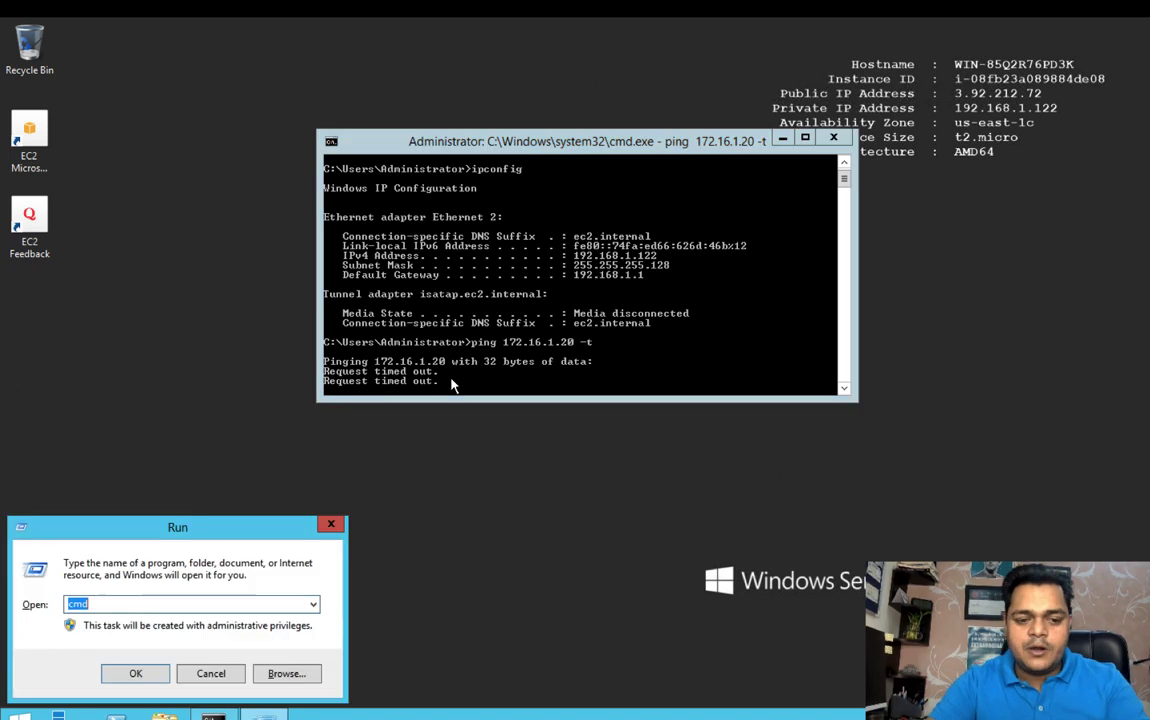
{"action": "type", "text": "firew"}
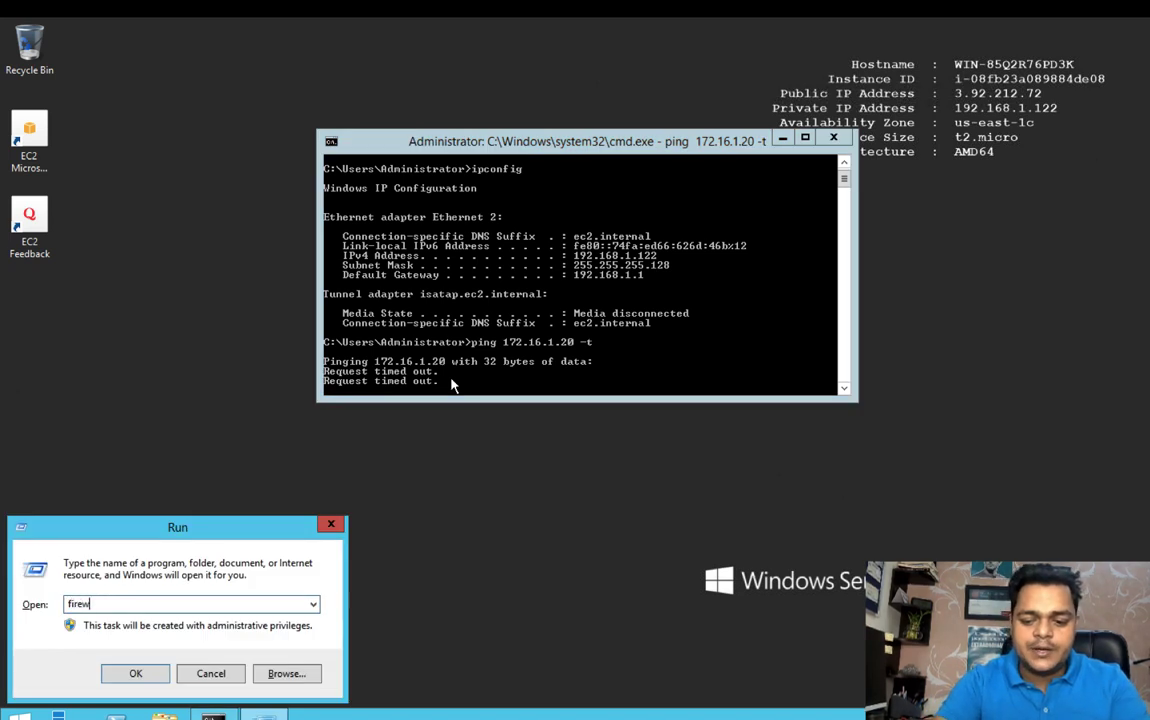
{"action": "type", "text": "all.cpl"}
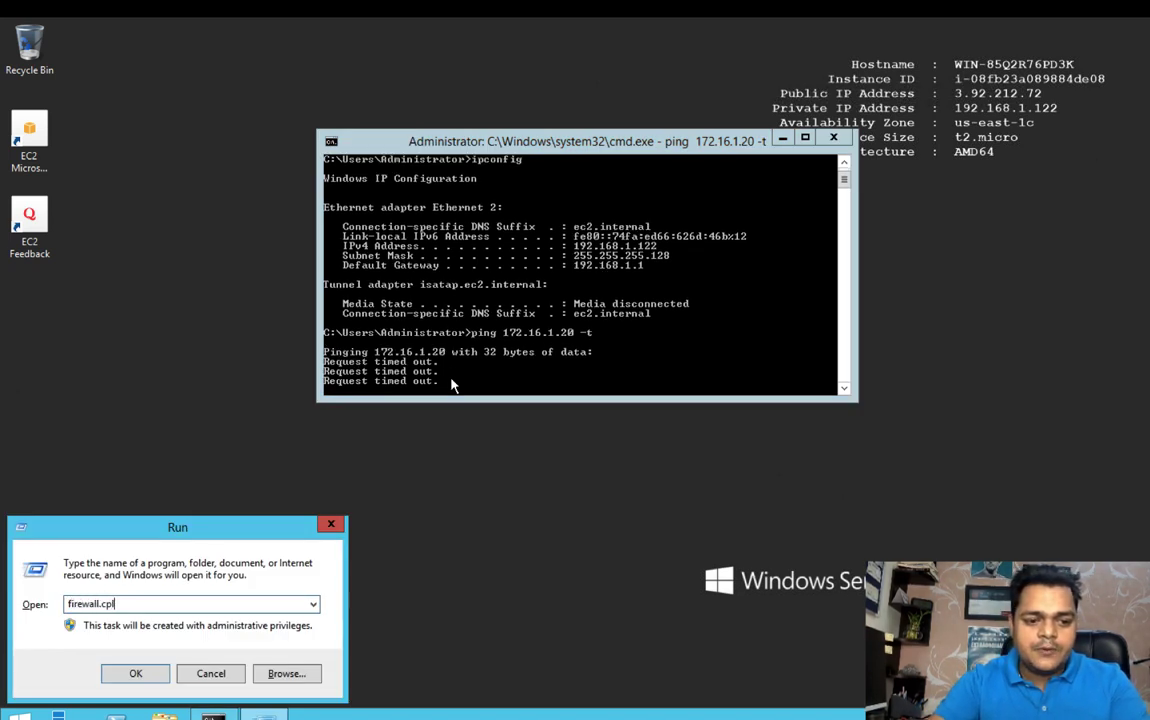
{"action": "key", "text": "Return"}
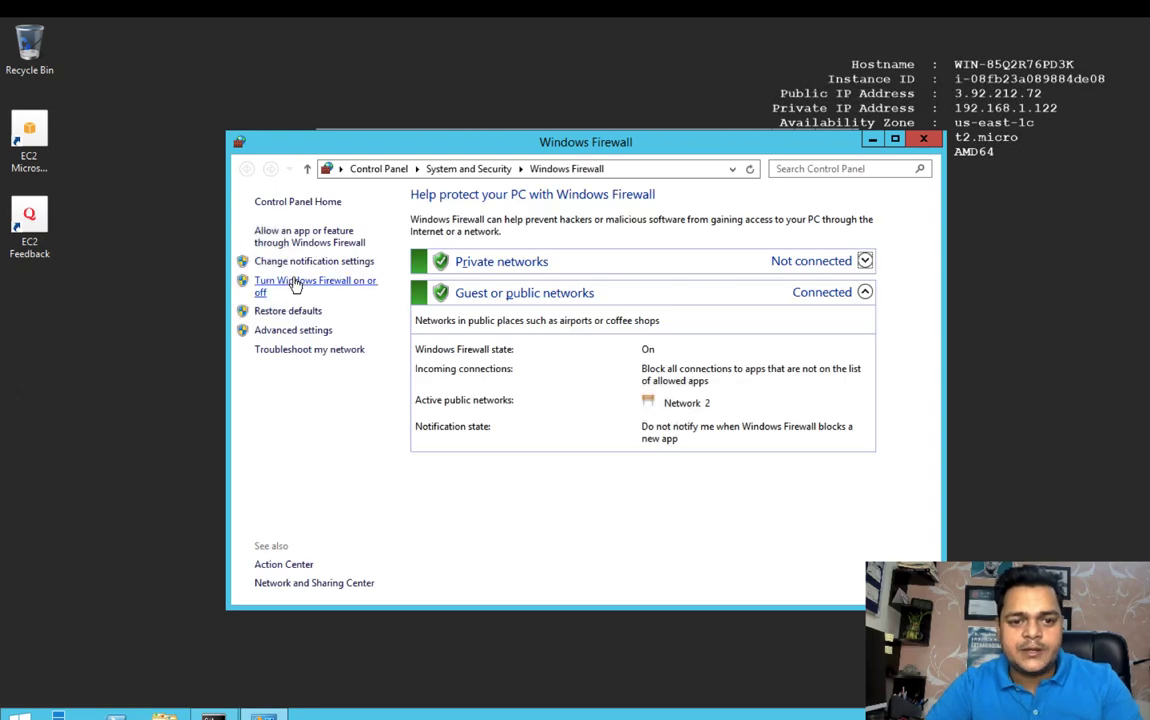
Turn off Windows Firewall for both private and public networks on VM-Class-VPC, then close the firewall window
{"action": "left_click", "coordinate": [275, 281]}
{"action": "left_click", "coordinate": [401, 317]}
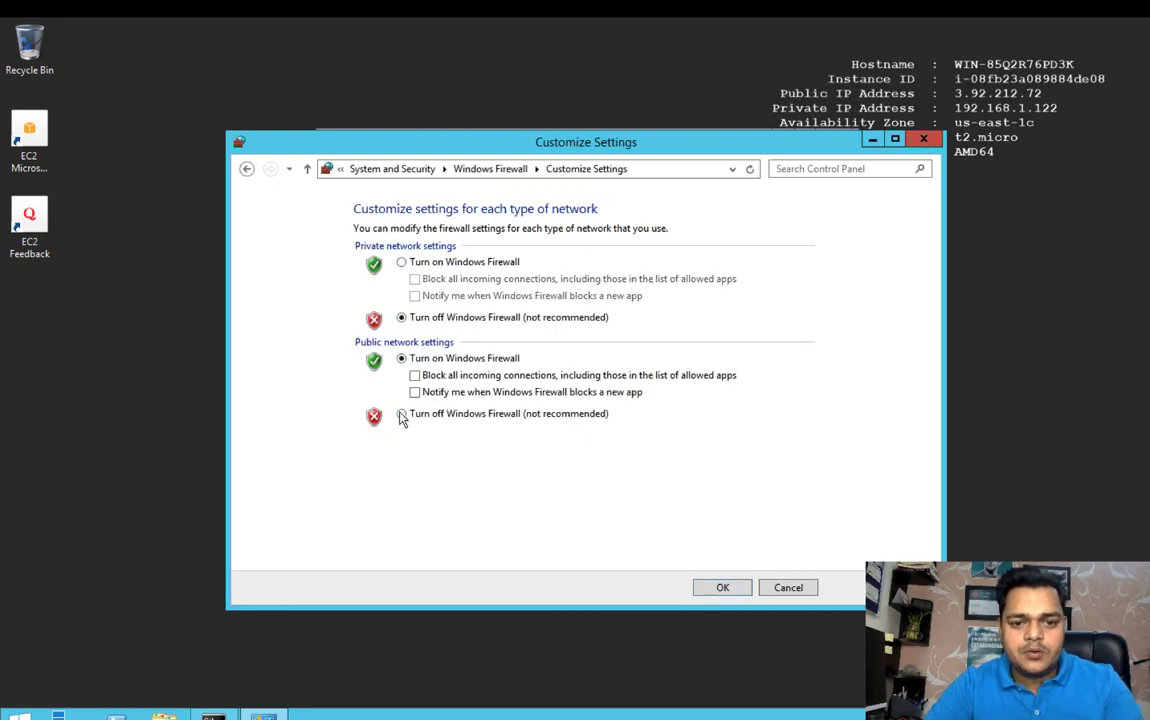
{"action": "left_click", "coordinate": [403, 414]}
{"action": "left_click", "coordinate": [722, 588]}
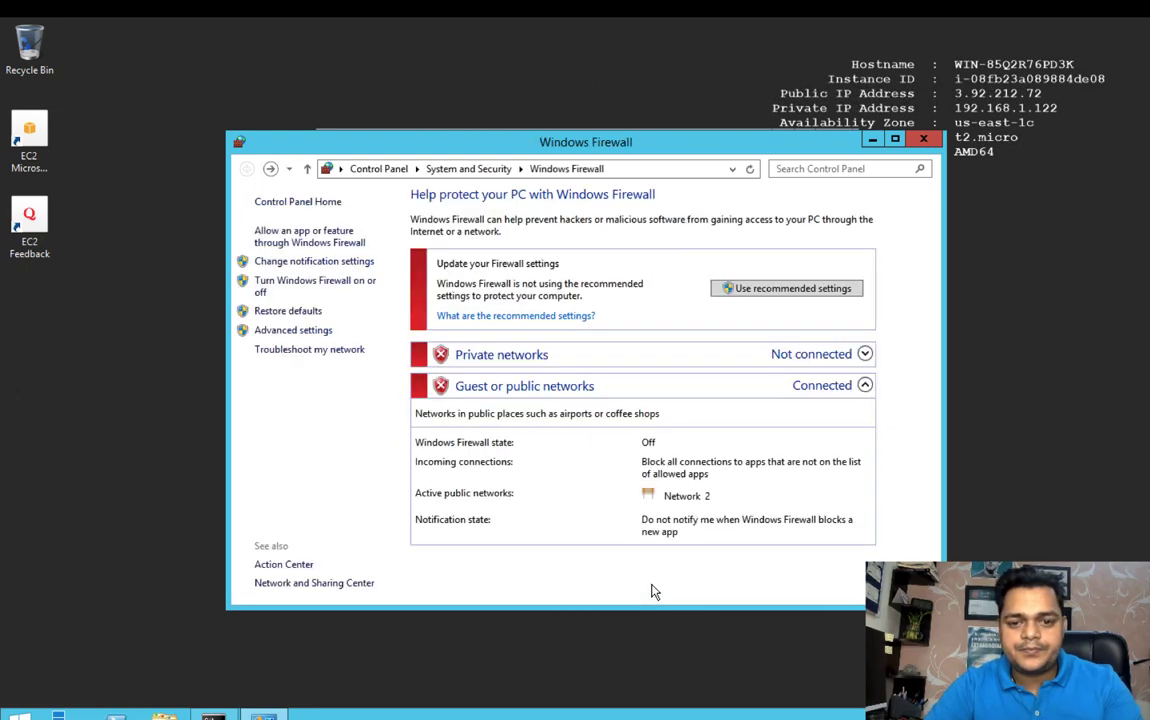
{"action": "left_click", "coordinate": [850, 140]}
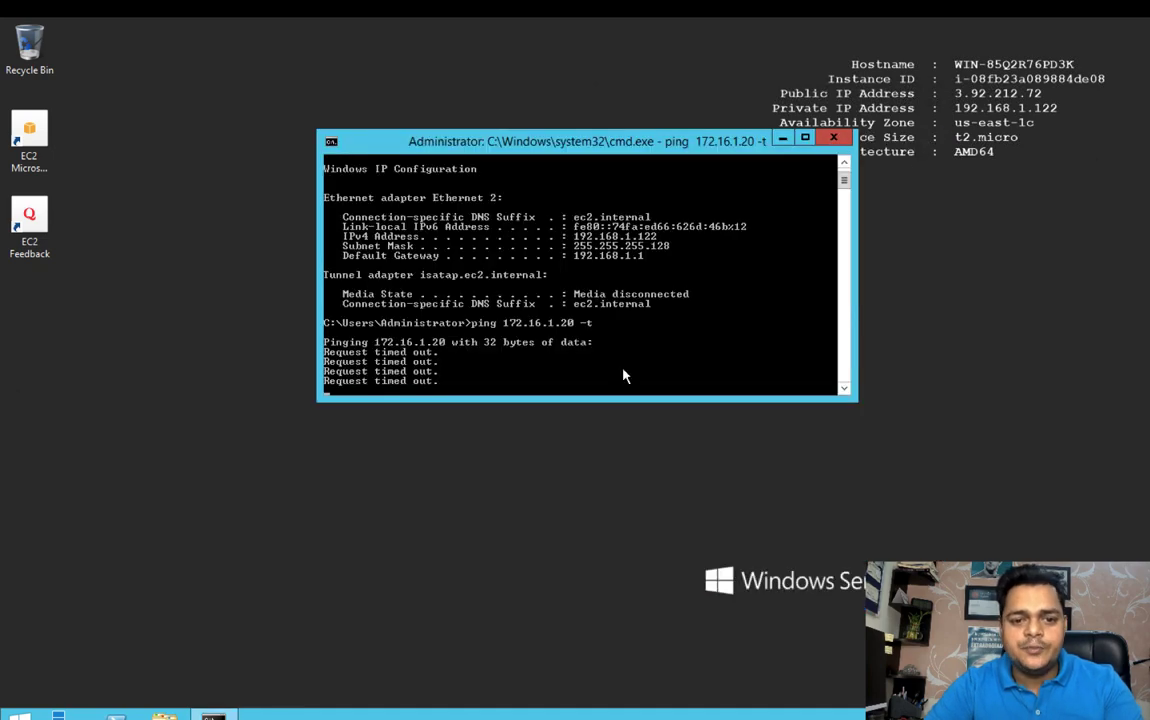
Switch to the VM-Training-VPC remote session and open its Windows Firewall settings with firewall.cpl
{"action": "key", "text": "alt+Tab"}
{"action": "key", "text": "super+r"}
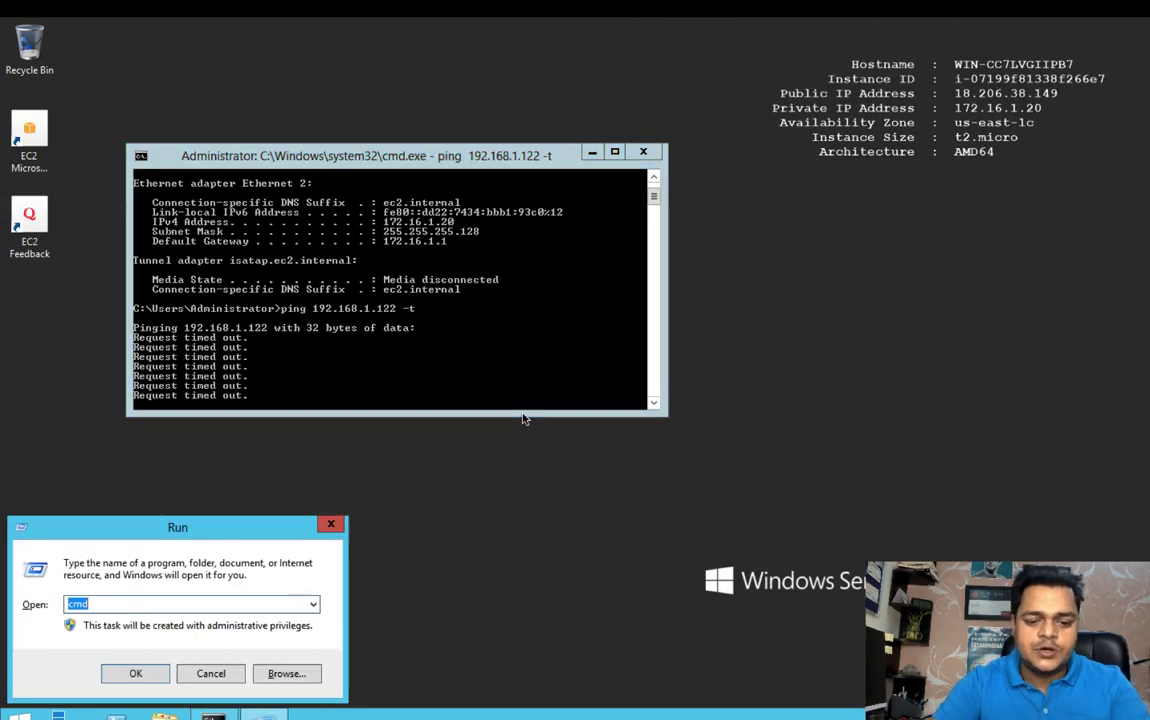
{"action": "type", "text": "firewa"}
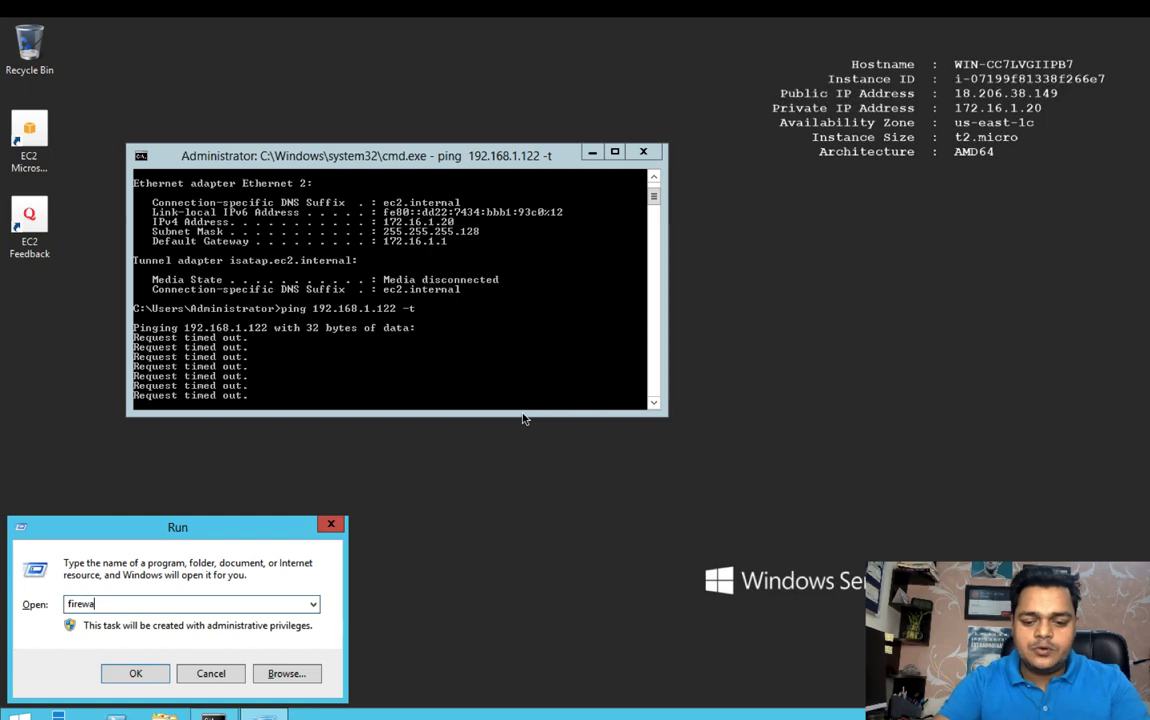
{"action": "type", "text": "ll.cpl"}
{"action": "key", "text": "Return"}
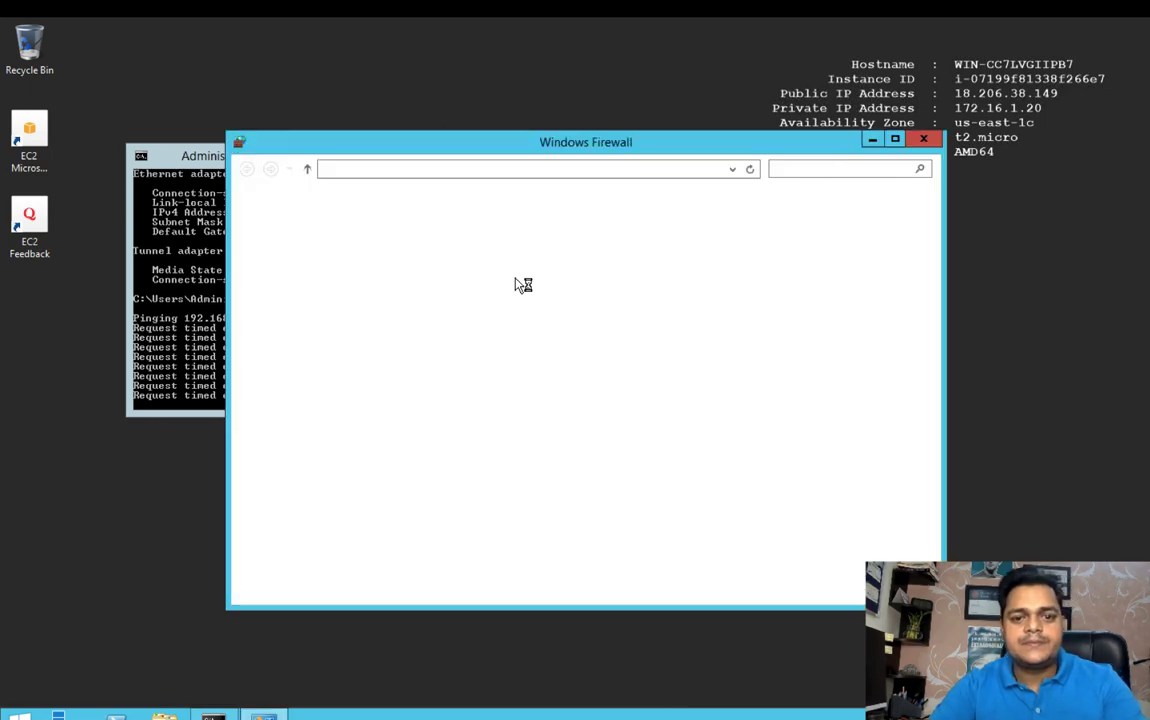
Turn off Windows Firewall for both private and public networks on VM-Training-VPC and close the firewall window
{"action": "left_click", "coordinate": [342, 284]}
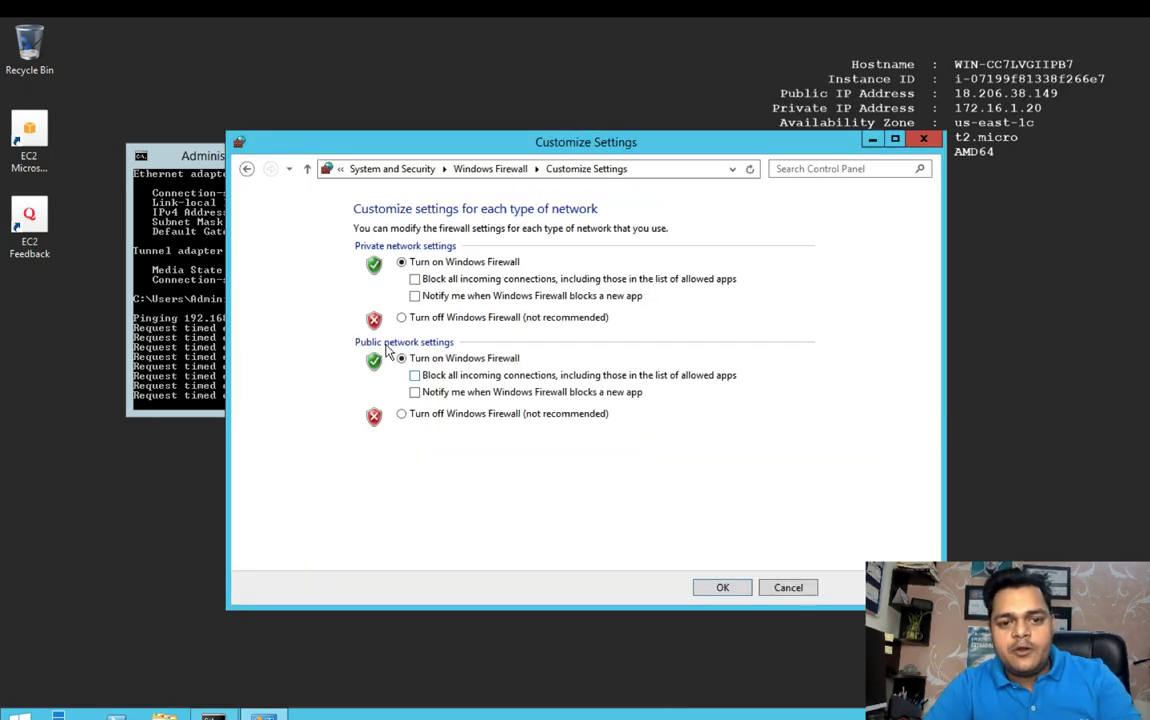
{"action": "left_click", "coordinate": [401, 317]}
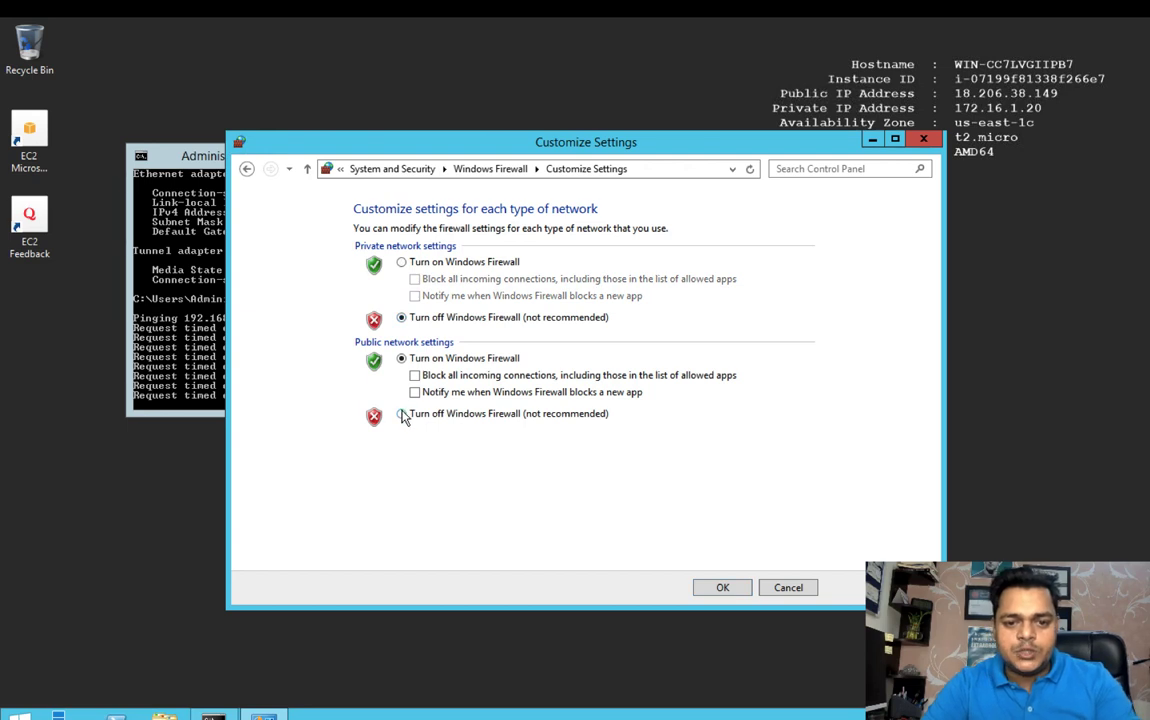
{"action": "left_click", "coordinate": [401, 413]}
{"action": "left_click", "coordinate": [714, 588]}
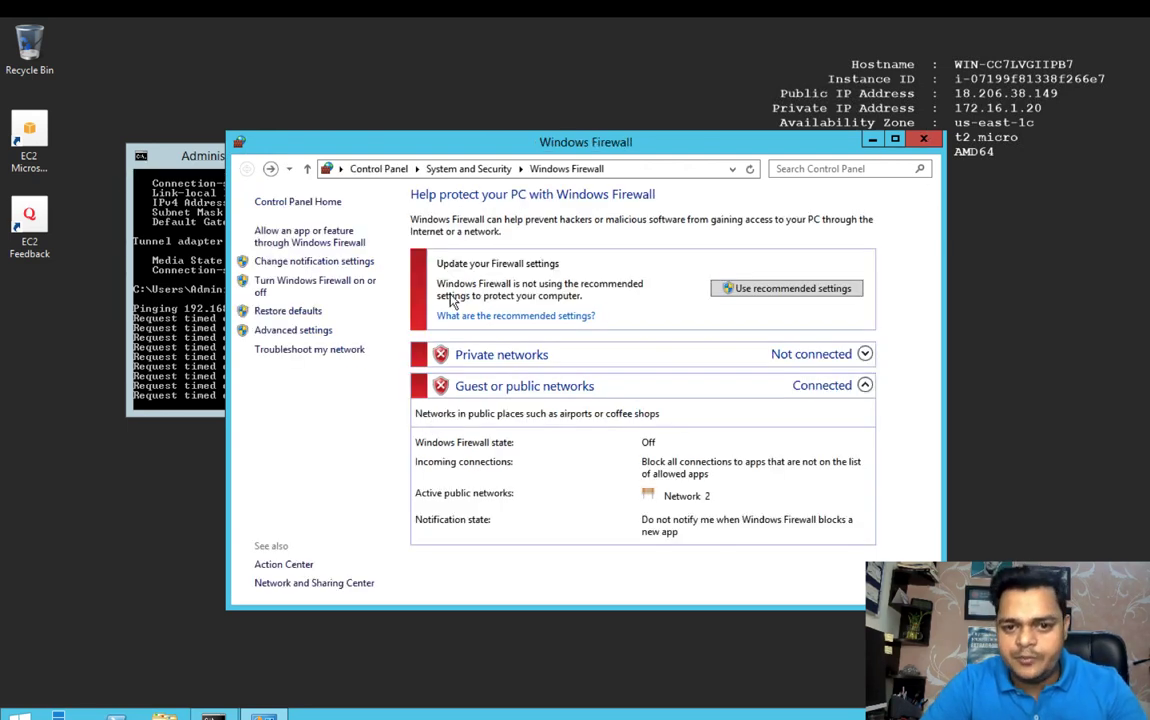
{"action": "left_click", "coordinate": [923, 141]}
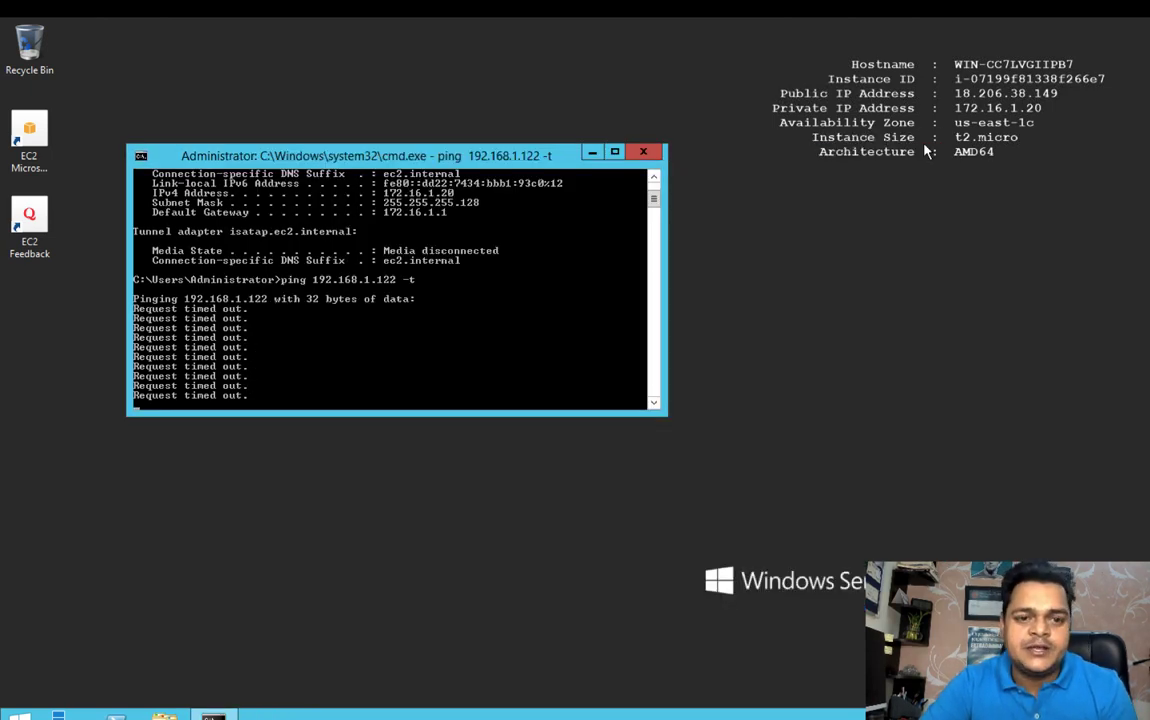
Switch to the AWS VPC console in the browser and start creating a new peering connection
{"action": "key", "text": "ctrl+Left"}
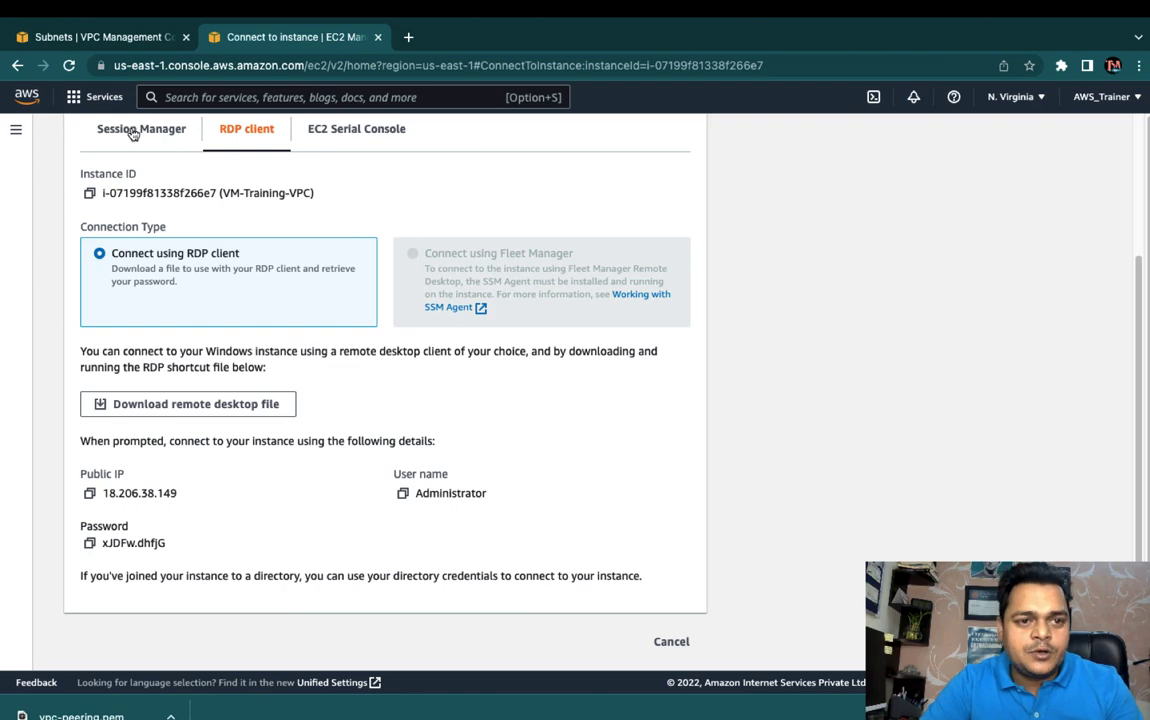
{"action": "left_click", "coordinate": [100, 41]}
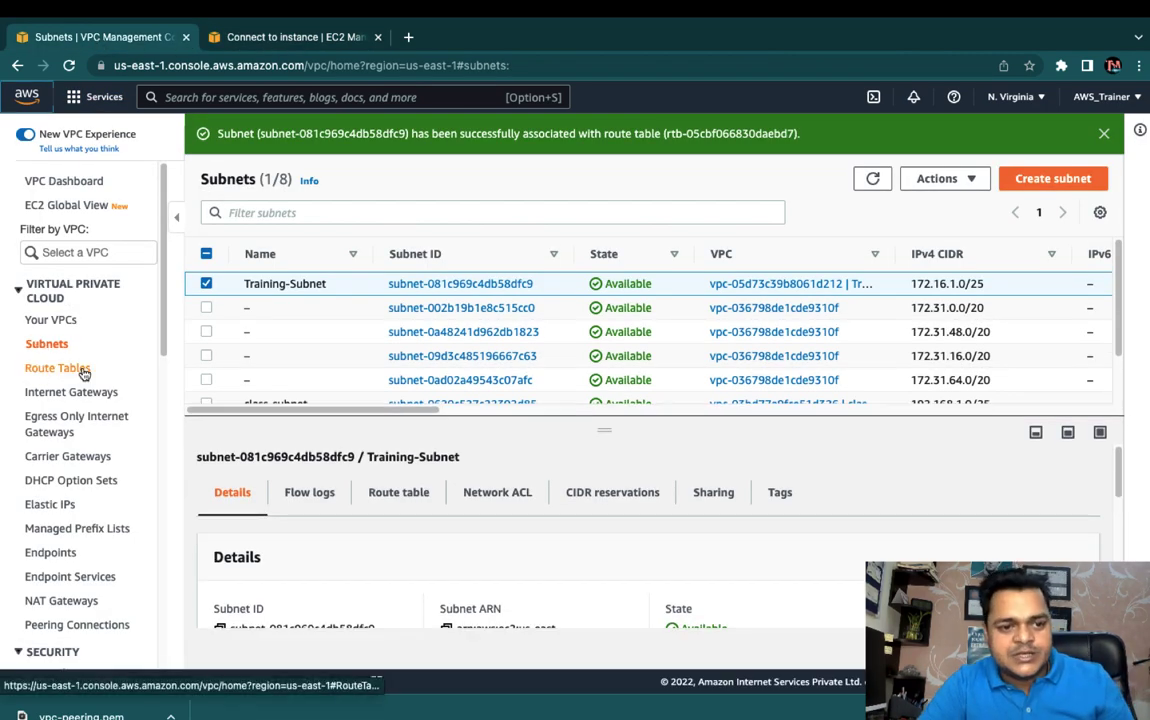
{"action": "scroll", "coordinate": [80, 430], "scroll_direction": "down", "scroll_amount": 2}
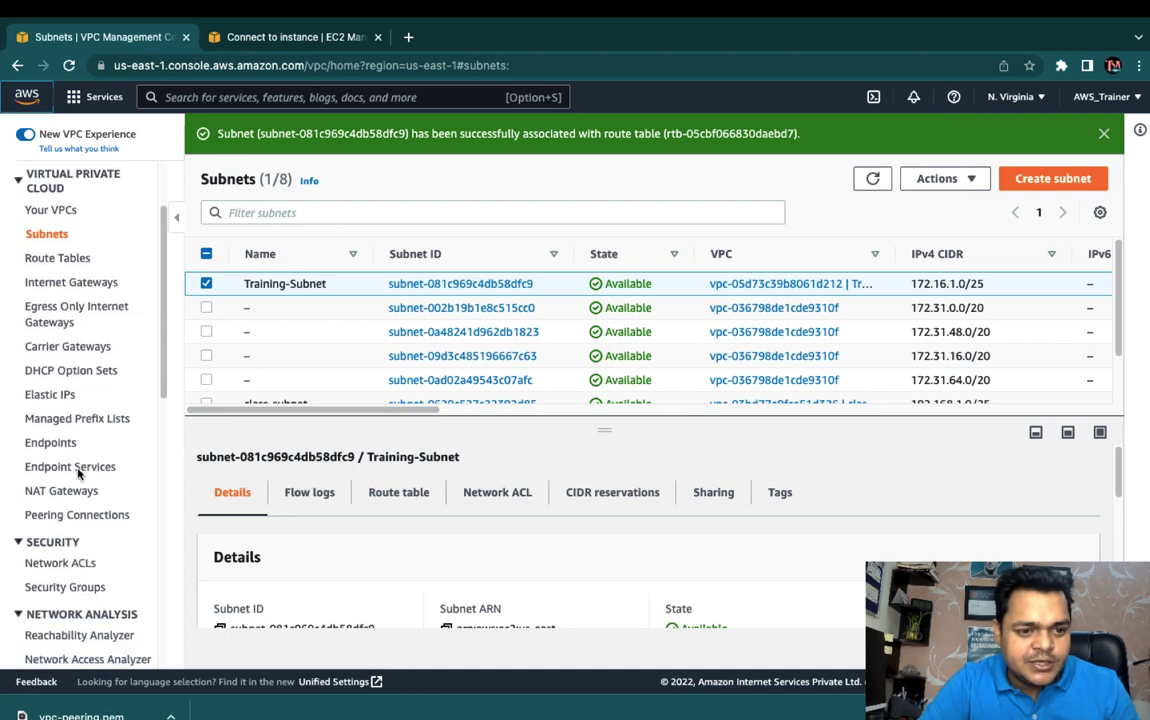
{"action": "scroll", "coordinate": [78, 470], "scroll_direction": "down", "scroll_amount": 1}
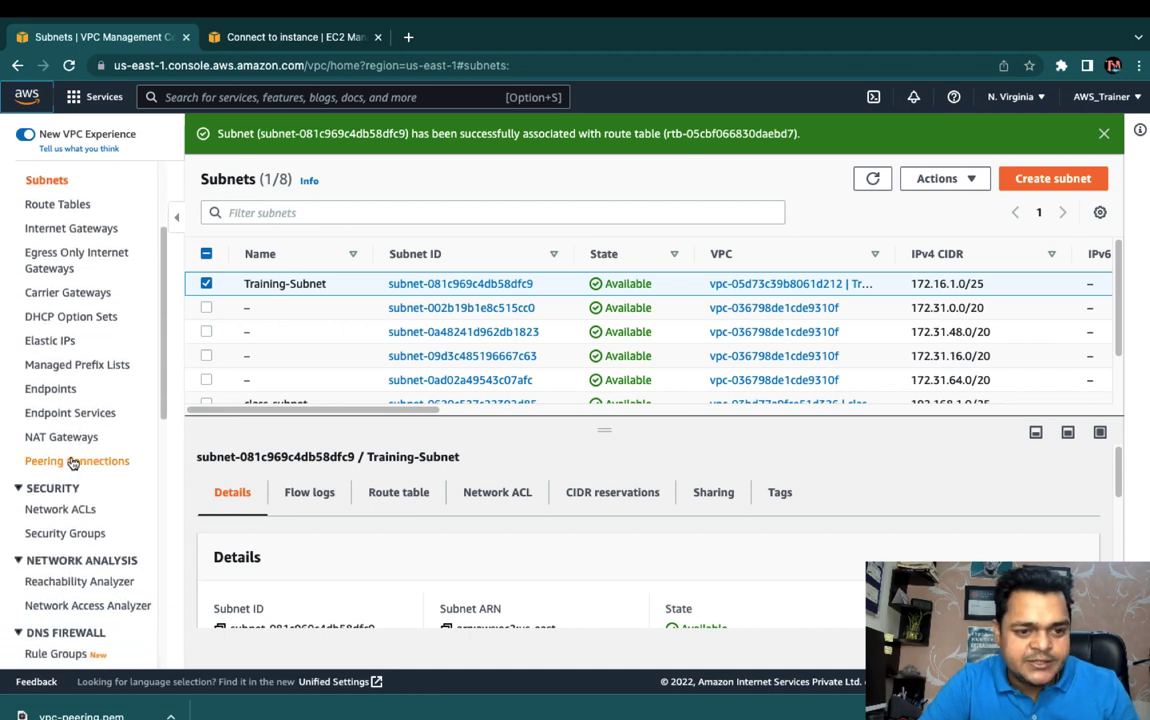
{"action": "left_click", "coordinate": [73, 461]}
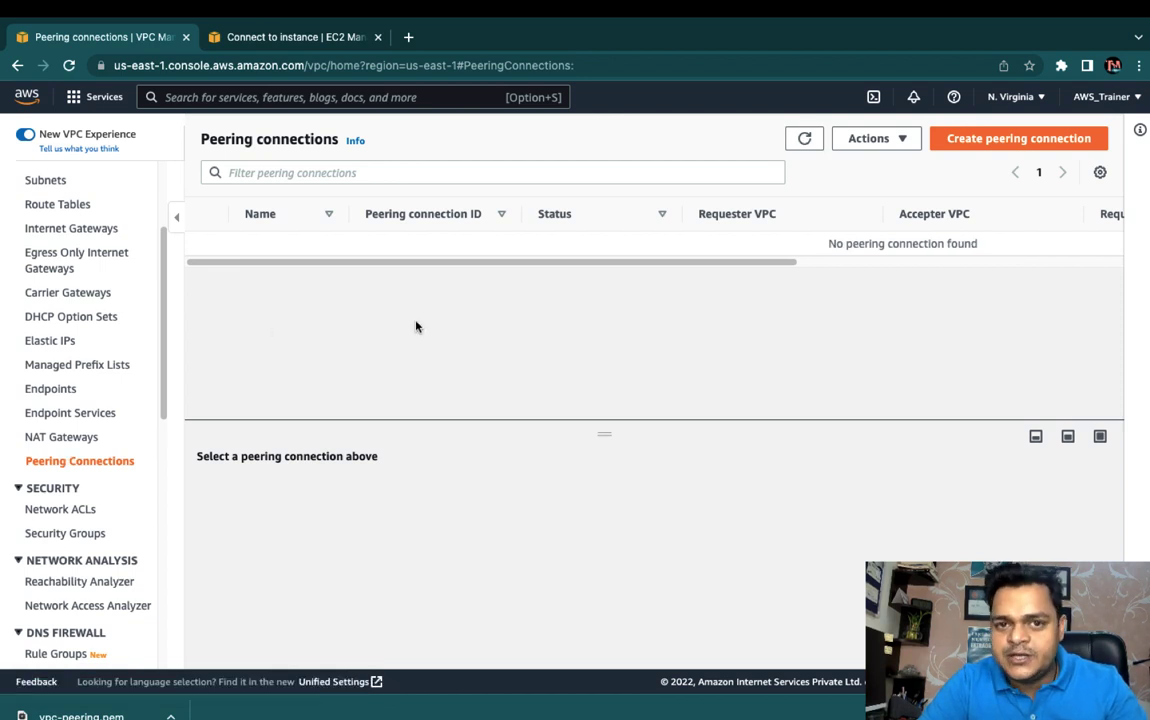
{"action": "left_click", "coordinate": [1018, 141]}
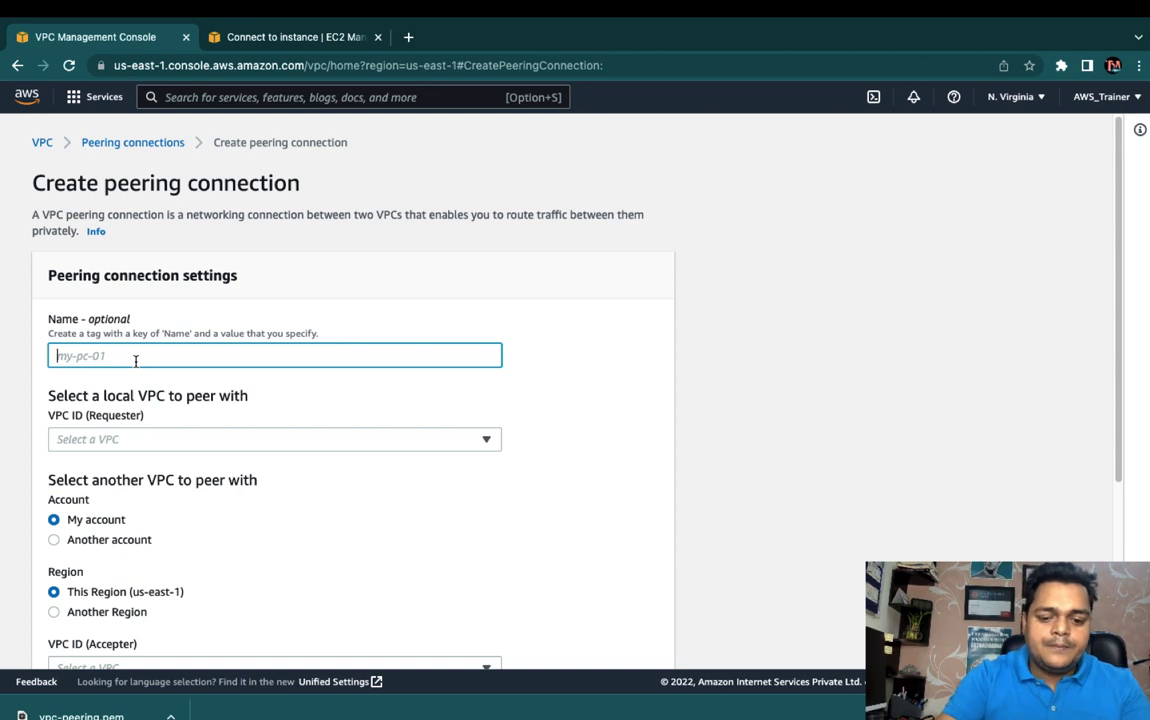
Name the peering connection aws-peering and choose class-vpc as the requester VPC
{"action": "type", "text": "aws-"}
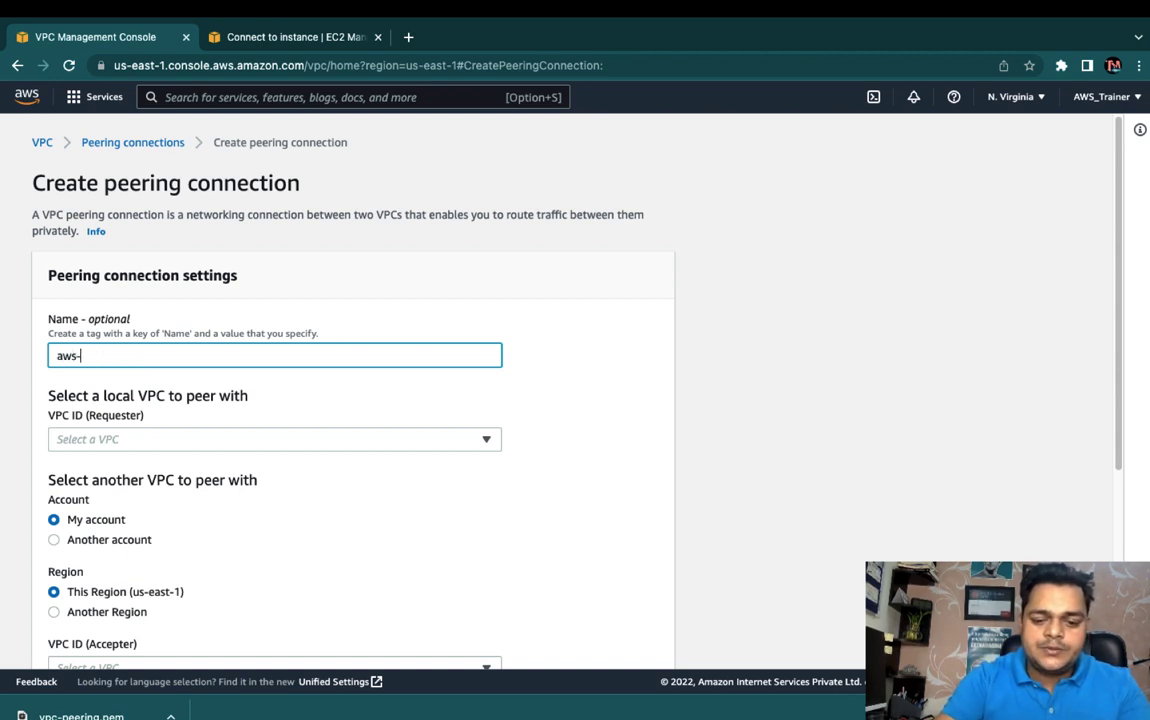
{"action": "type", "text": "peering"}
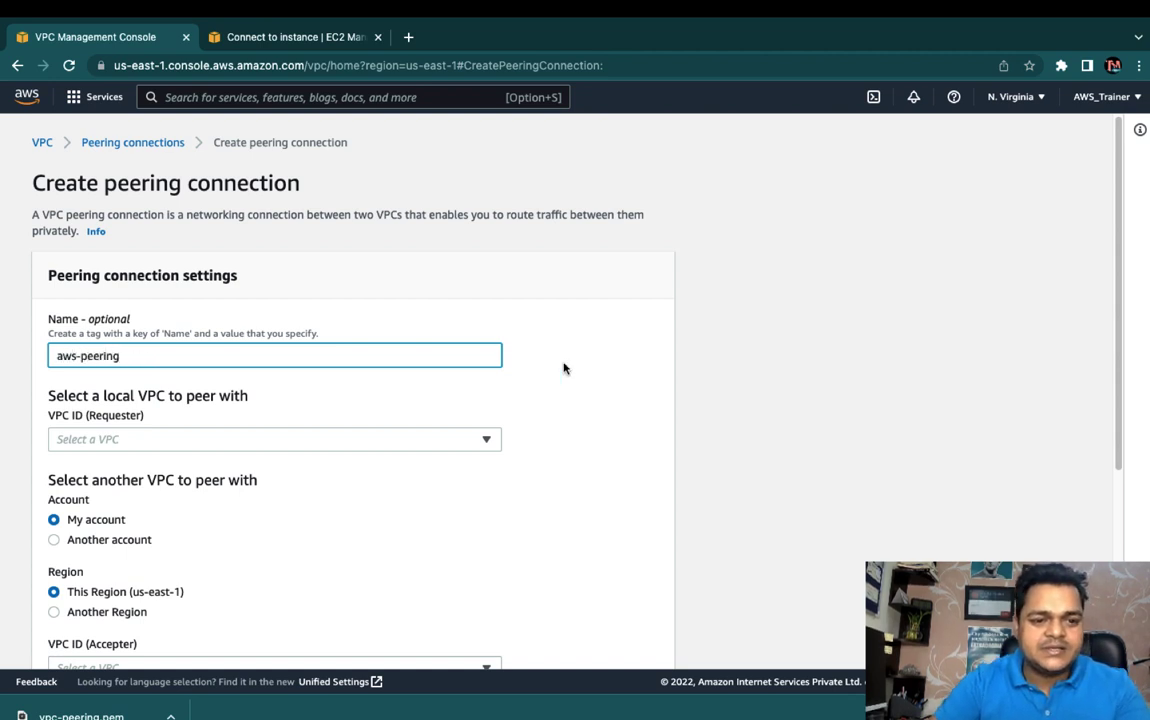
{"action": "left_click", "coordinate": [524, 350]}
{"action": "scroll", "coordinate": [157, 454], "scroll_direction": "down", "scroll_amount": 3}
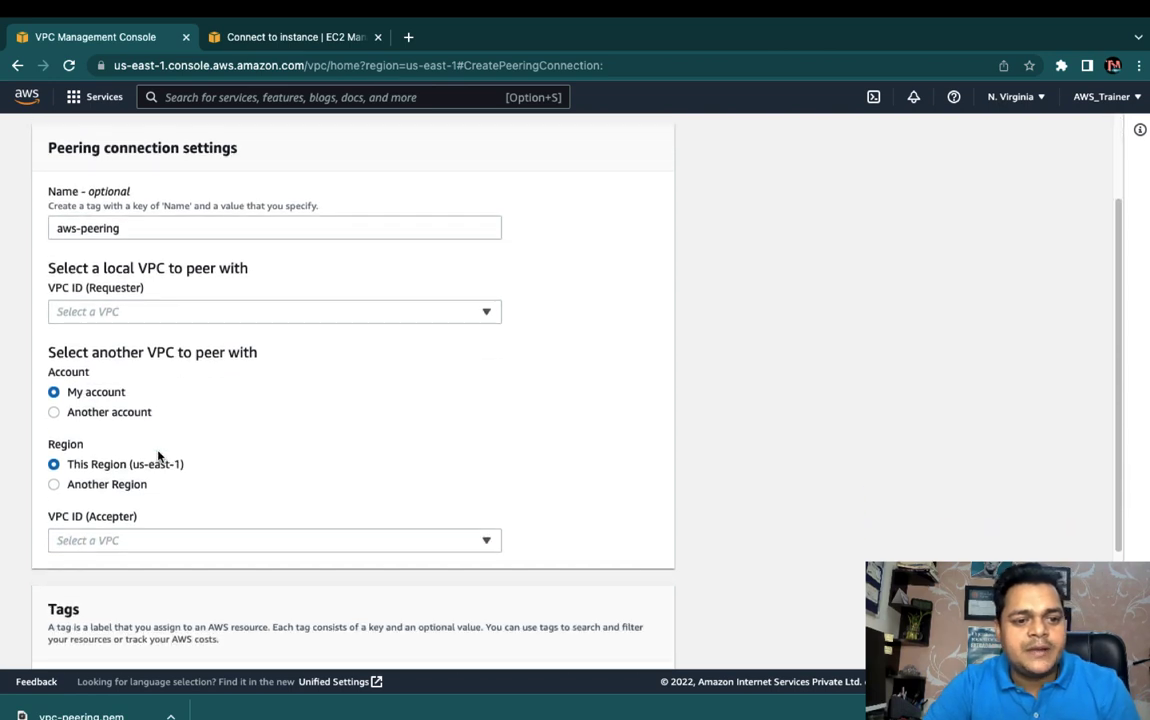
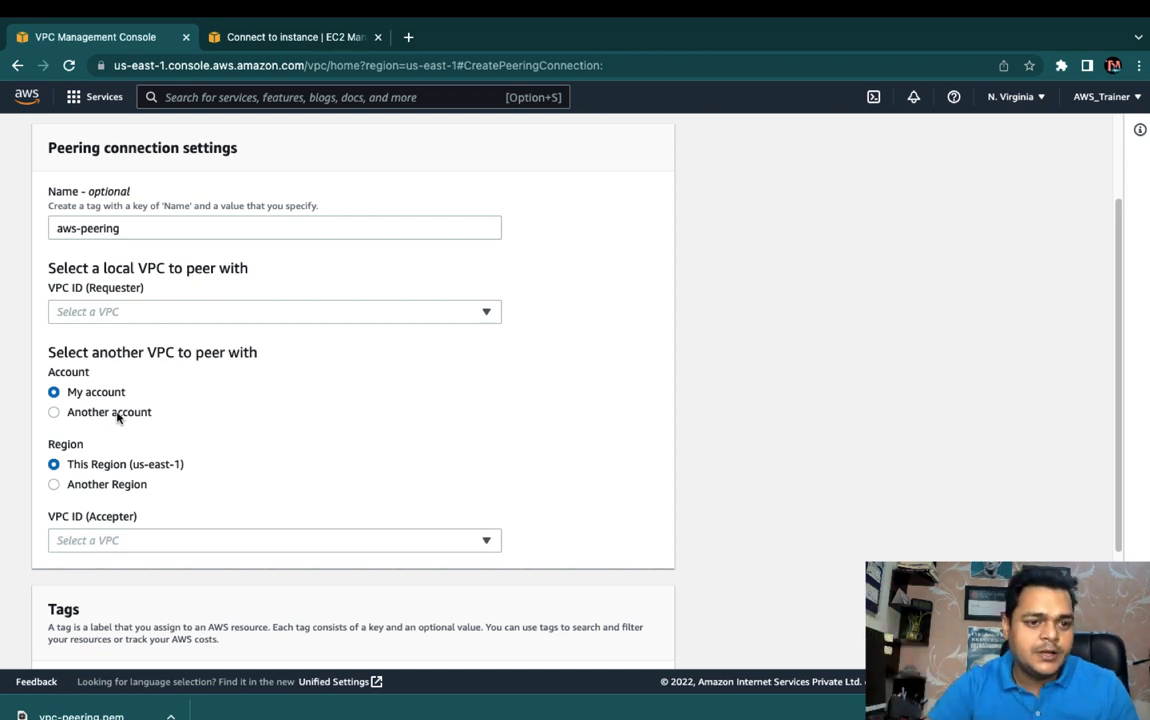
{"action": "left_click", "coordinate": [139, 310]}
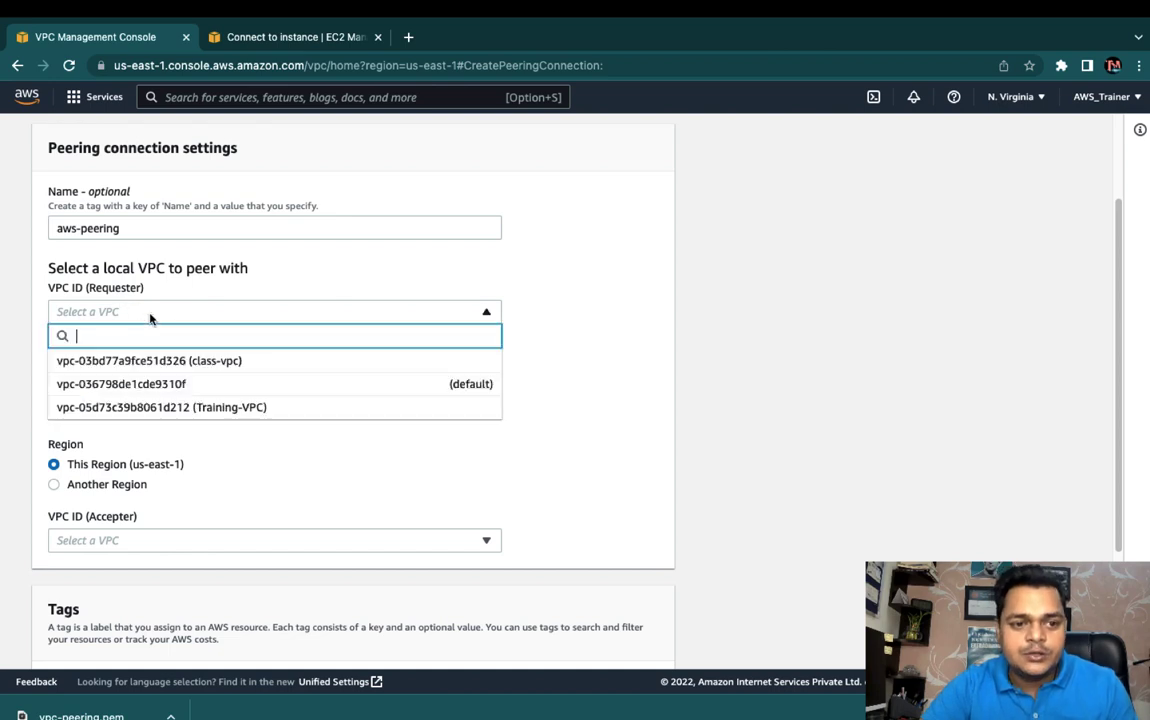
{"action": "left_click", "coordinate": [145, 362]}
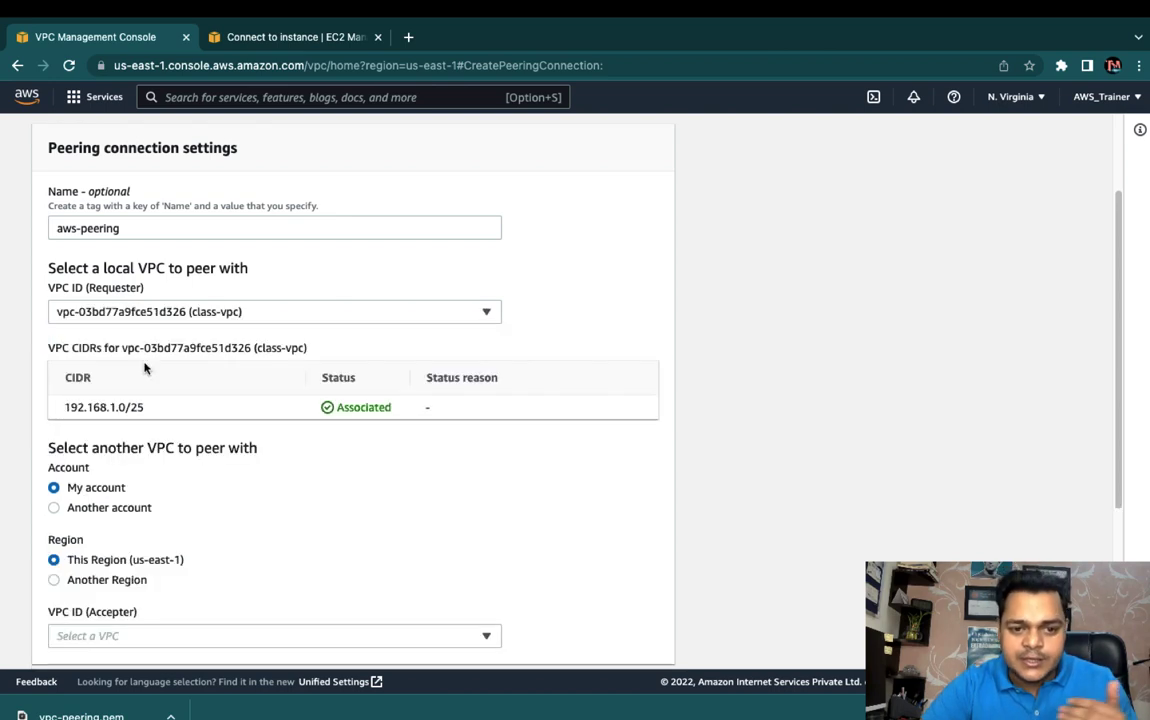
Choose Training-VPC as the accepter VPC in the same account and region, and create the peering connection
{"action": "scroll", "coordinate": [150, 484], "scroll_direction": "down", "scroll_amount": 3}
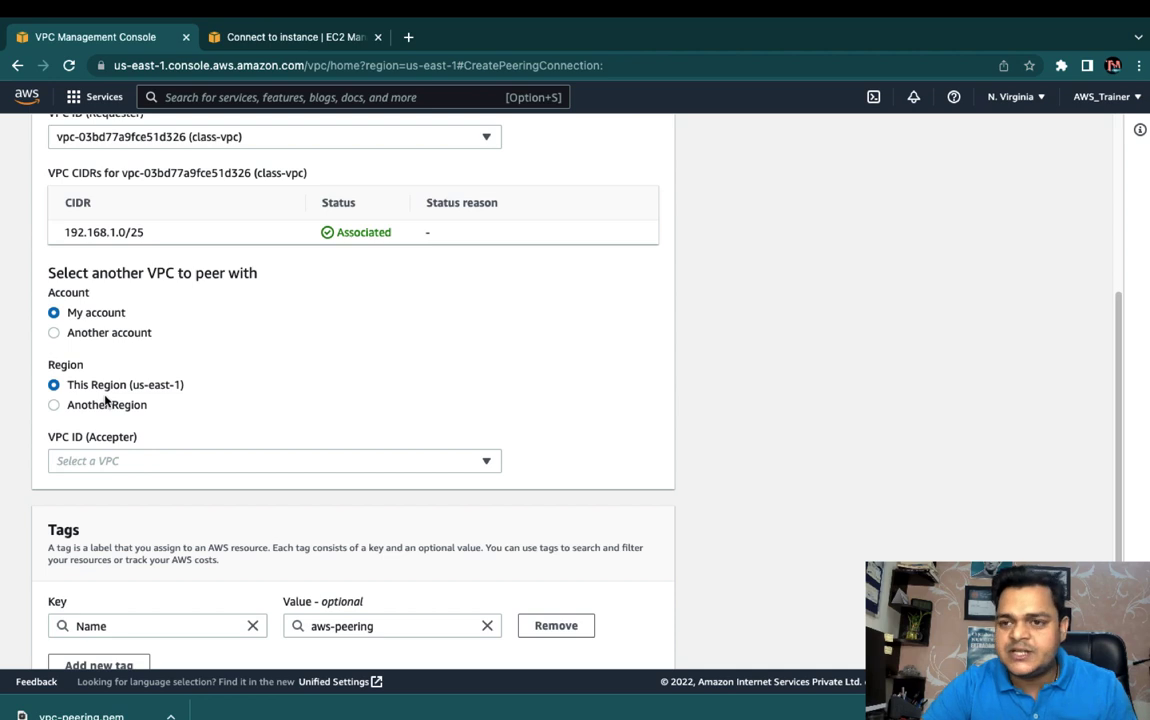
{"action": "left_click", "coordinate": [130, 462]}
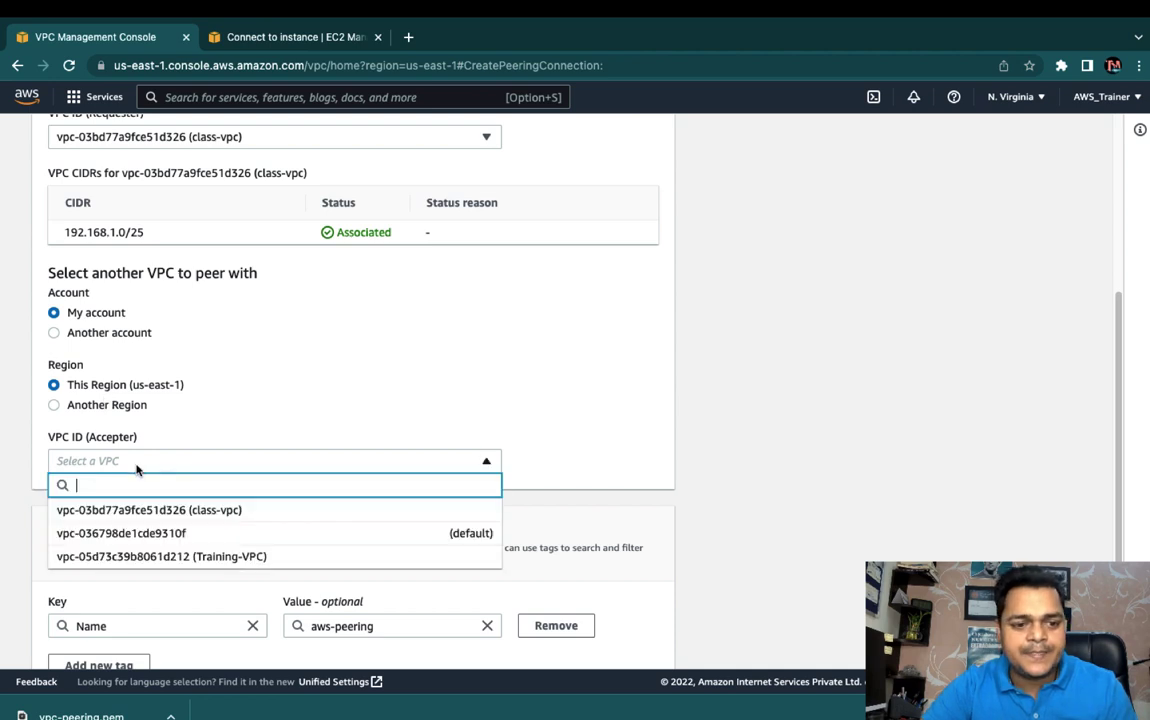
{"action": "left_click", "coordinate": [164, 557]}
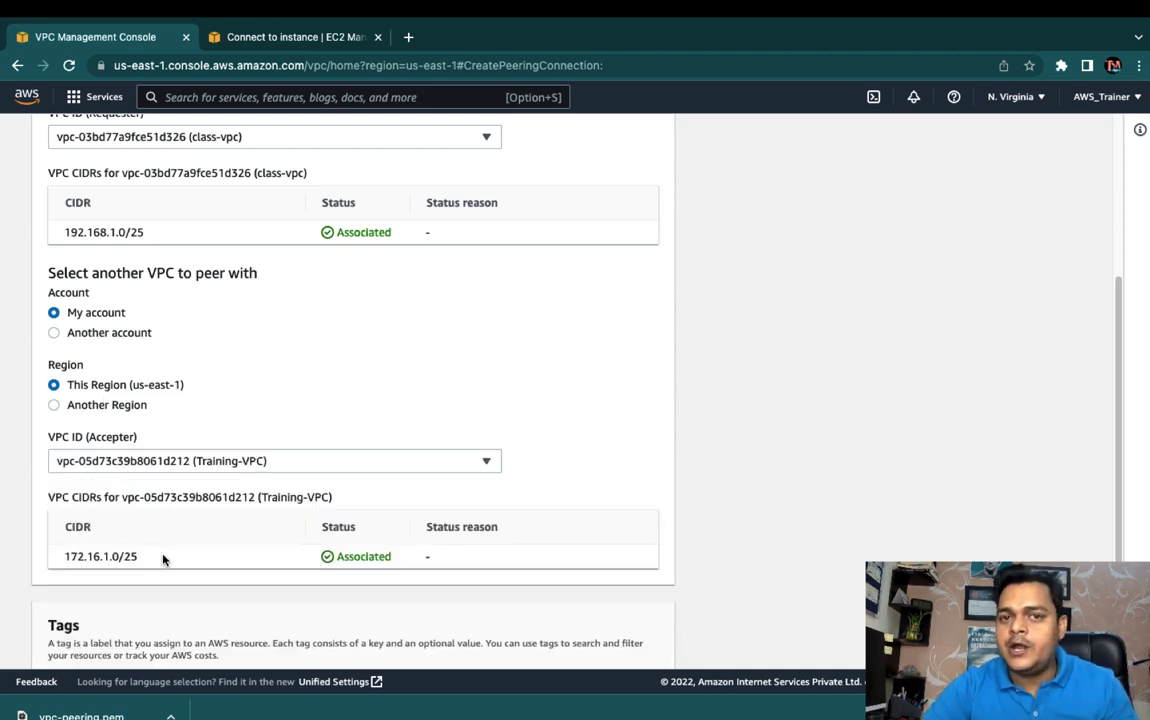
{"action": "scroll", "coordinate": [164, 560], "scroll_direction": "down", "scroll_amount": 3}
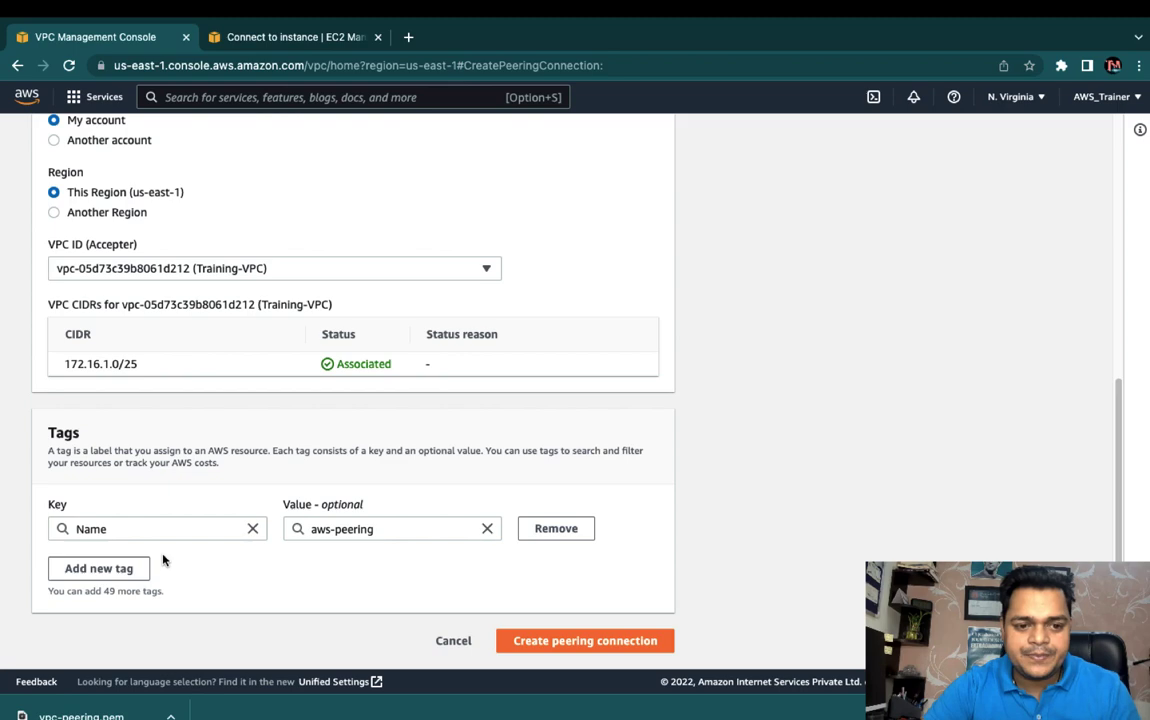
{"action": "left_click", "coordinate": [585, 641]}
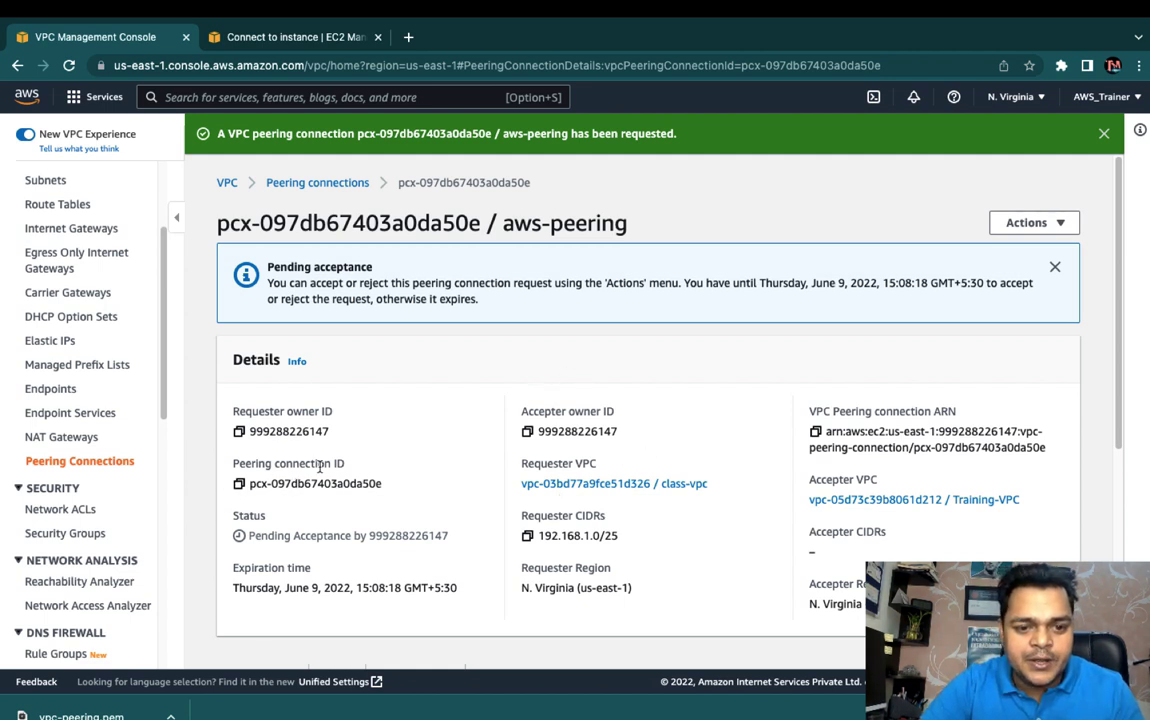
Review the peering connection ID, requester VPC and accepter VPC of aws-peering, and dismiss the request notification
{"action": "left_click_drag", "start_coordinate": [346, 463], "coordinate": [237, 466]}
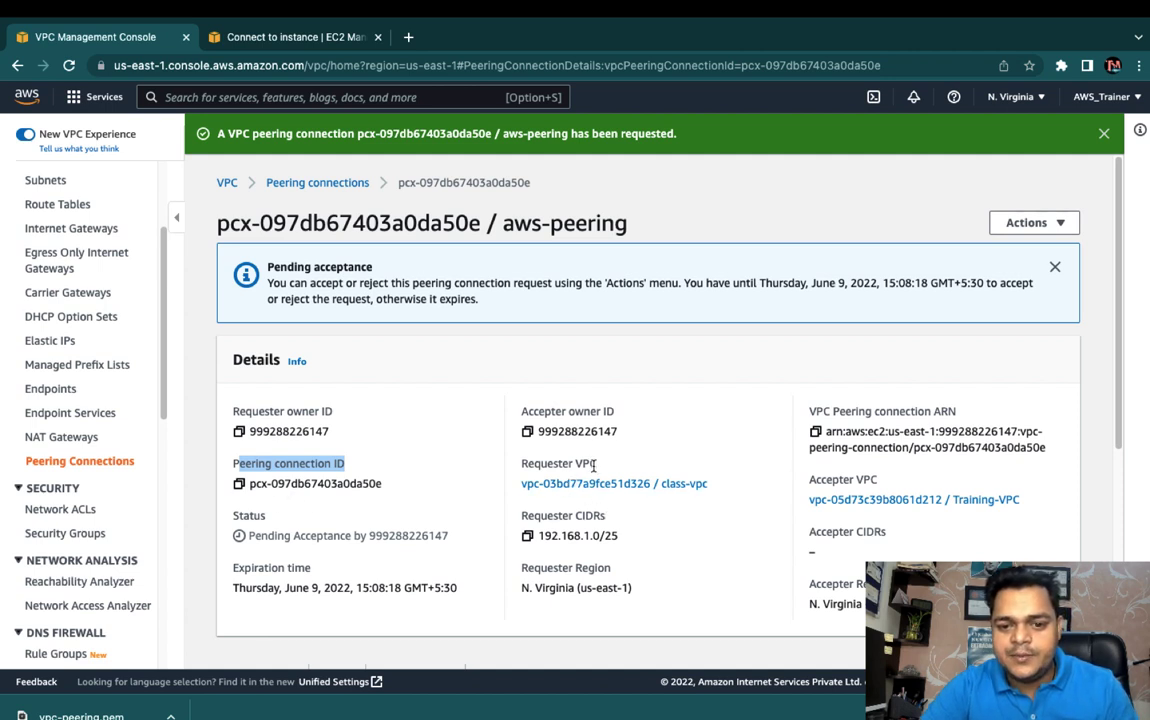
{"action": "left_click_drag", "start_coordinate": [596, 464], "coordinate": [541, 464]}
{"action": "left_click_drag", "start_coordinate": [878, 480], "coordinate": [809, 480]}
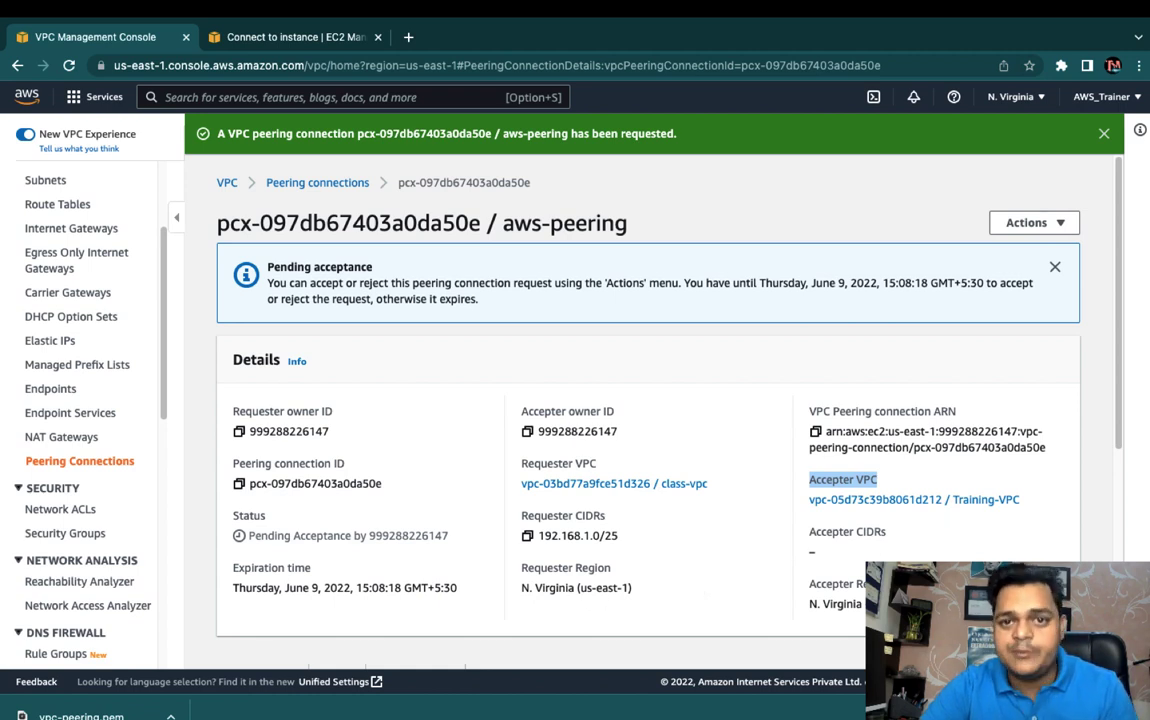
{"action": "left_click", "coordinate": [1103, 134]}
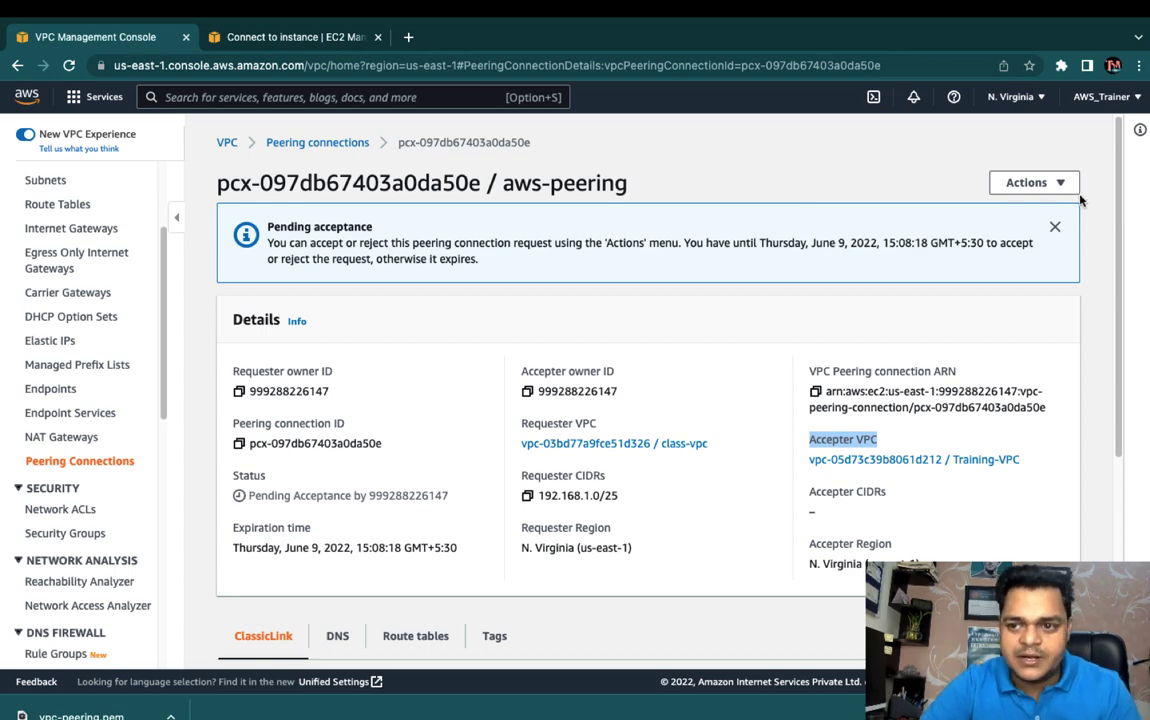
Dismiss the pending-acceptance notice and check the continuous ping to 192.168.1.122 on the remote Windows desktop before returning to the VPC console
{"action": "left_click", "coordinate": [1055, 227]}
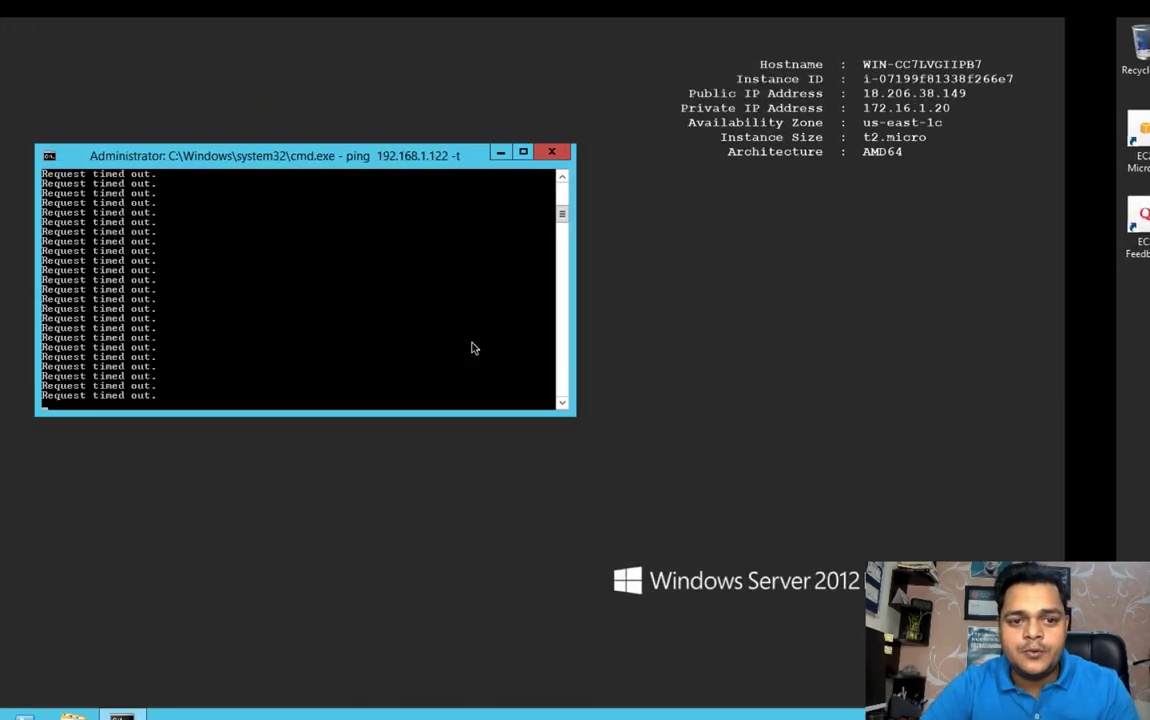
{"action": "key", "text": "ctrl+Left"}
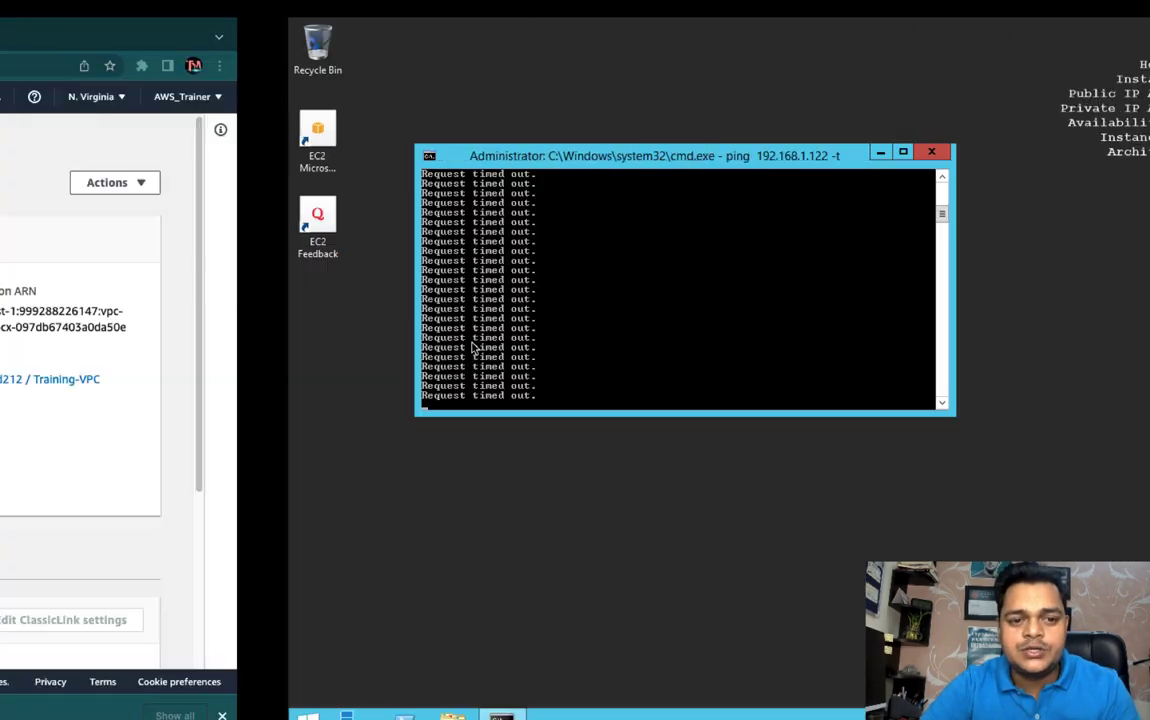
Open the routes of class-route-table for editing in the VPC console
{"action": "scroll", "coordinate": [85, 300], "scroll_direction": "up", "scroll_amount": 3}
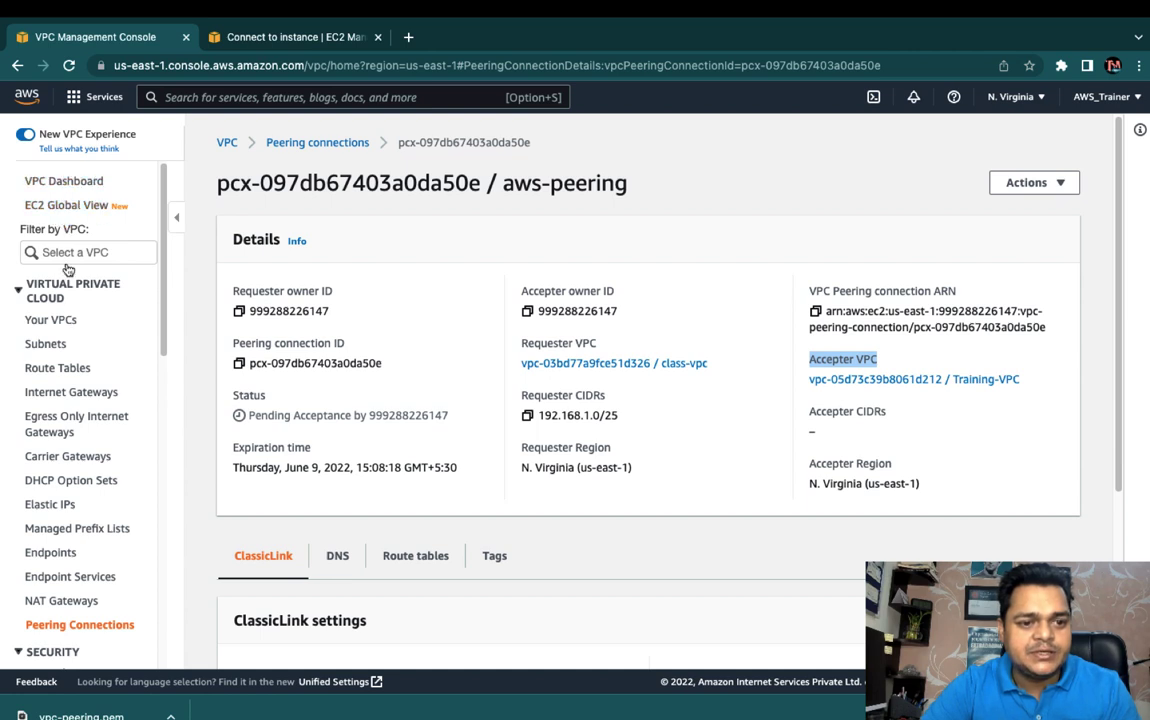
{"action": "left_click", "coordinate": [45, 344]}
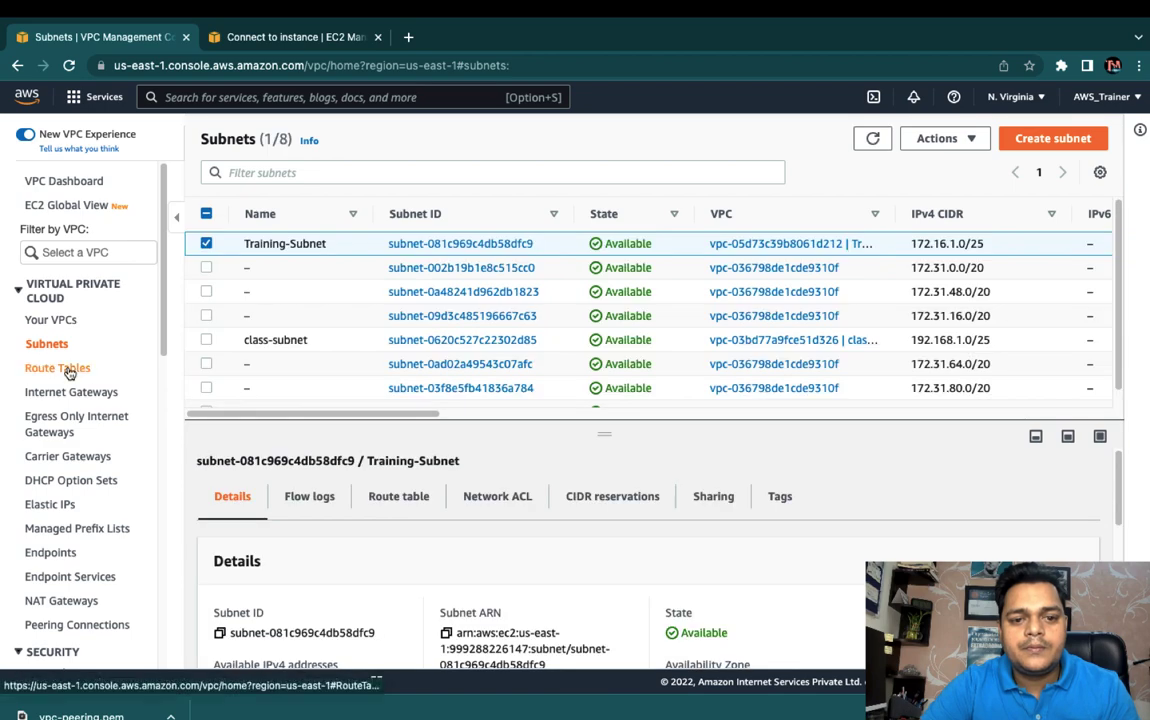
{"action": "left_click", "coordinate": [66, 369]}
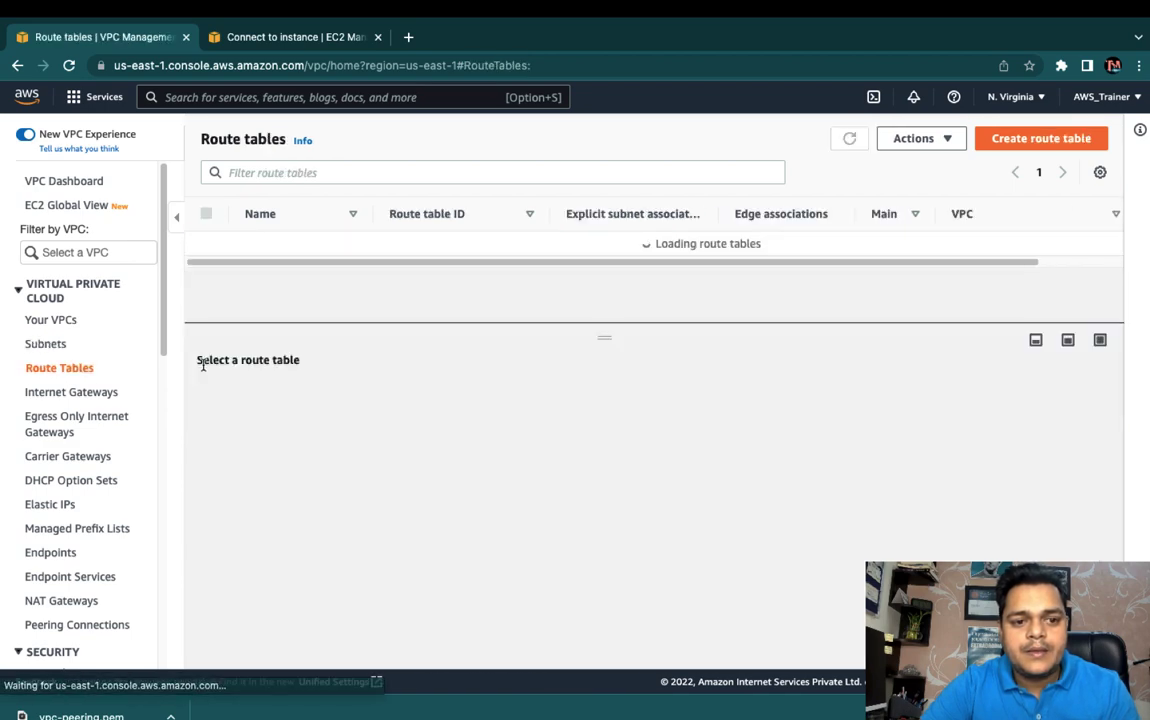
{"action": "scroll", "coordinate": [331, 249], "scroll_direction": "down", "scroll_amount": 2}
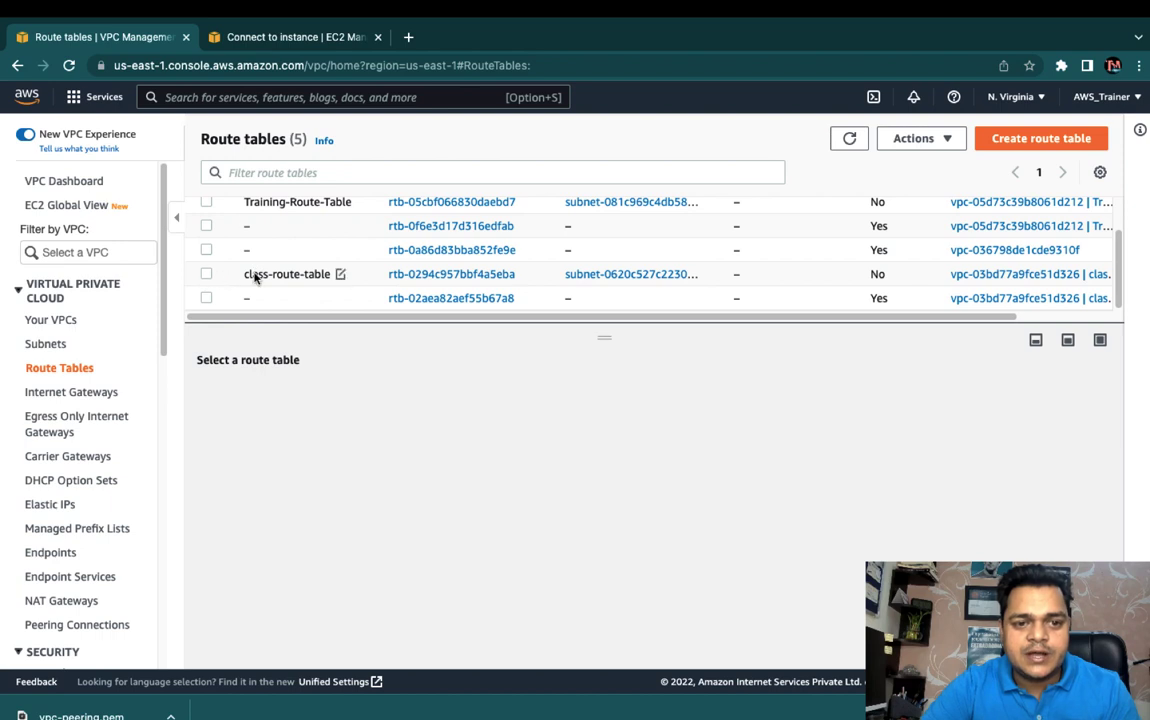
{"action": "scroll", "coordinate": [248, 240], "scroll_direction": "up", "scroll_amount": 2}
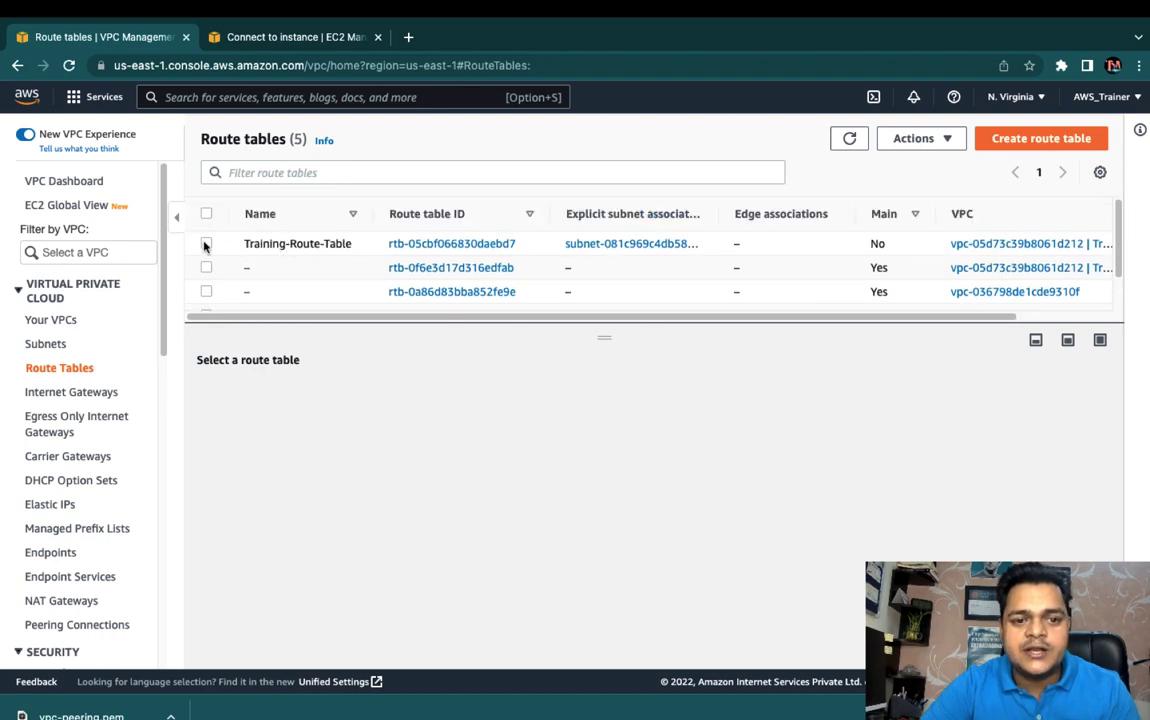
{"action": "scroll", "coordinate": [205, 250], "scroll_direction": "down", "scroll_amount": 2}
{"action": "left_click", "coordinate": [207, 274]}
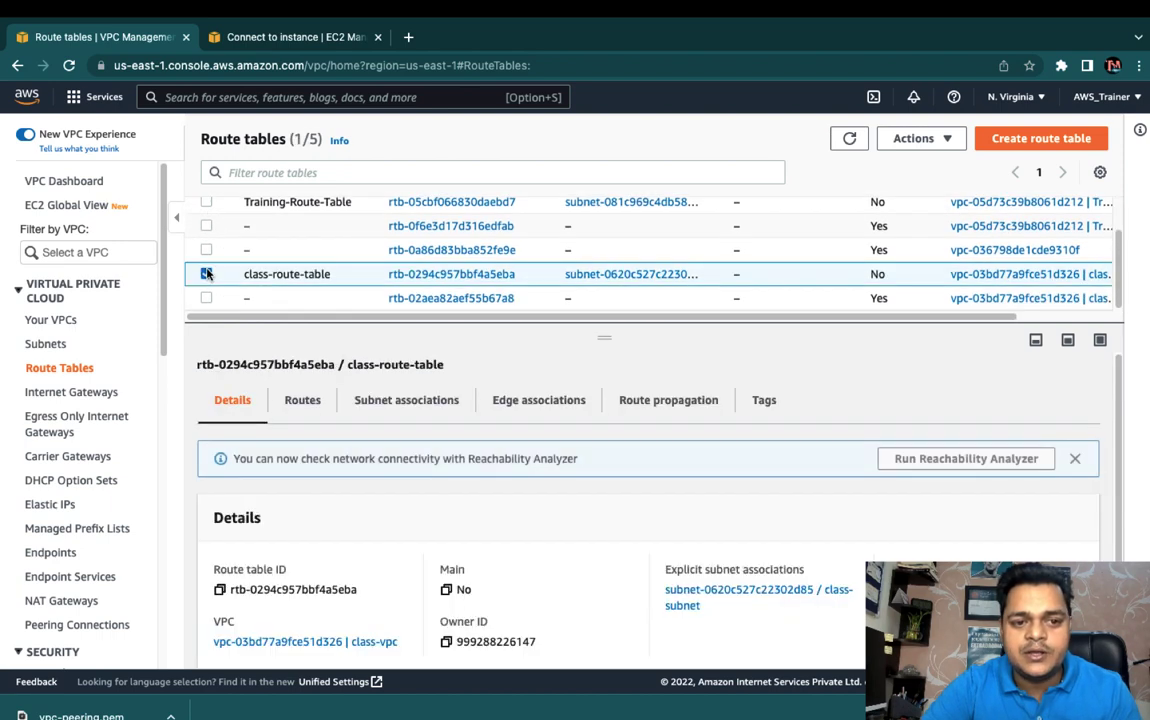
{"action": "left_click", "coordinate": [314, 409]}
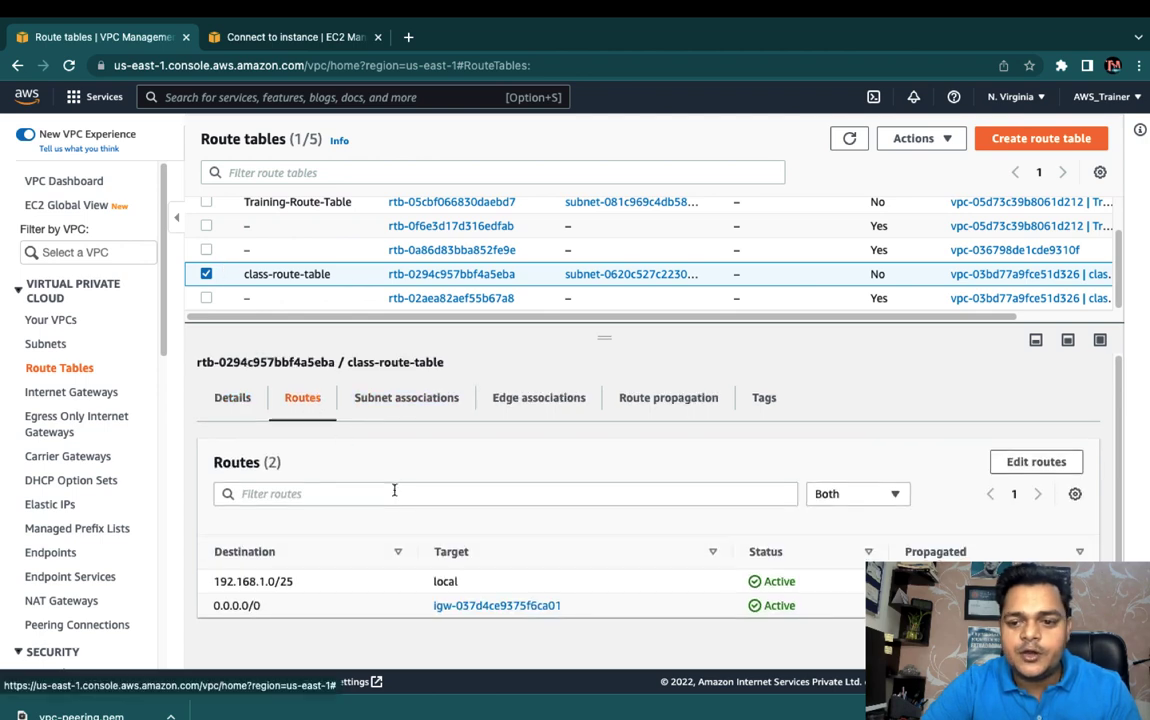
{"action": "left_click", "coordinate": [1022, 461]}
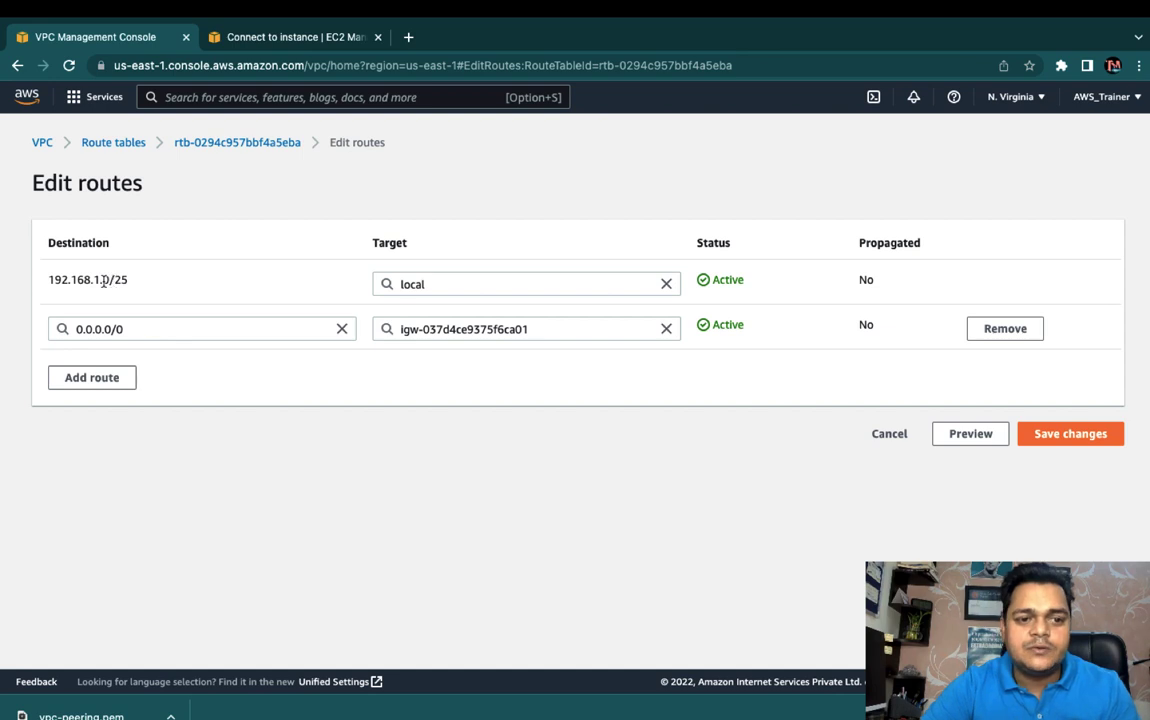
Add a route to class-route-table with the Training-VPC range 172.16.1.0/25 as destination
{"action": "left_click_drag", "start_coordinate": [77, 280], "coordinate": [131, 286]}
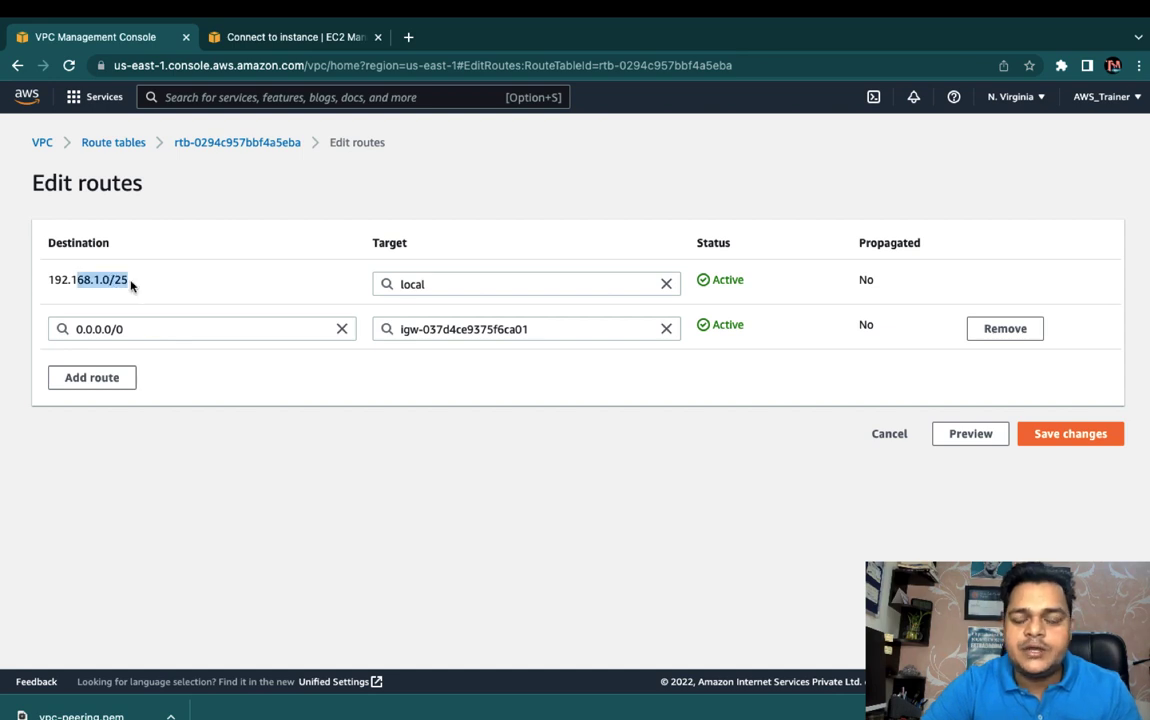
{"action": "left_click", "coordinate": [115, 377]}
{"action": "left_click", "coordinate": [151, 374]}
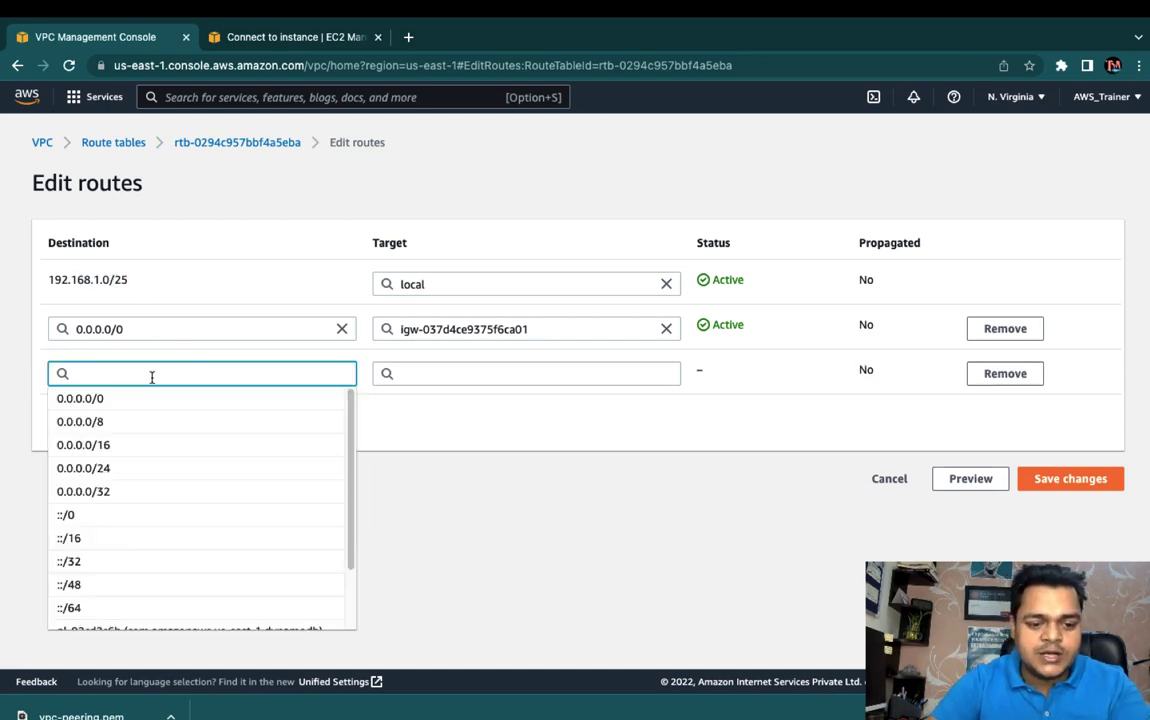
{"action": "type", "text": "172.1"}
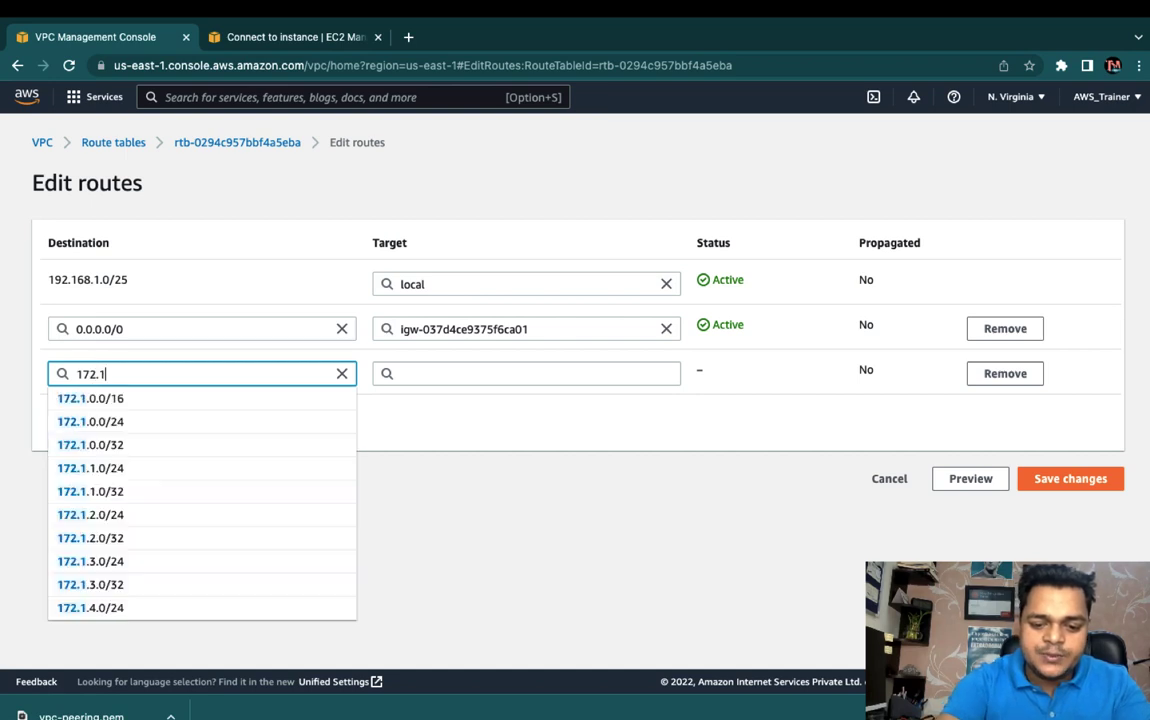
{"action": "type", "text": "6.1.0/25"}
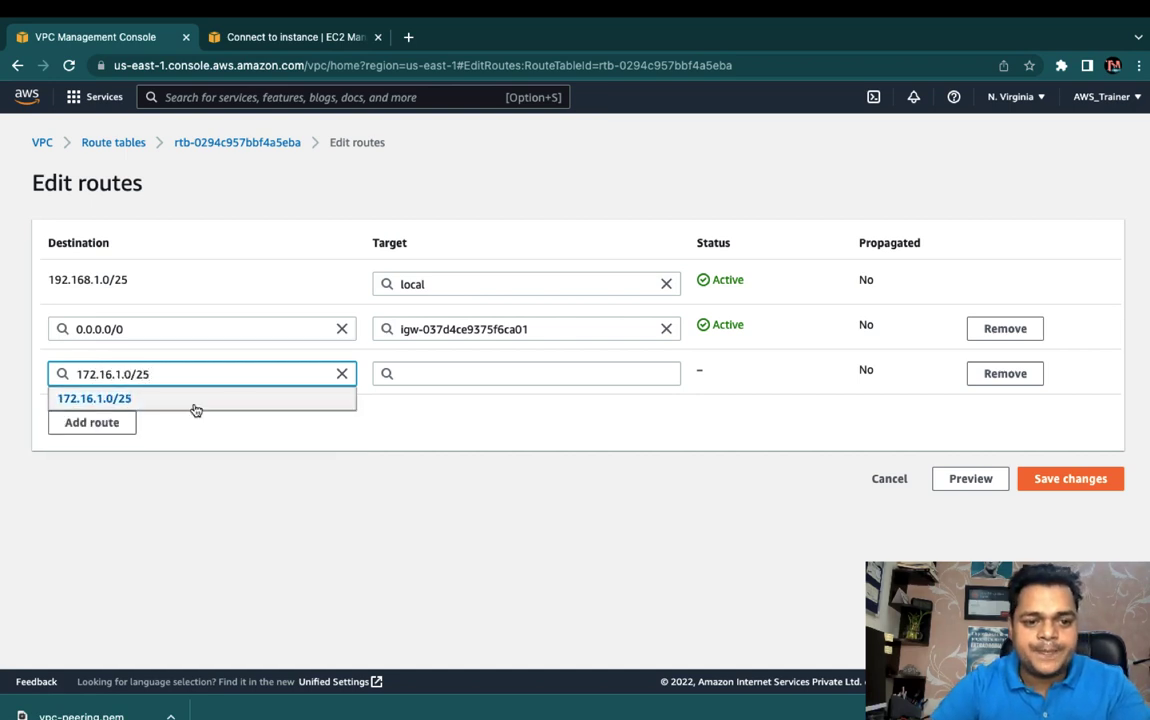
{"action": "left_click", "coordinate": [146, 400]}
Target the 172.16.1.0/25 route at the aws-peering peering connection and save the class-route-table changes
{"action": "left_click", "coordinate": [475, 375]}
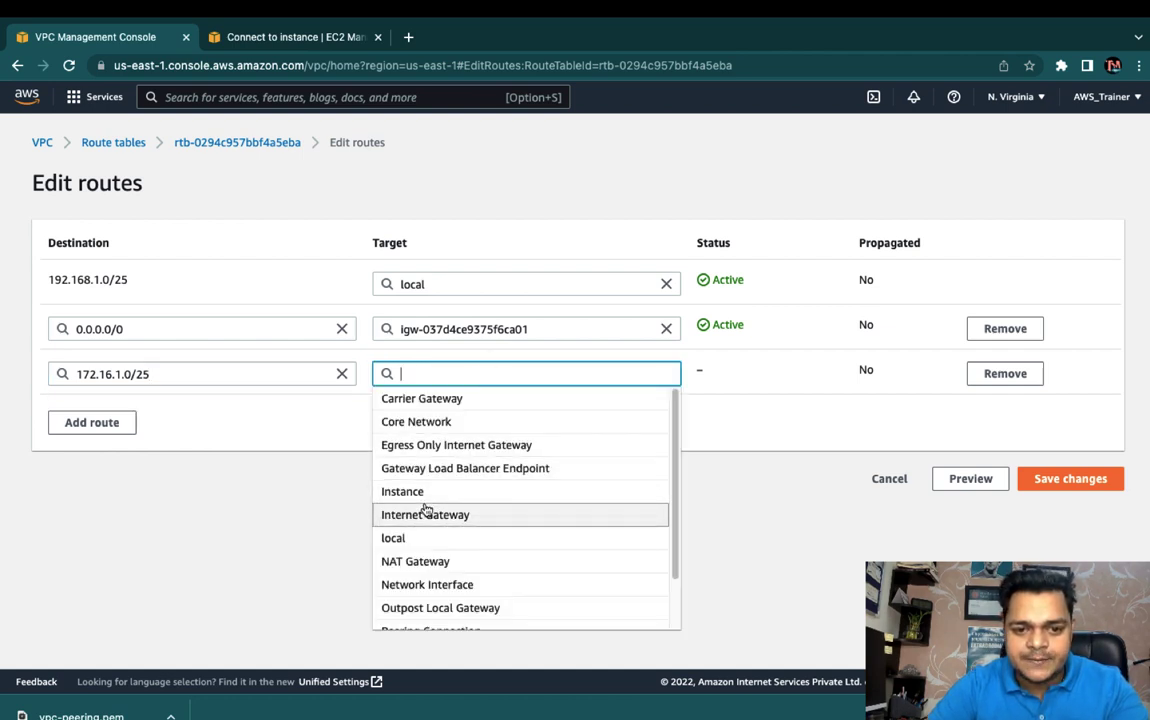
{"action": "scroll", "coordinate": [436, 580], "scroll_direction": "down", "scroll_amount": 1}
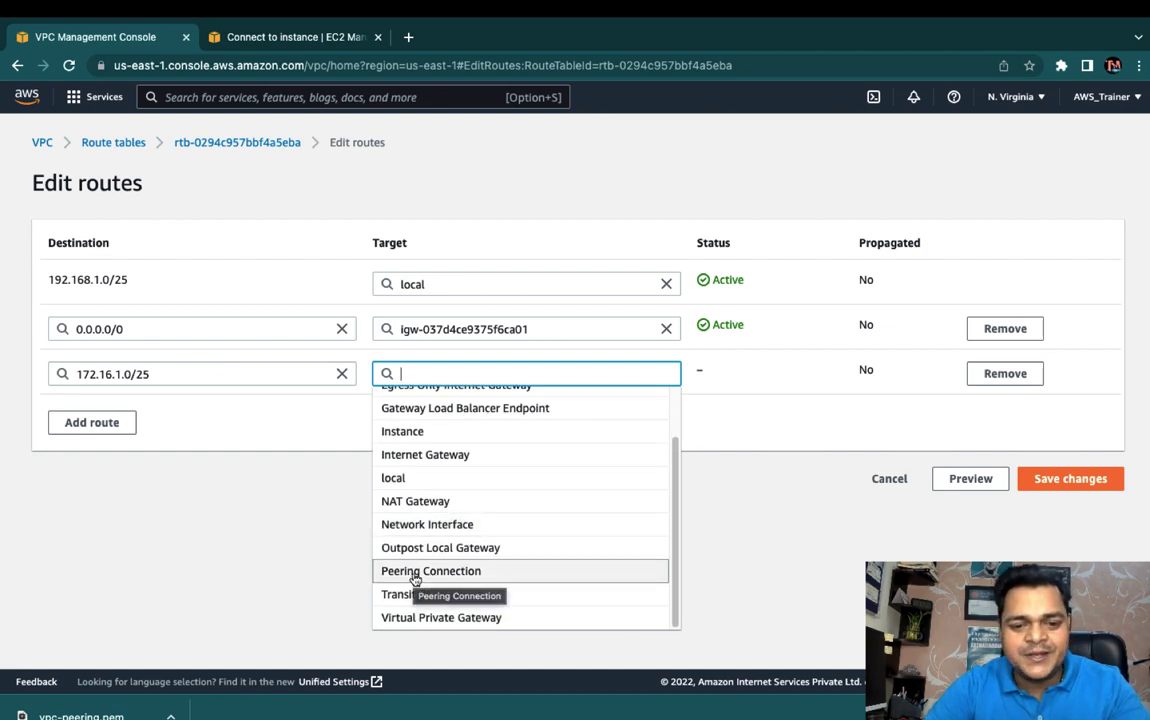
{"action": "left_click", "coordinate": [412, 576]}
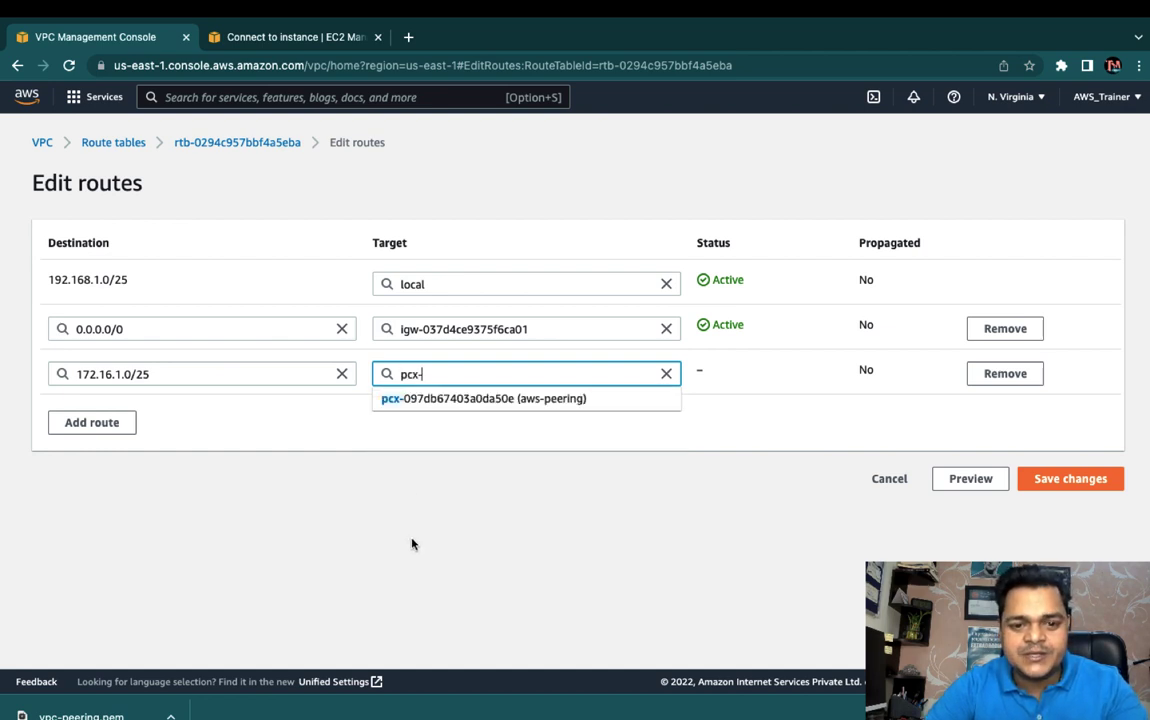
{"action": "left_click", "coordinate": [418, 399]}
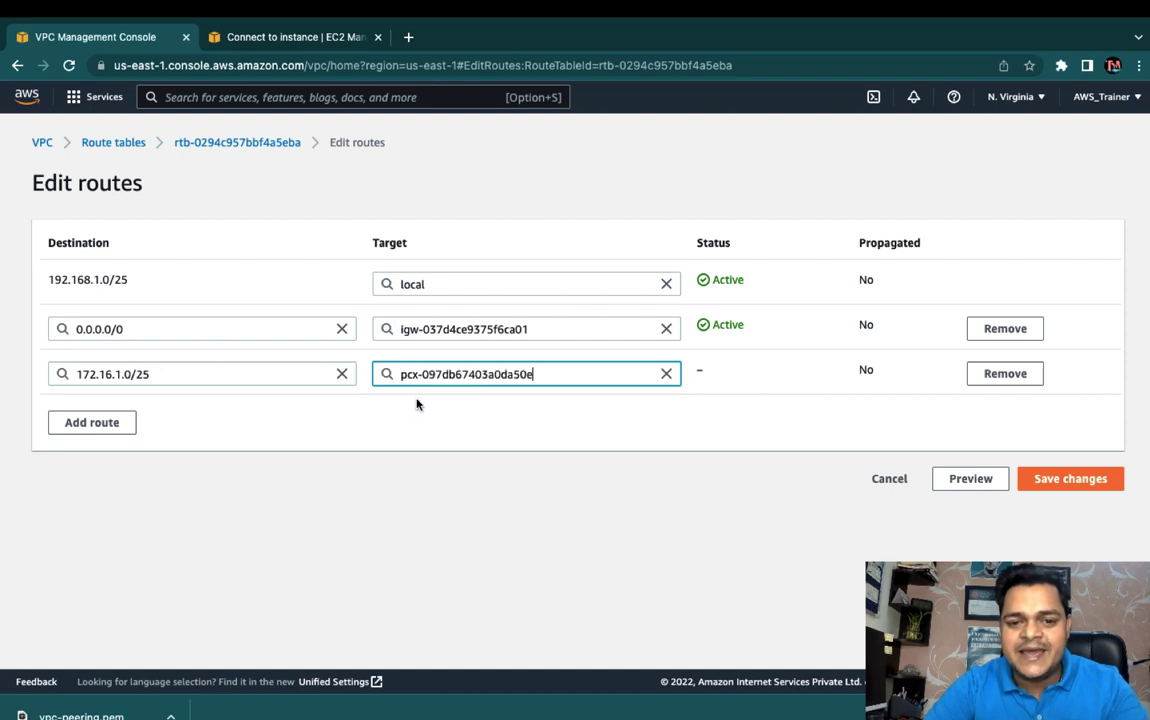
{"action": "left_click", "coordinate": [1070, 479]}
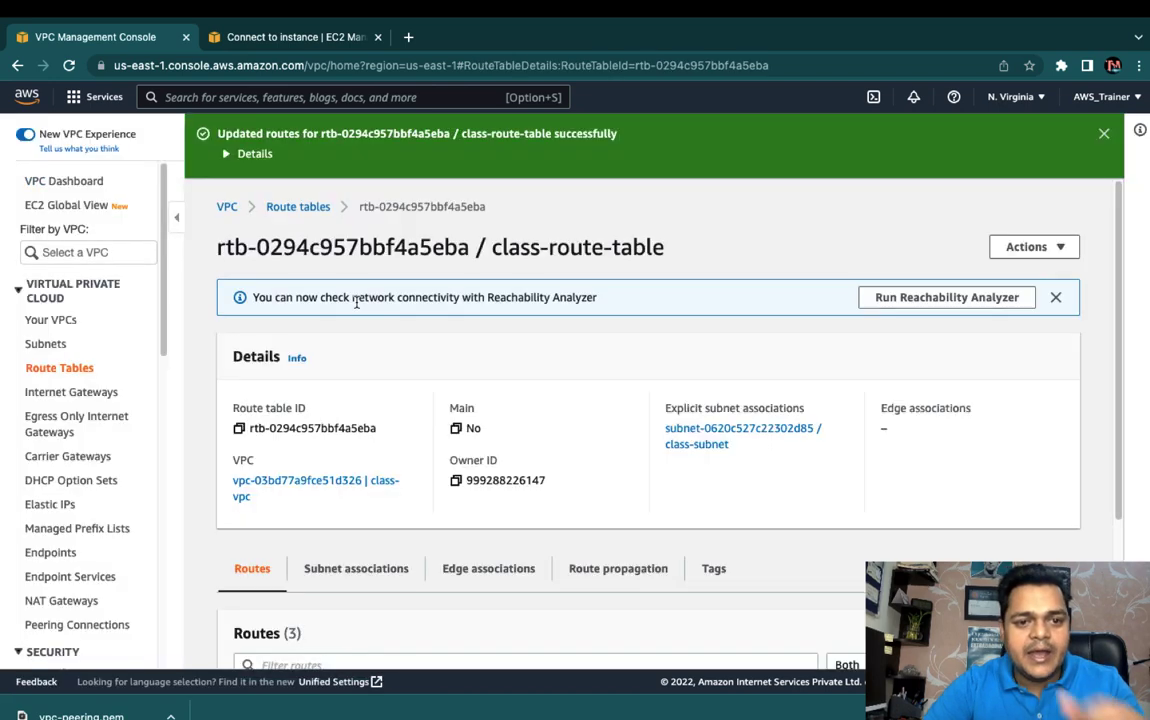
Return to the route tables list and open the routes of Training-Route-Table for editing
{"action": "left_click", "coordinate": [288, 207]}
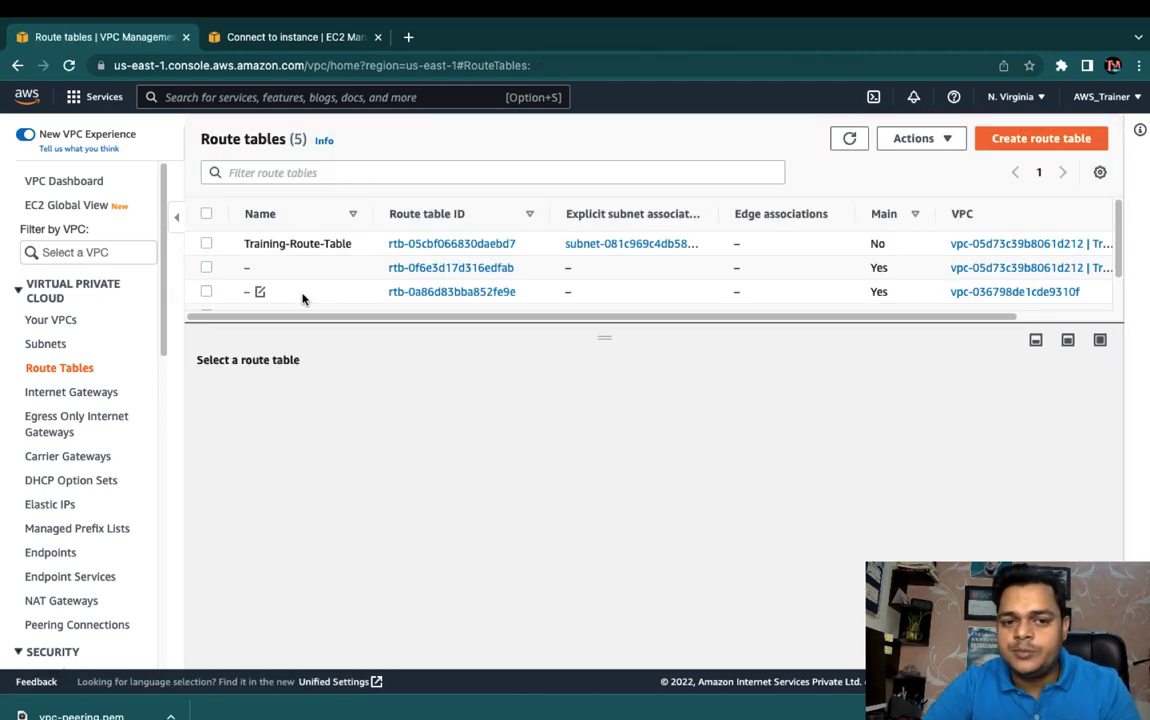
{"action": "scroll", "coordinate": [300, 262], "scroll_direction": "down", "scroll_amount": 2}
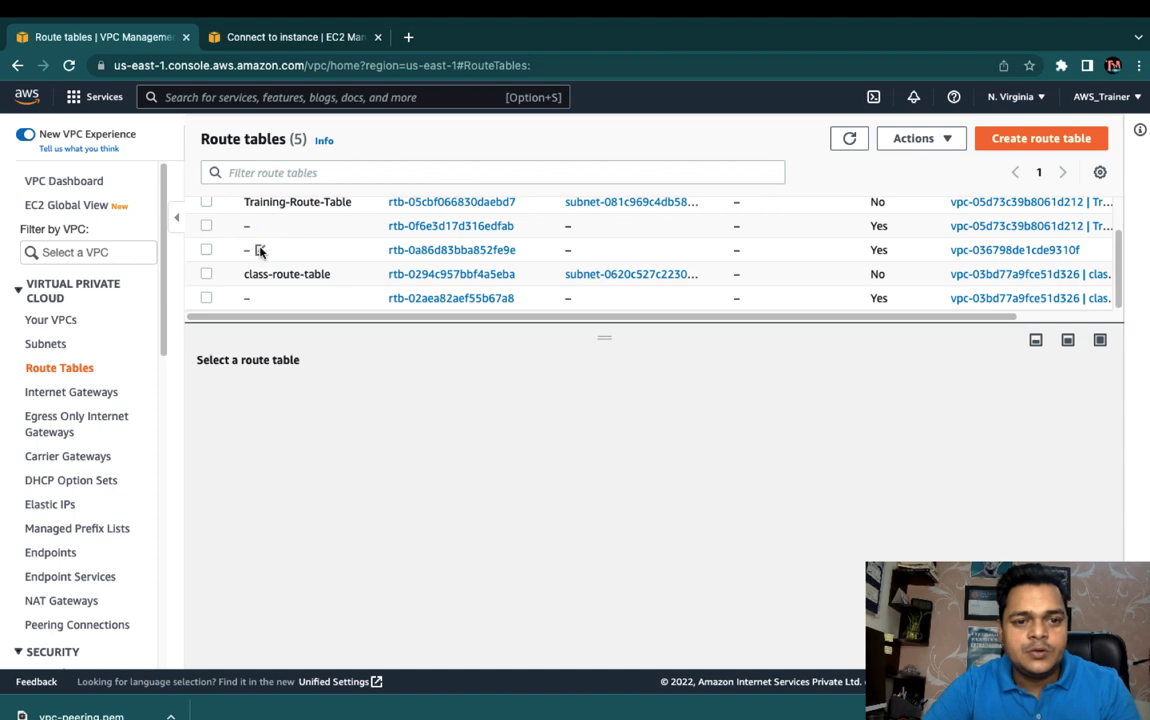
{"action": "scroll", "coordinate": [262, 249], "scroll_direction": "up", "scroll_amount": 2}
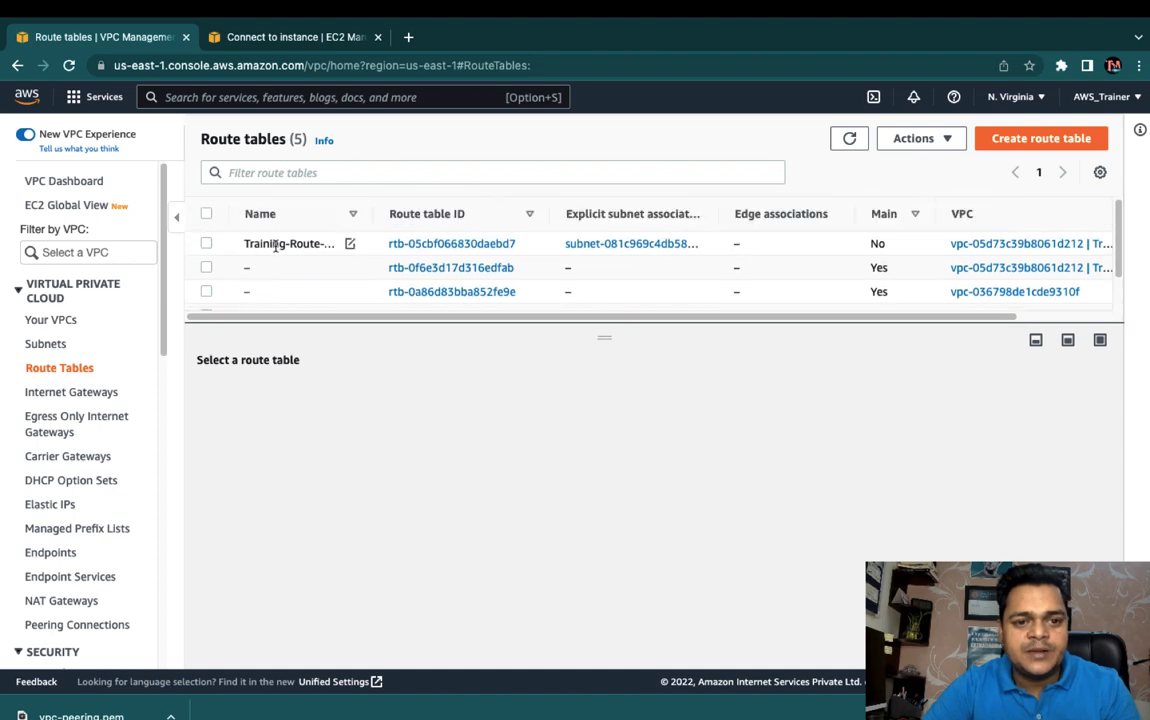
{"action": "left_click", "coordinate": [206, 243]}
{"action": "left_click", "coordinate": [302, 399]}
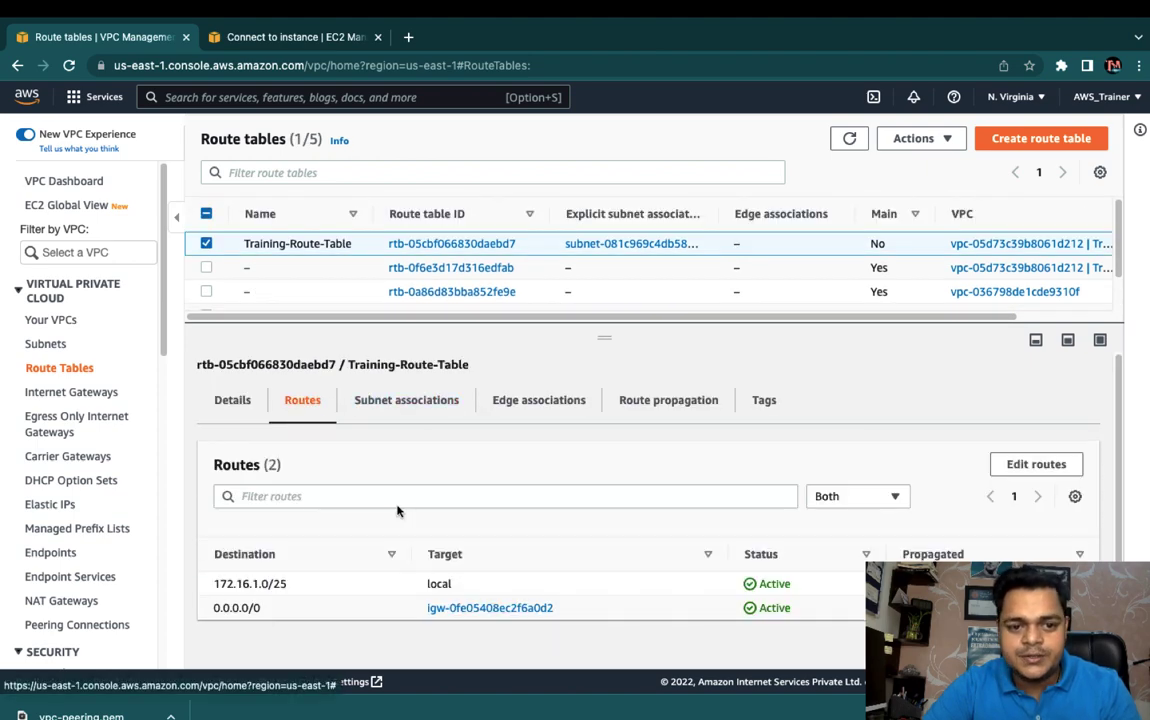
{"action": "left_click", "coordinate": [1035, 464]}
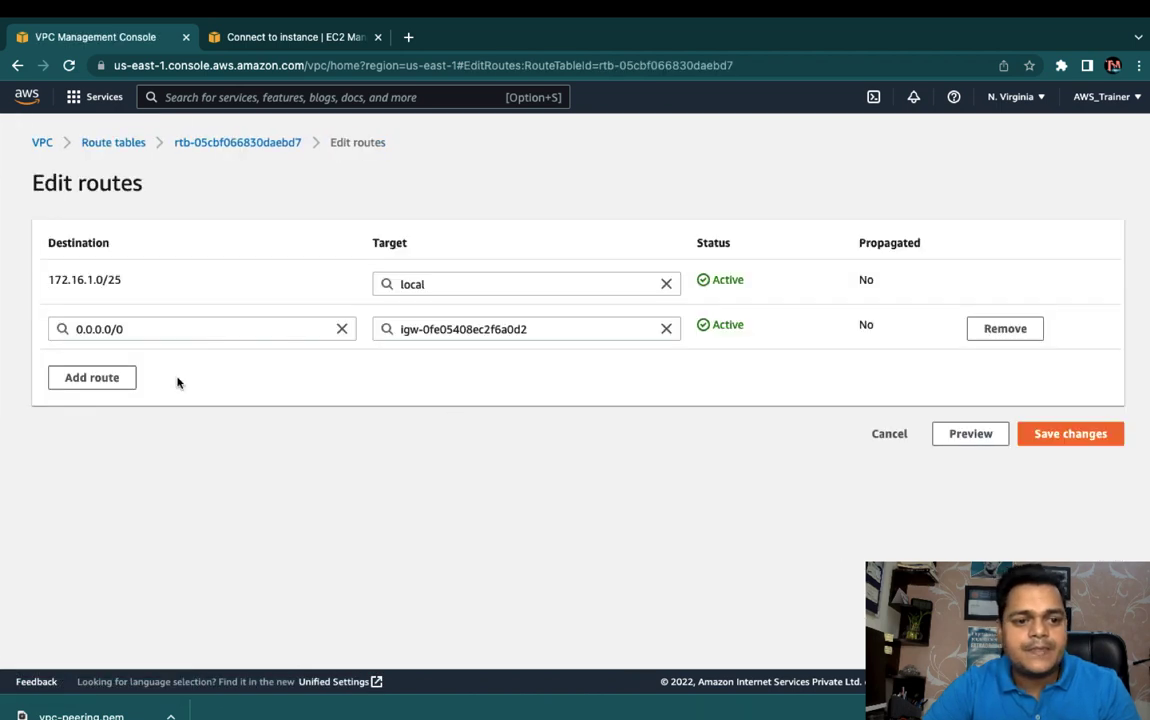
Add a route to Training-Route-Table with the class-vpc range 192.168.1.0/25 as destination
{"action": "left_click", "coordinate": [104, 377]}
{"action": "left_click", "coordinate": [109, 371]}
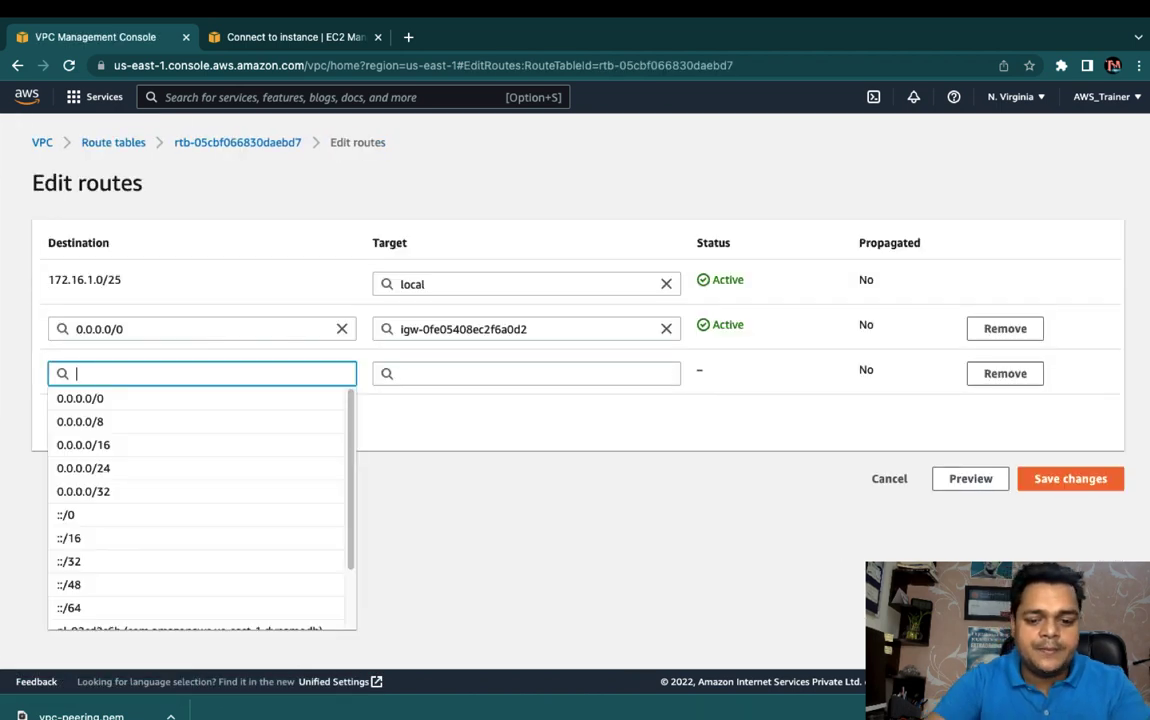
{"action": "type", "text": "10"}
{"action": "key", "text": "BackSpace"}
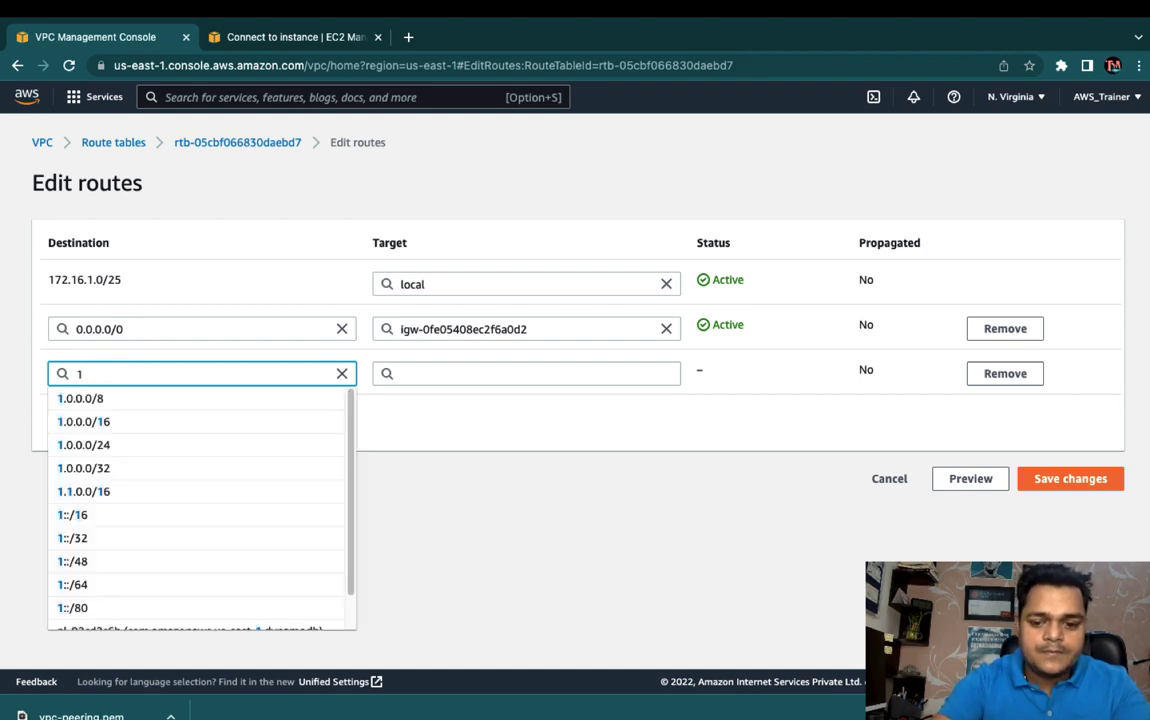
{"action": "type", "text": "92.168."}
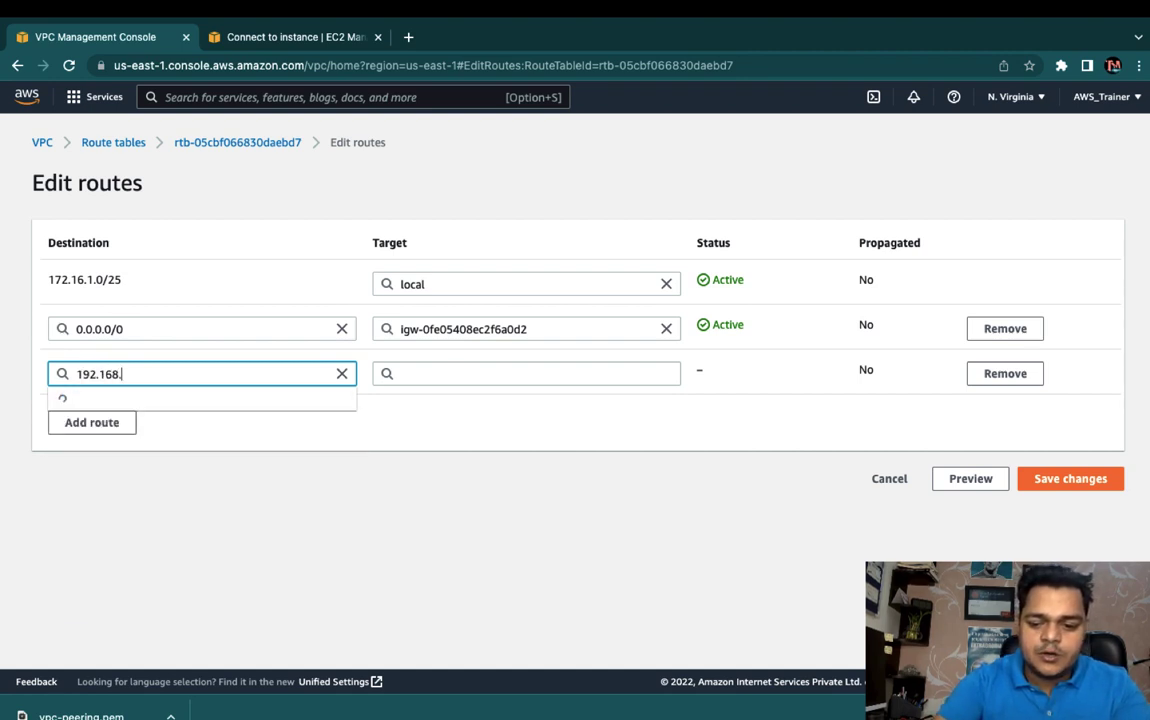
{"action": "type", "text": "1.0/25"}
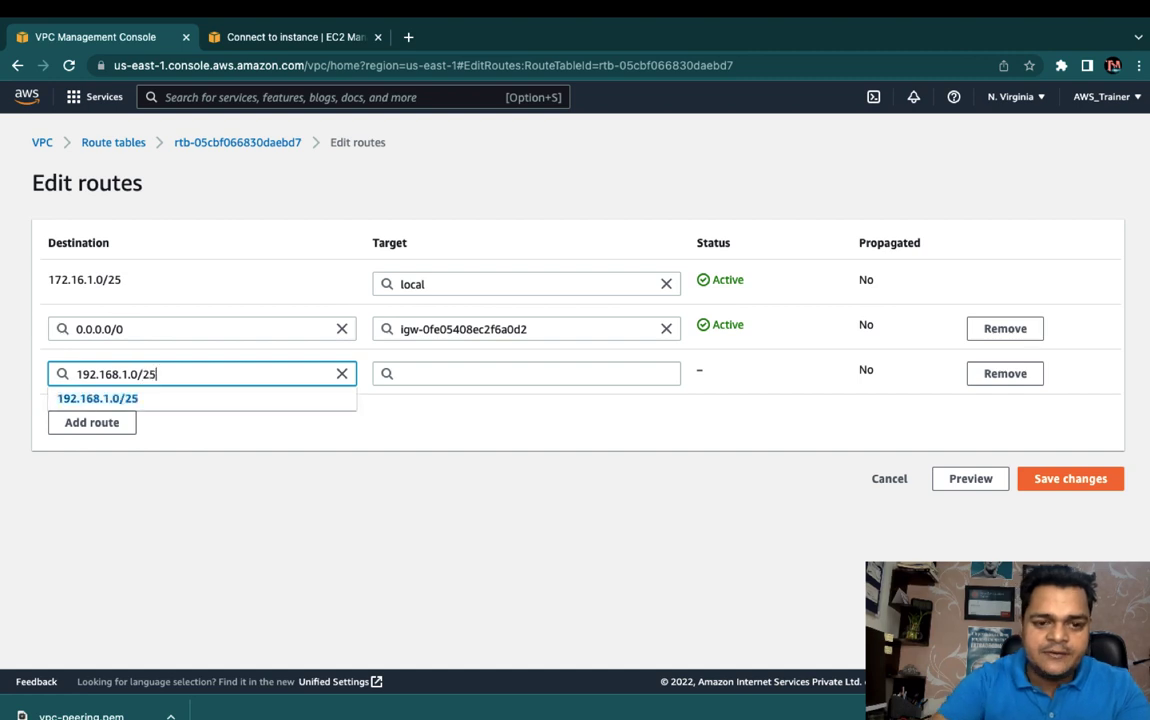
{"action": "left_click", "coordinate": [200, 406]}
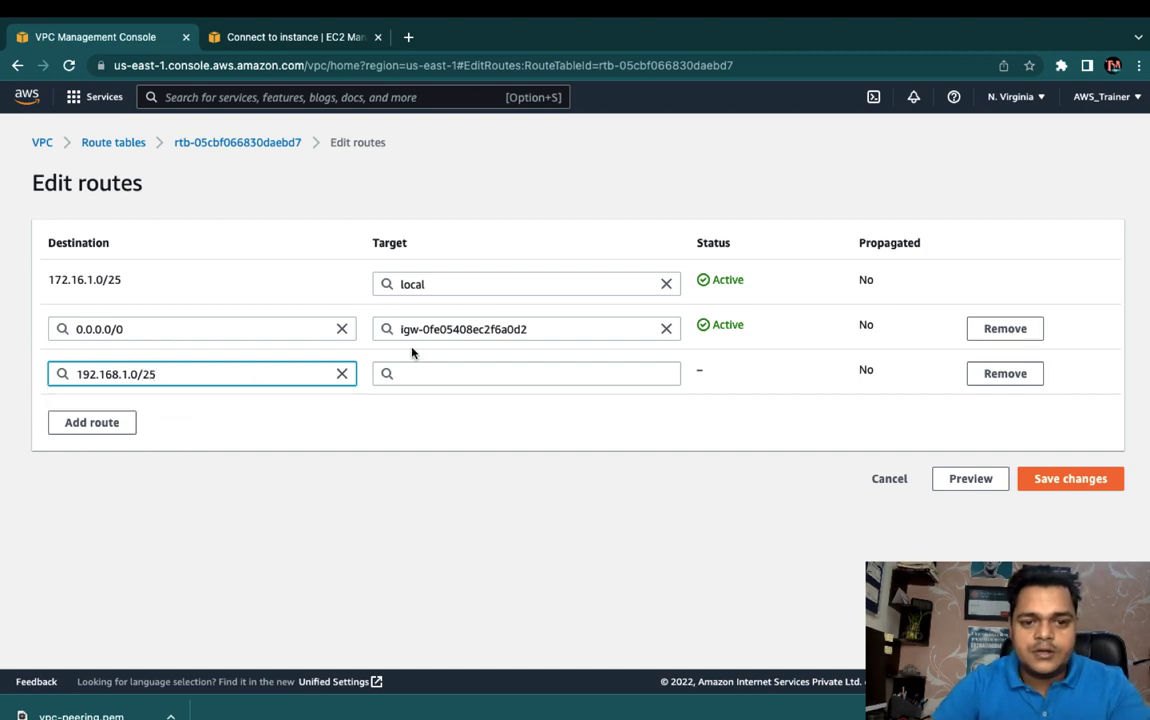
Target the 192.168.1.0/25 route at the aws-peering peering connection and save the Training-Route-Table changes
{"action": "left_click", "coordinate": [419, 370]}
{"action": "scroll", "coordinate": [406, 570], "scroll_direction": "down", "scroll_amount": 2}
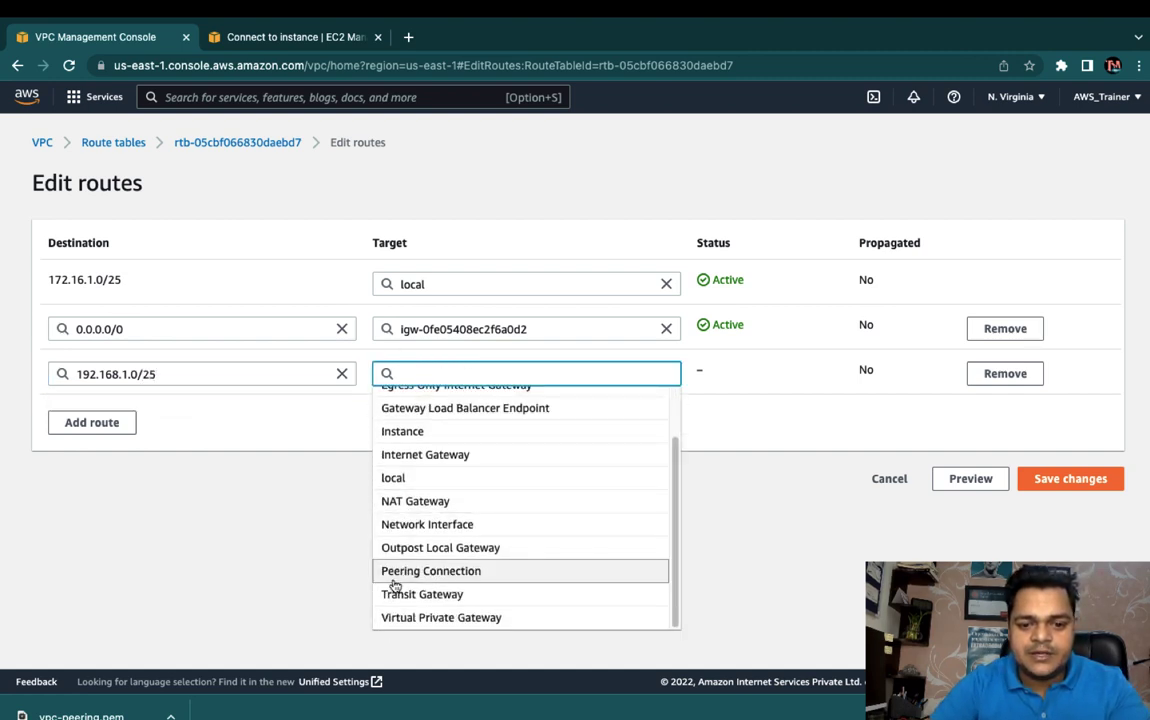
{"action": "left_click", "coordinate": [406, 572]}
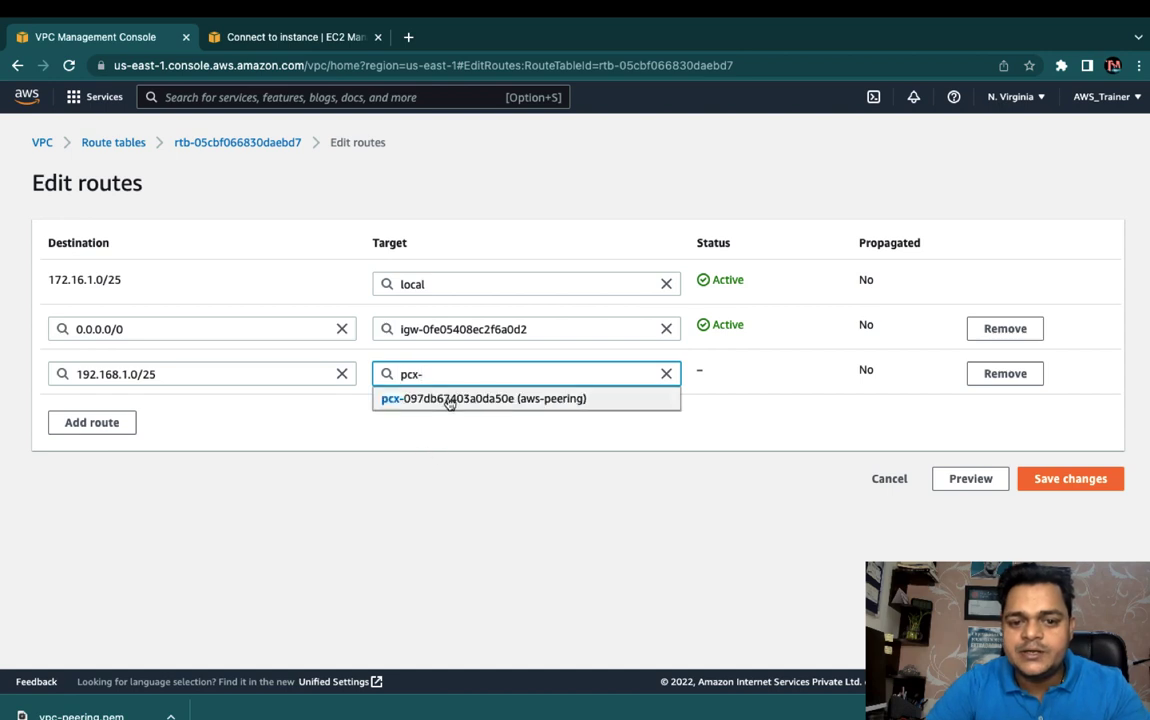
{"action": "left_click", "coordinate": [449, 398]}
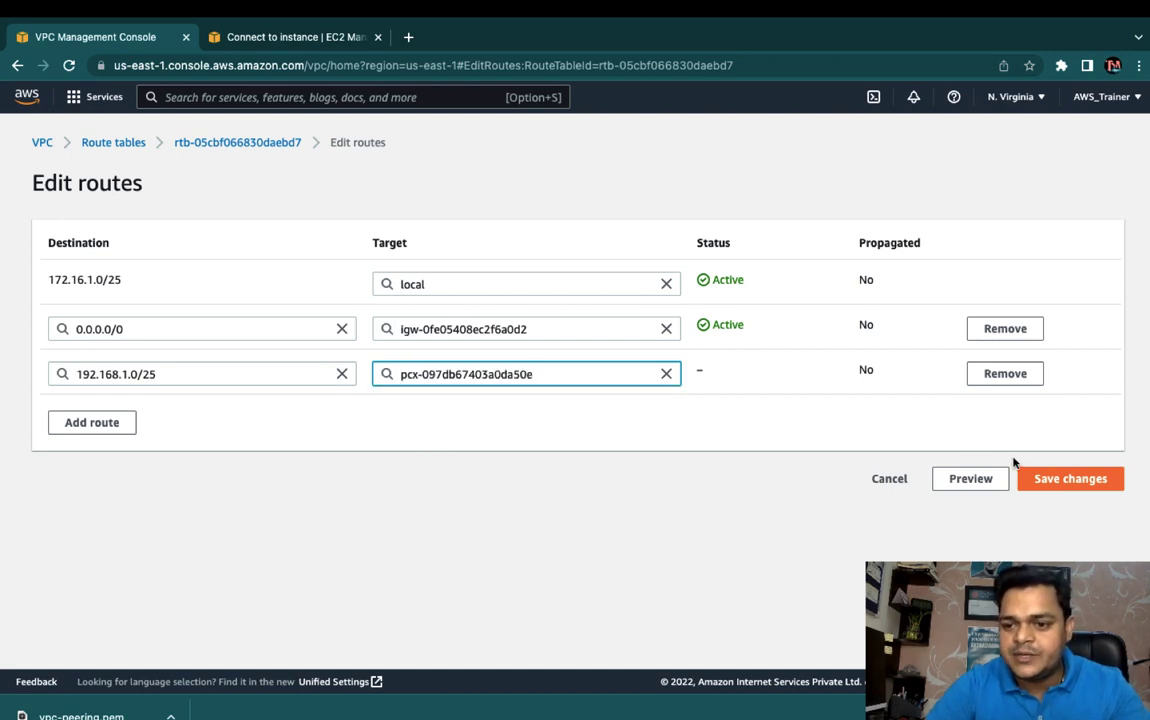
{"action": "left_click", "coordinate": [1065, 478]}
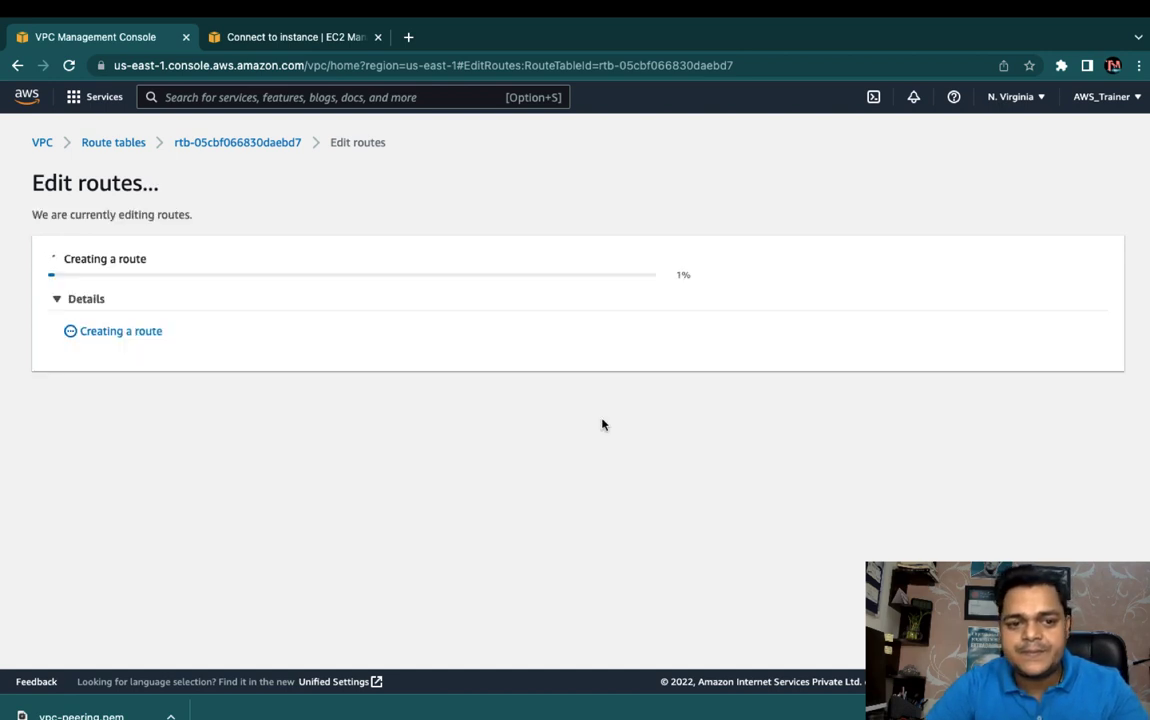
Switch to the remote Windows desktop to check the running ping to 192.168.1.122, and return to the VPC console
{"action": "key", "text": "ctrl+Right"}
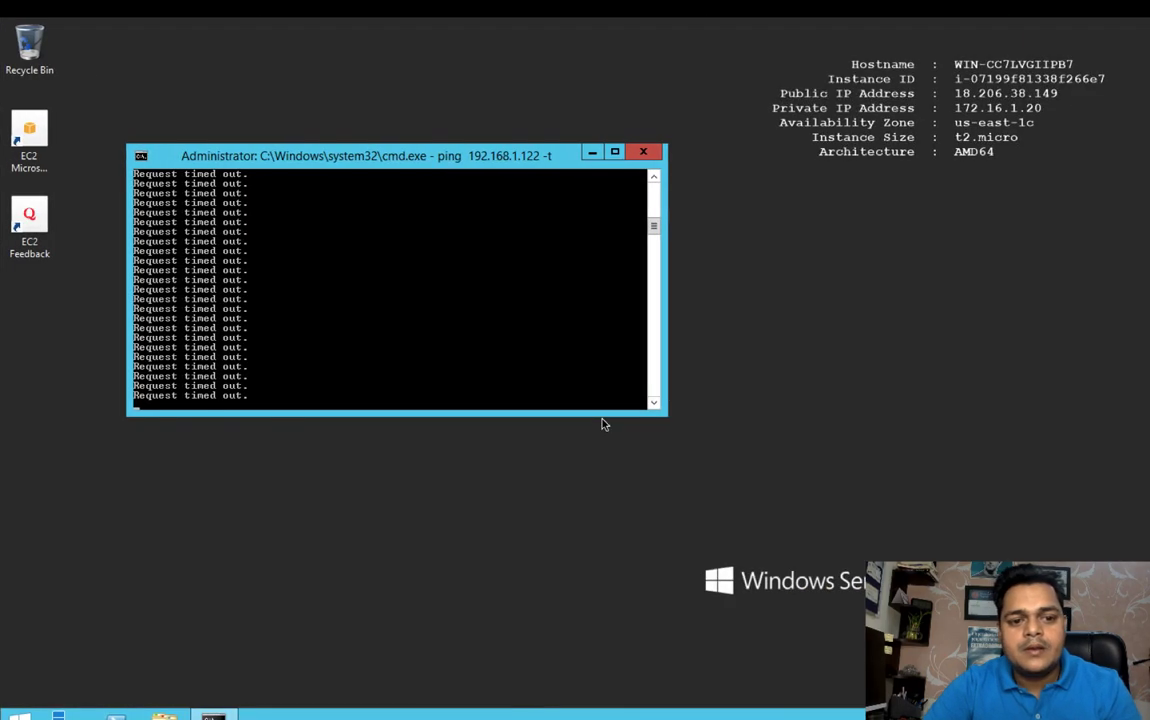
{"action": "key", "text": "ctrl+Left"}
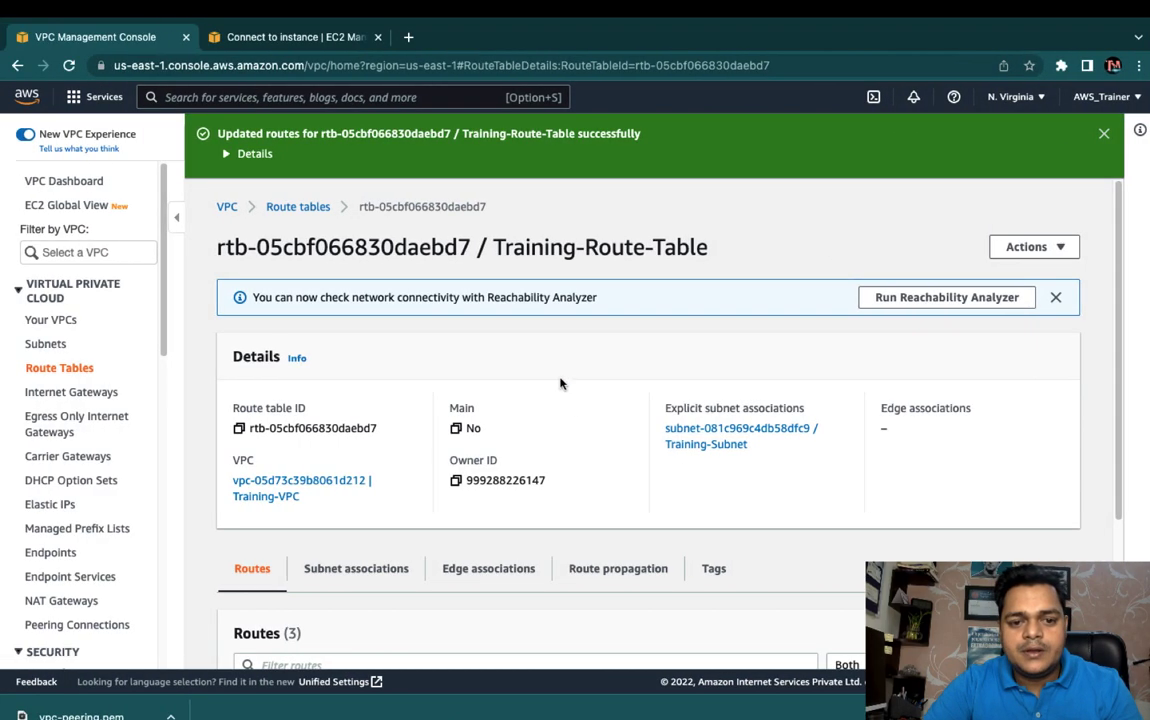
Check the ping to 192.168.1.122 again on the remote Windows desktop and return to the Training-Route-Table page
{"action": "key", "text": "ctrl+Right"}
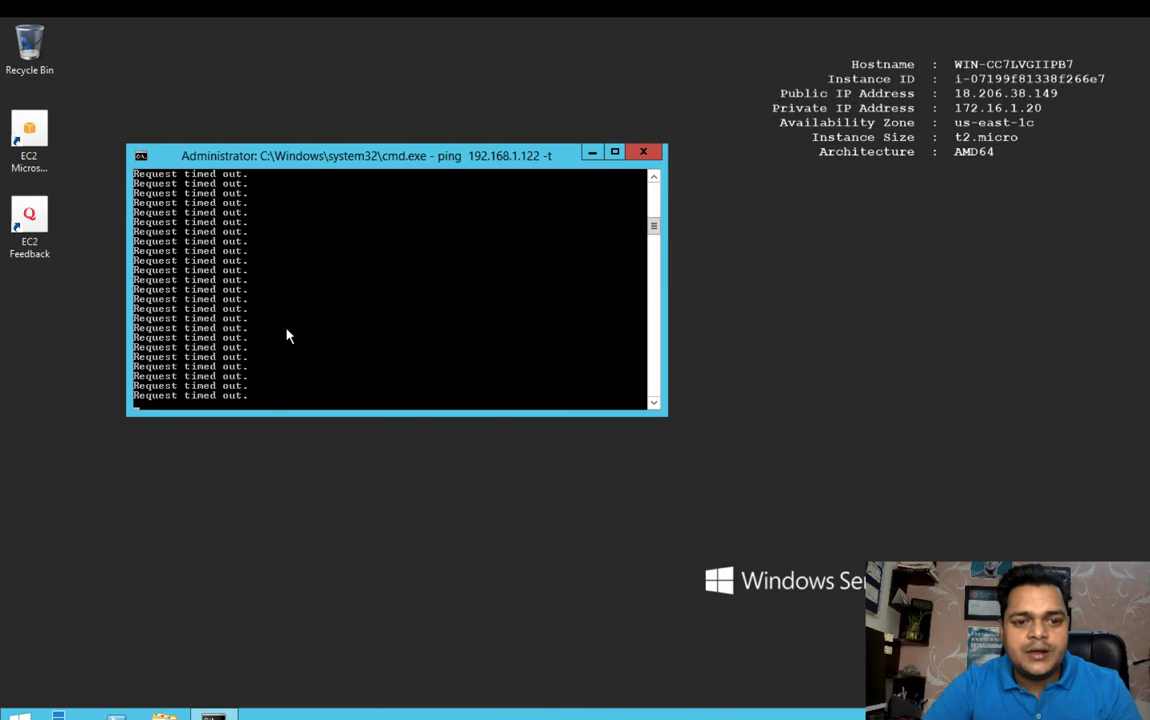
{"action": "key", "text": "ctrl+Left"}
{"action": "key", "text": "ctrl+Left"}
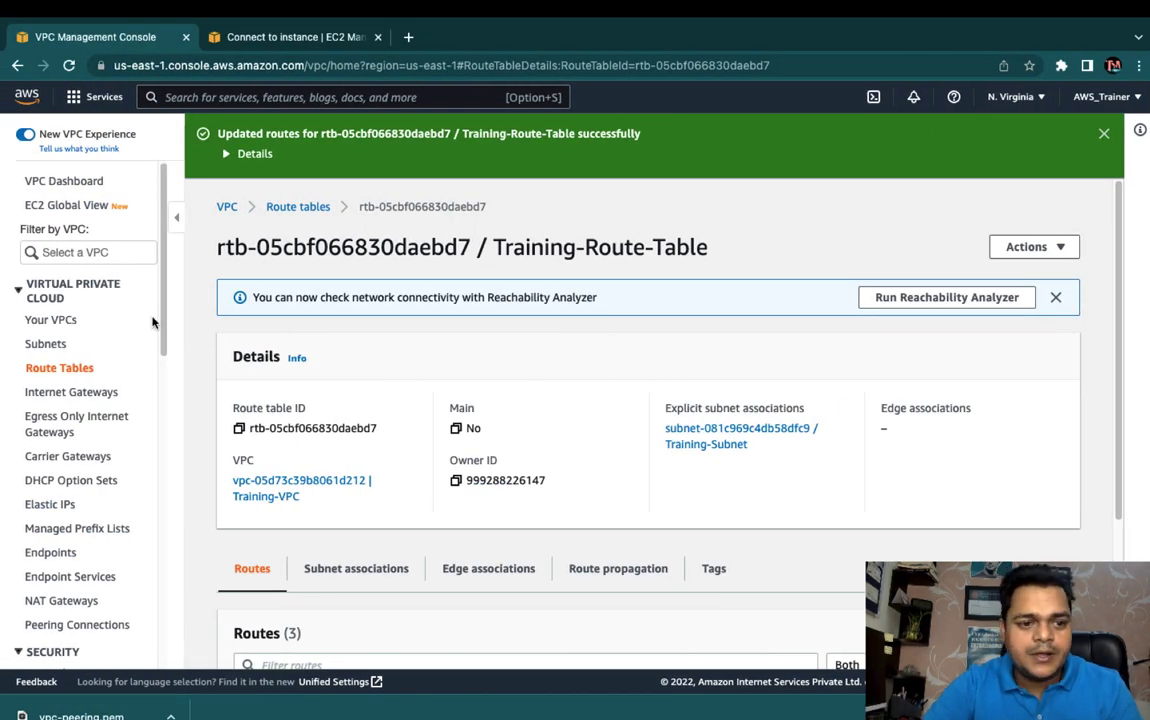
Open the subnets list and examine the route table routes of class-subnet
{"action": "left_click", "coordinate": [42, 345]}
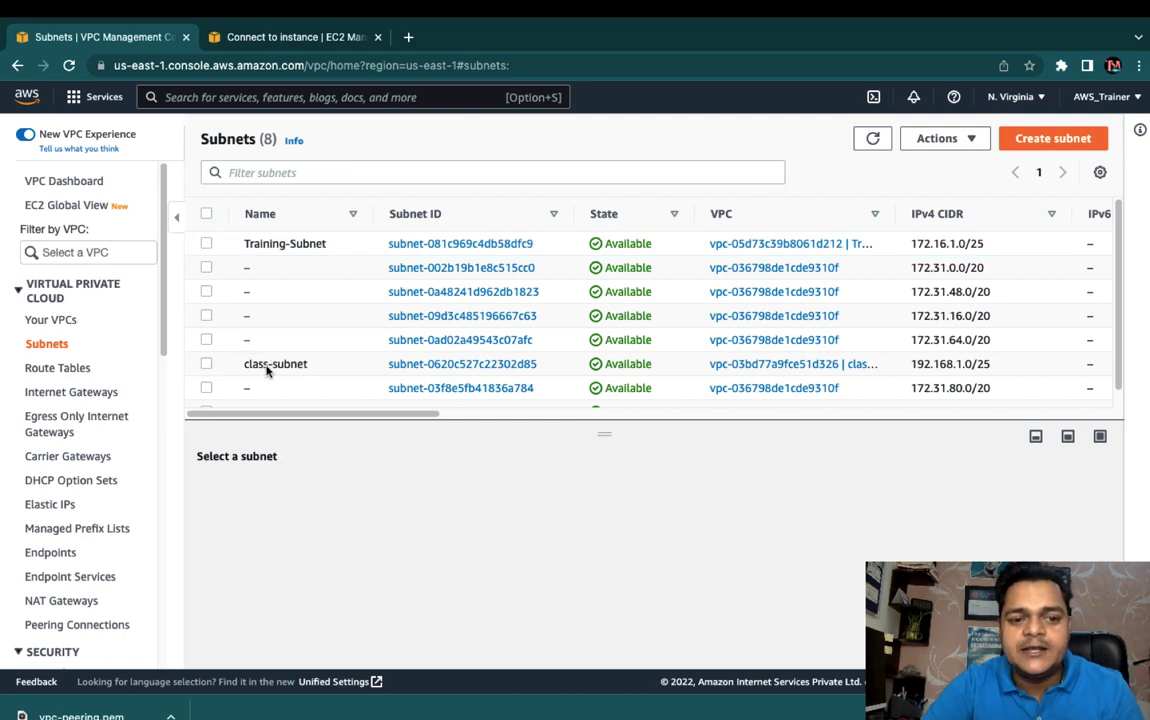
{"action": "left_click", "coordinate": [270, 366]}
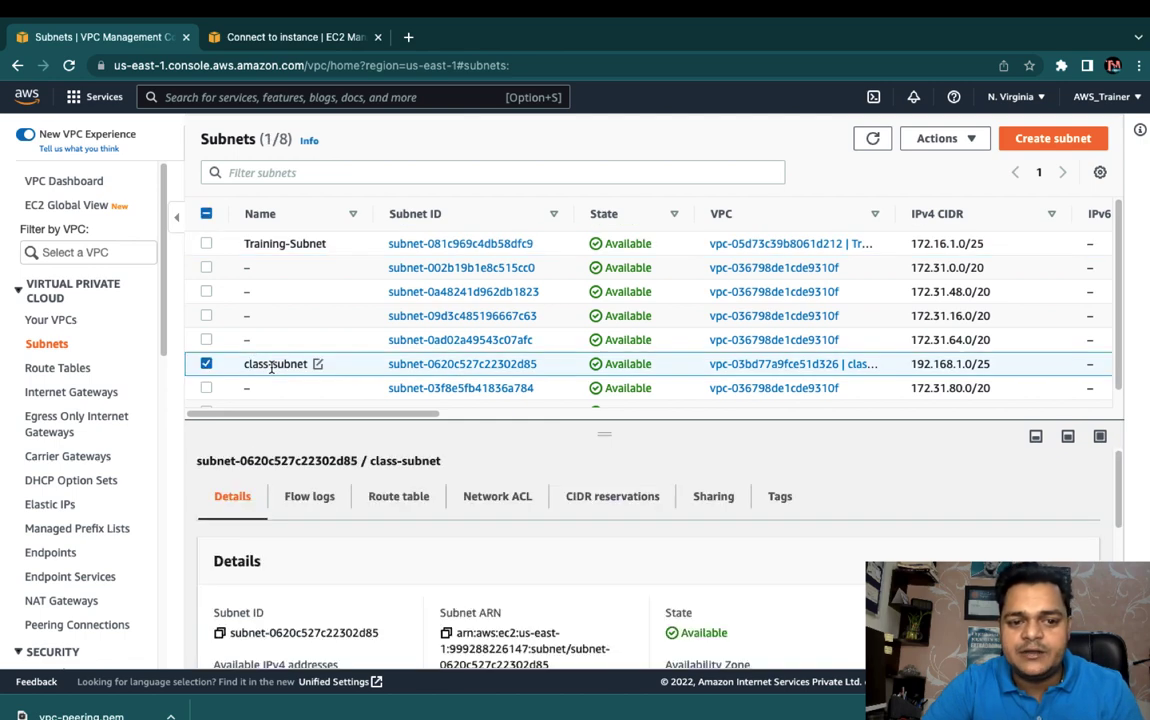
{"action": "left_click", "coordinate": [398, 503]}
{"action": "scroll", "coordinate": [453, 566], "scroll_direction": "down", "scroll_amount": 3}
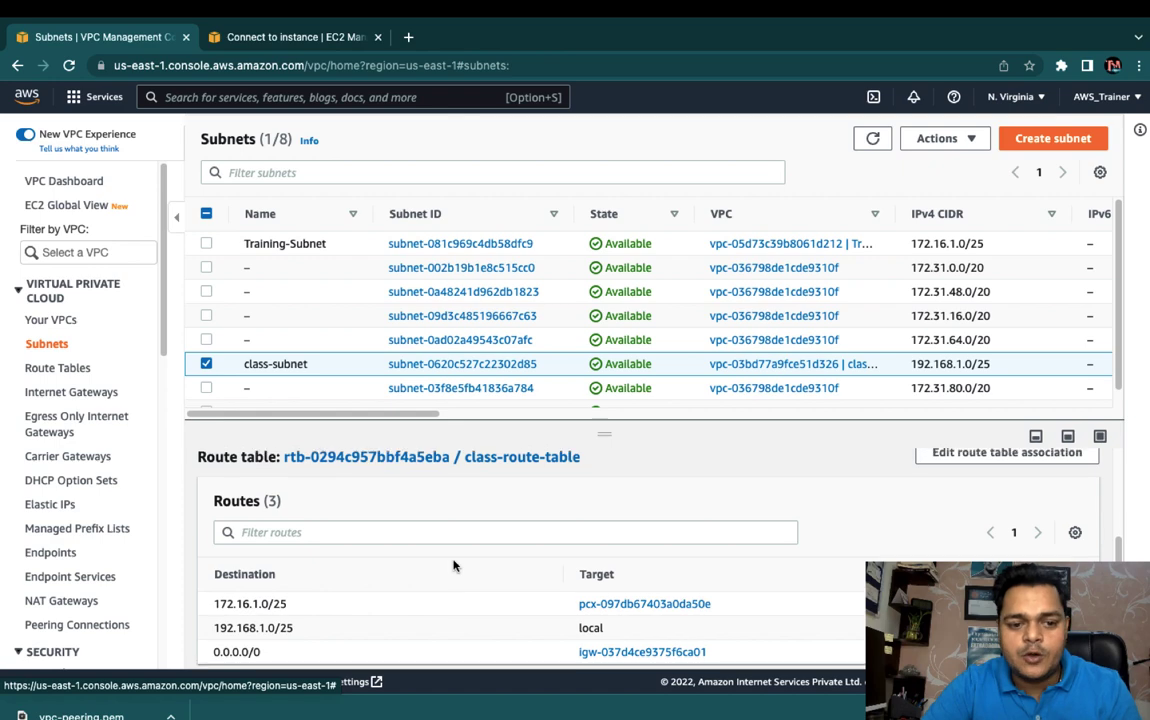
{"action": "scroll", "coordinate": [453, 566], "scroll_direction": "down", "scroll_amount": 1}
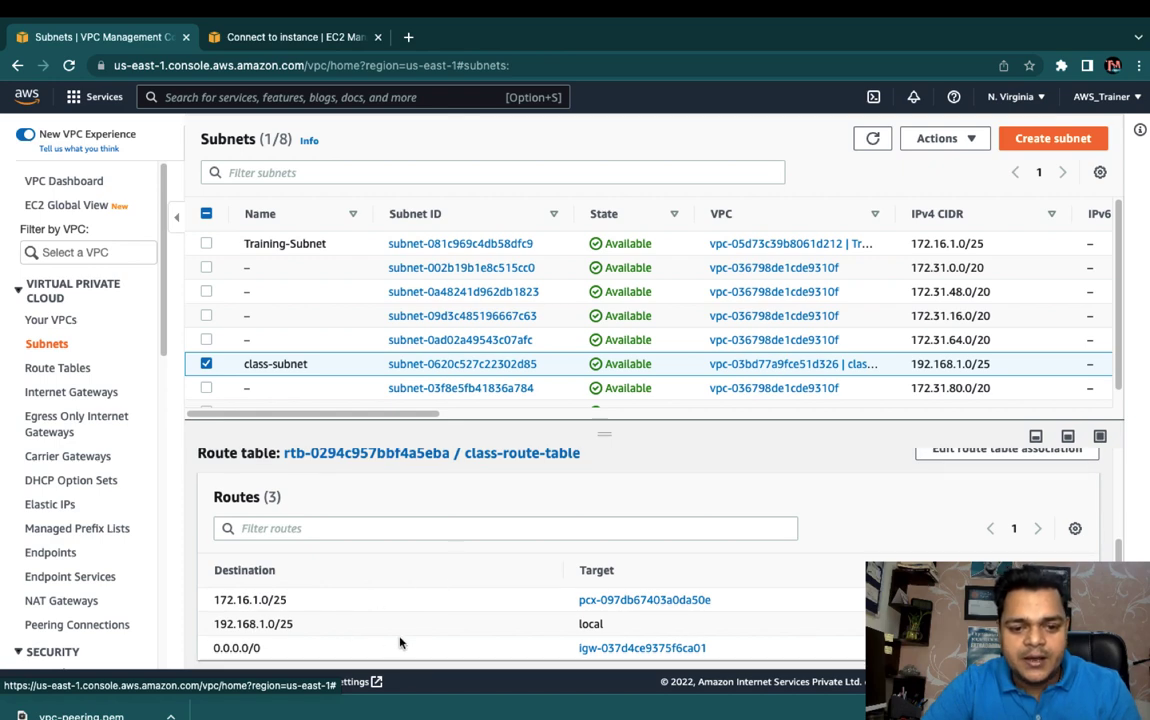
Edit the route table association of class-subnet, choose class-route-table and save it
{"action": "scroll", "coordinate": [640, 530], "scroll_direction": "up", "scroll_amount": 3}
{"action": "left_click", "coordinate": [1010, 585]}
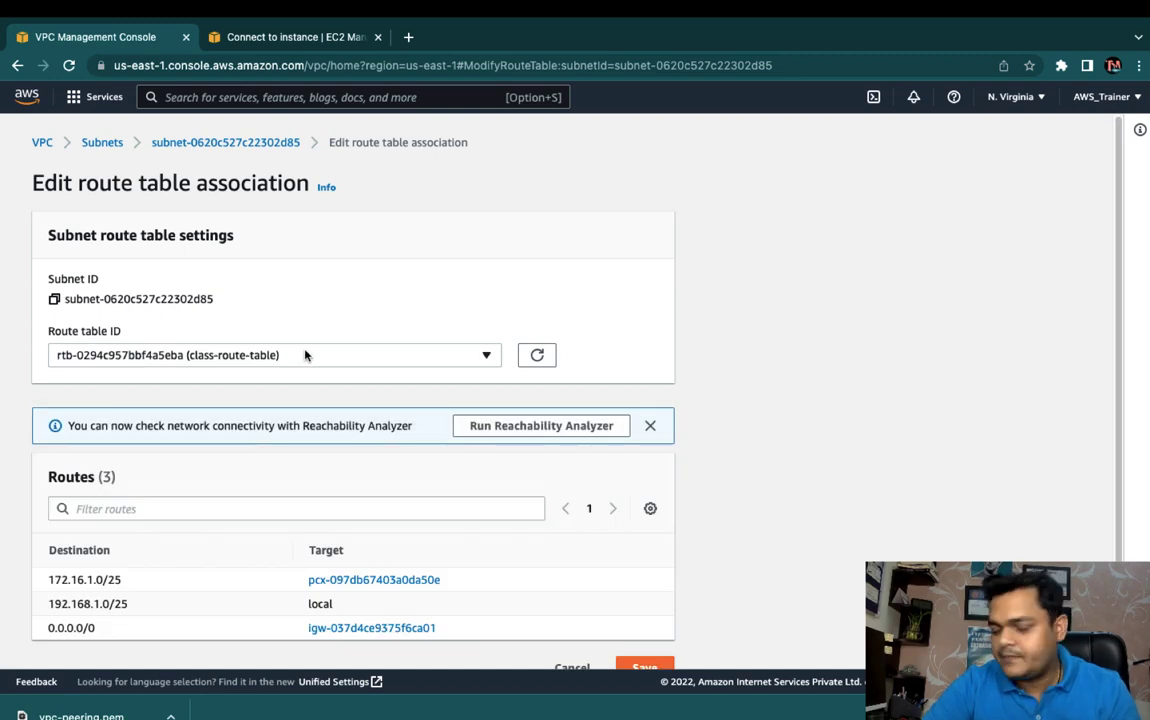
{"action": "left_click", "coordinate": [285, 357]}
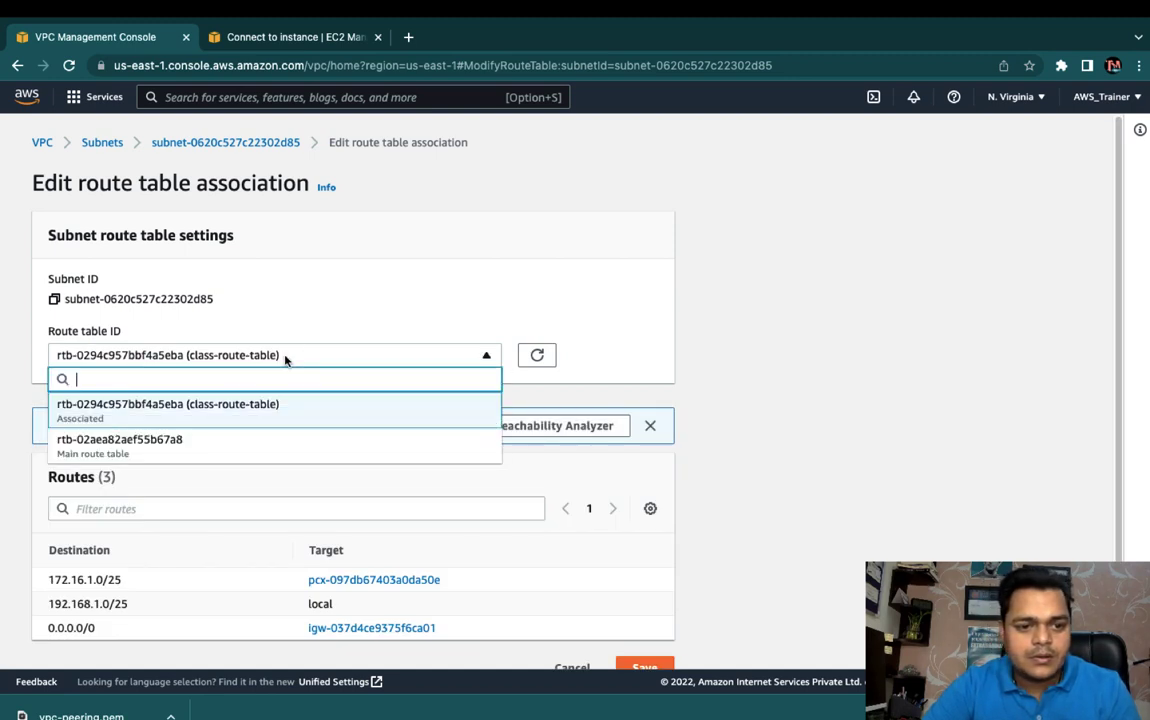
{"action": "left_click", "coordinate": [216, 408]}
{"action": "scroll", "coordinate": [238, 467], "scroll_direction": "down", "scroll_amount": 1}
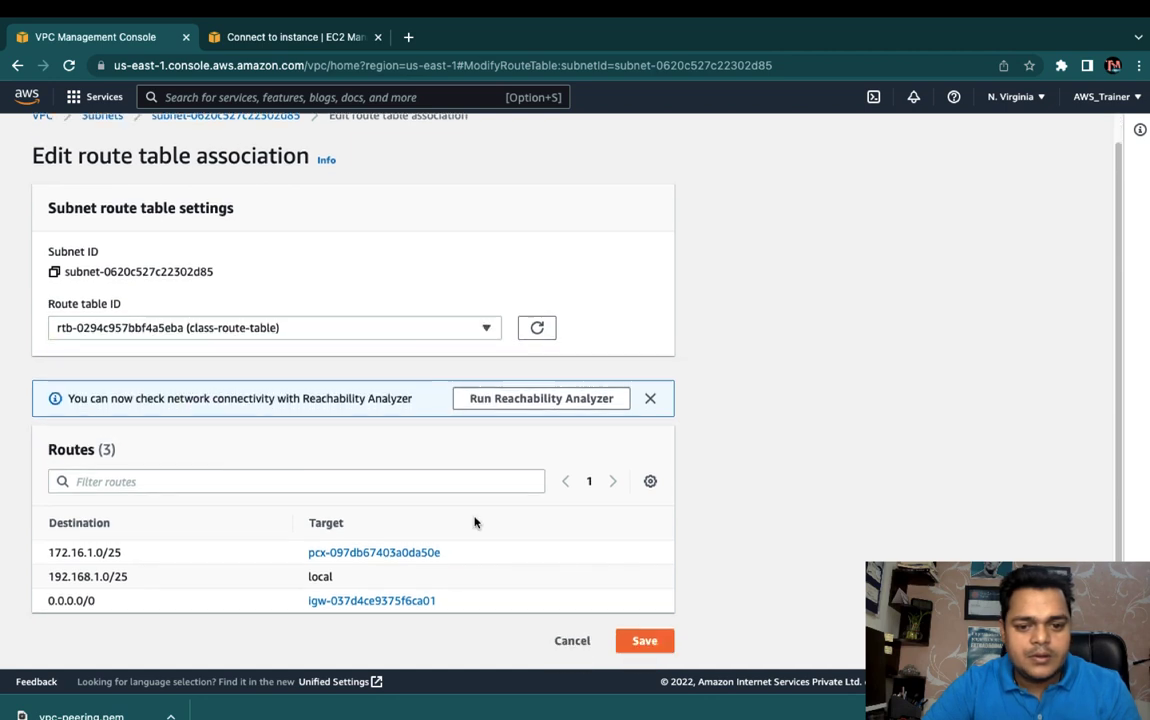
{"action": "left_click", "coordinate": [640, 638]}
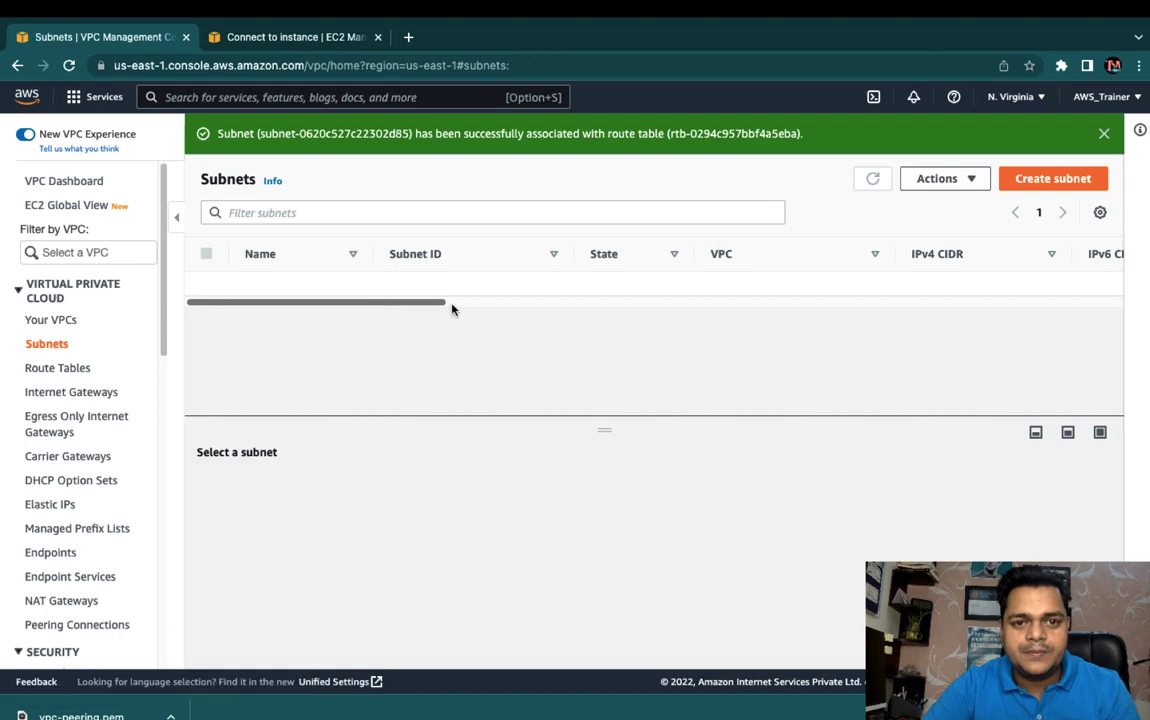
Switch to the class-vpc instance's remote desktop to check the running ping to 172.16.1.20, and leave it
{"action": "key", "text": "ctrl+Right"}
{"action": "key", "text": "ctrl+Right"}
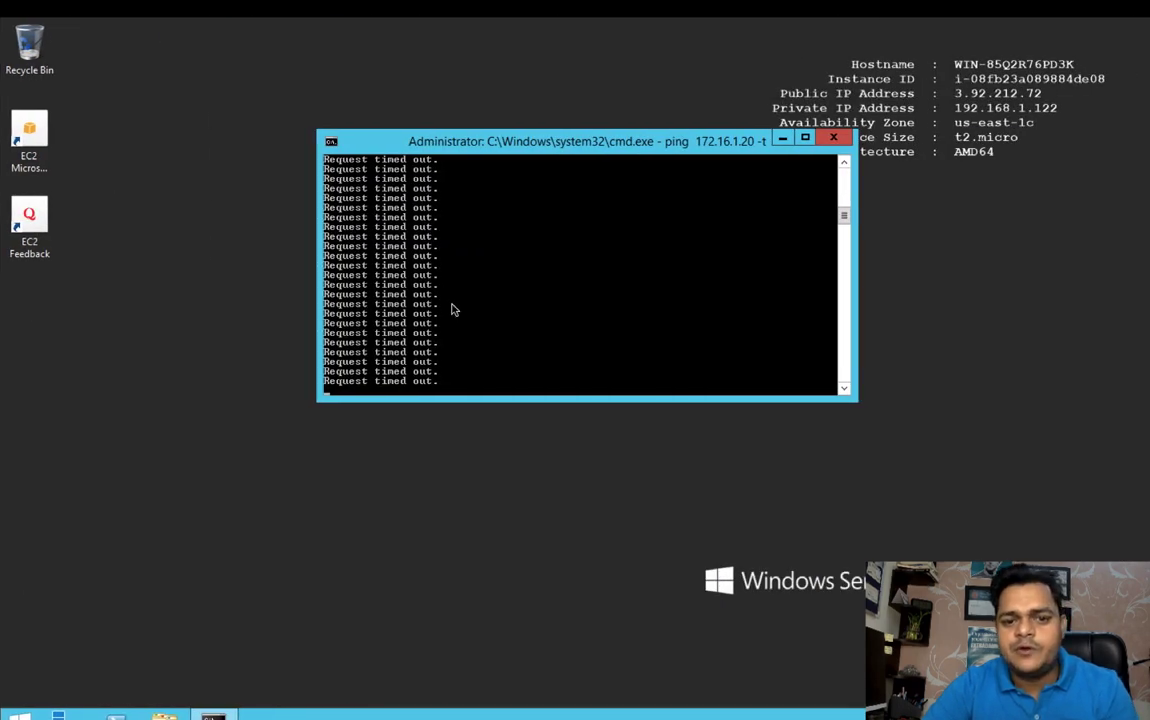
{"action": "key", "text": "ctrl+Left"}
{"action": "key", "text": "ctrl+Left"}
{"action": "key", "text": "ctrl+Left"}
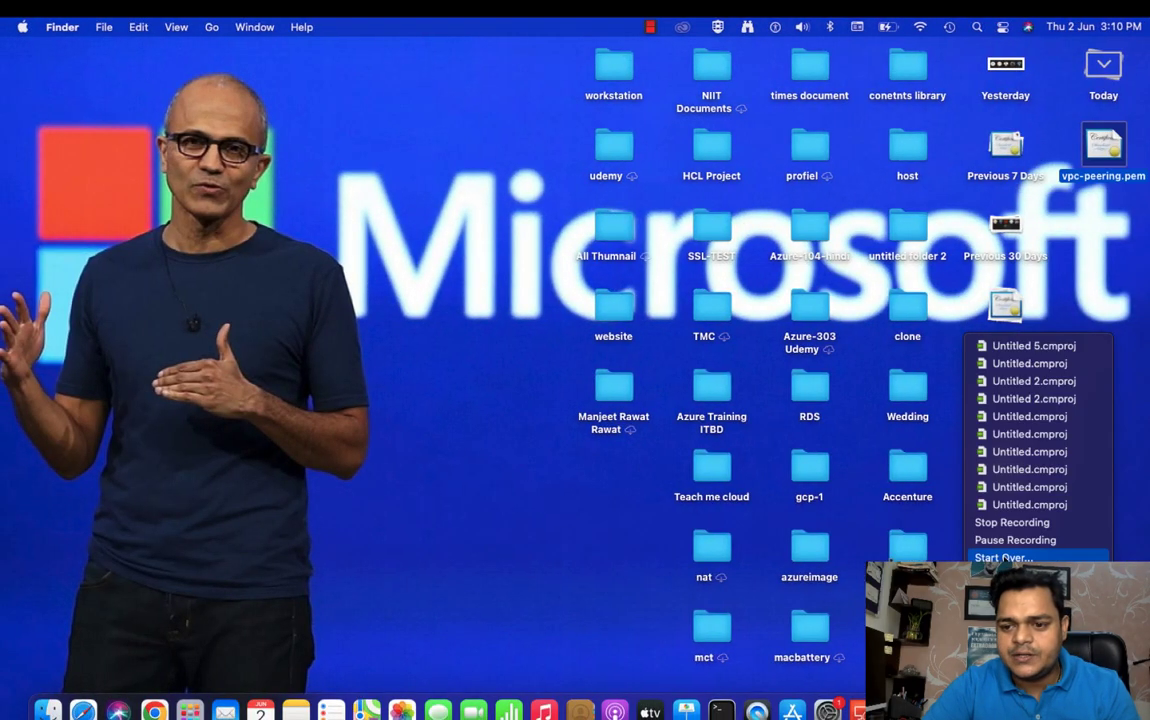
Check the continuous ping to 192.168.1.122 on the Training-VPC instance's desktop and return to the VPC list
{"action": "key", "text": "Escape"}
{"action": "key", "text": "ctrl+Right"}
{"action": "key", "text": "ctrl+Right"}
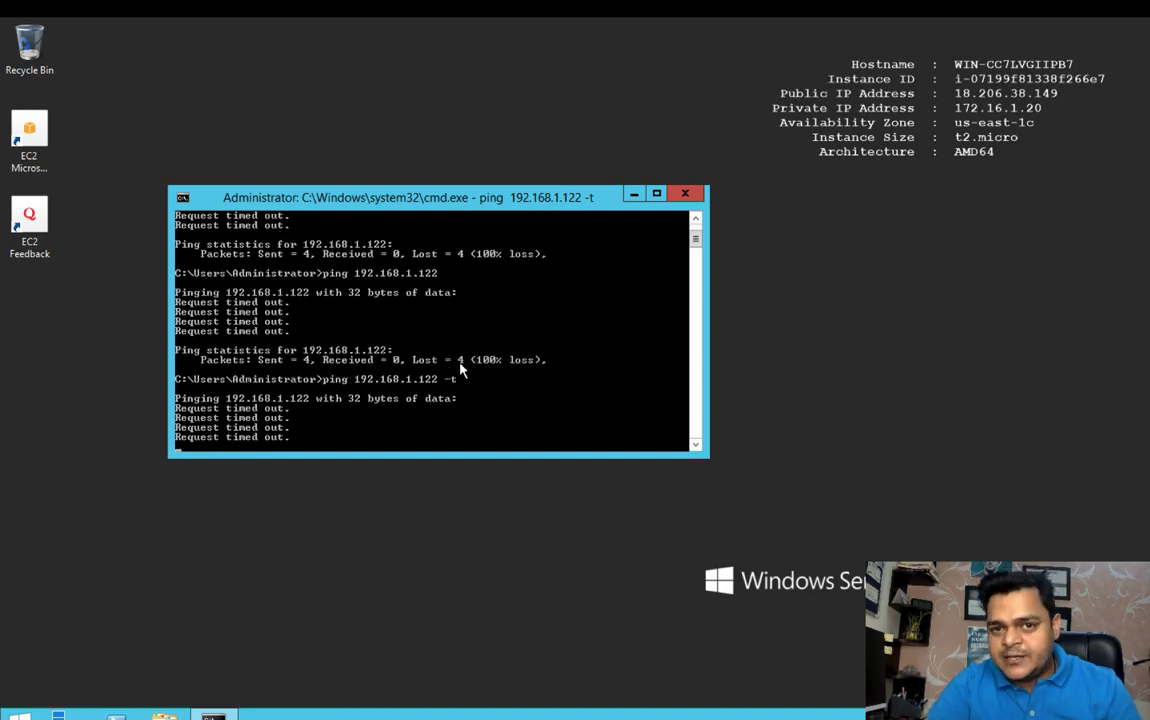
{"action": "key", "text": "ctrl+Left"}
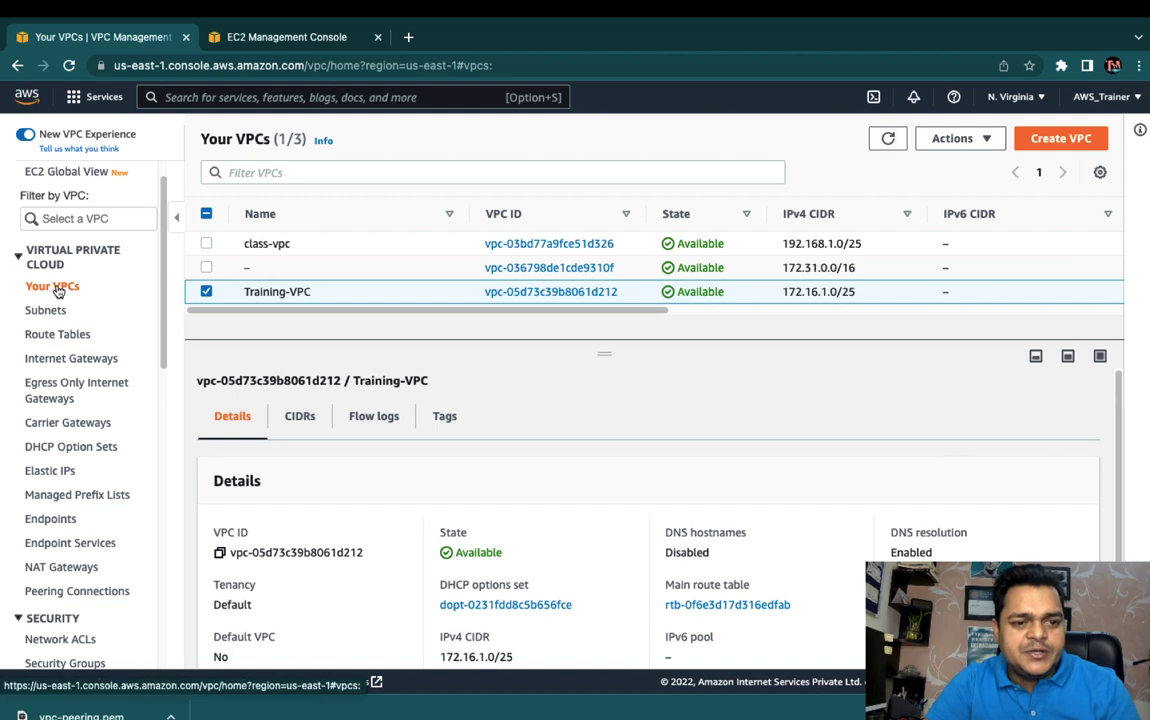
Open the peering connections and accept the pending aws-peering request
{"action": "left_click", "coordinate": [70, 592]}
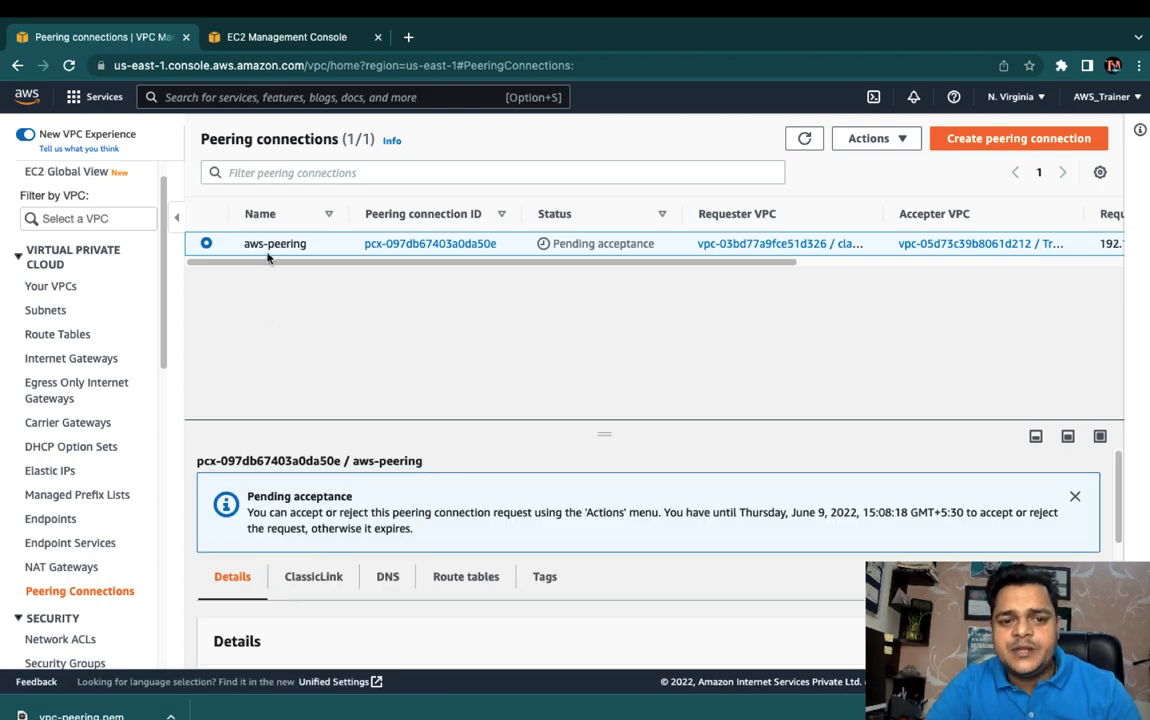
{"action": "left_click", "coordinate": [870, 138]}
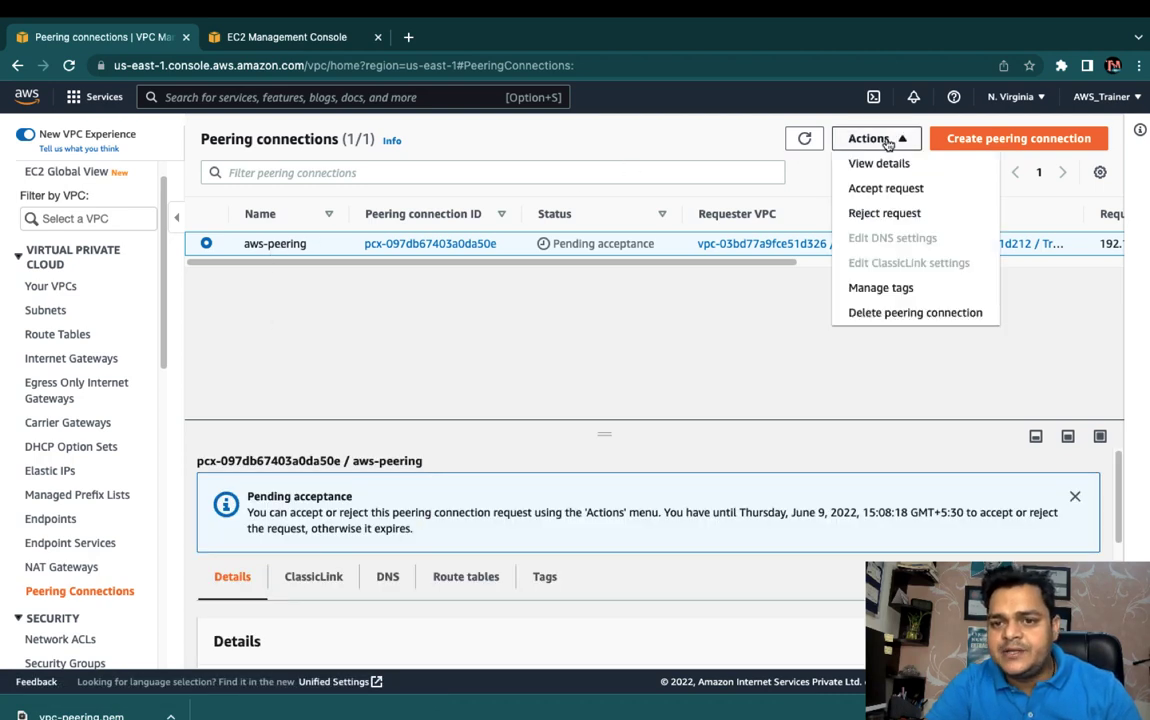
{"action": "left_click", "coordinate": [884, 195]}
{"action": "left_click", "coordinate": [994, 533]}
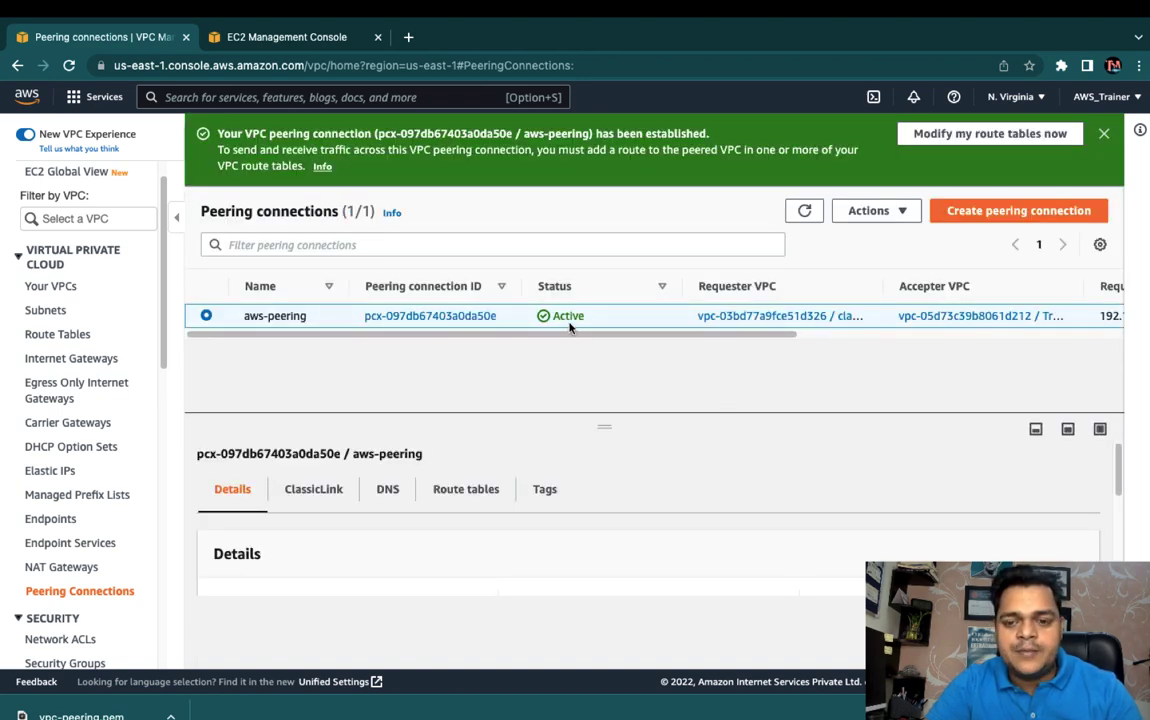
Check the running pings to 192.168.1.122 and 172.16.1.20 on both remote Windows desktops
{"action": "key", "text": "ctrl+Right"}
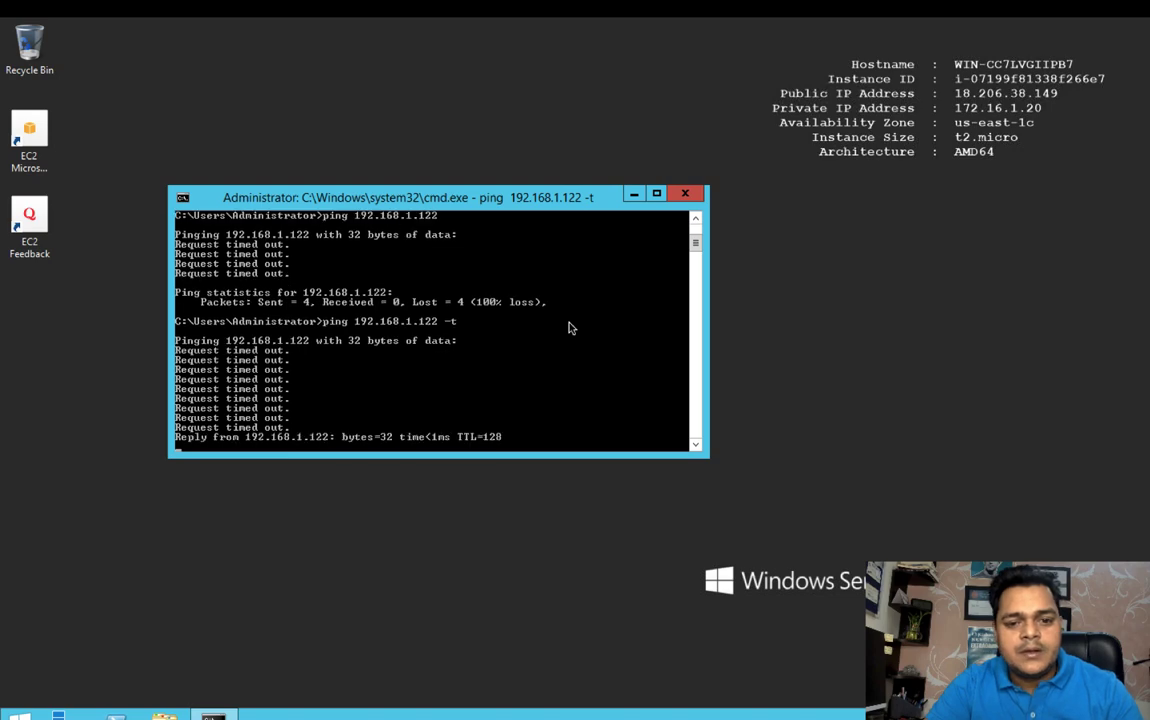
{"action": "key", "text": "ctrl+Right"}
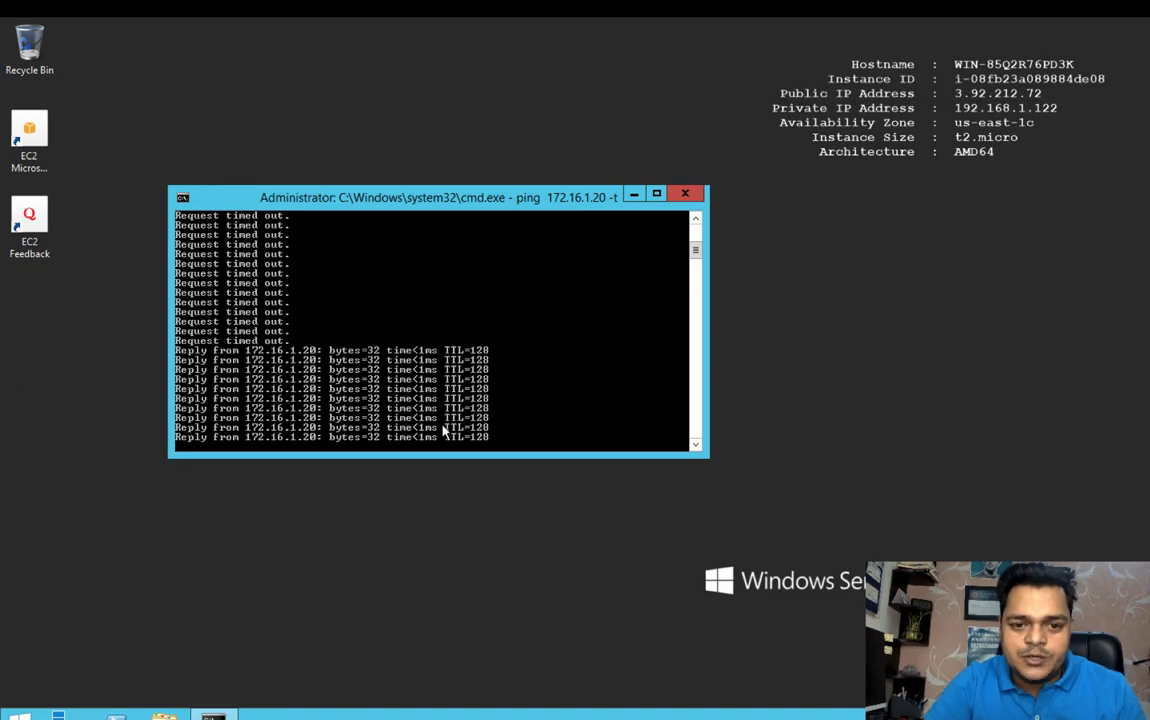
{"action": "key", "text": "ctrl+Left"}
{"action": "key", "text": "ctrl+Left"}
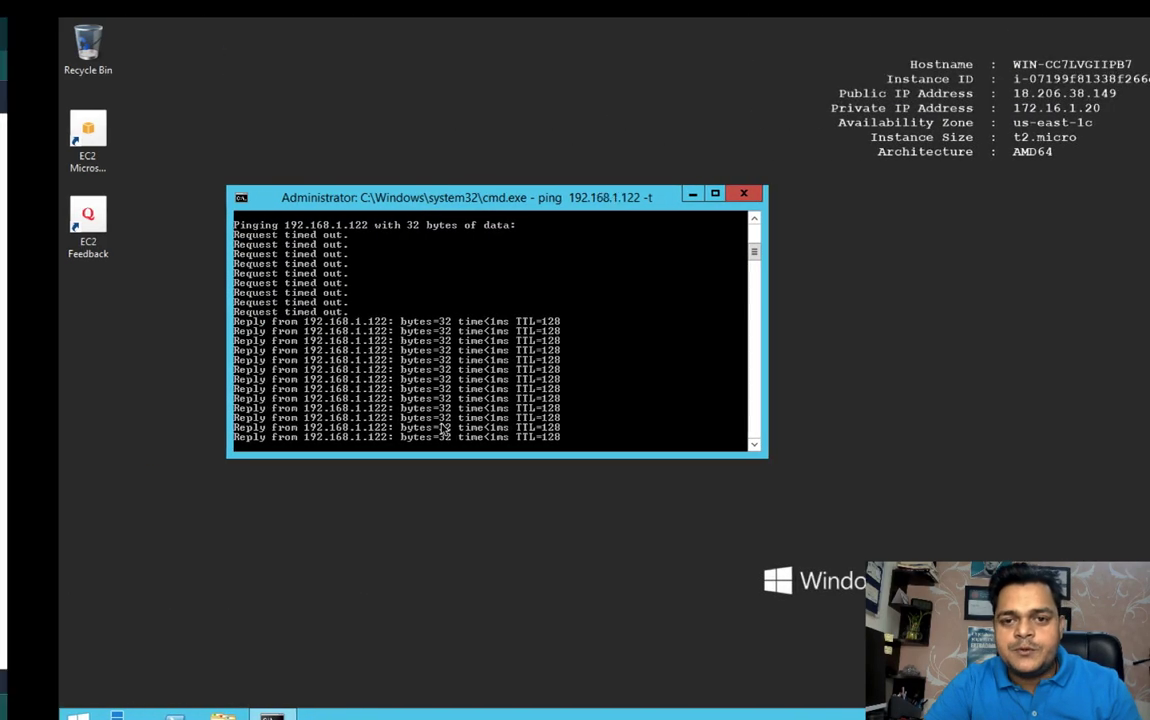
{"action": "key", "text": "ctrl+Left"}
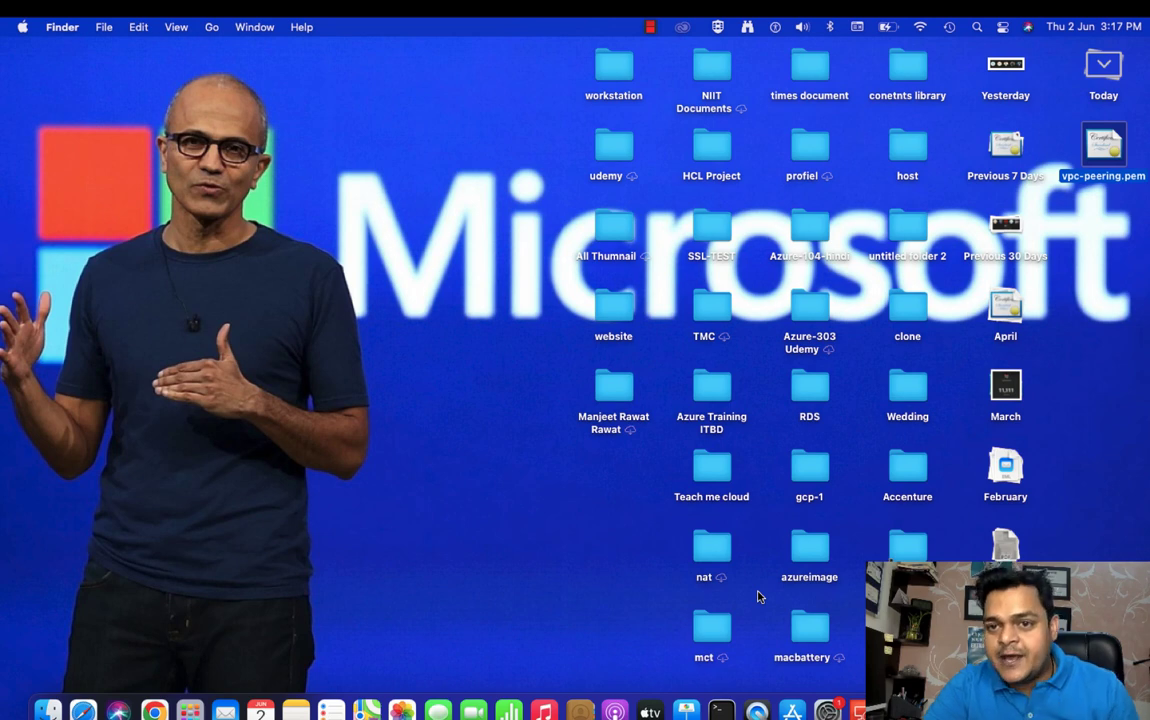
{"action": "left_click", "coordinate": [886, 28]}
{"action": "left_click", "coordinate": [852, 50]}
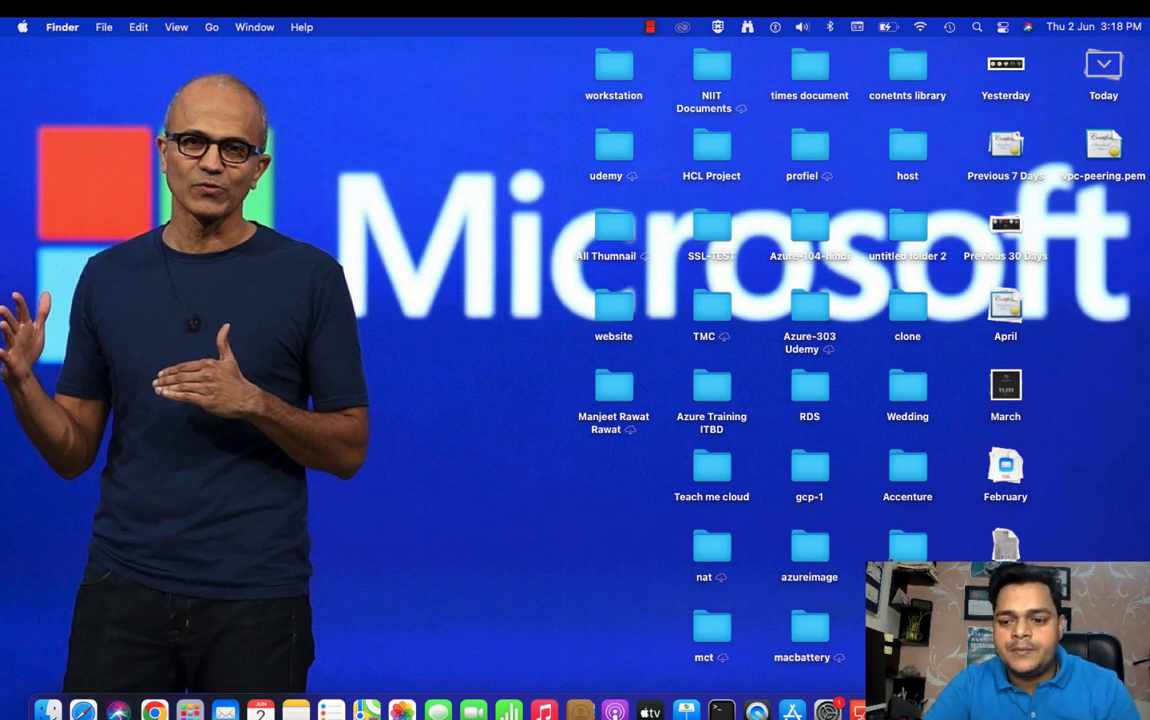
{"action": "left_click", "coordinate": [650, 27]}
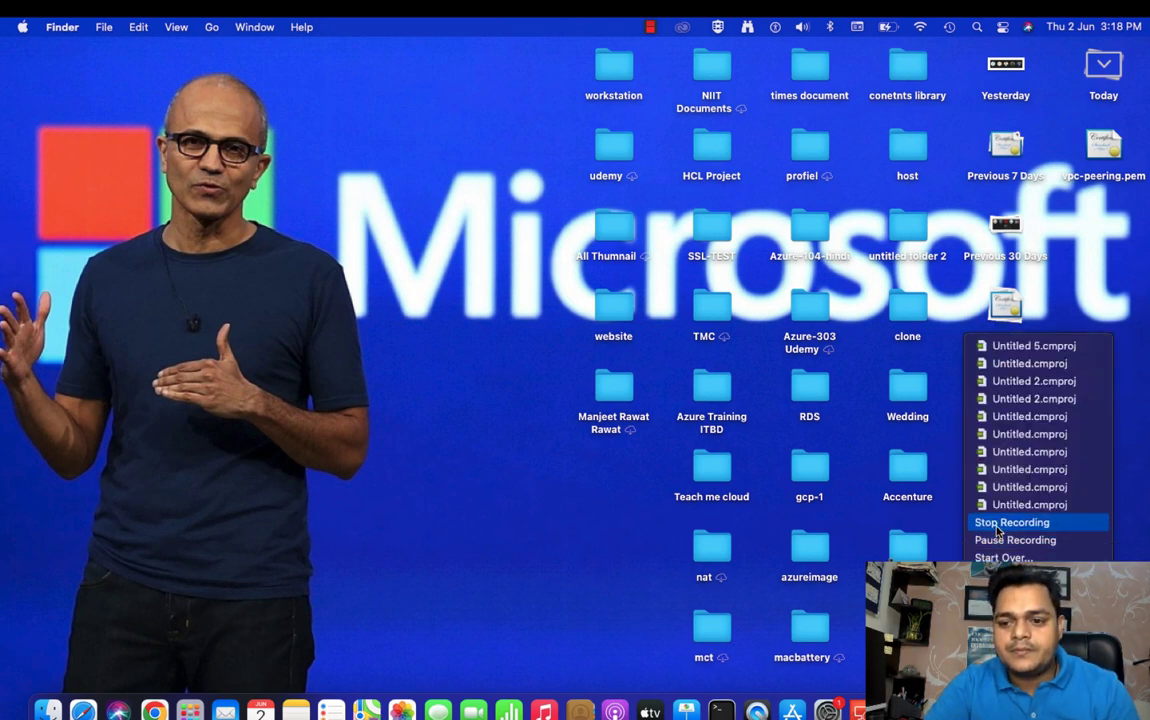